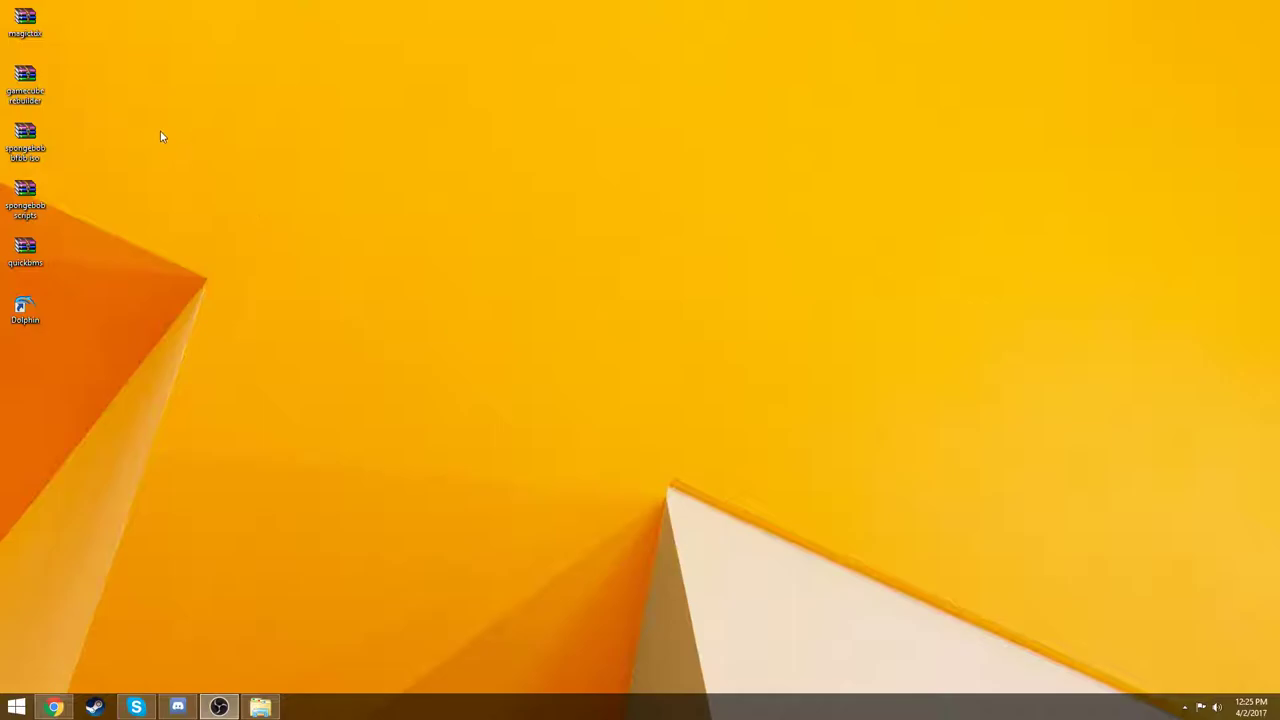
pyautogui.moveTo(197, 14); pyautogui.dragTo(14, 262)
pyautogui.click(14, 47)
pyautogui.rightClick(379, 207)
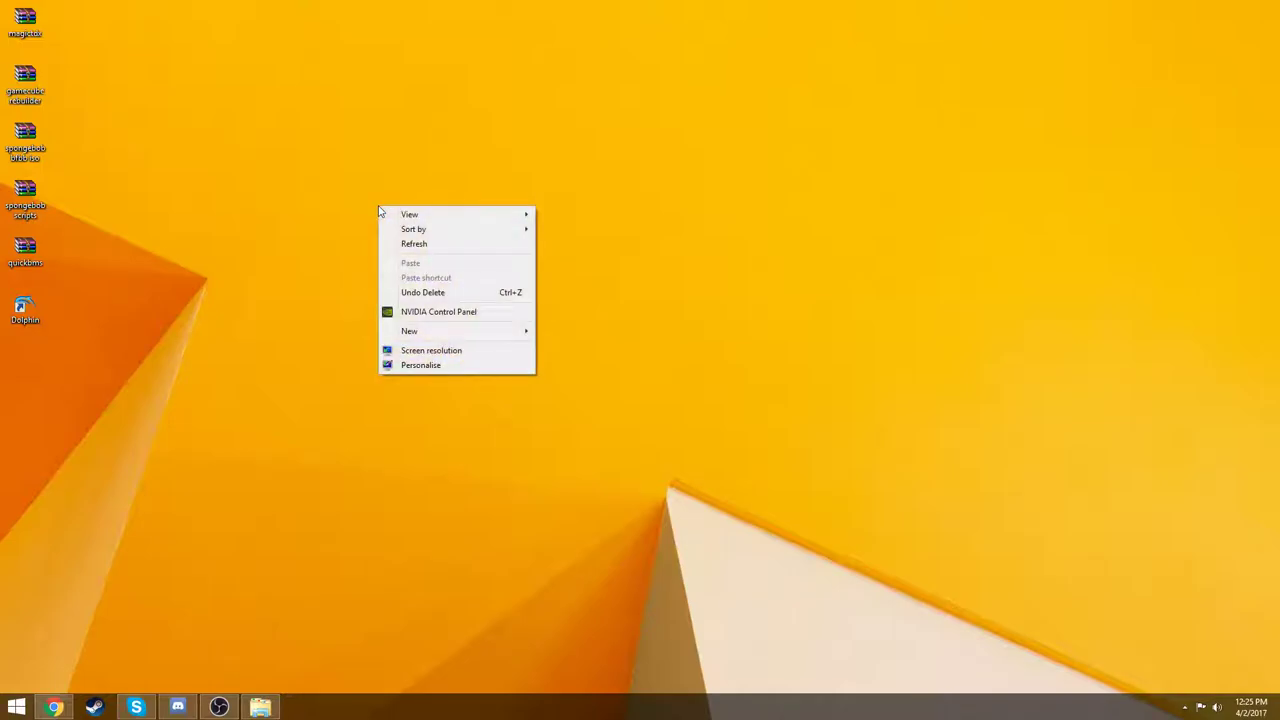
pyautogui.click(365, 178)
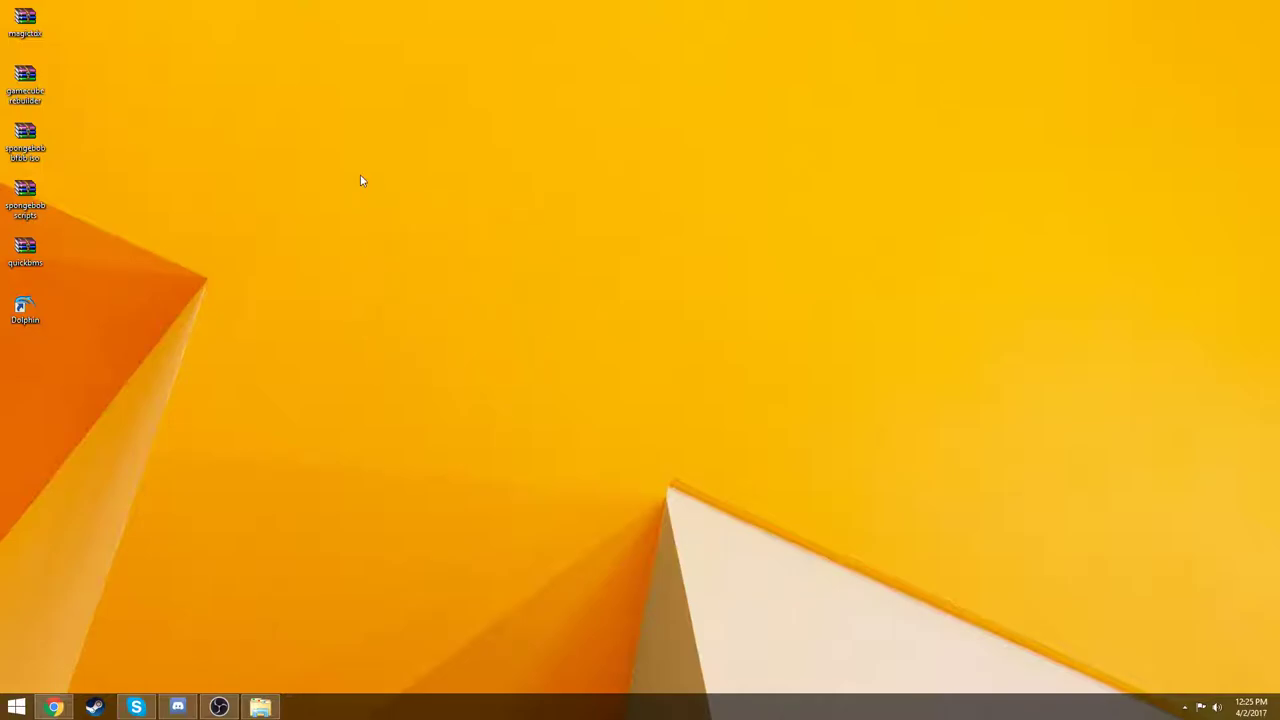
# Create a folder named bfbb mod on the desktop and open it
pyautogui.rightClick(385, 236)
pyautogui.moveTo(492, 362)
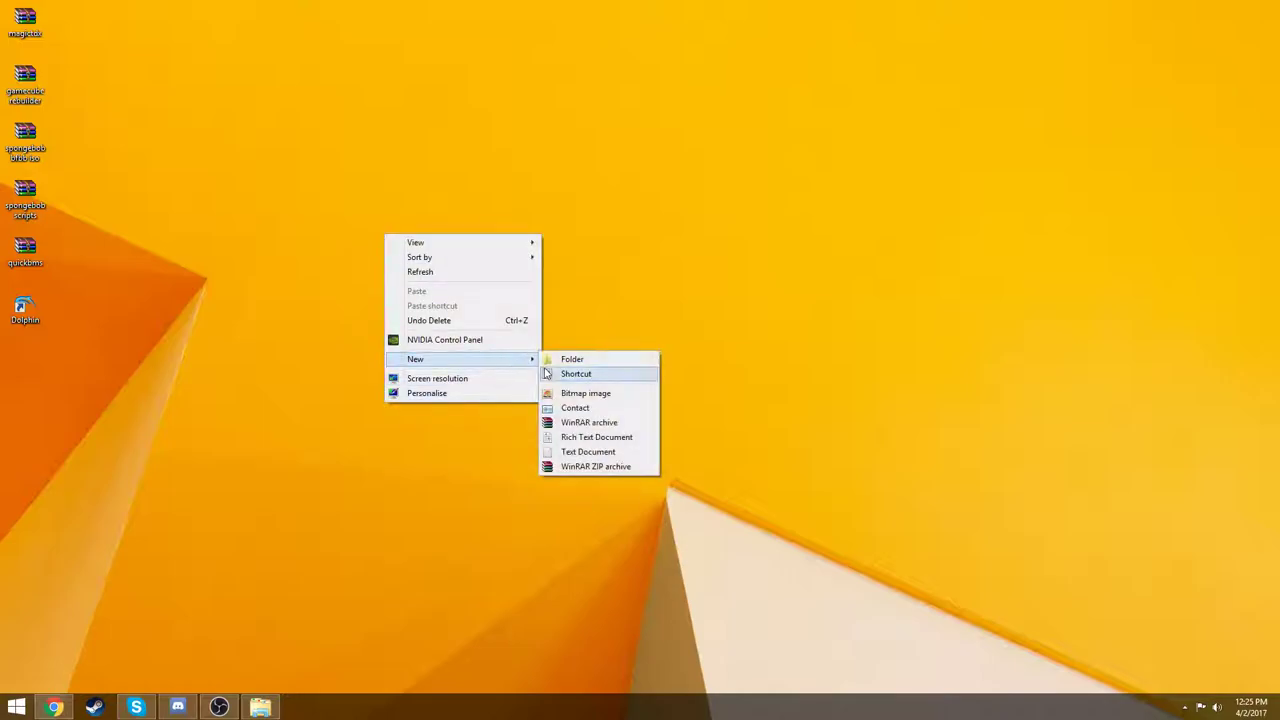
pyautogui.click(600, 355)
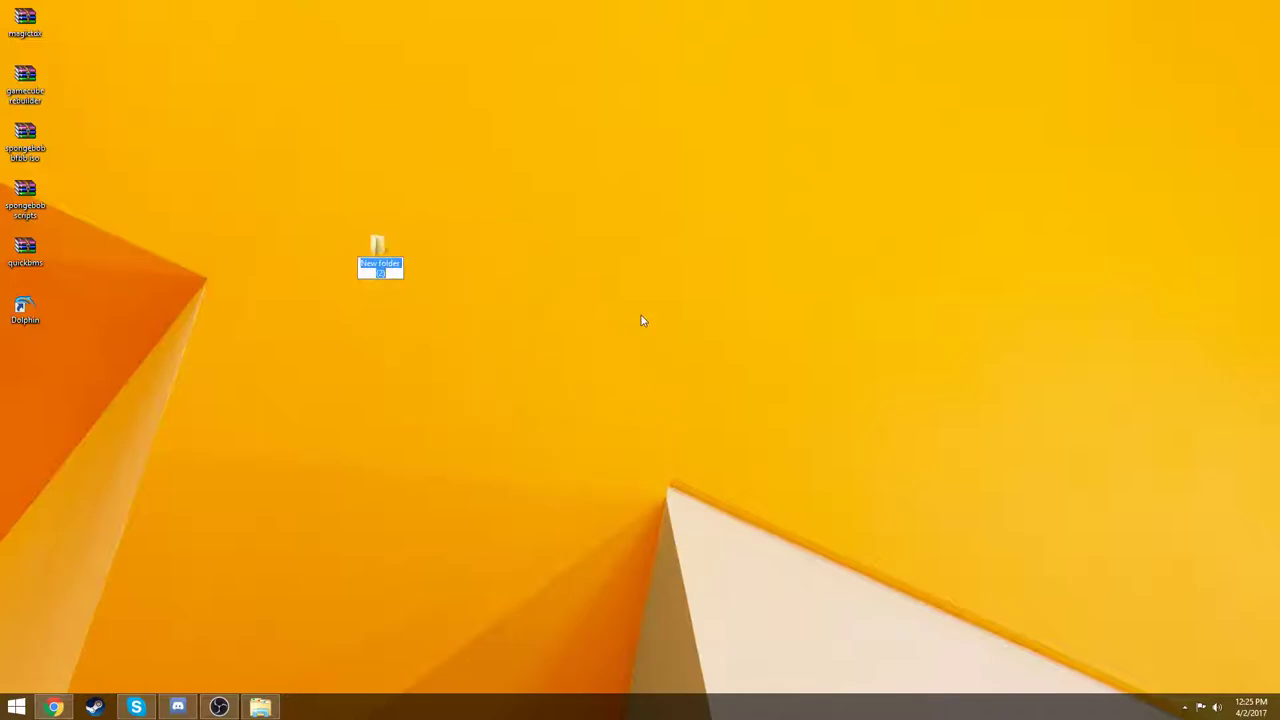
pyautogui.write('bfbb mod')
pyautogui.press('Return')
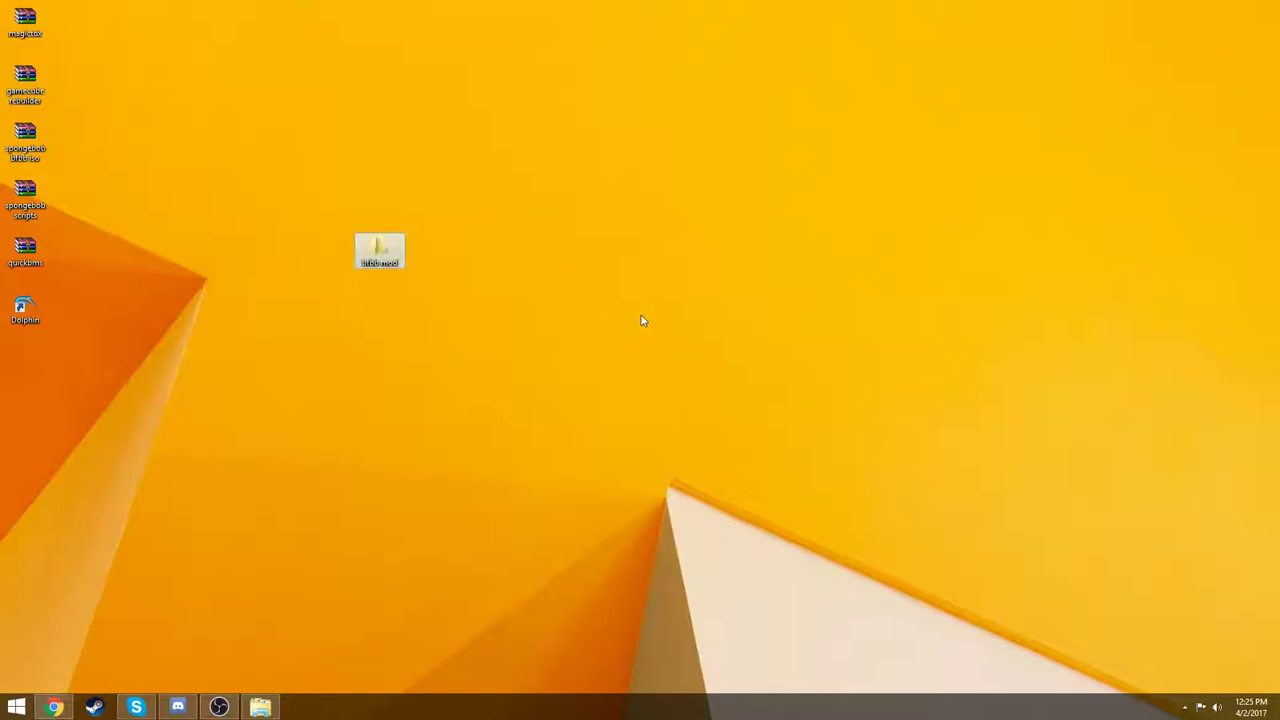
pyautogui.doubleClick(378, 248)
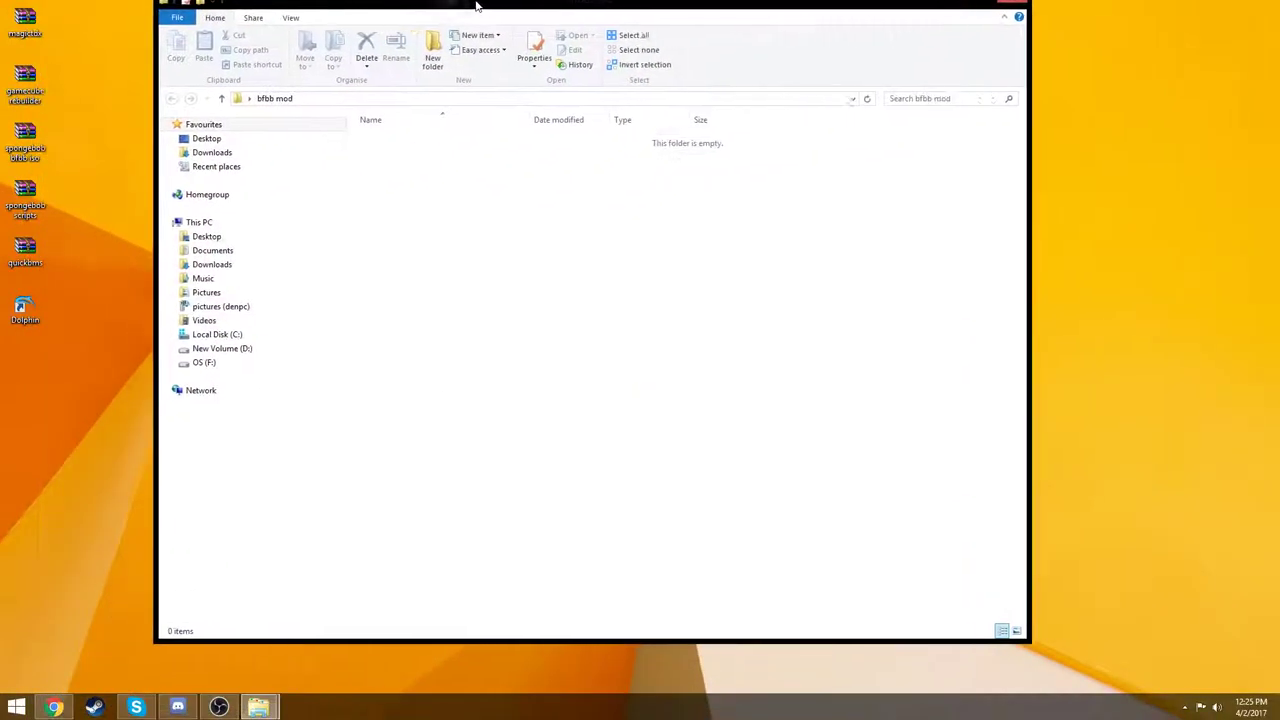
pyautogui.moveTo(476, 5); pyautogui.dragTo(553, 34)
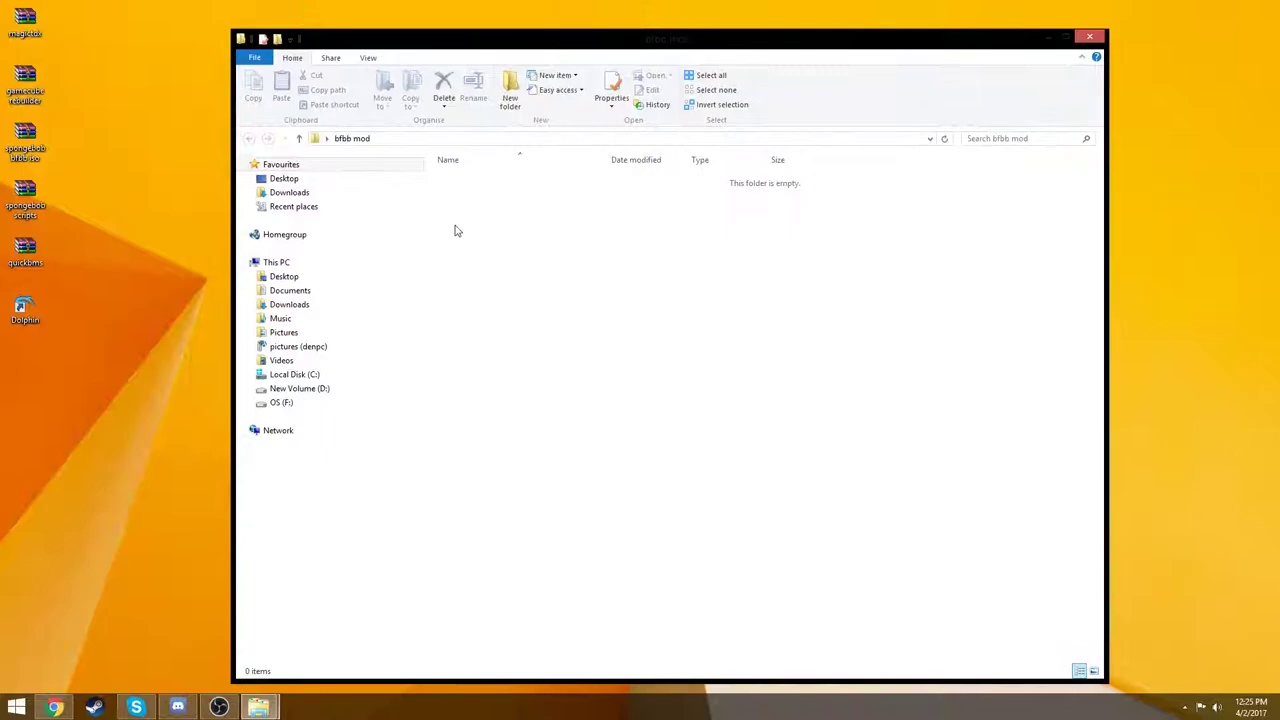
# Extract the magixtdx and gamecube rebuilder folders from their desktop archives into the bfbb mod folder
pyautogui.doubleClick(46, 24)
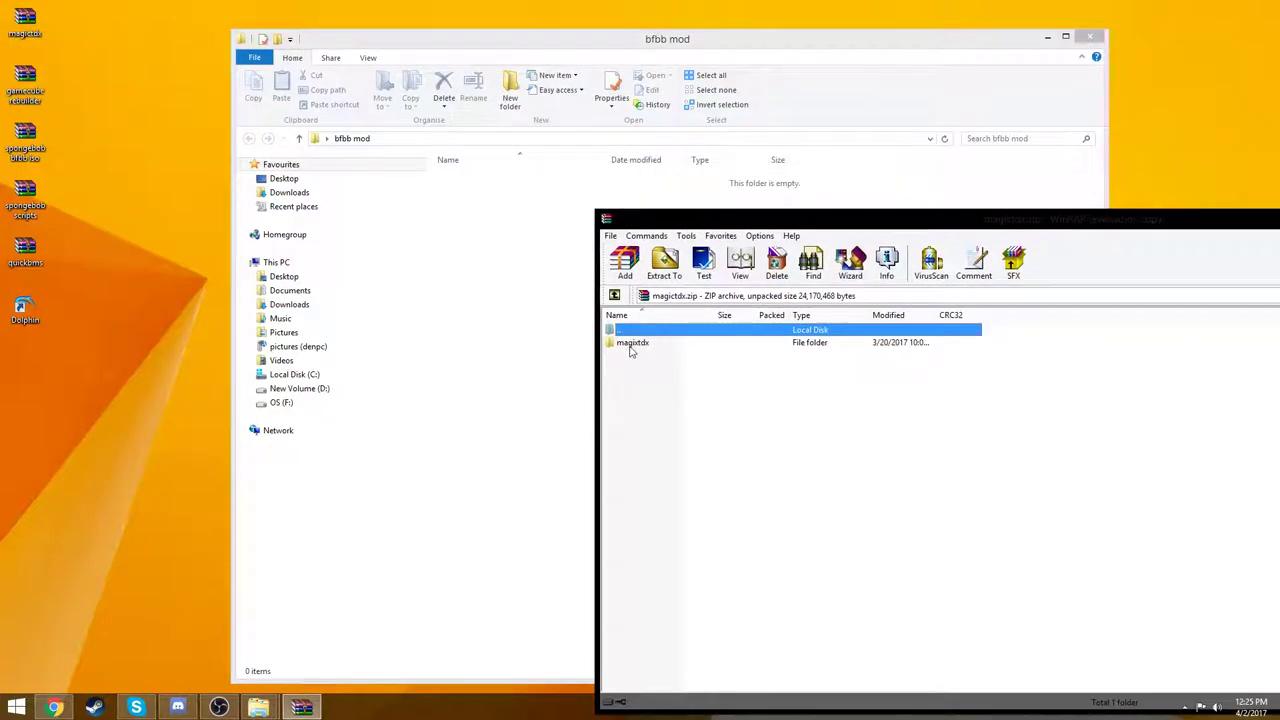
pyautogui.moveTo(632, 343); pyautogui.dragTo(478, 267)
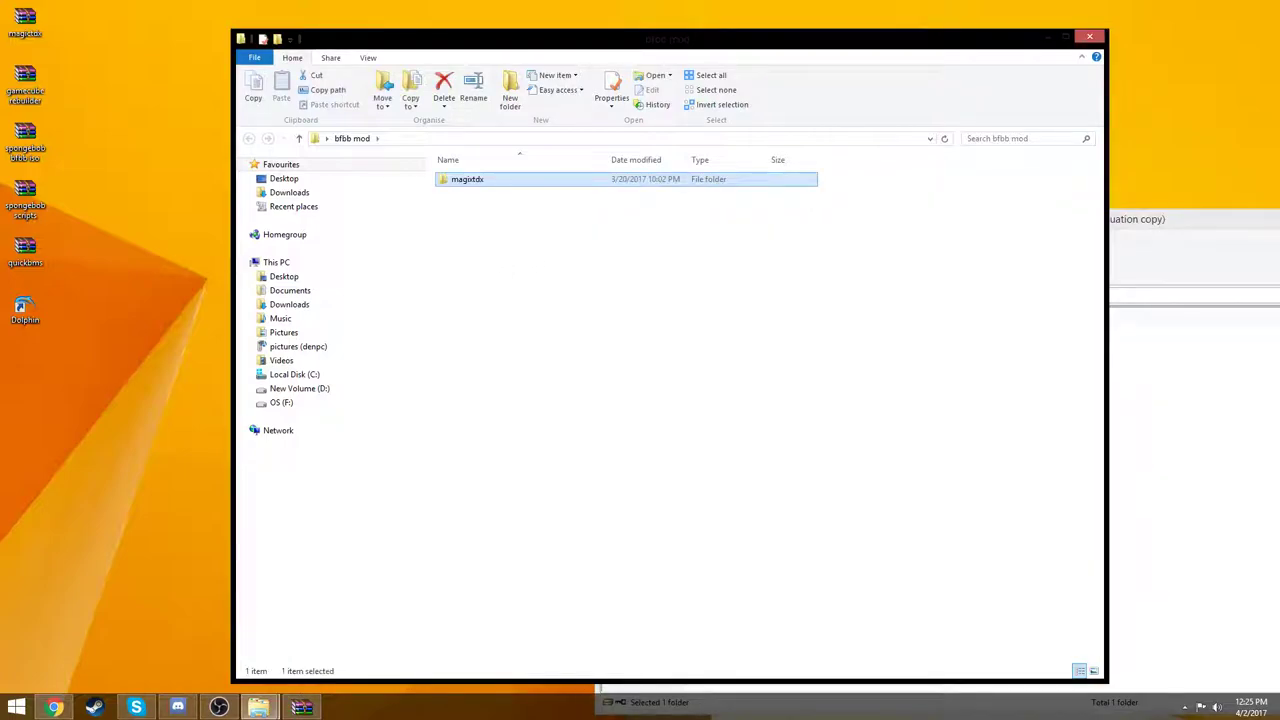
pyautogui.doubleClick(25, 85)
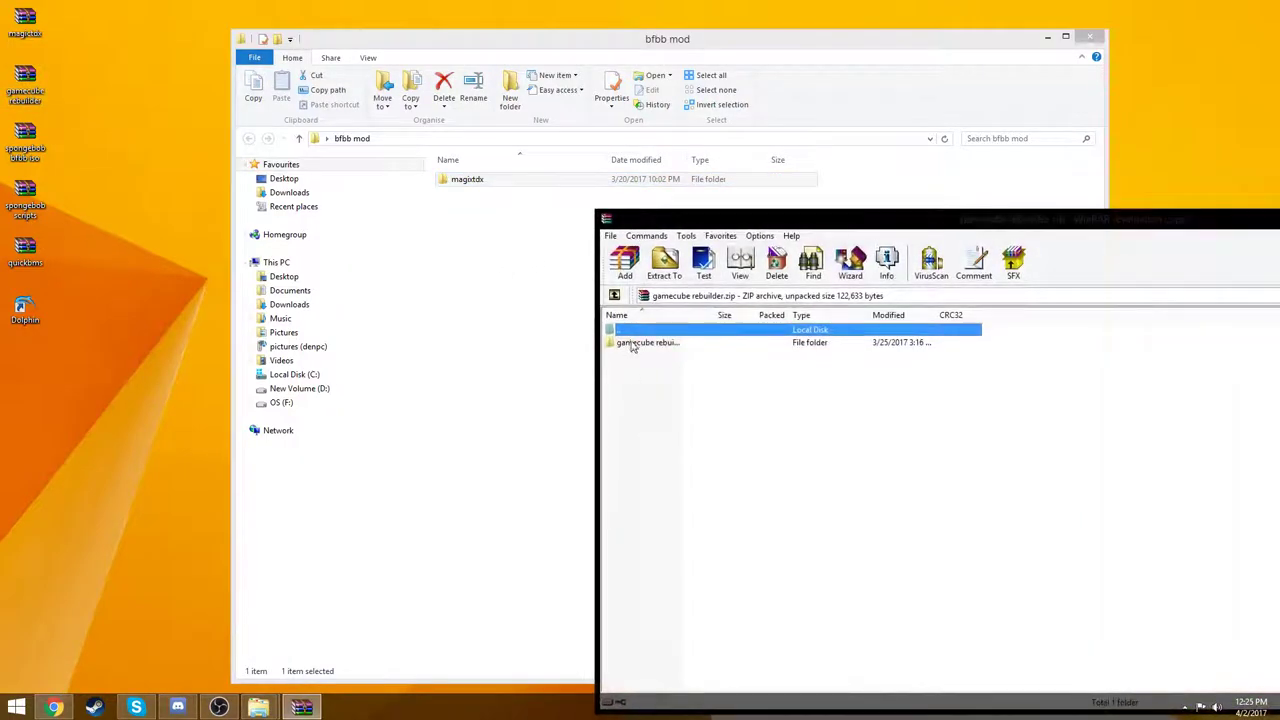
pyautogui.moveTo(632, 343); pyautogui.dragTo(568, 254)
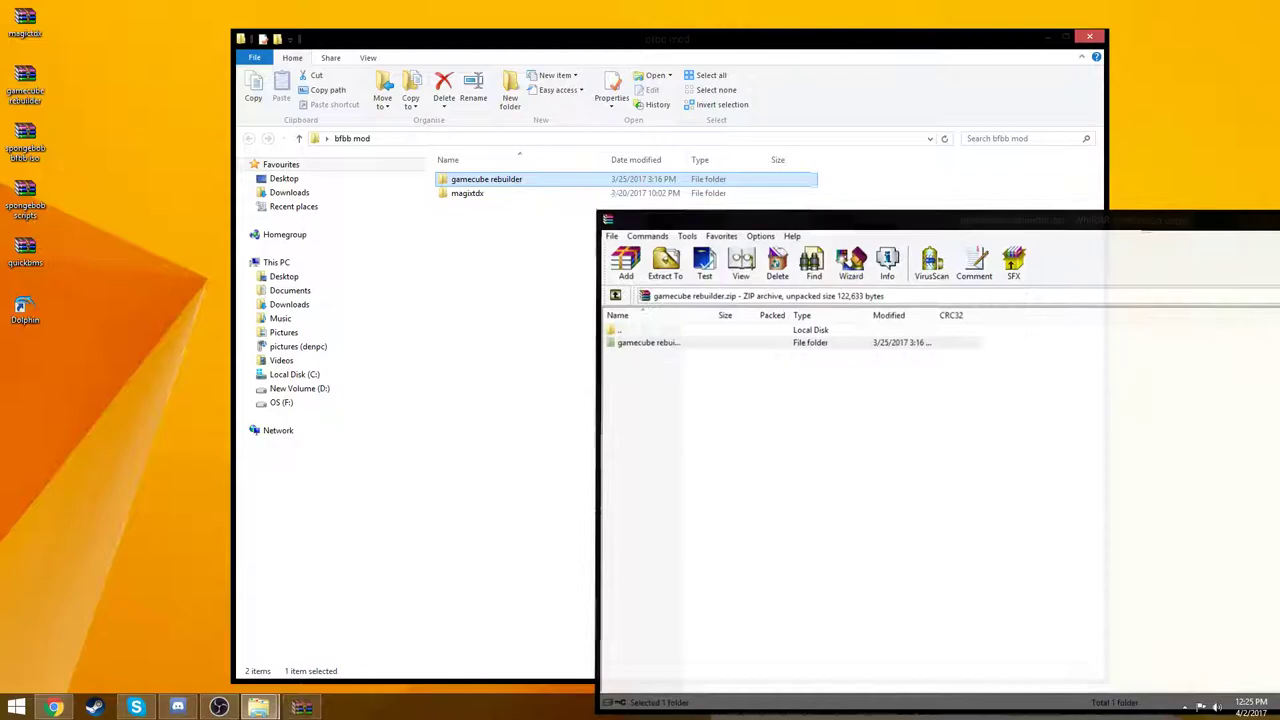
pyautogui.press('Escape')
# Extract the Nickelodeon SpongeBob SquarePants disc image from the spongebob bfbb iso archive into bfbb mod
pyautogui.click(30, 135)
pyautogui.doubleClick(30, 135)
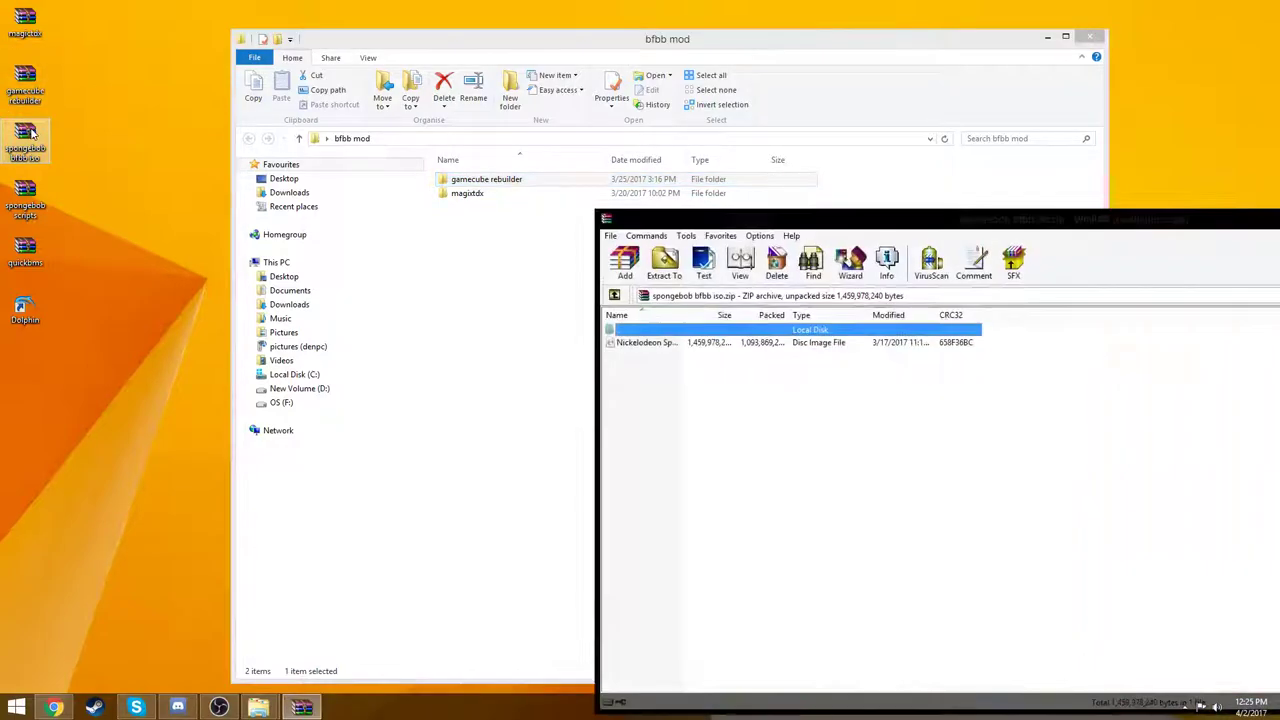
pyautogui.moveTo(651, 350); pyautogui.dragTo(505, 281)
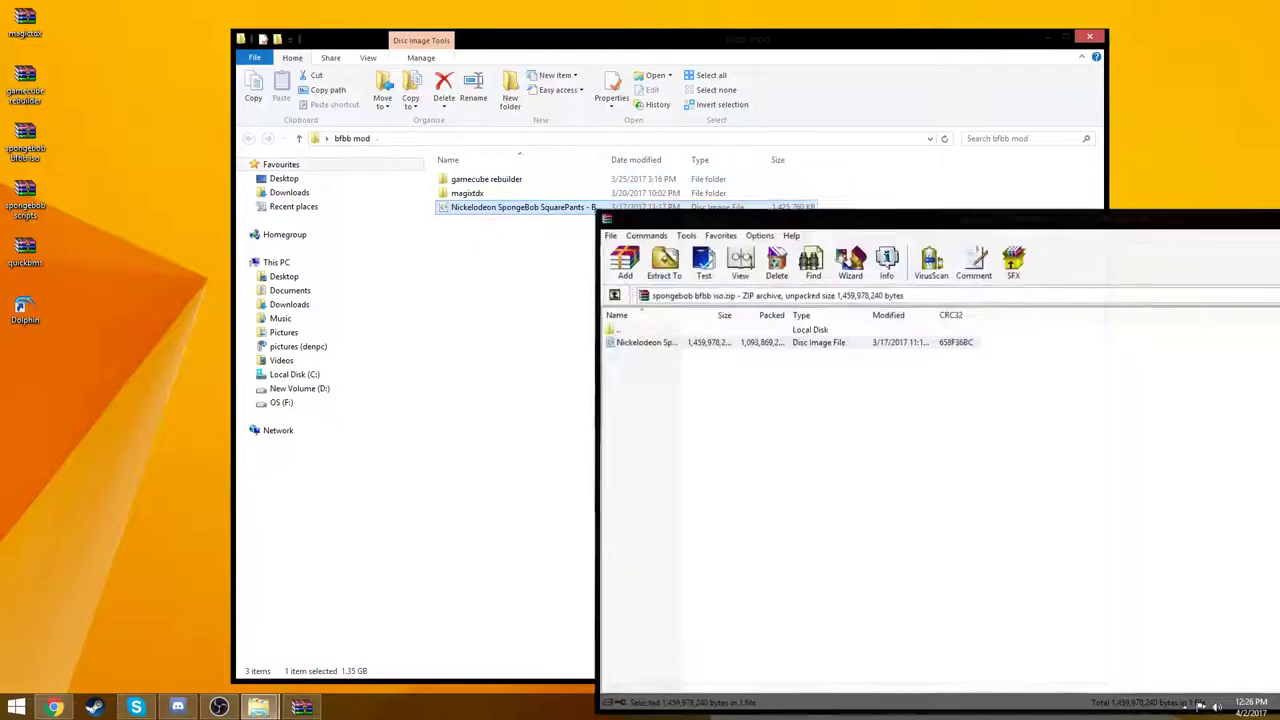
# Extract the spongebob scripts and quickbms folders from their desktop archives into bfbb mod
pyautogui.doubleClick(38, 196)
pyautogui.moveTo(650, 342); pyautogui.dragTo(478, 296)
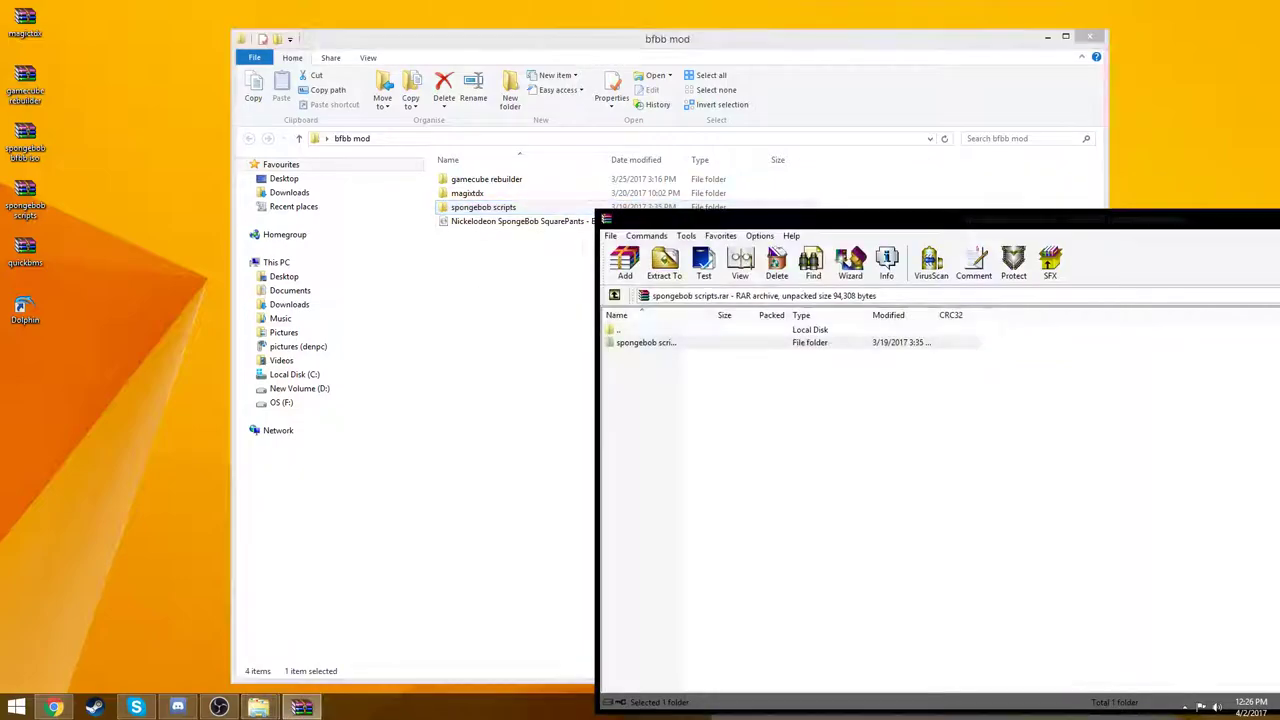
pyautogui.doubleClick(25, 250)
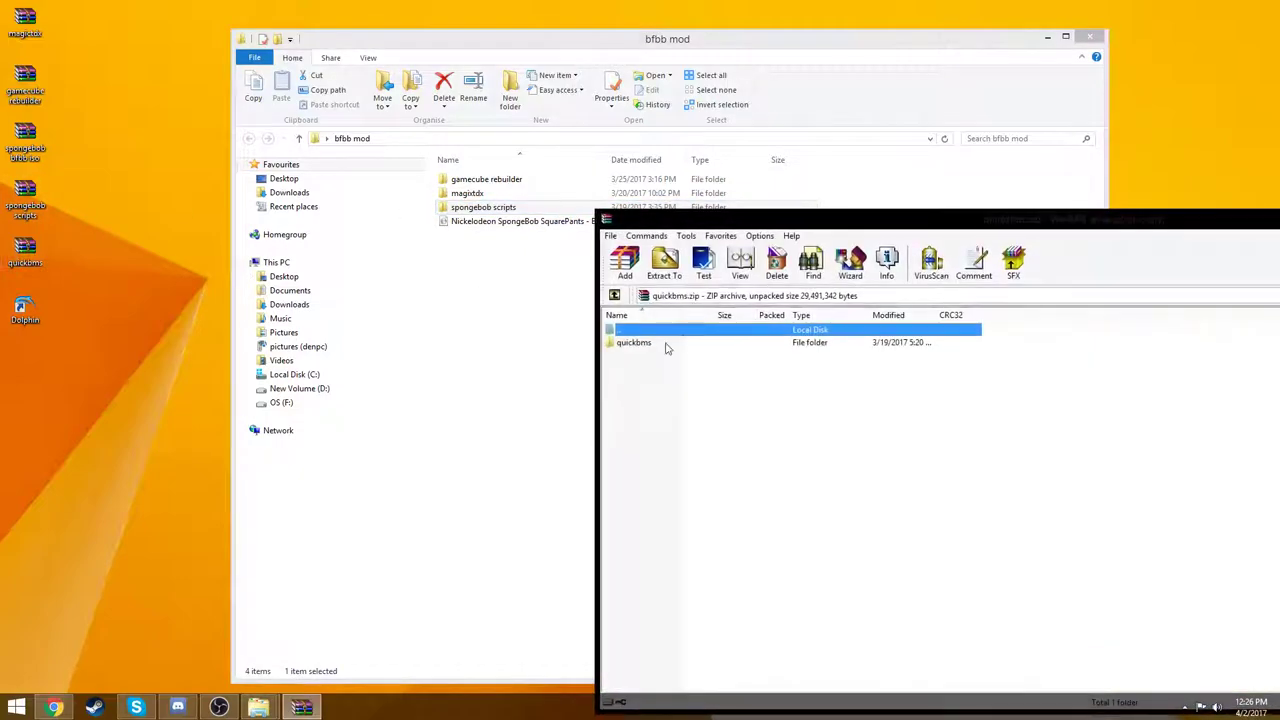
pyautogui.moveTo(666, 343); pyautogui.dragTo(511, 306)
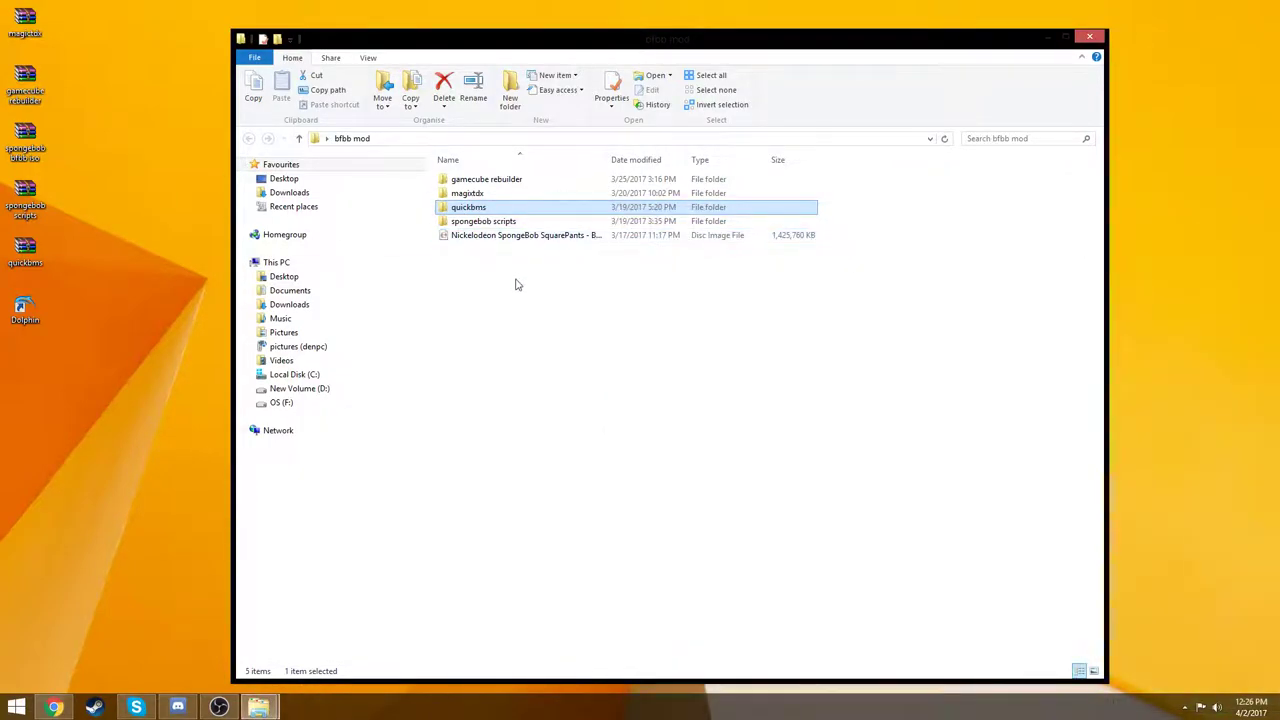
pyautogui.click(516, 285)
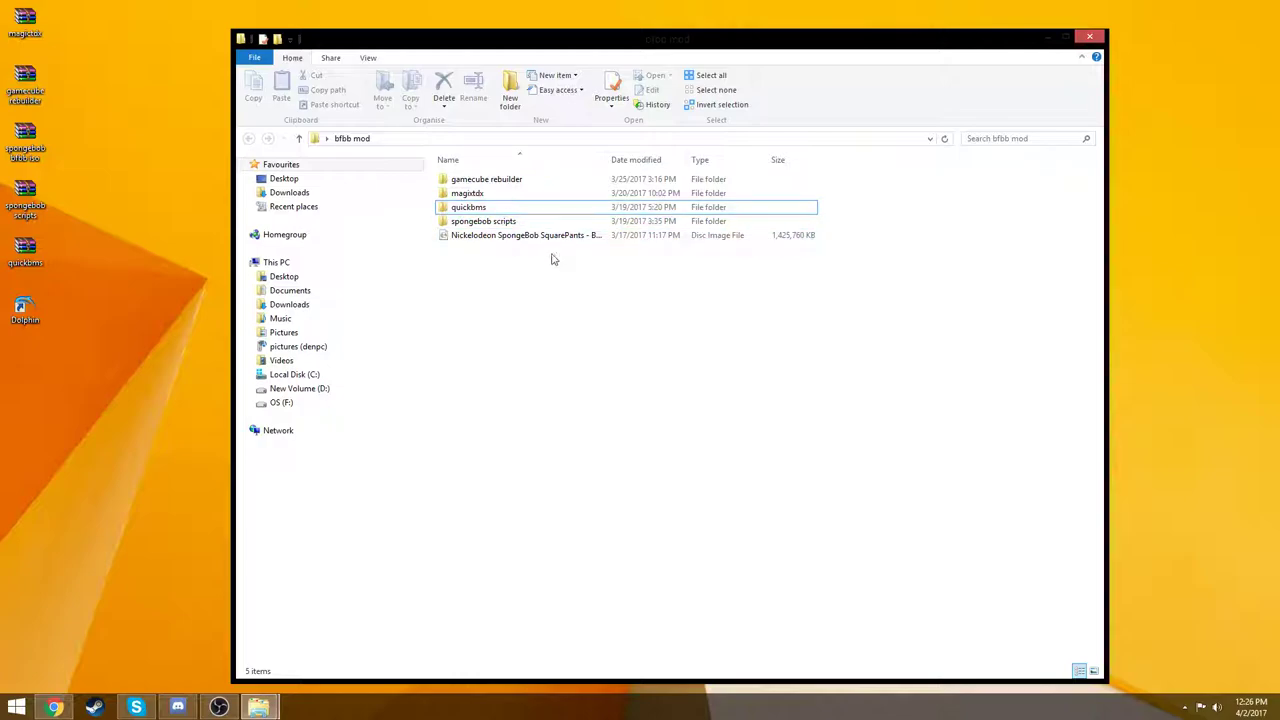
# Create a new folder named game files inside bfbb mod
pyautogui.rightClick(510, 270)
pyautogui.moveTo(648, 430)
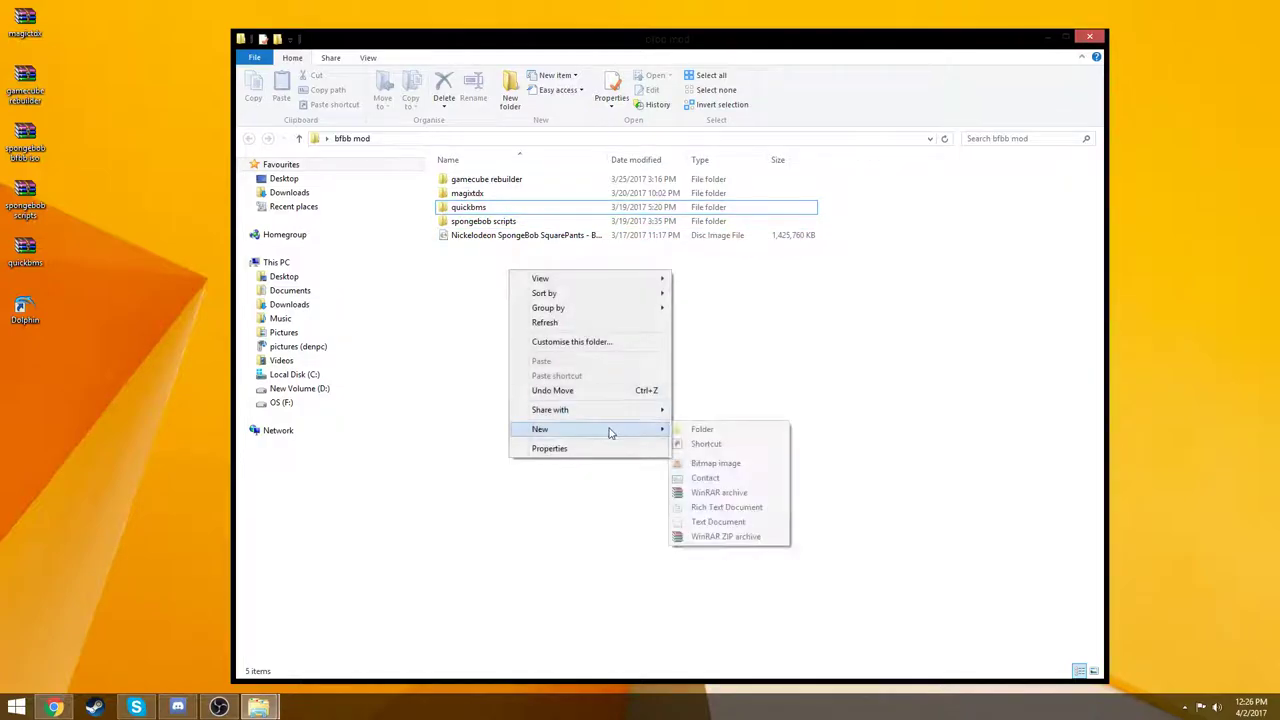
pyautogui.click(720, 431)
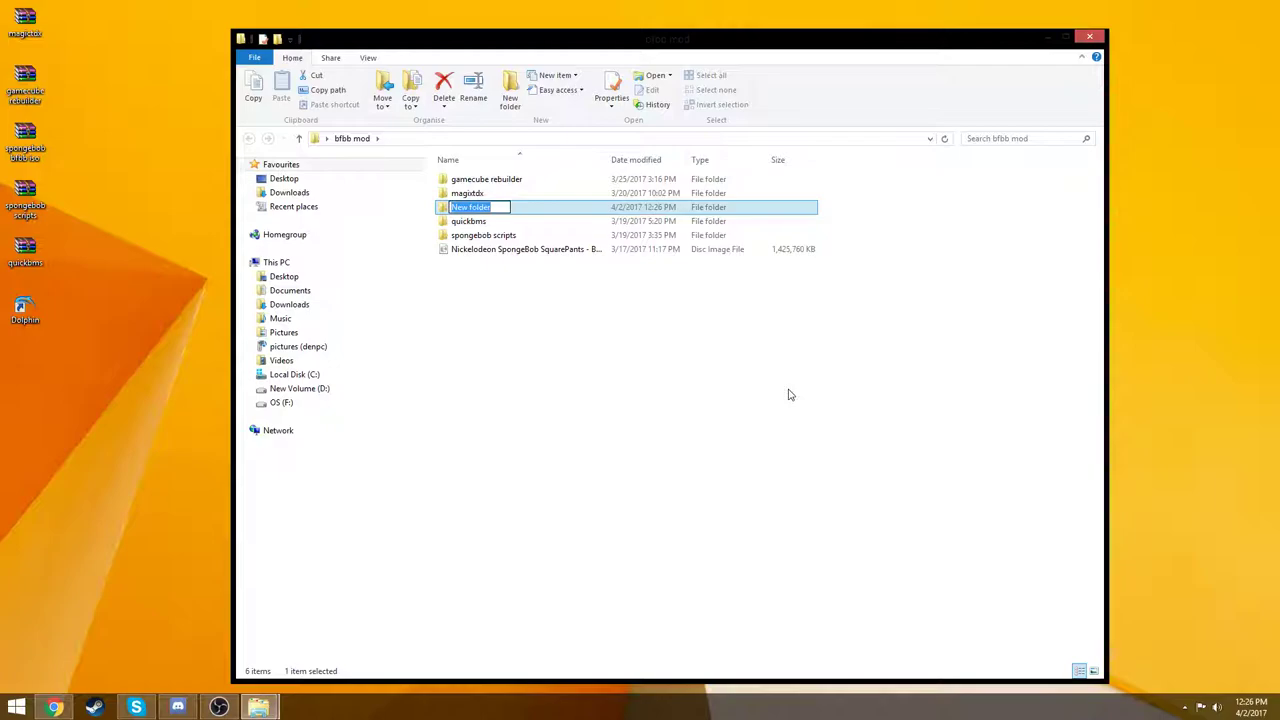
pyautogui.write('game files')
pyautogui.press('Return')
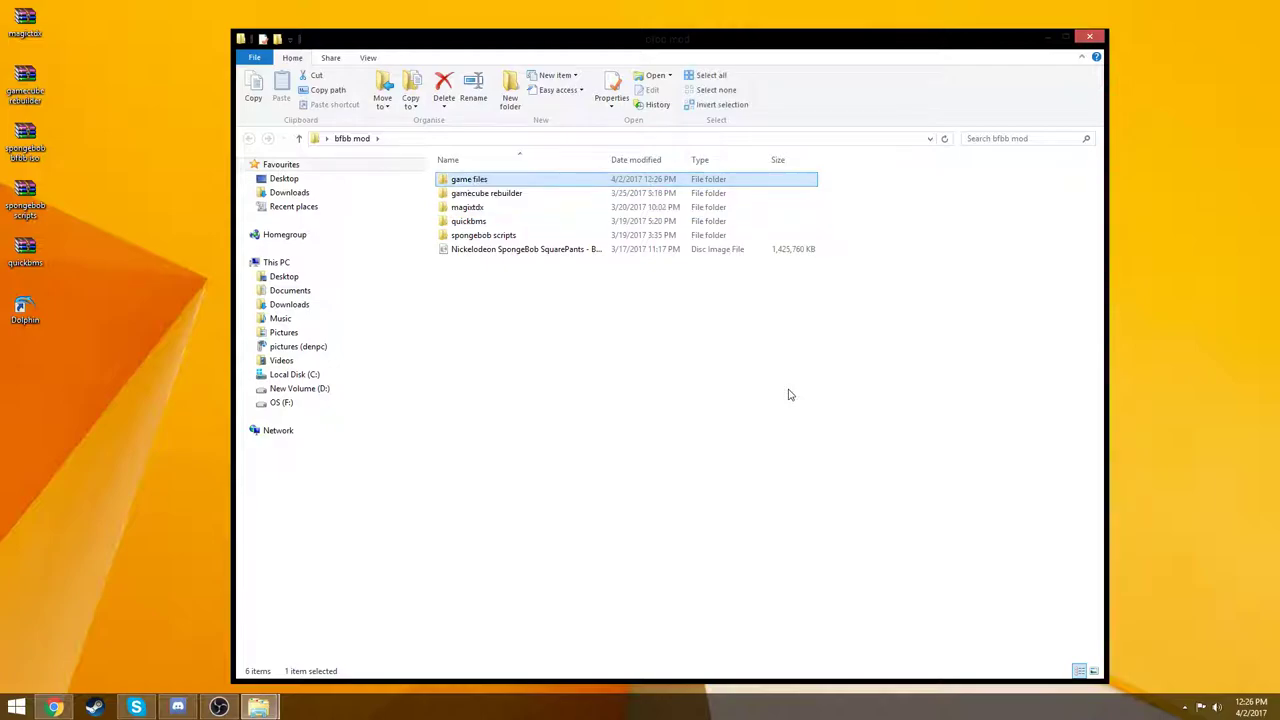
pyautogui.click(770, 397)
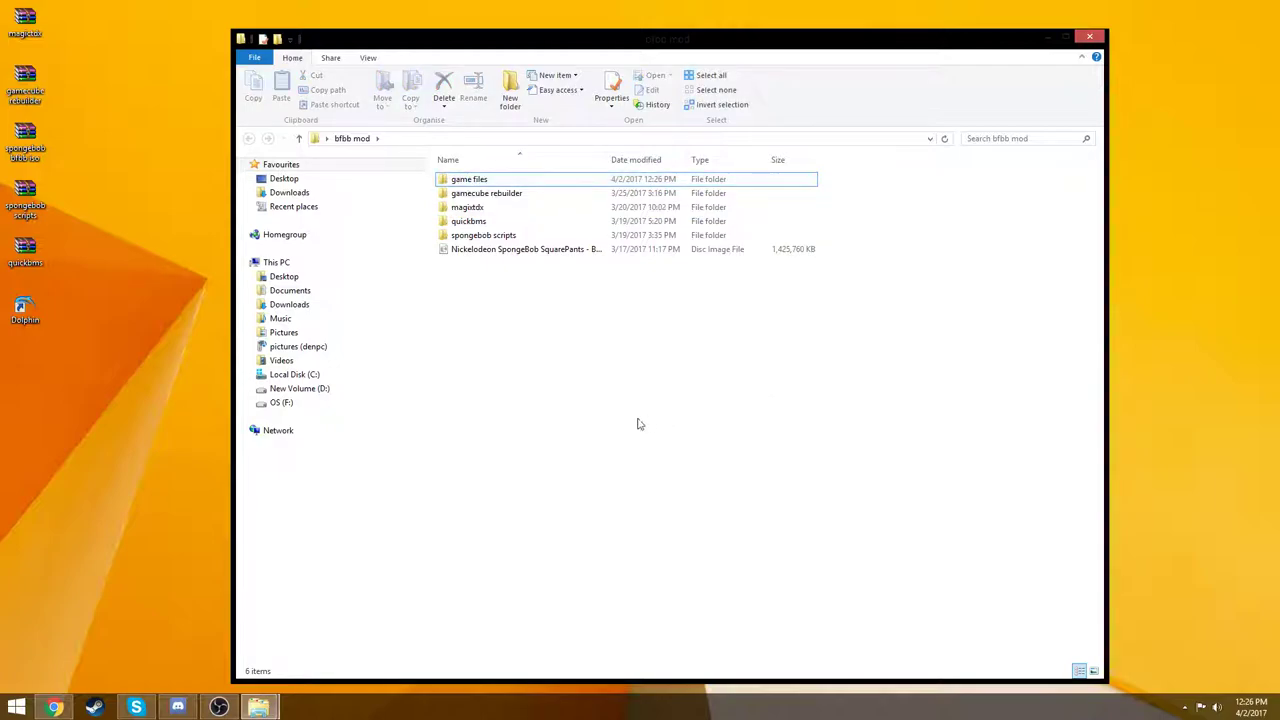
# Launch Dolphin, narrow the debugger pane and look through its Breakpoints, Registers, Code and Memory views
pyautogui.doubleClick(28, 307)
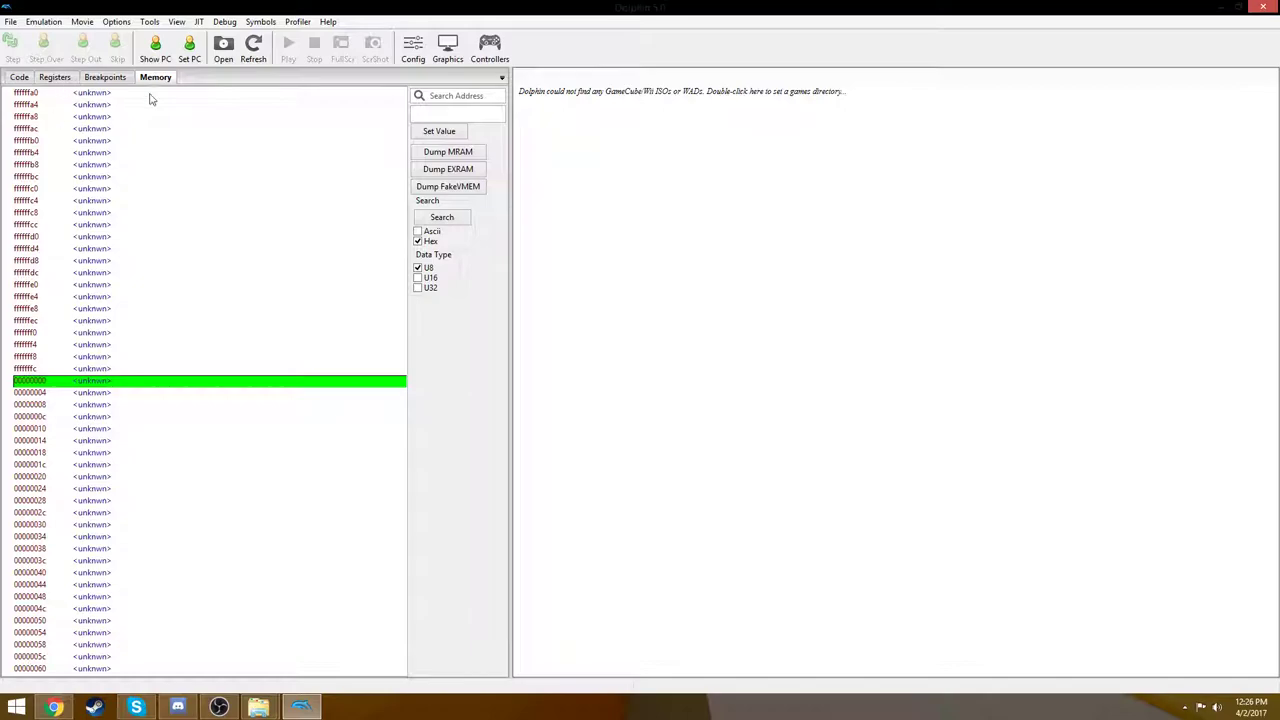
pyautogui.moveTo(508, 116); pyautogui.dragTo(278, 130)
pyautogui.click(105, 77)
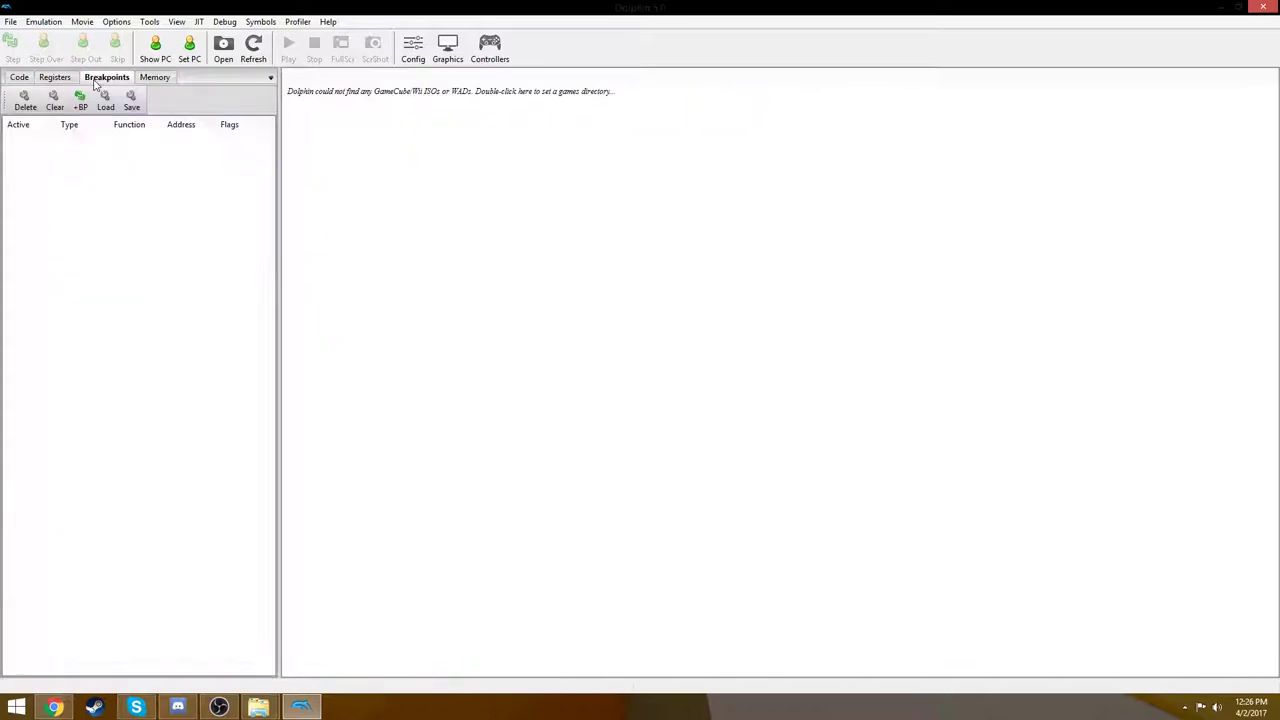
pyautogui.click(56, 77)
pyautogui.click(19, 78)
pyautogui.click(162, 77)
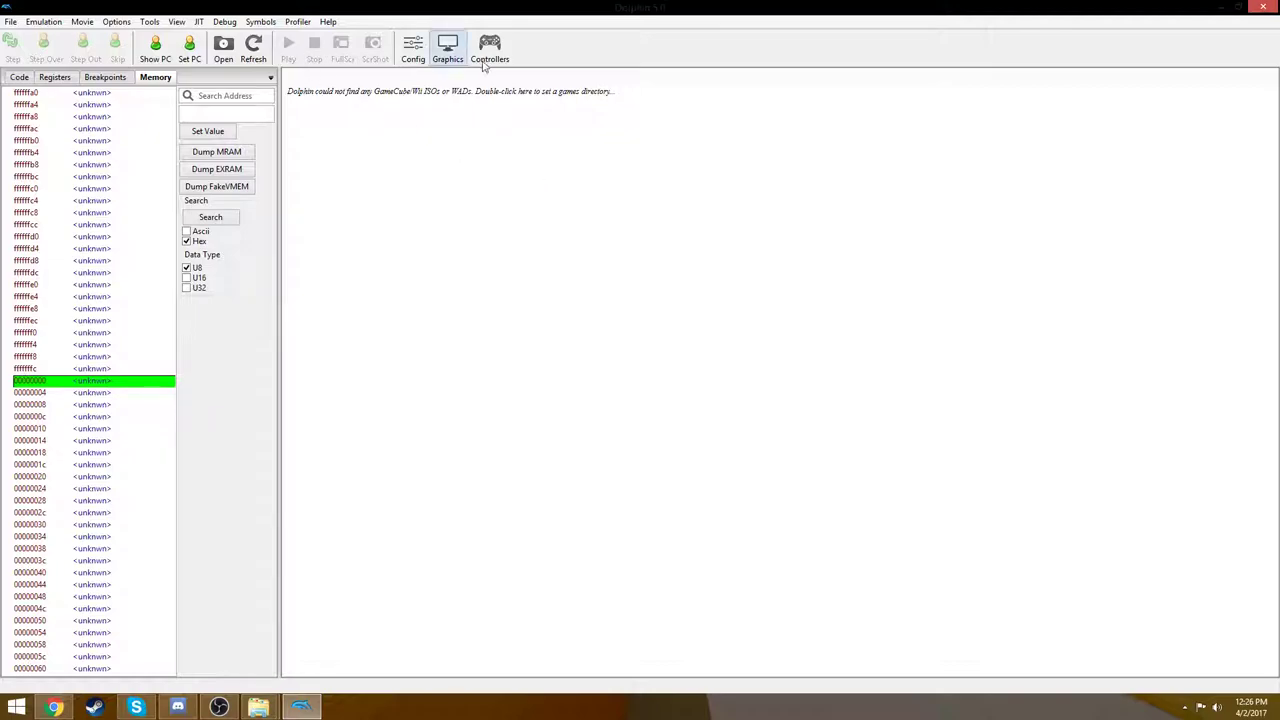
pyautogui.click(229, 55)
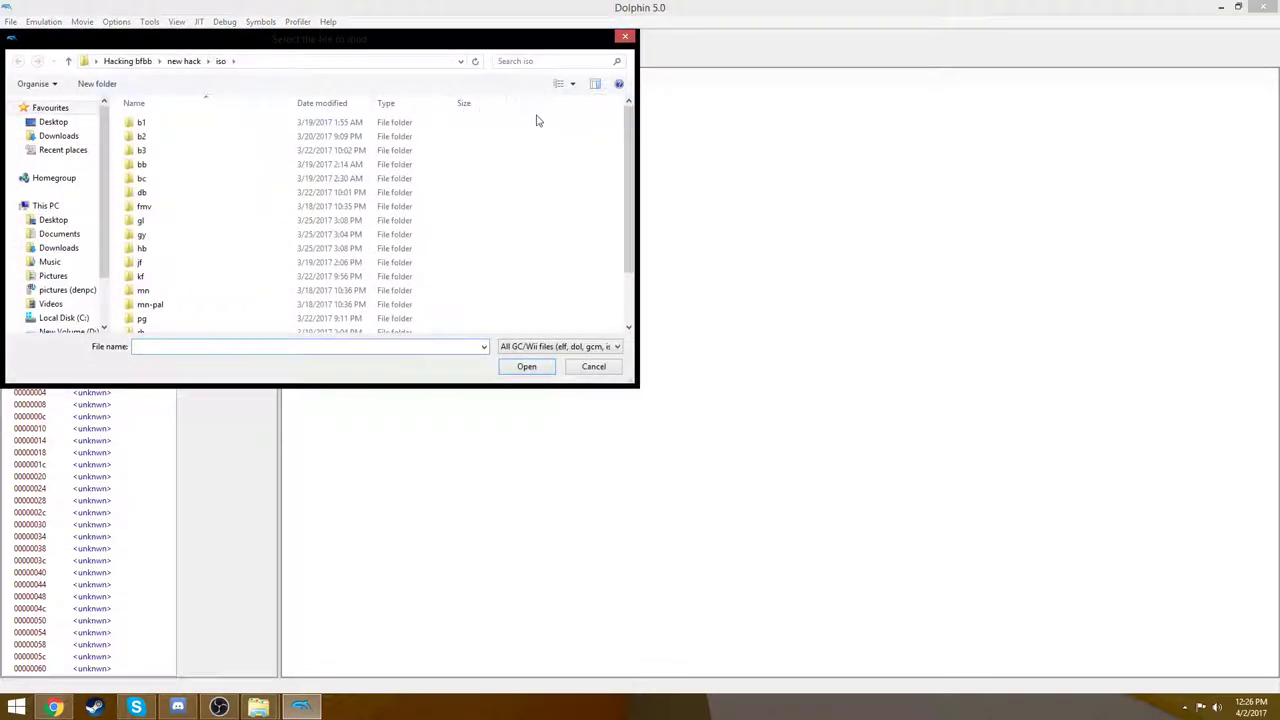
pyautogui.click(626, 38)
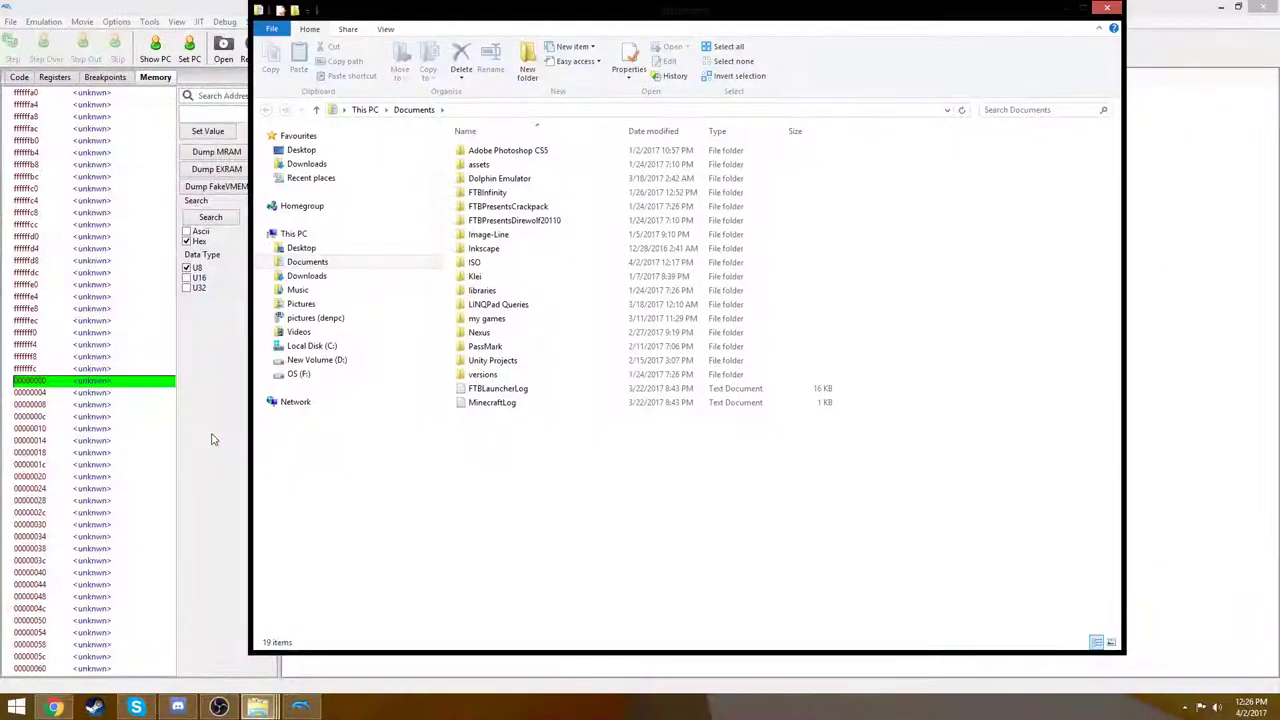
# Move the Nickelodeon SpongeBob SquarePants disc image from bfbb mod into the ISO folder under Documents
pyautogui.doubleClick(478, 263)
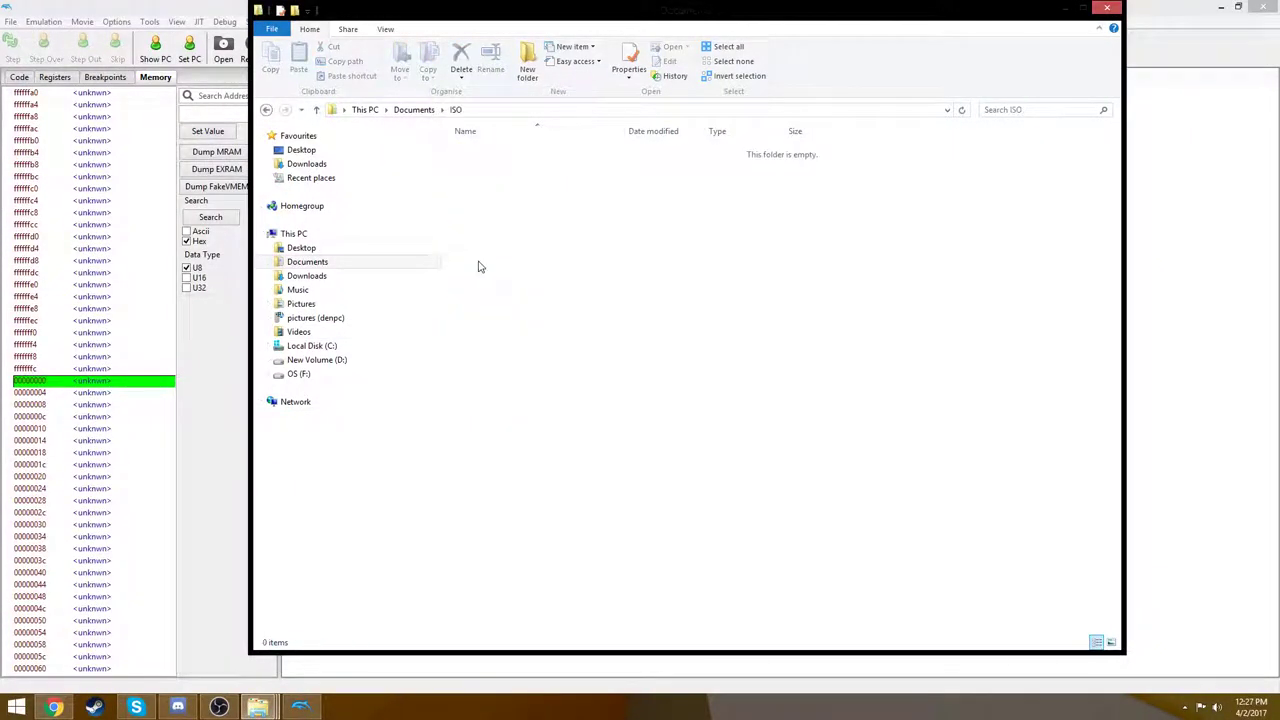
pyautogui.click(1218, 8)
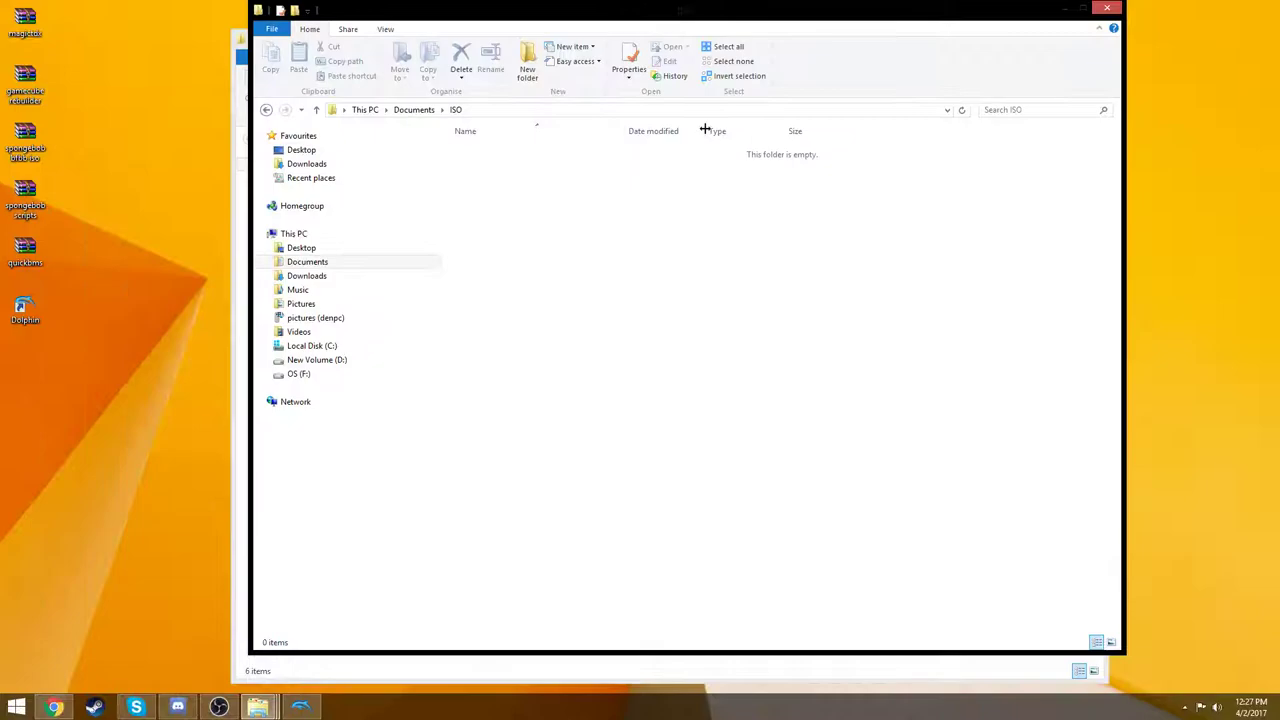
pyautogui.moveTo(700, 1); pyautogui.dragTo(1123, 68)
pyautogui.click(498, 250)
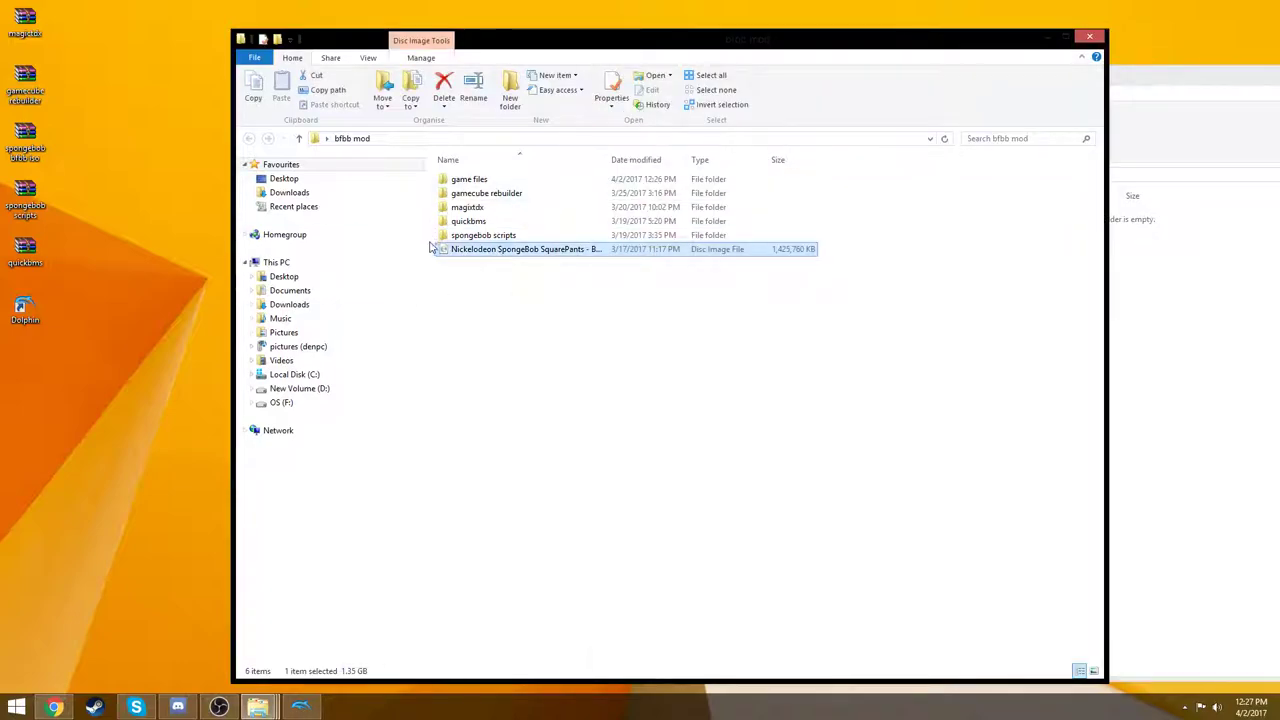
pyautogui.moveTo(440, 250); pyautogui.dragTo(1153, 314)
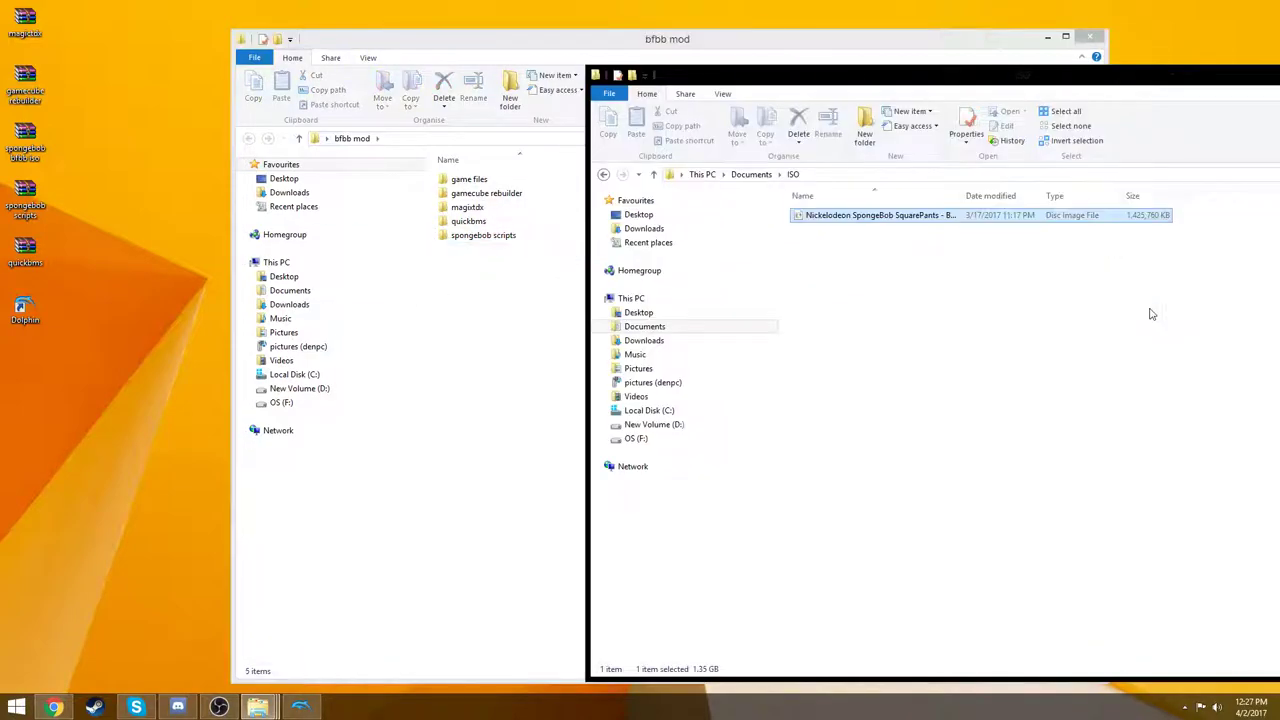
# Close and relaunch Dolphin to reload its game list from the ISO folder
pyautogui.click(300, 707)
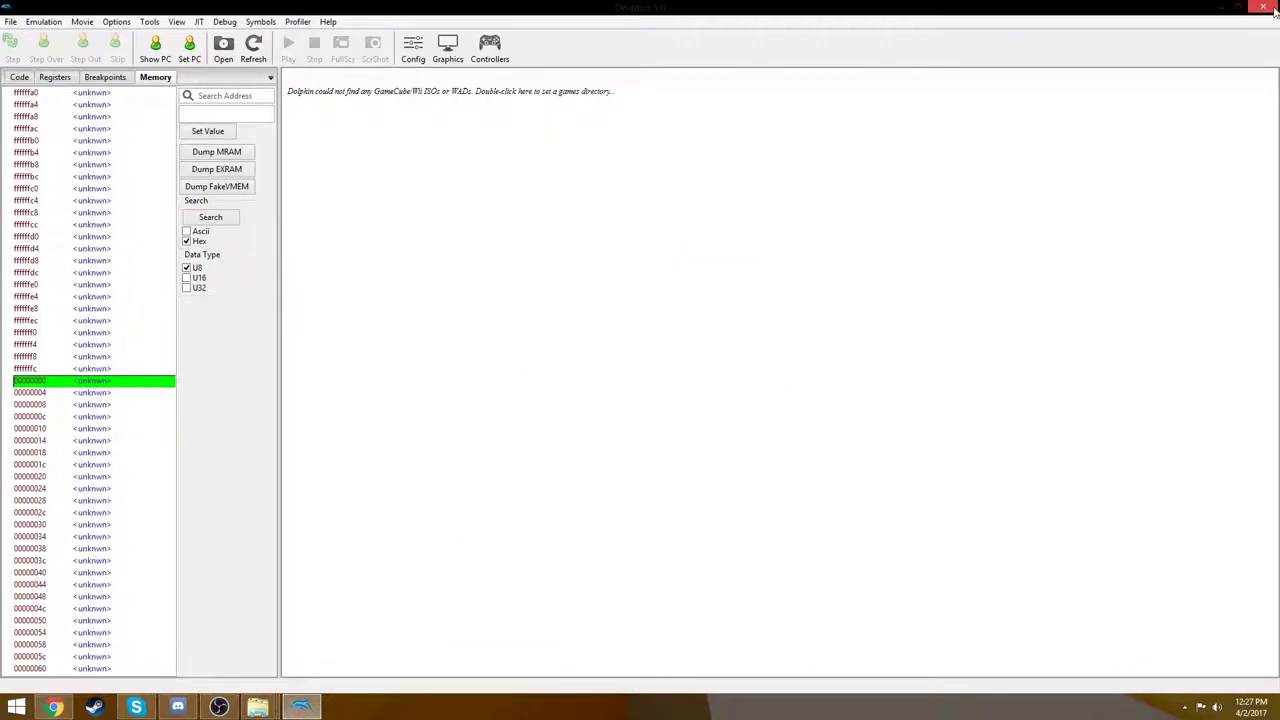
pyautogui.click(1263, 7)
pyautogui.doubleClick(28, 306)
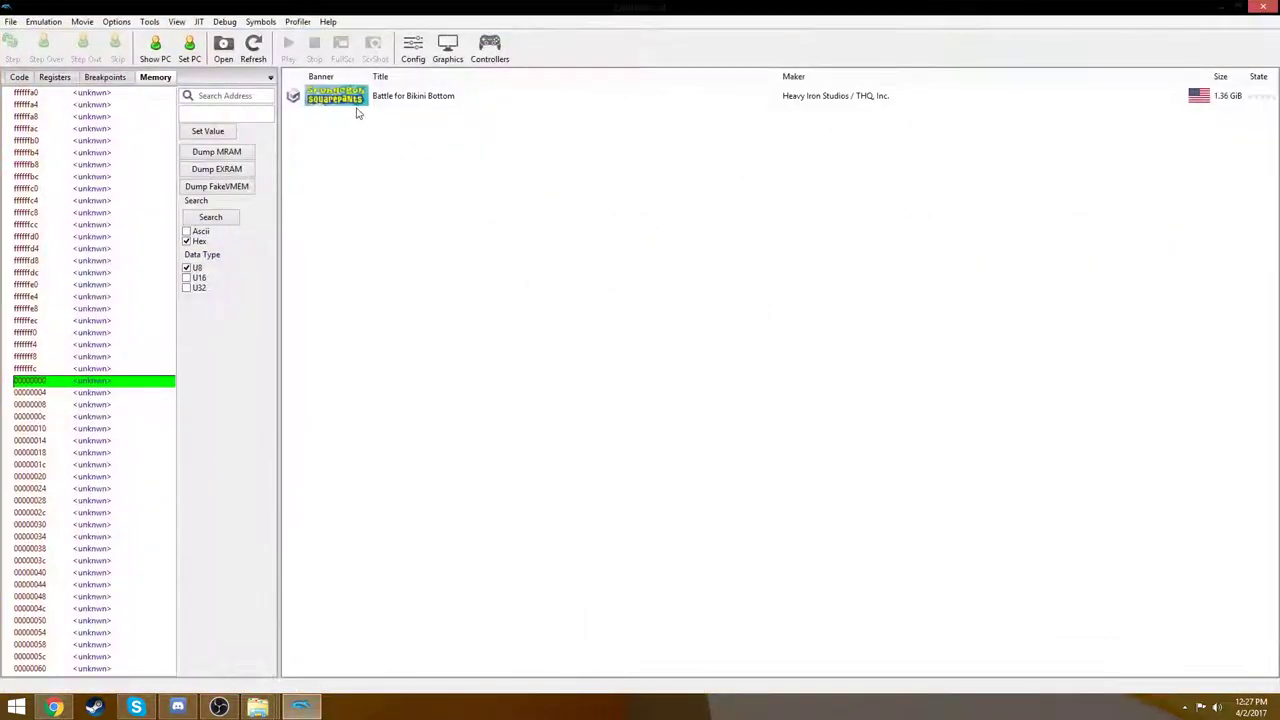
# View the folder containing the Battle for Bikini Bottom disc image, and close its window
pyautogui.rightClick(389, 100)
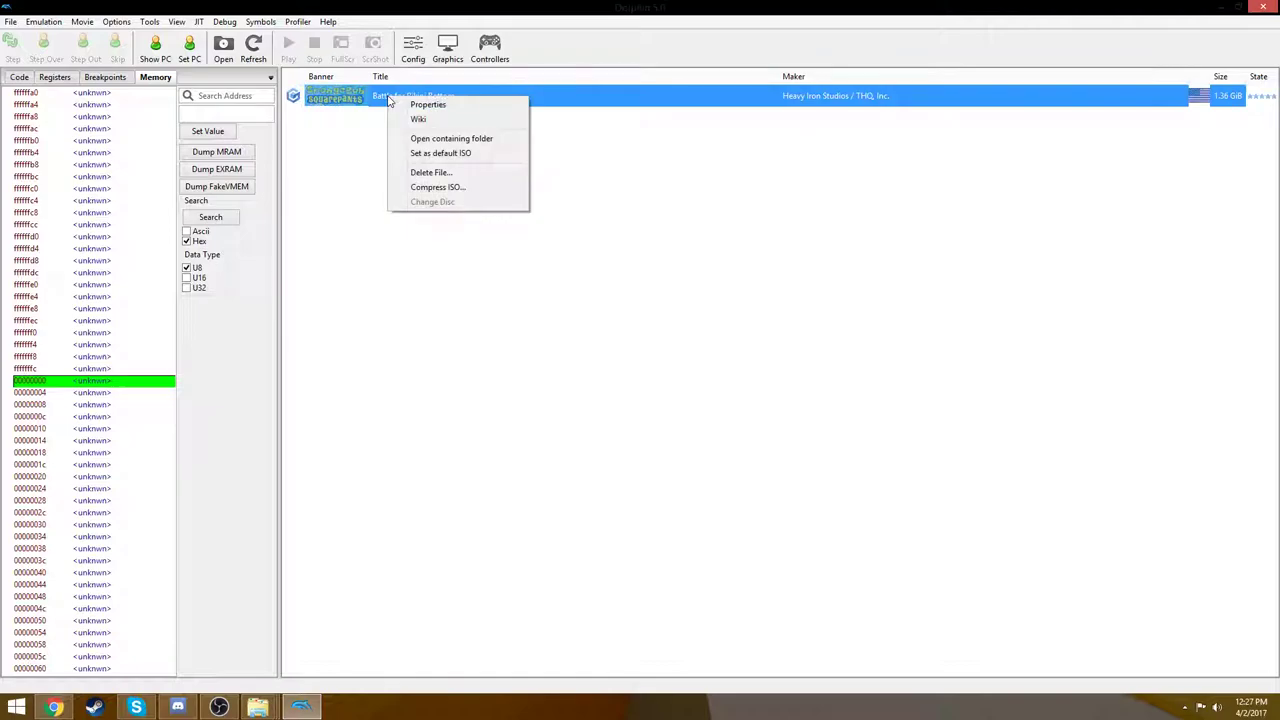
pyautogui.click(484, 138)
pyautogui.moveTo(849, 70); pyautogui.dragTo(486, 86)
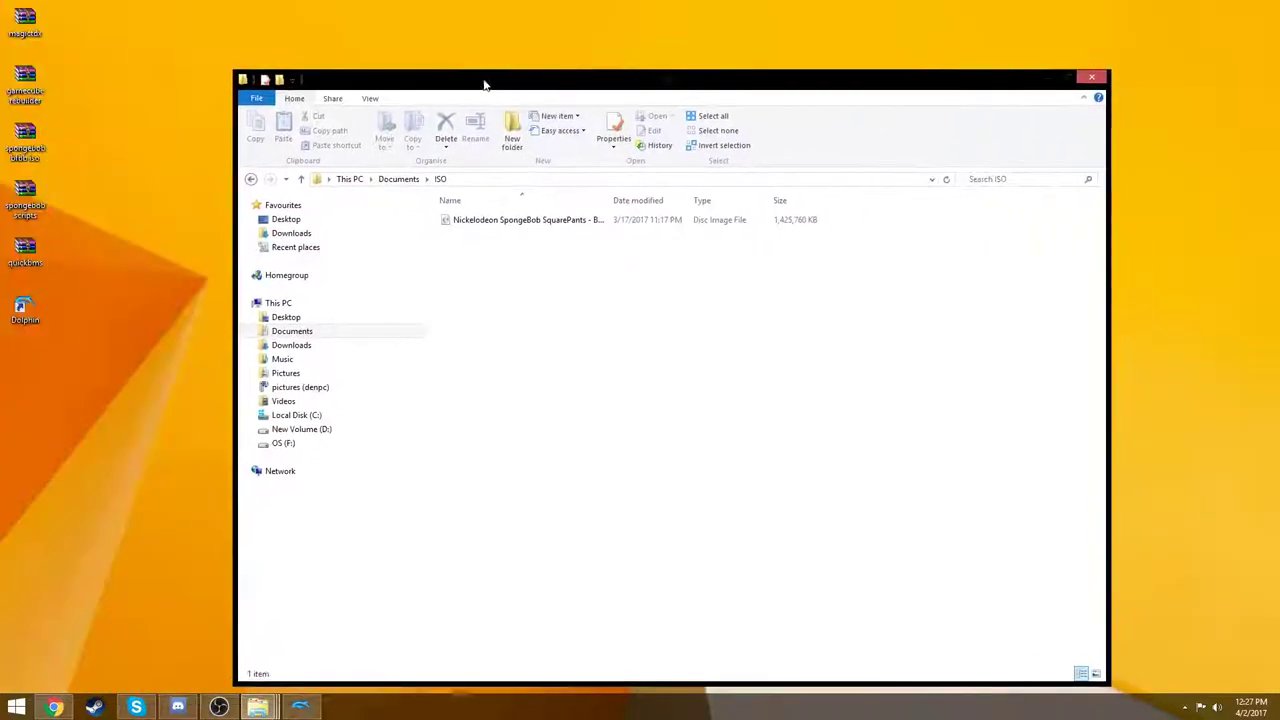
pyautogui.click(1092, 77)
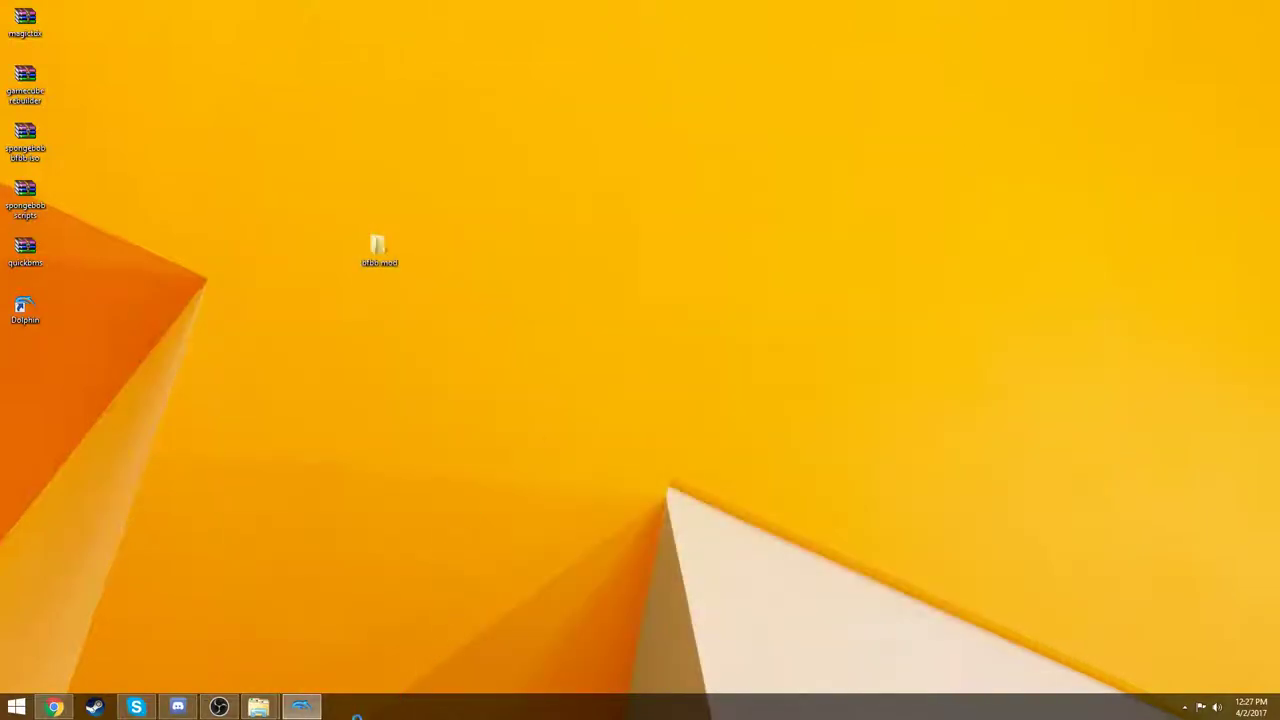
# Return to Dolphin, open the Filesystem view in the properties of Battle for Bikini Bottom, and look through the disc's files
pyautogui.click(303, 708)
pyautogui.click(410, 163)
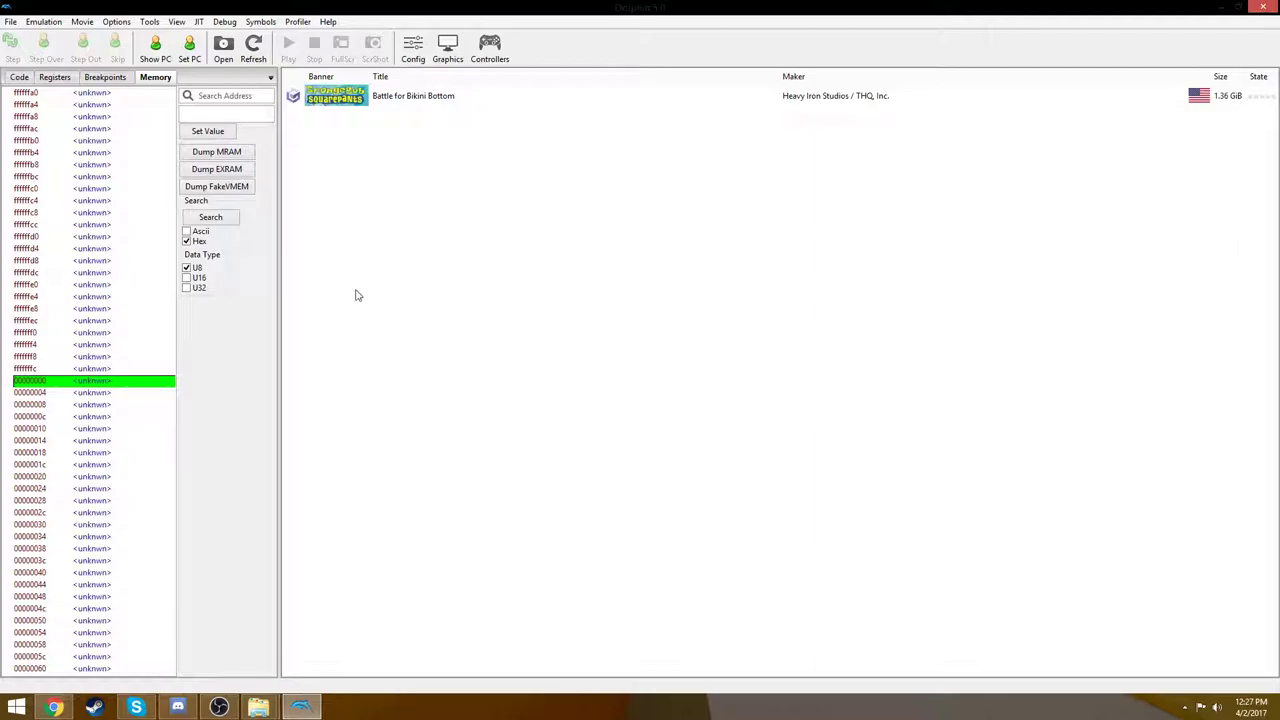
pyautogui.click(431, 105)
pyautogui.rightClick(432, 105)
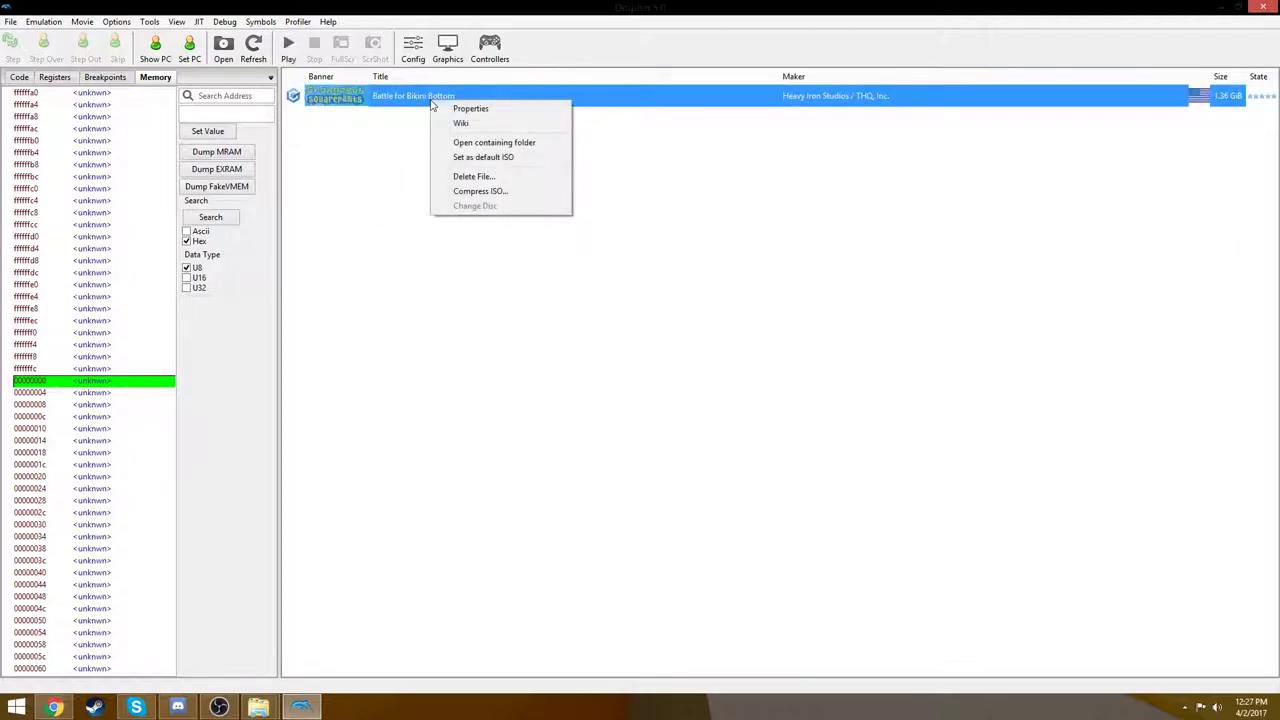
pyautogui.click(500, 111)
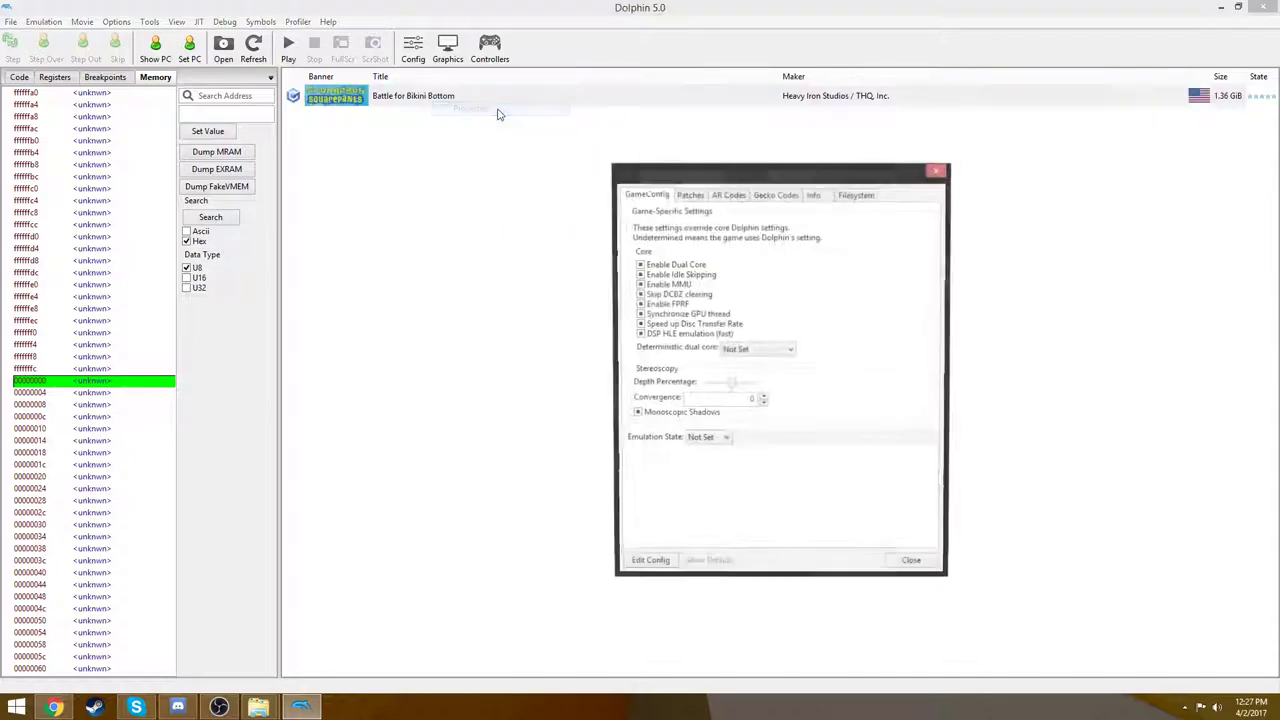
pyautogui.click(850, 196)
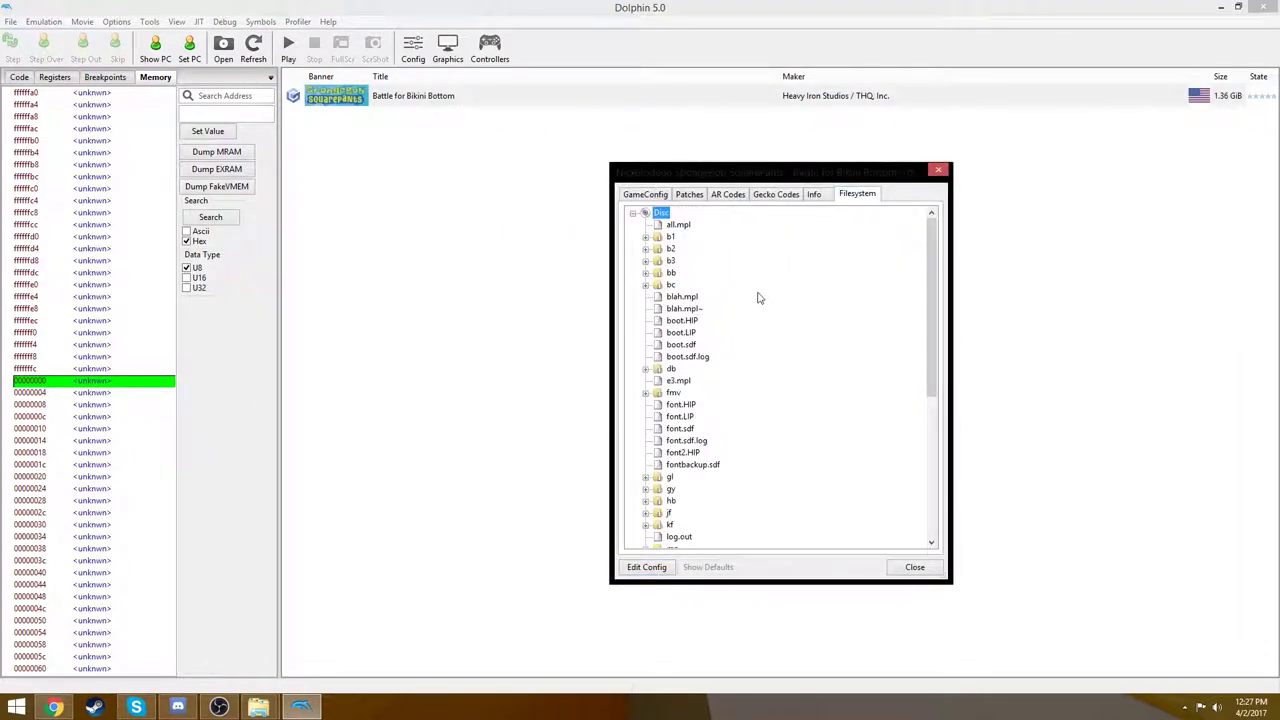
pyautogui.scroll(-8, 679, 246)
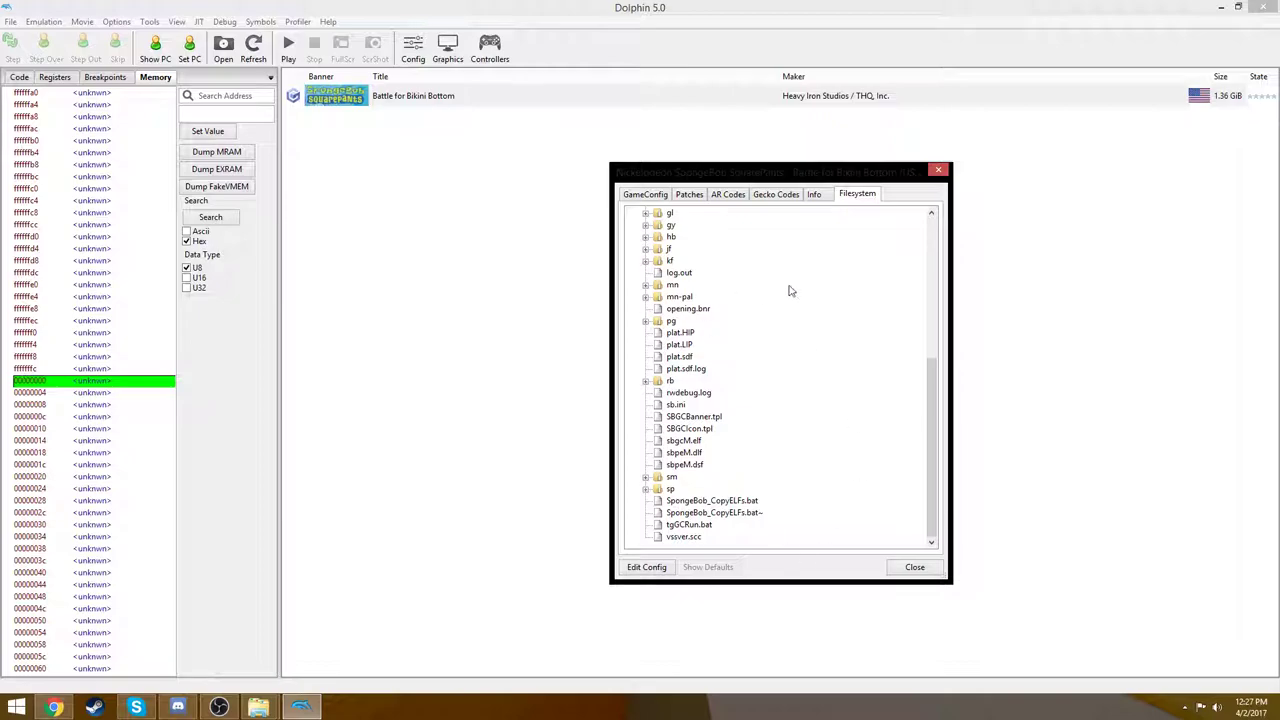
pyautogui.scroll(8, 796, 324)
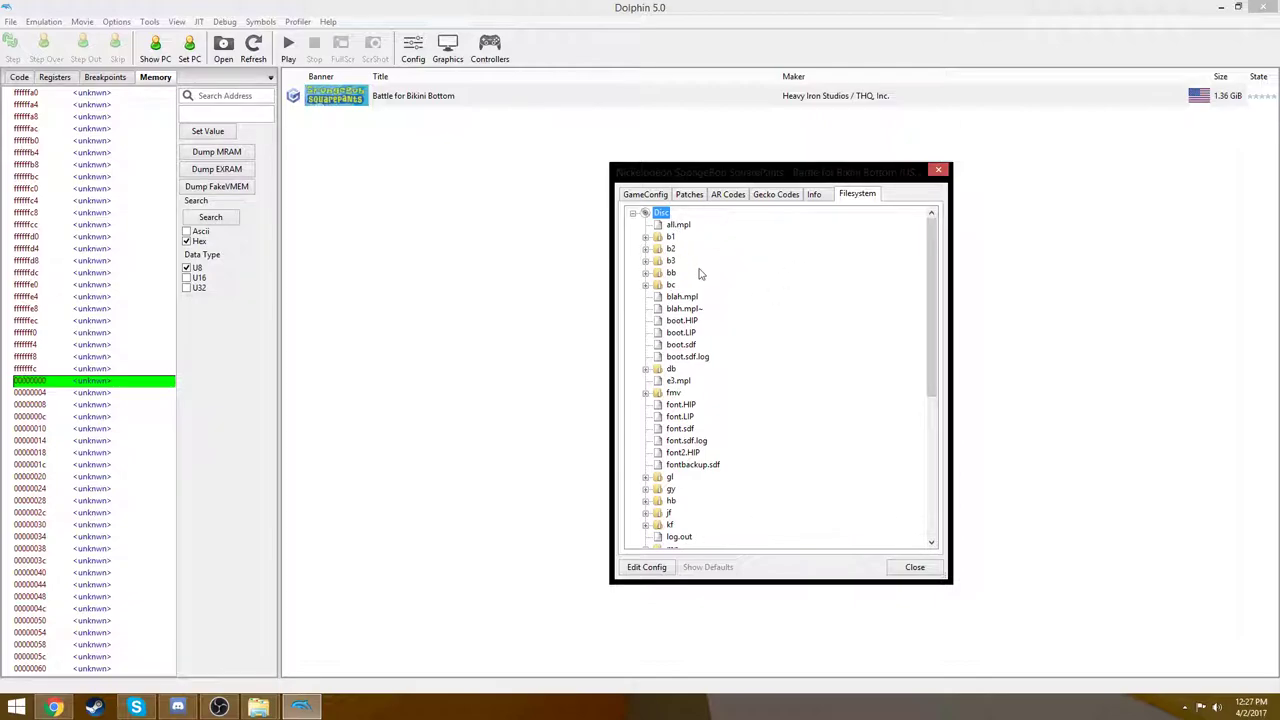
pyautogui.scroll(-7, 772, 283)
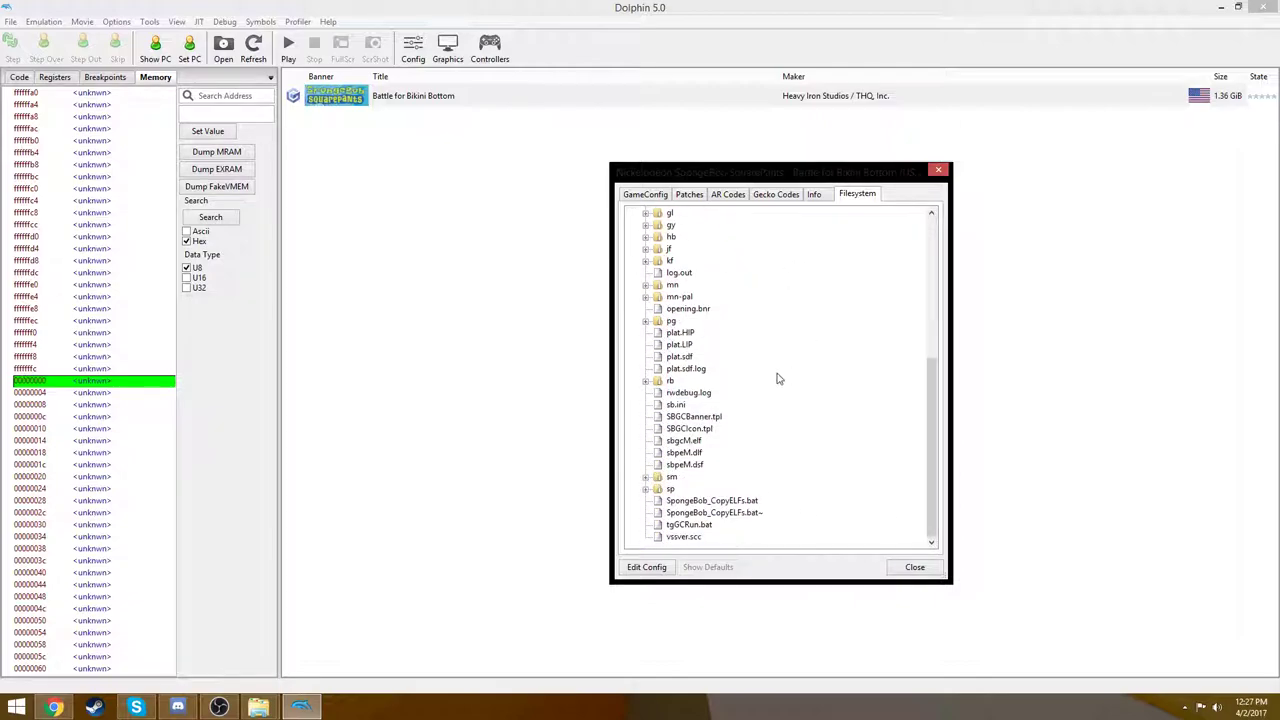
pyautogui.scroll(7, 778, 378)
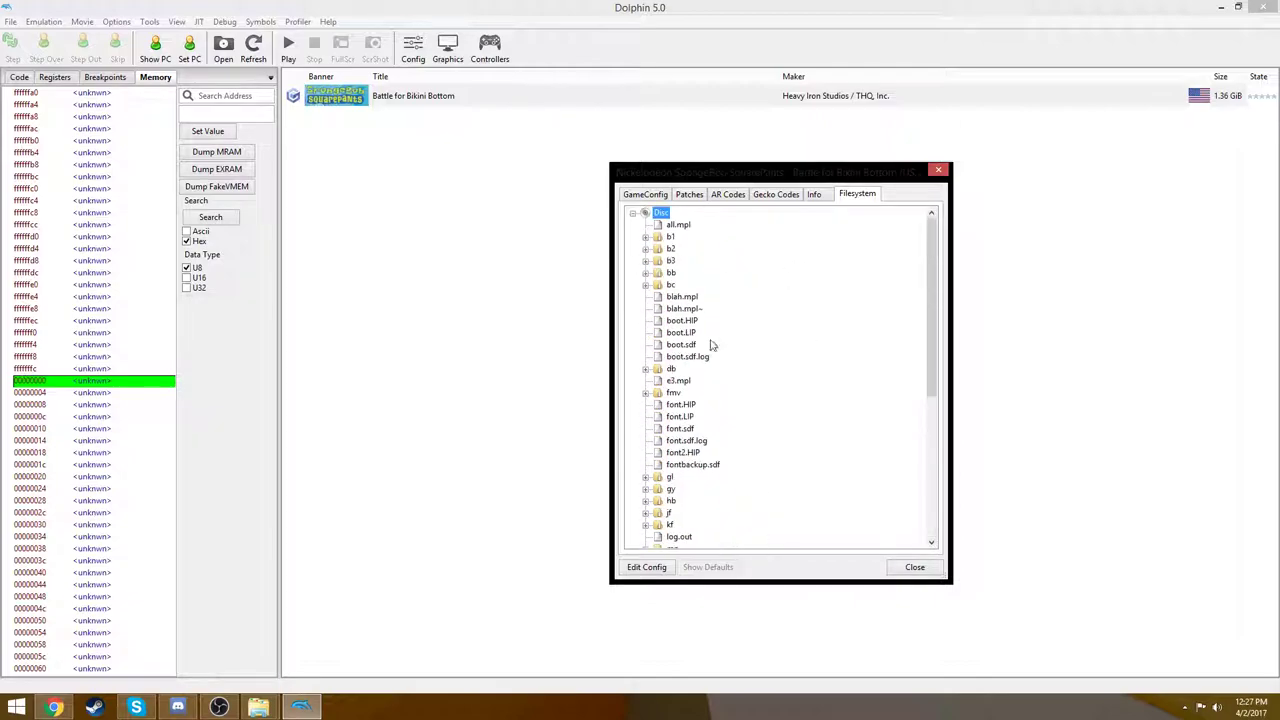
# Extract all files of the disc into the game files folder inside bfbb mod on the desktop
pyautogui.rightClick(653, 217)
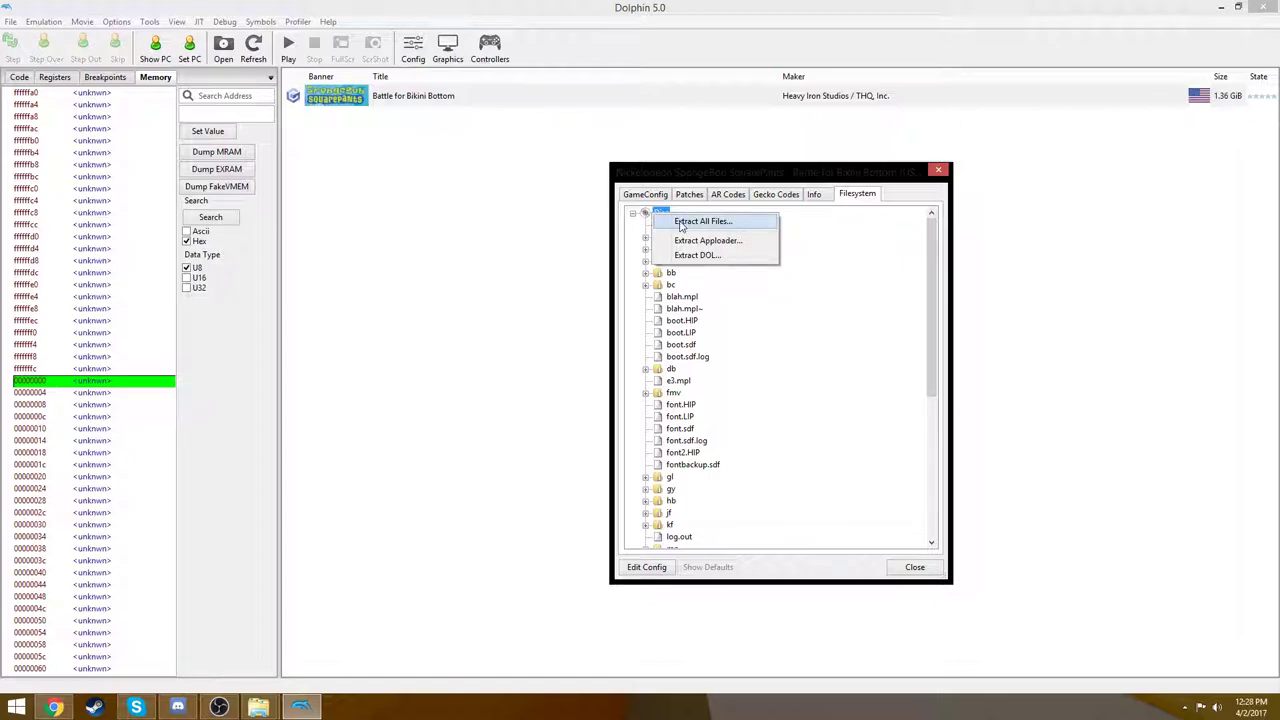
pyautogui.click(681, 222)
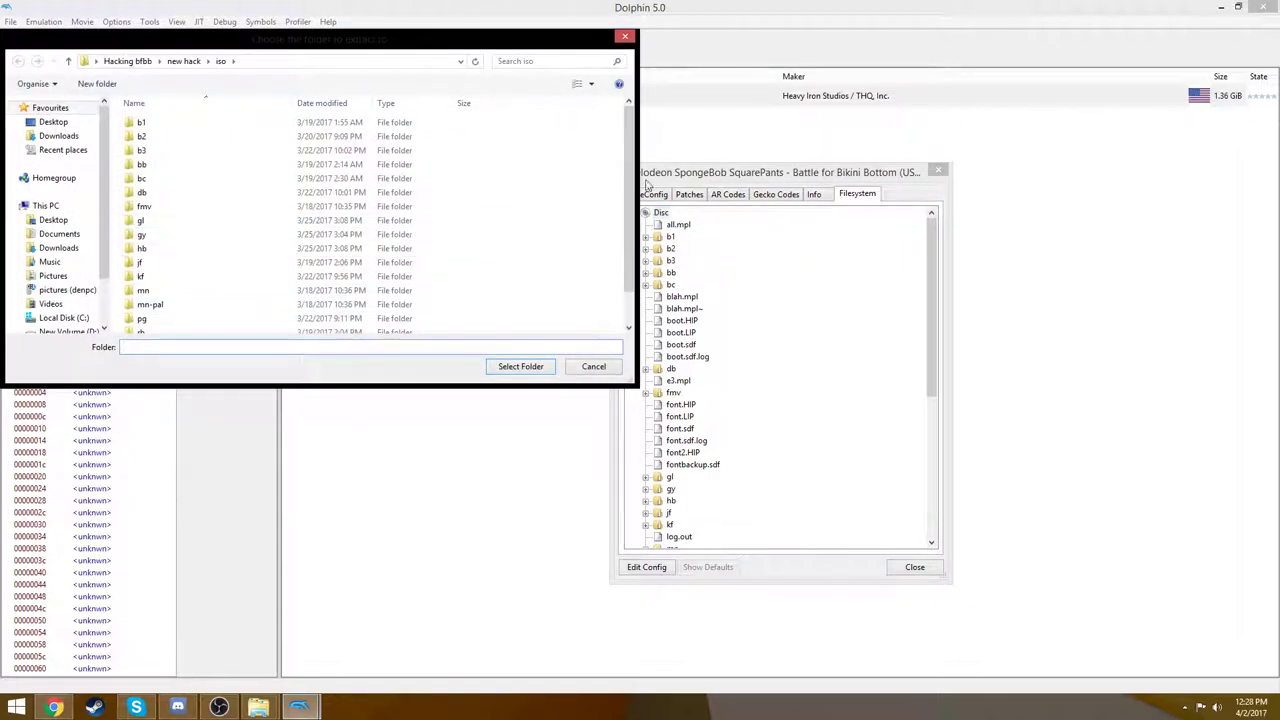
pyautogui.click(127, 61)
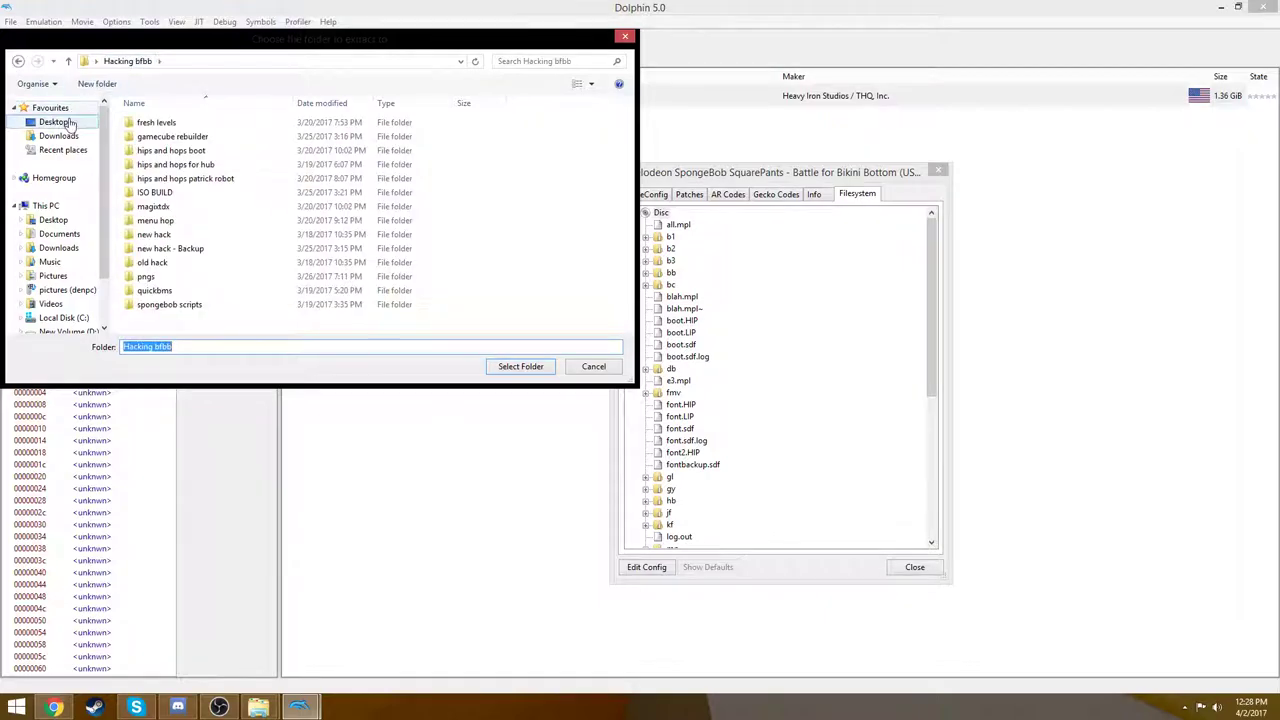
pyautogui.click(53, 121)
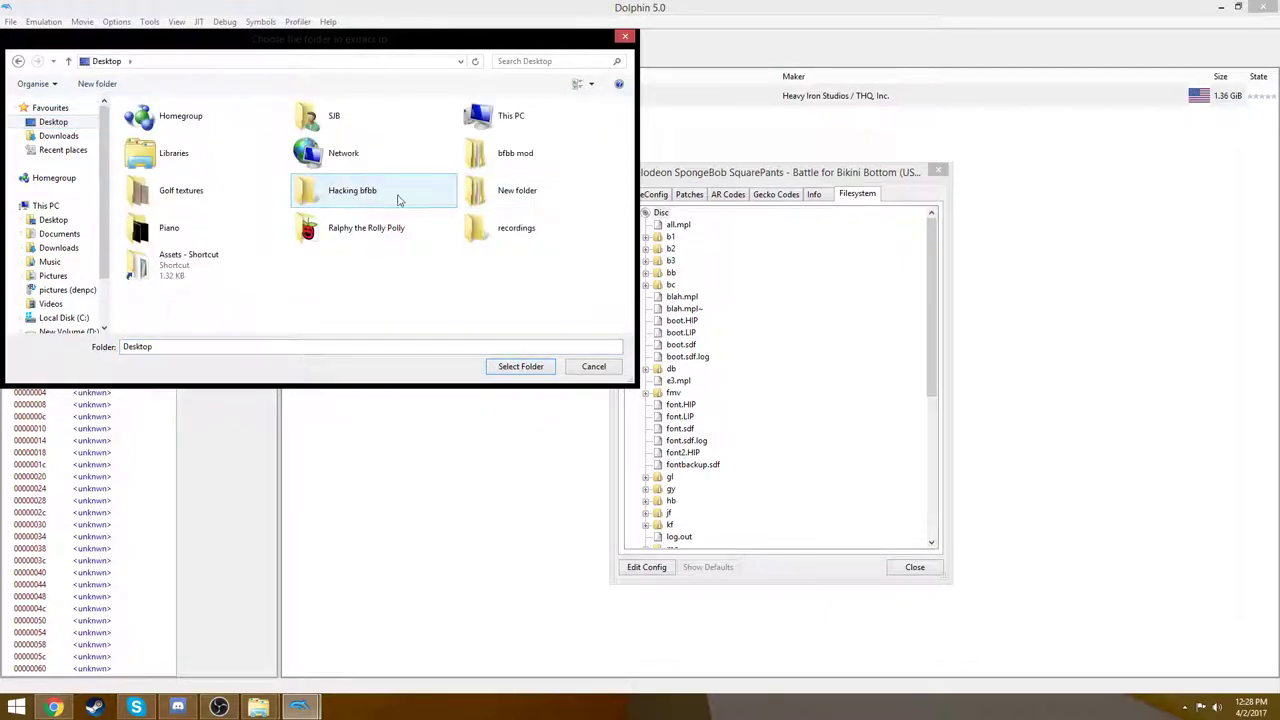
pyautogui.doubleClick(487, 155)
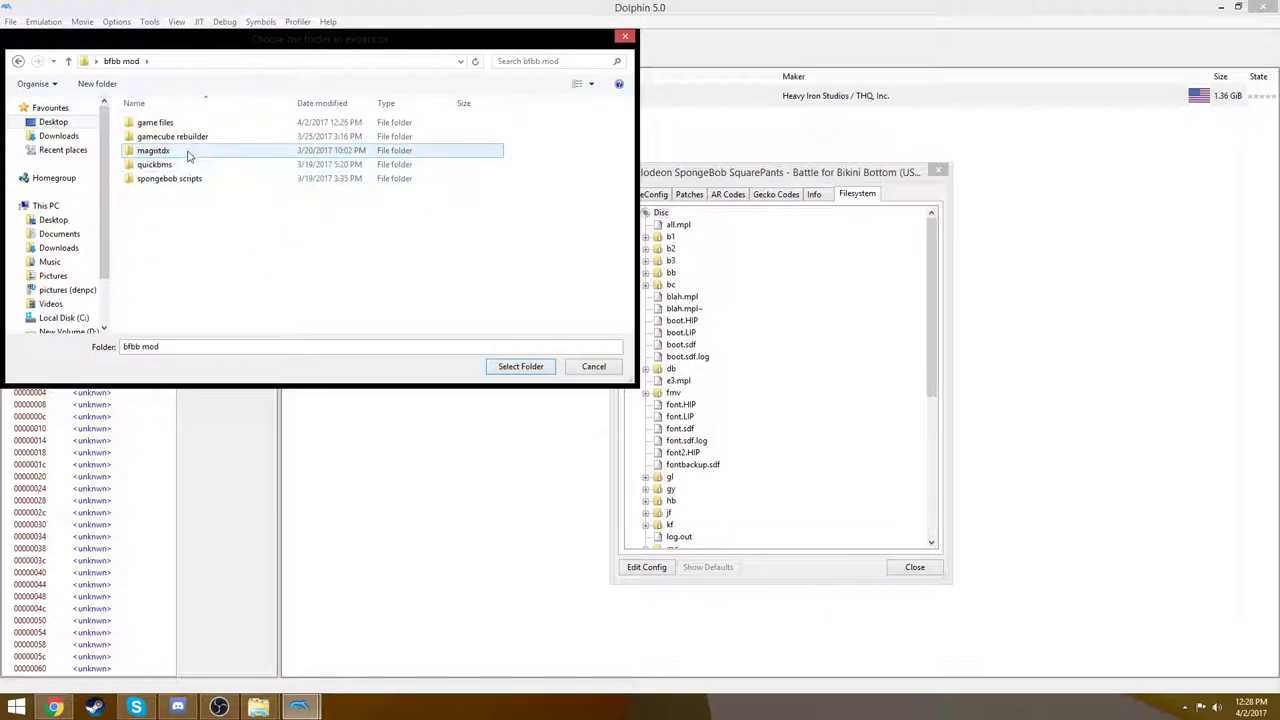
pyautogui.doubleClick(200, 124)
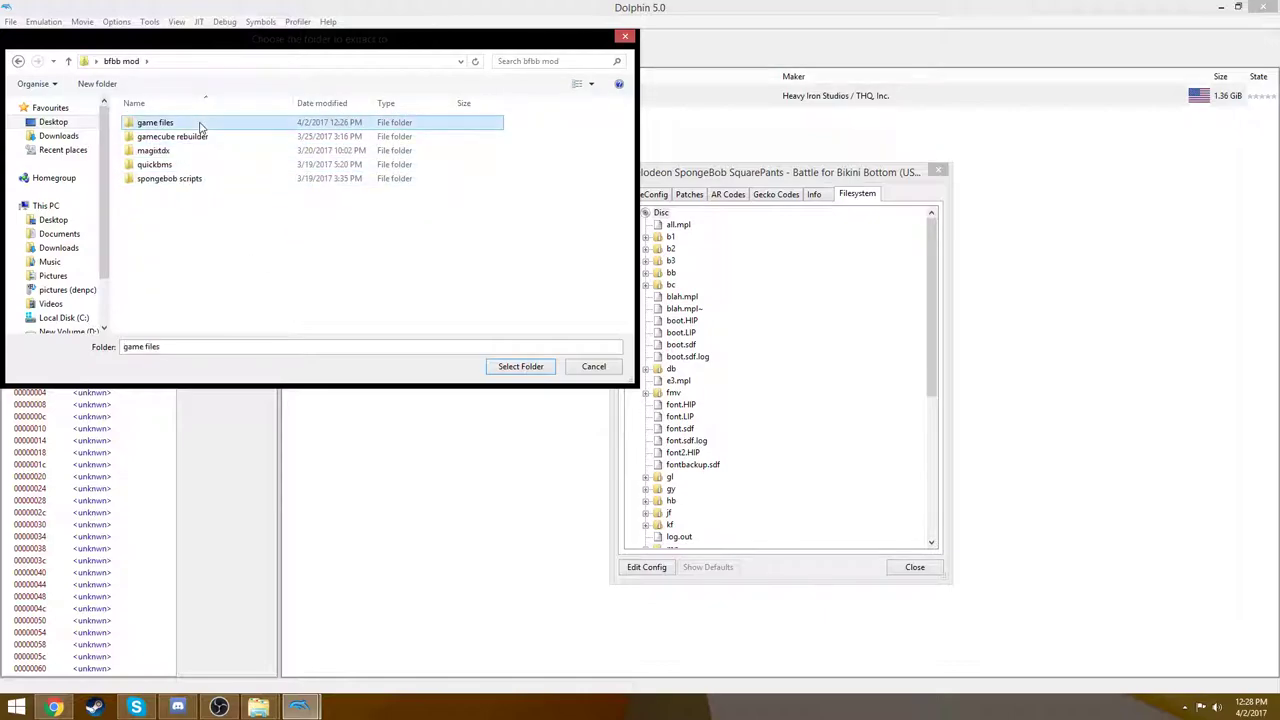
pyautogui.click(546, 369)
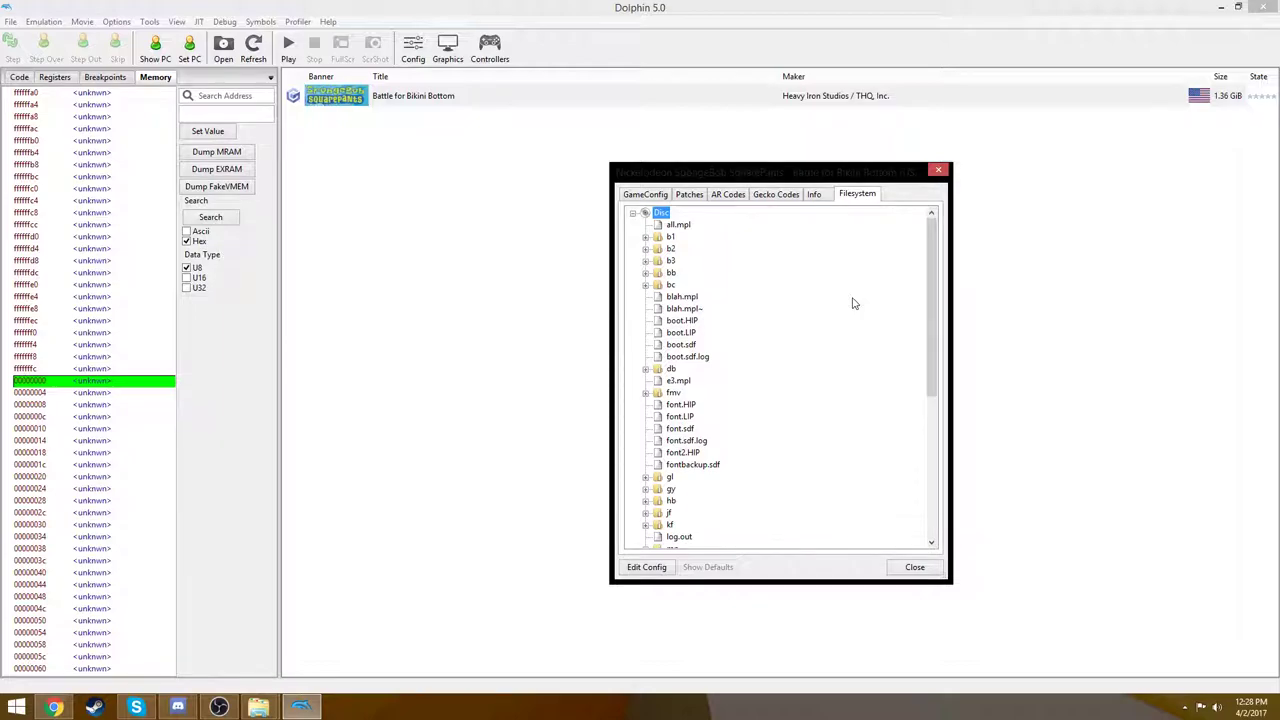
# Extract the disc's apploader into the game files folder
pyautogui.scroll(-8, 793, 256)
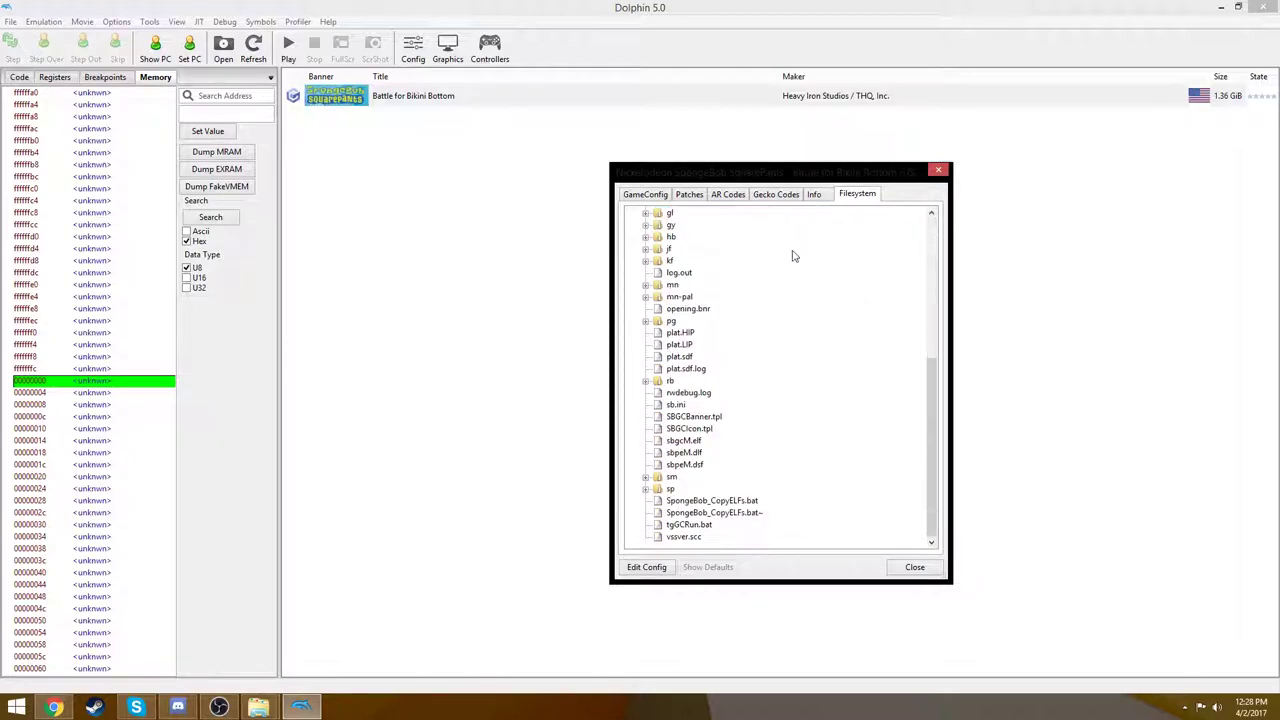
pyautogui.scroll(10, 793, 256)
pyautogui.rightClick(657, 215)
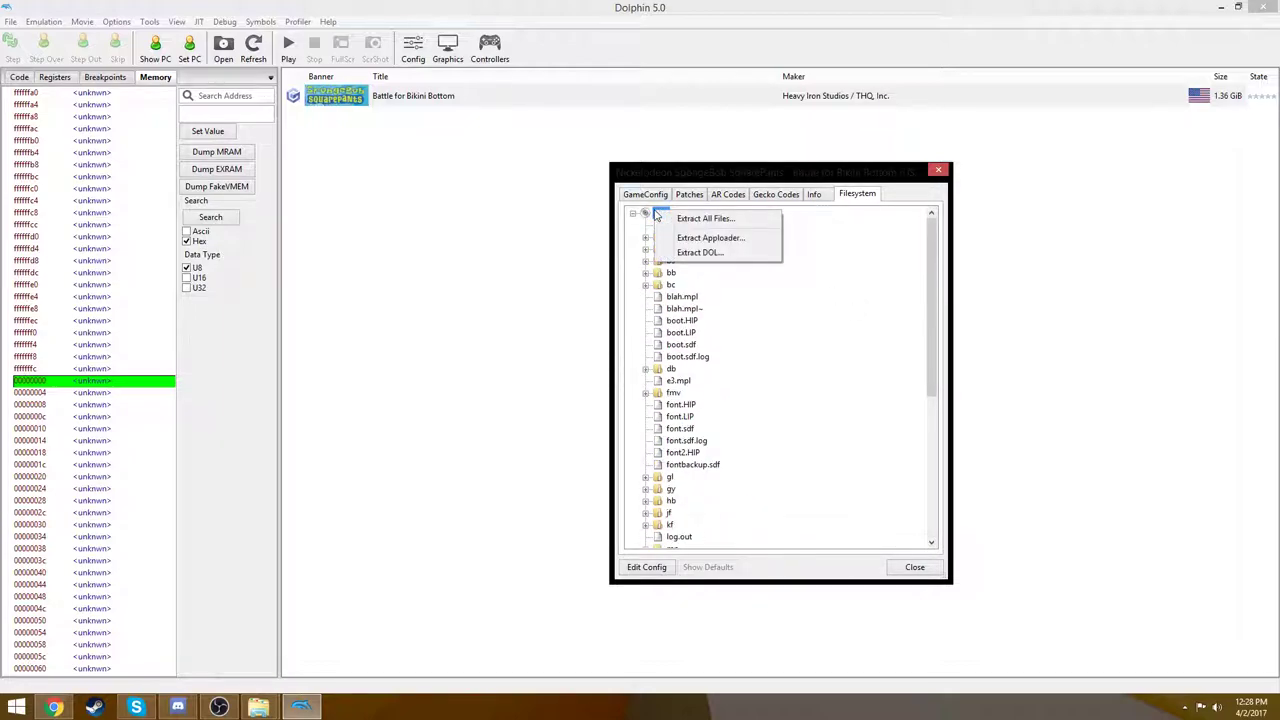
pyautogui.click(706, 240)
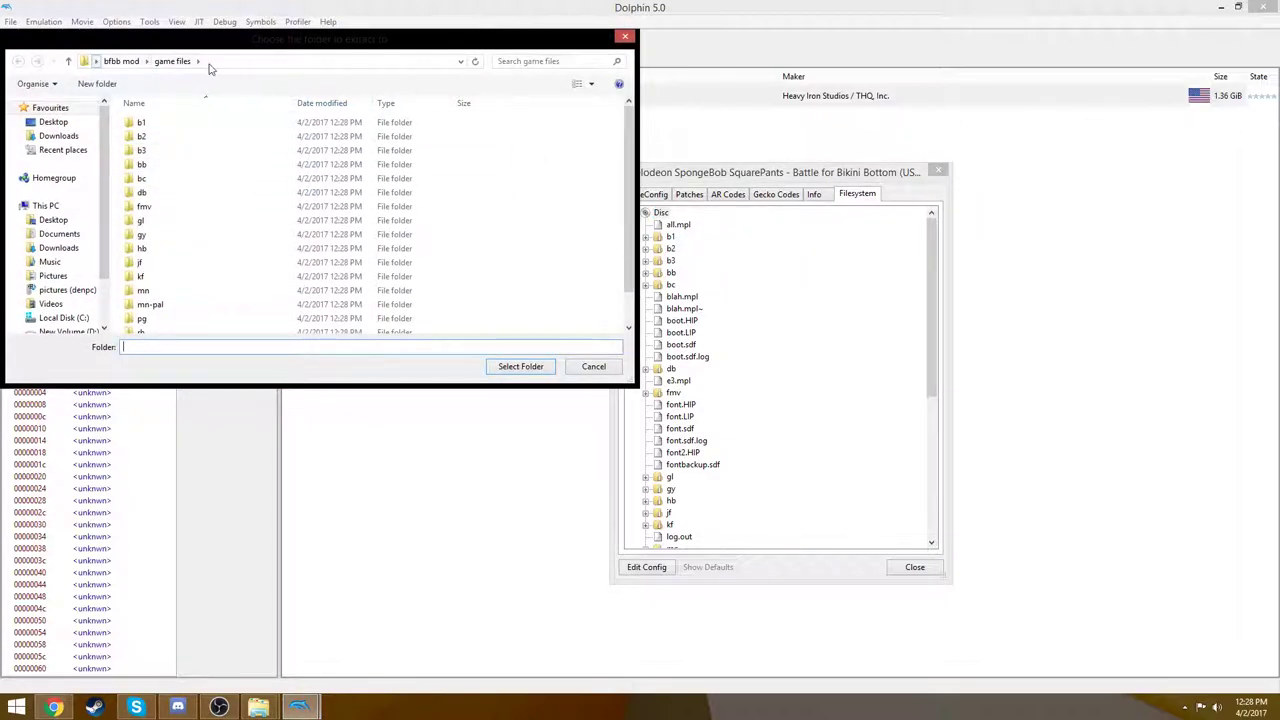
pyautogui.click(525, 367)
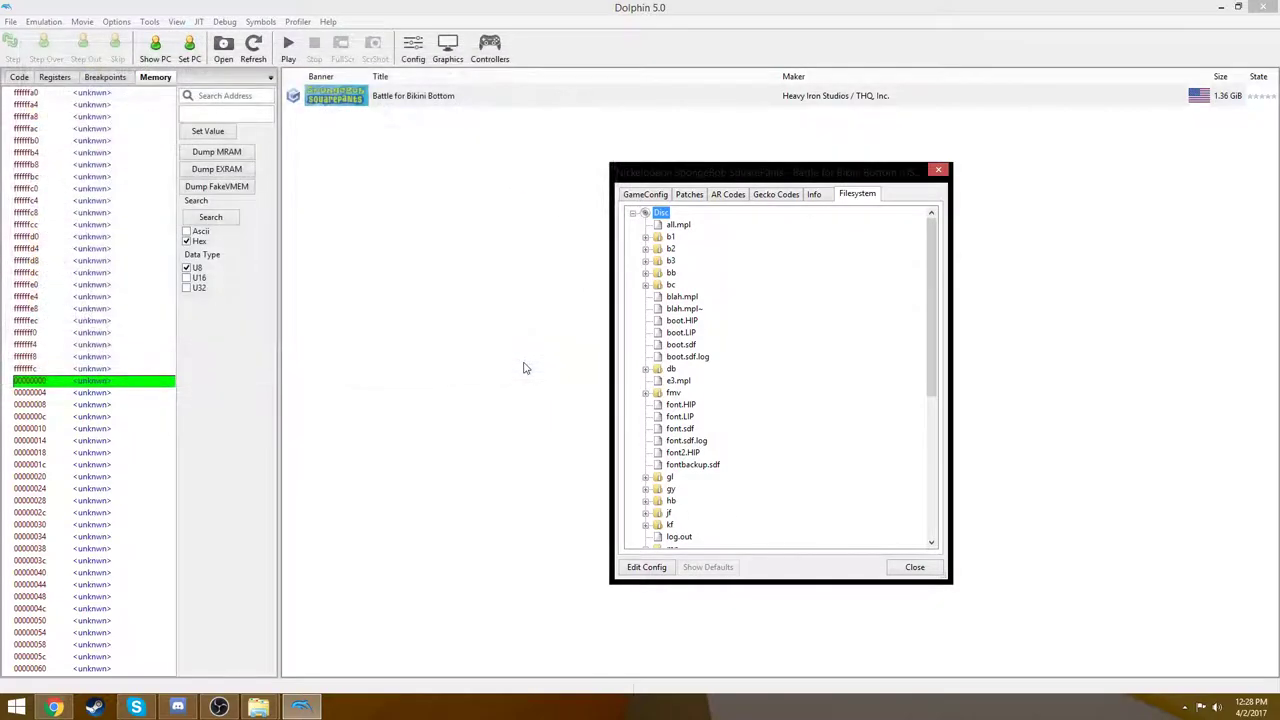
# Extract the disc's DOL into the bfbb mod folder
pyautogui.rightClick(660, 216)
pyautogui.click(704, 253)
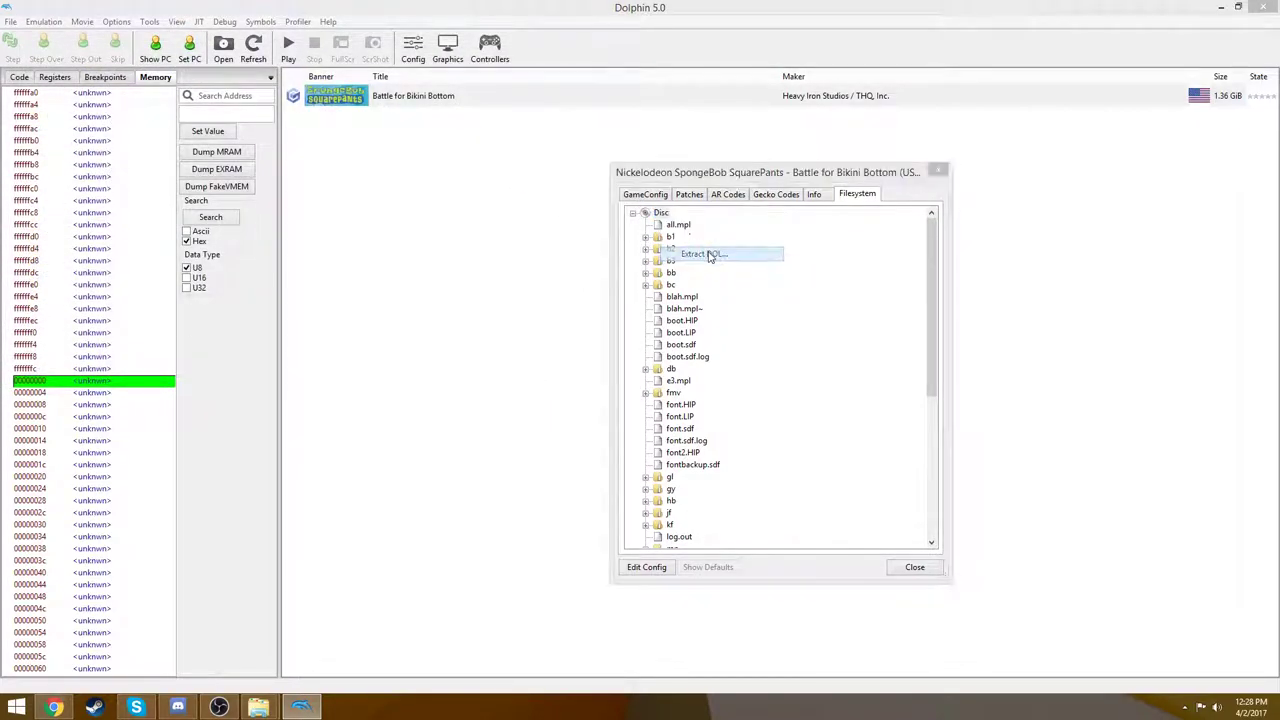
pyautogui.scroll(-1, 577, 169)
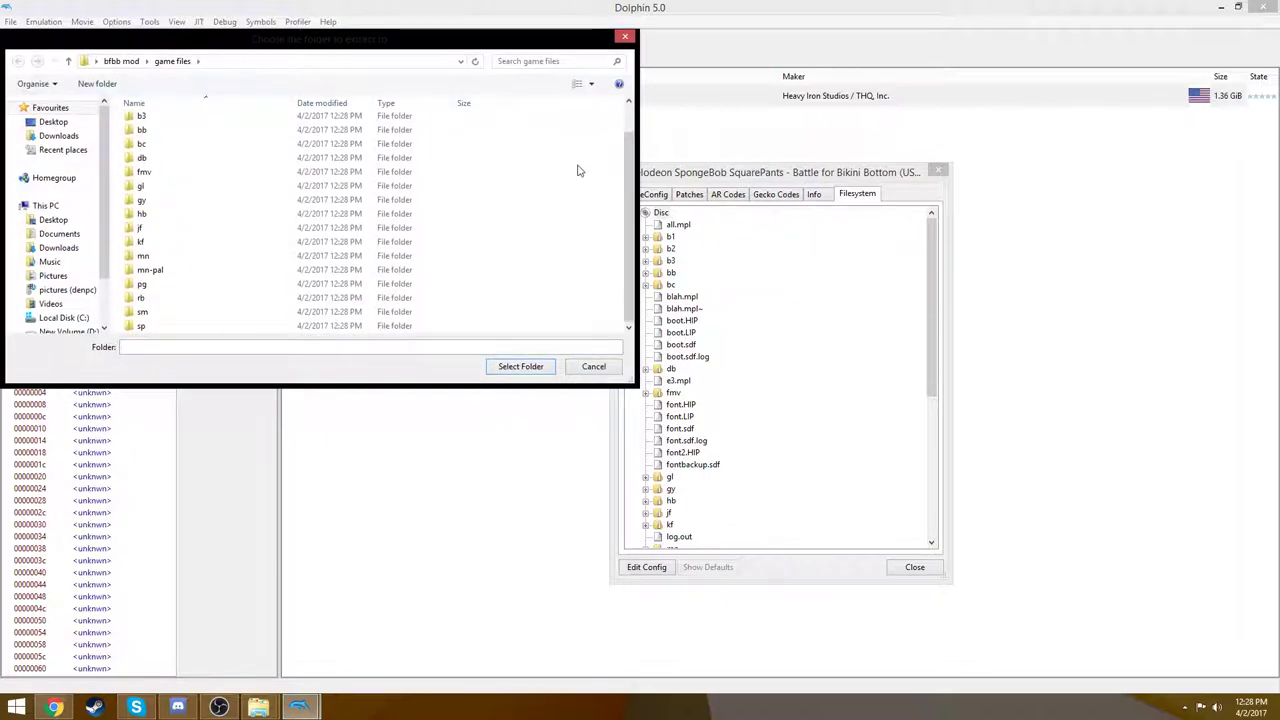
pyautogui.scroll(1, 577, 169)
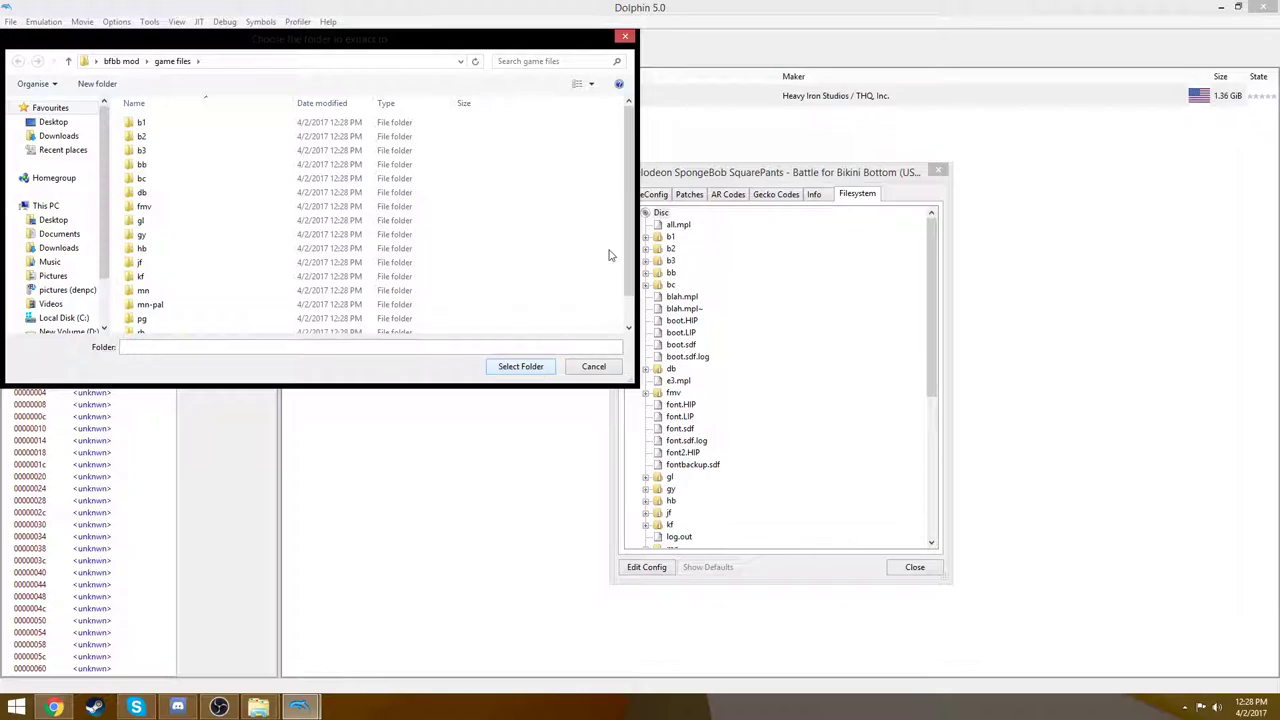
pyautogui.click(121, 61)
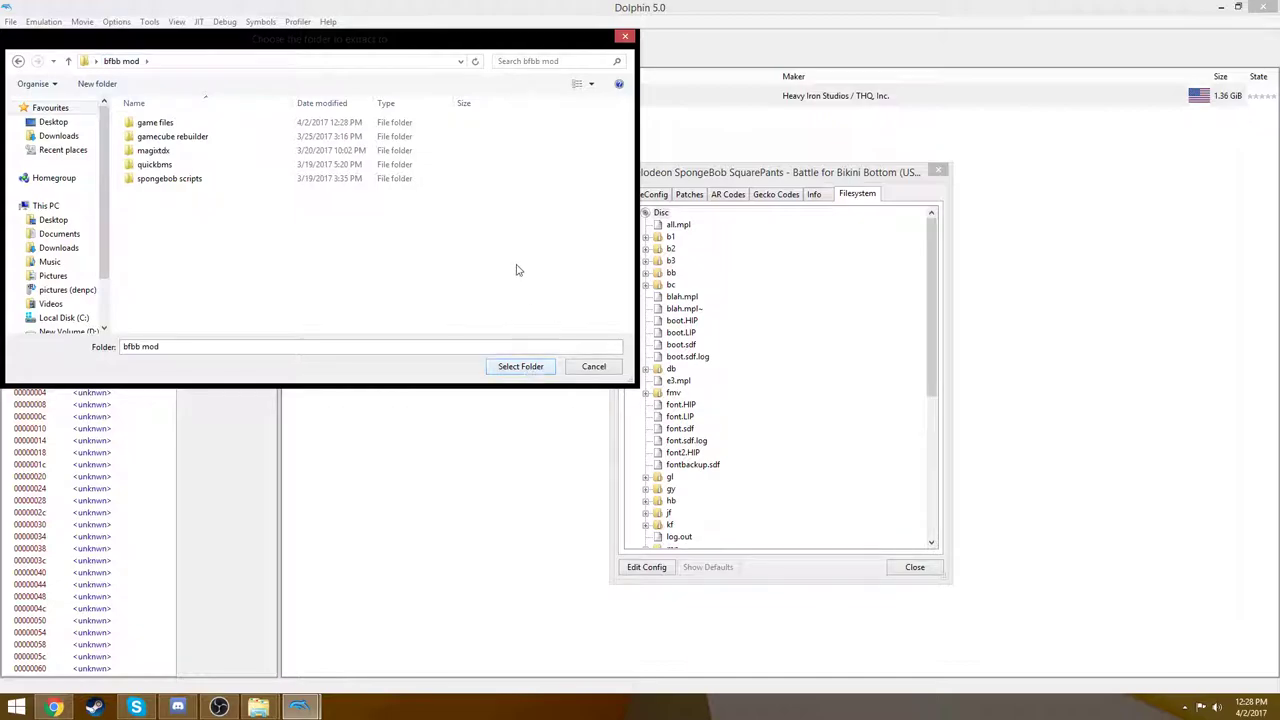
pyautogui.click(533, 367)
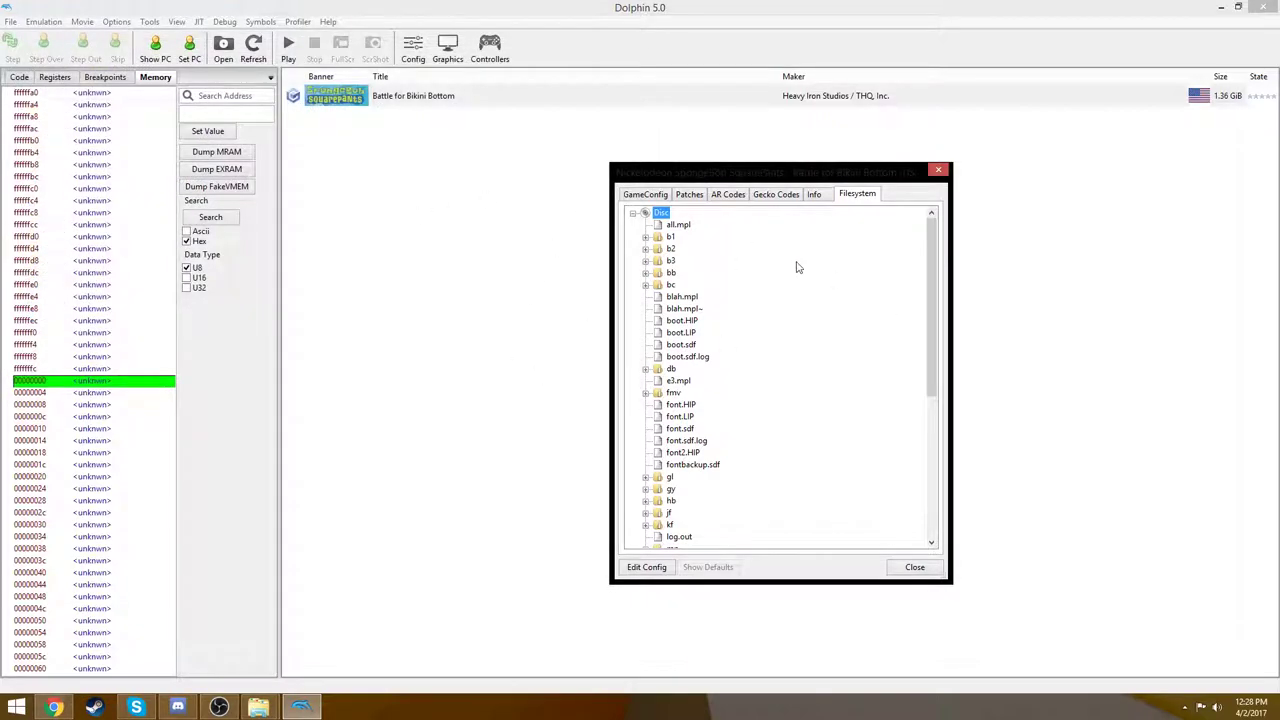
# Minimize Dolphin, open the bfbb mod folder on the desktop, and check the extracted contents of game files
pyautogui.click(1222, 9)
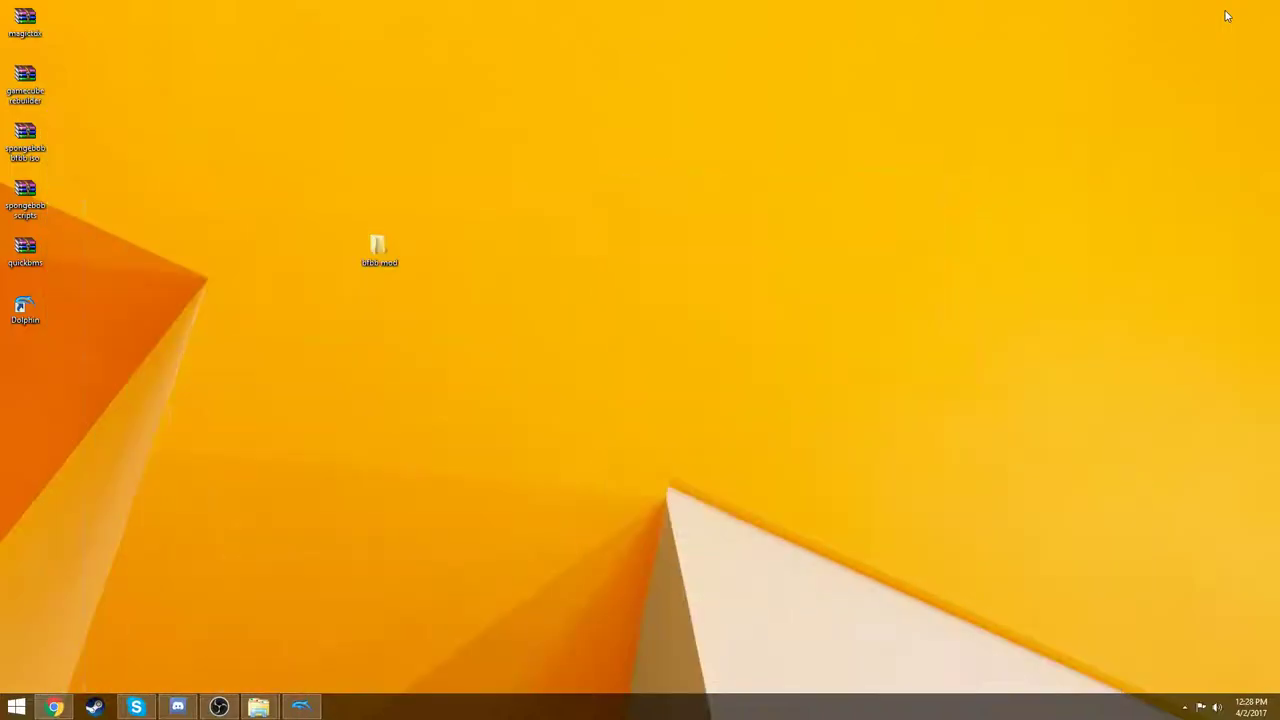
pyautogui.doubleClick(391, 258)
pyautogui.click(470, 257)
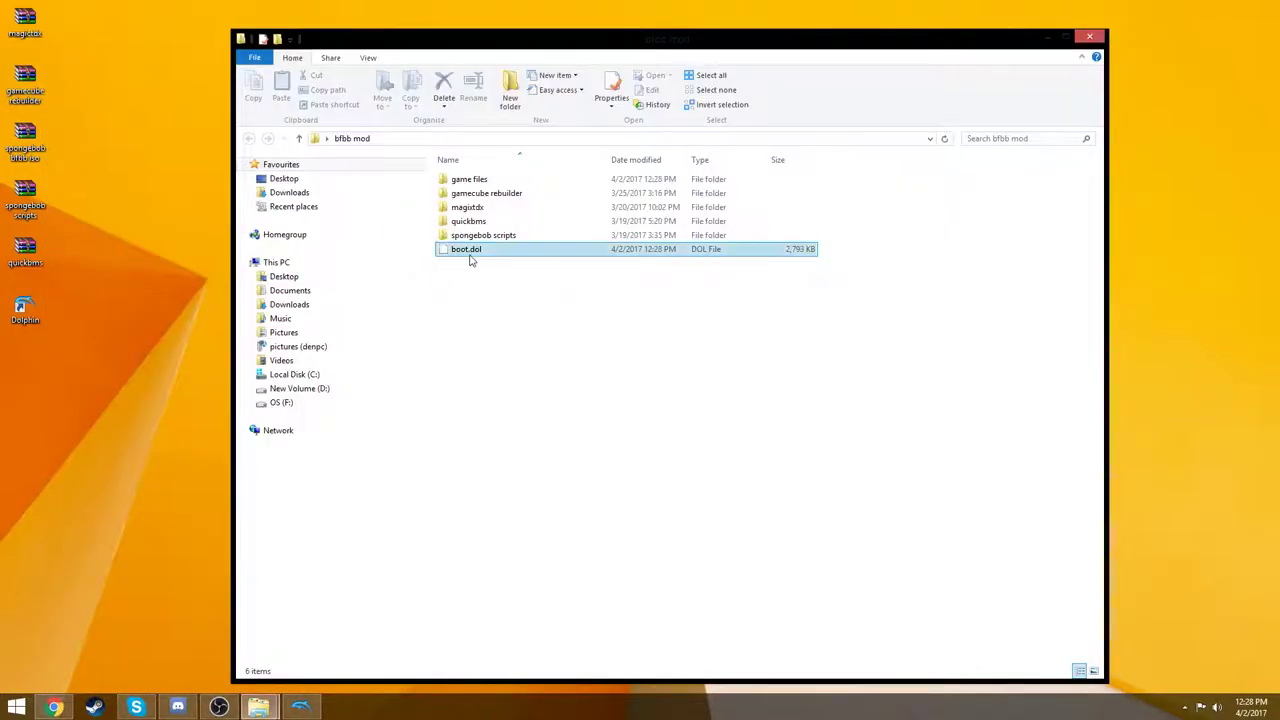
pyautogui.click(506, 277)
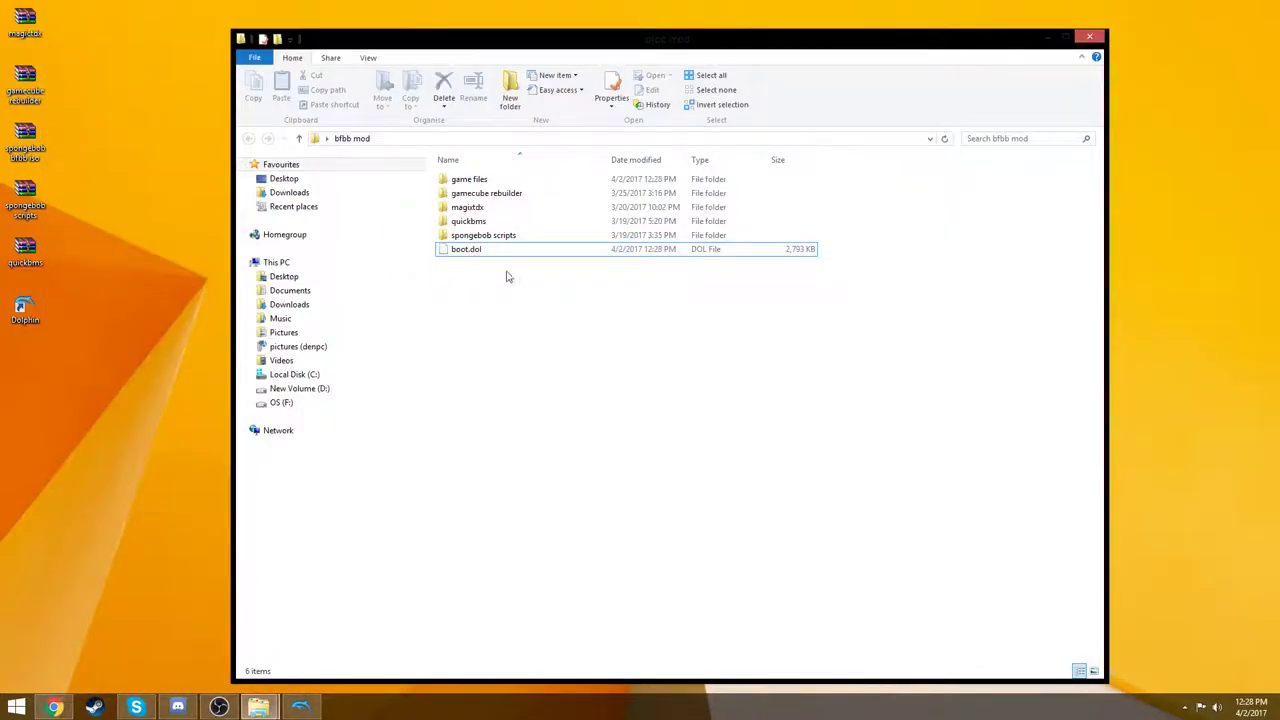
pyautogui.doubleClick(477, 180)
pyautogui.scroll(-5, 714, 307)
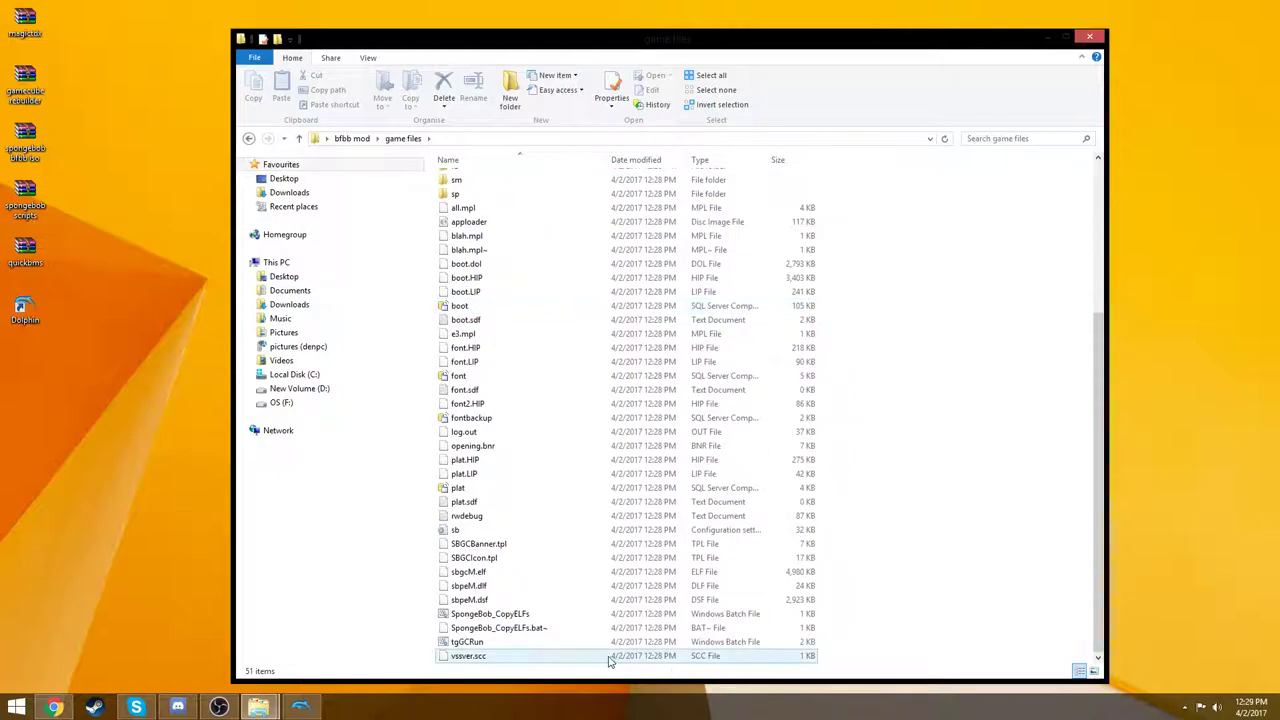
pyautogui.scroll(5, 550, 487)
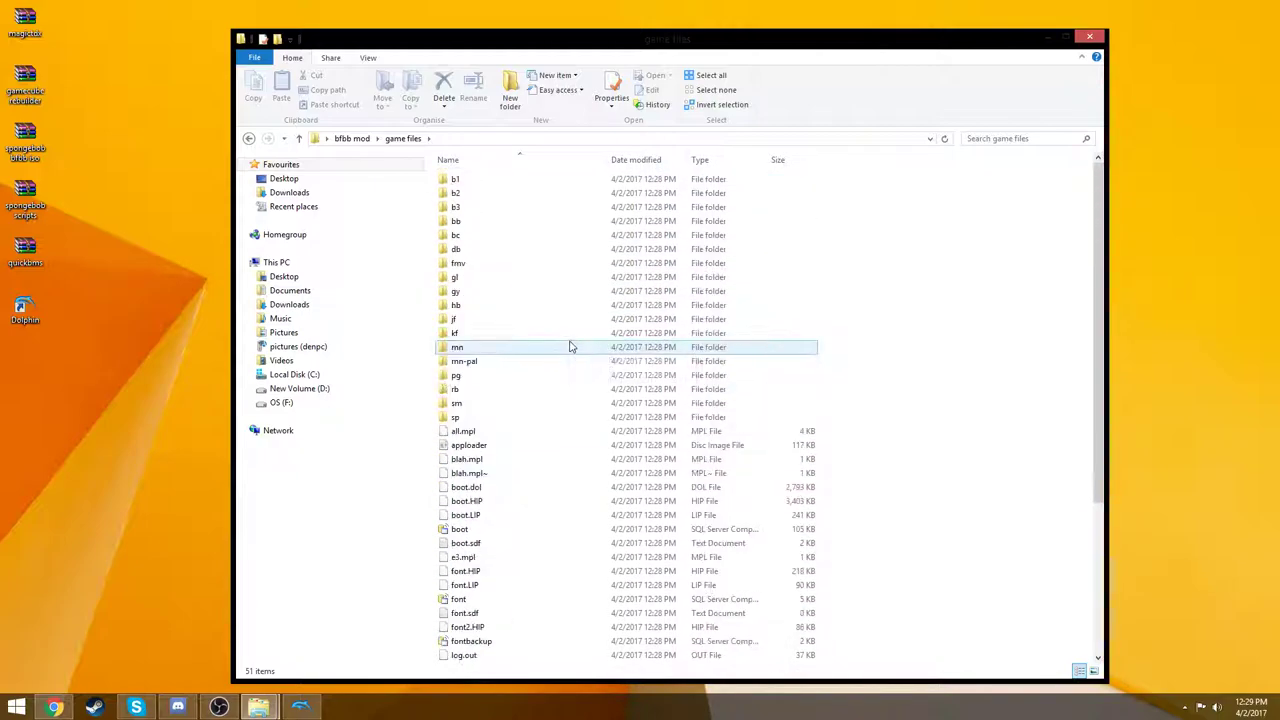
# Examine the level files in the b1 folder of game files, and open the db folder
pyautogui.doubleClick(493, 184)
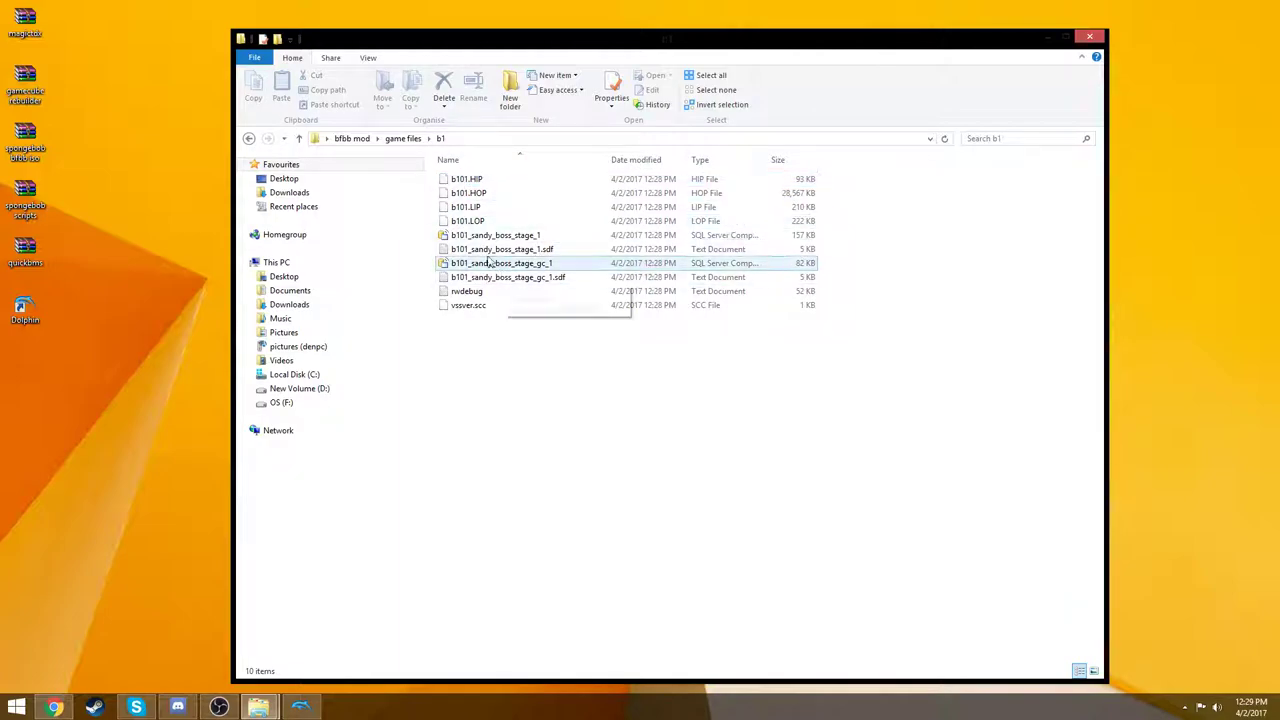
pyautogui.click(248, 138)
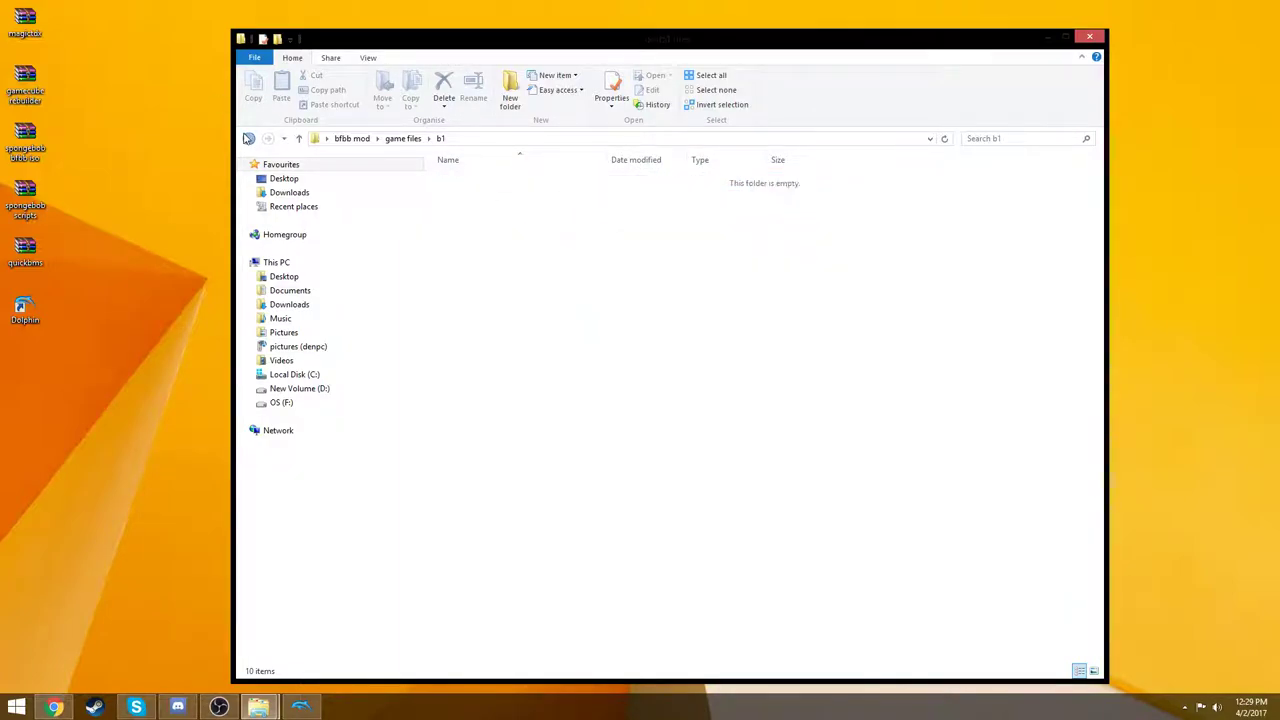
pyautogui.doubleClick(482, 179)
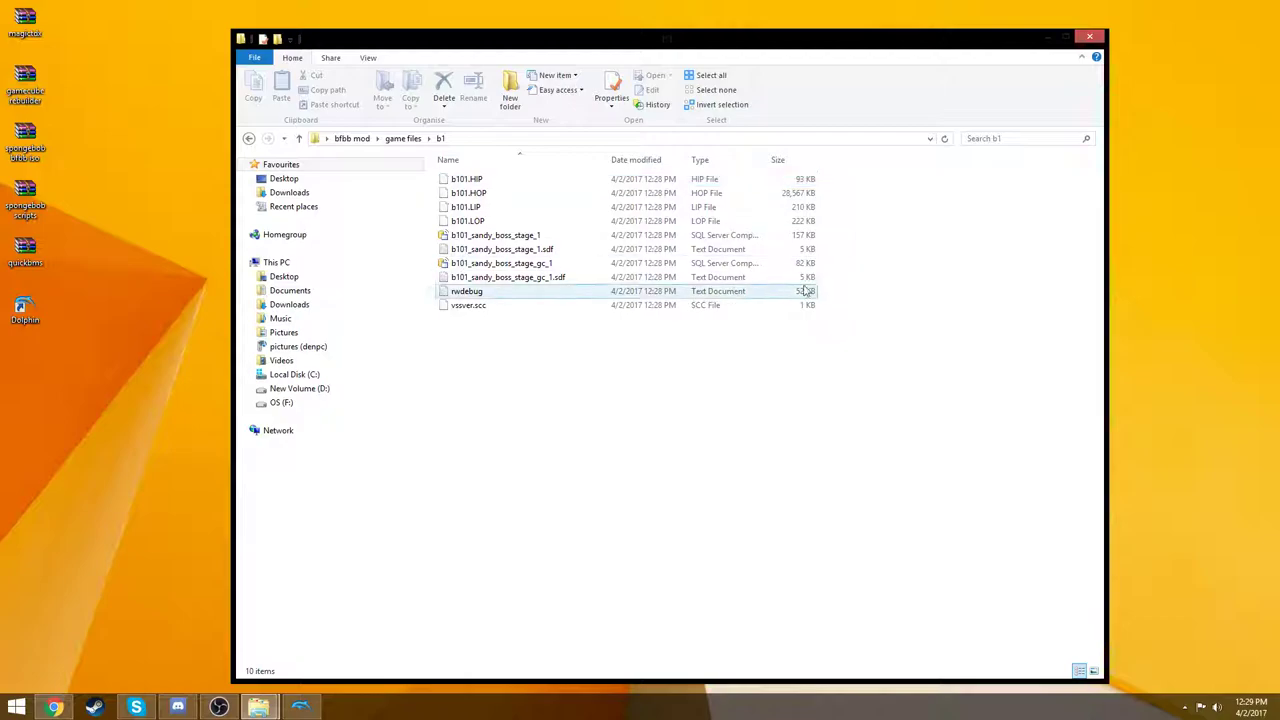
pyautogui.moveTo(924, 288); pyautogui.dragTo(937, 234)
pyautogui.click(249, 139)
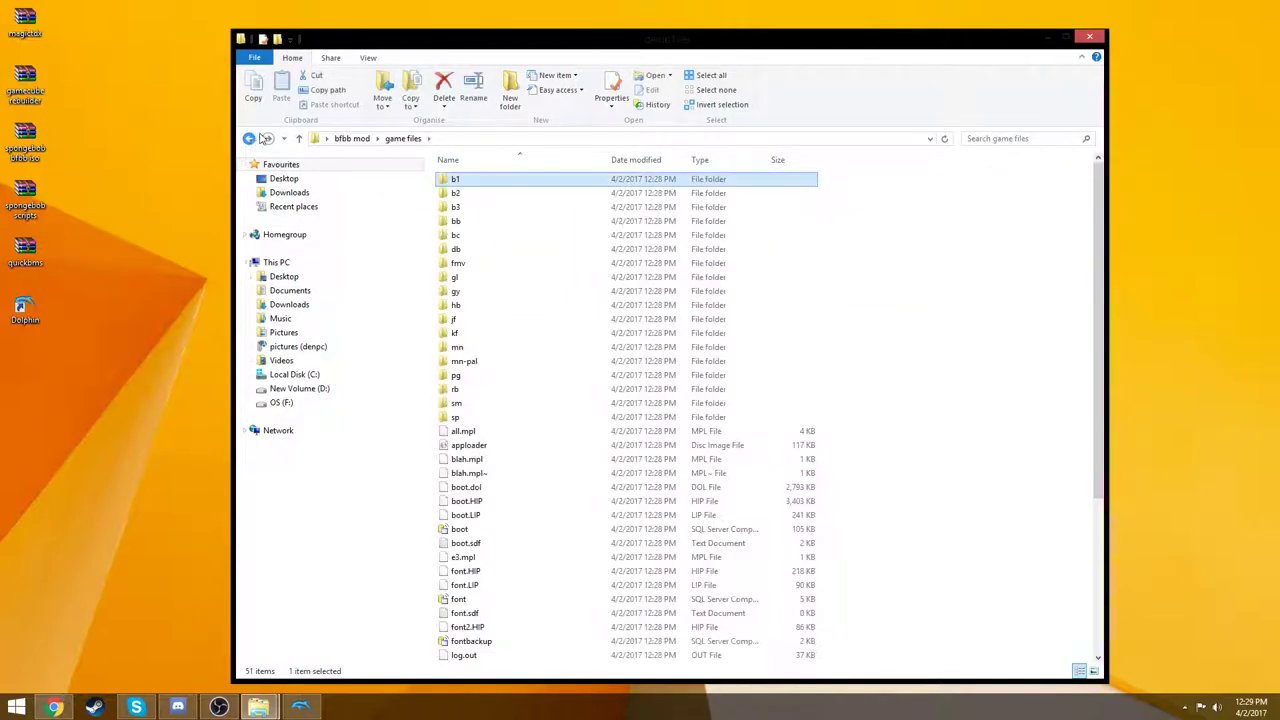
pyautogui.click(265, 138)
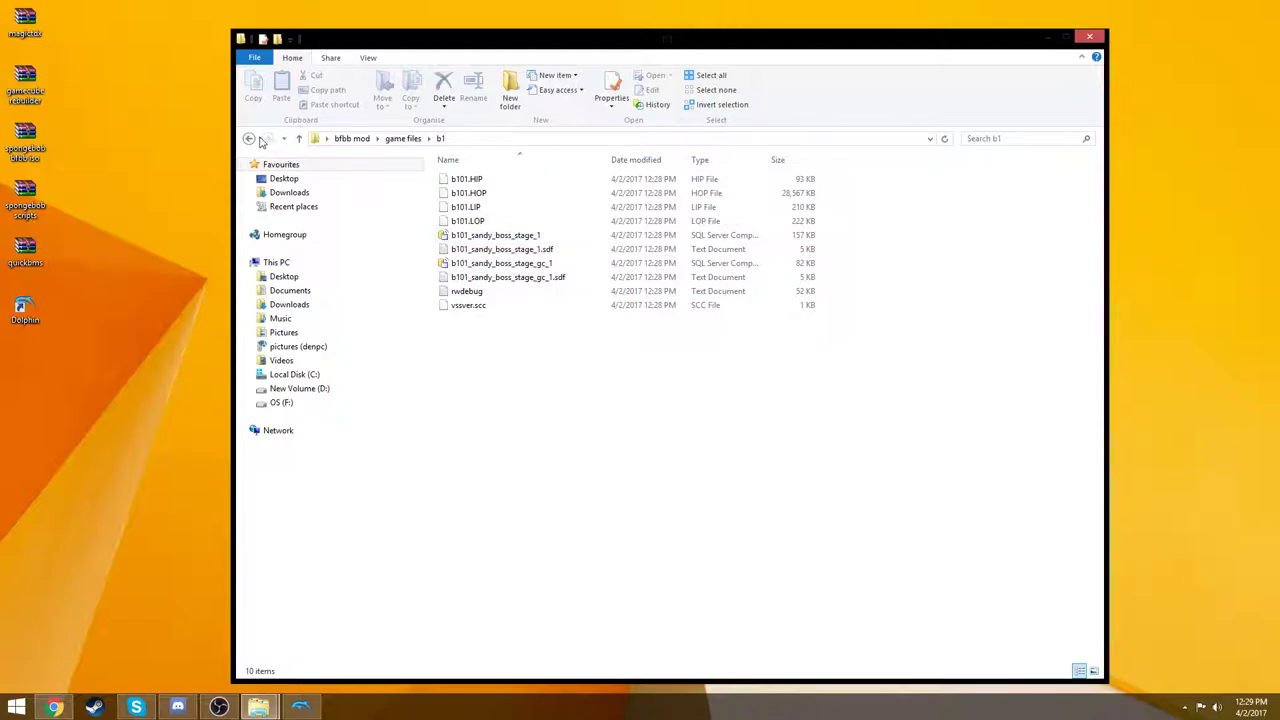
pyautogui.click(259, 140)
pyautogui.doubleClick(597, 256)
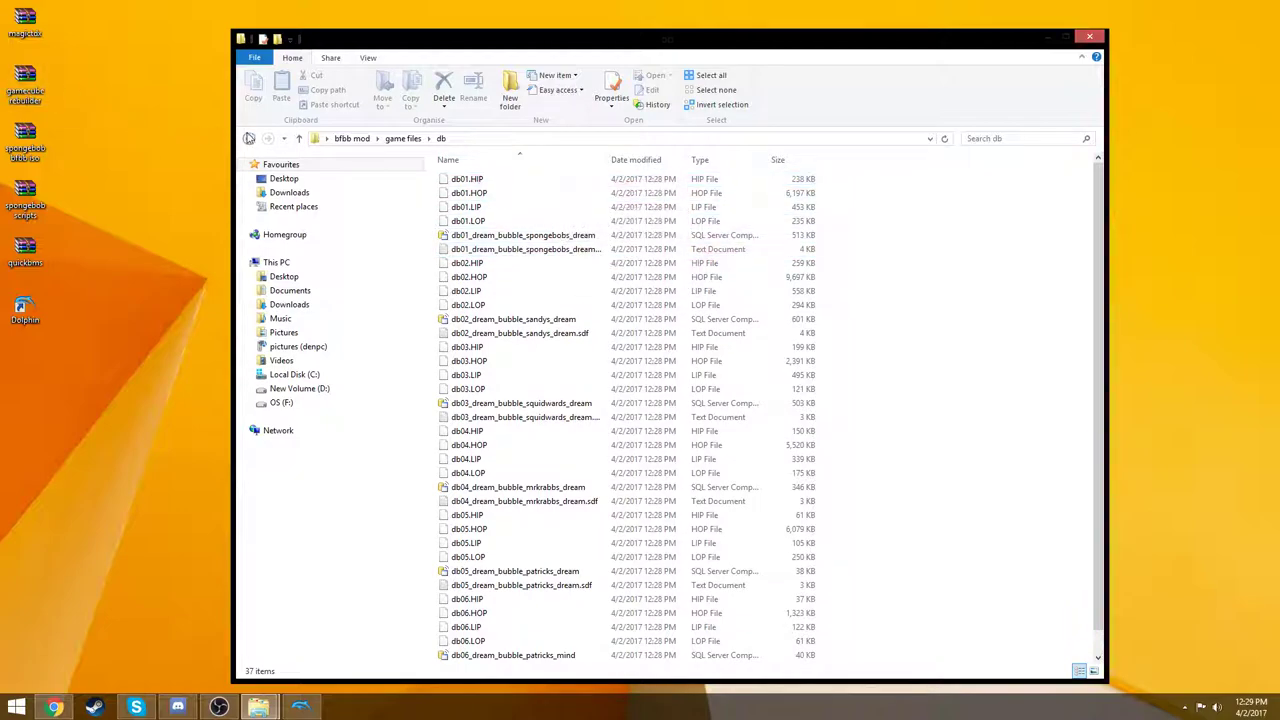
# Go back to the game files folder, look over its contents, and return to the bfbb mod folder
pyautogui.click(249, 138)
pyautogui.scroll(-5, 643, 255)
pyautogui.scroll(5, 643, 255)
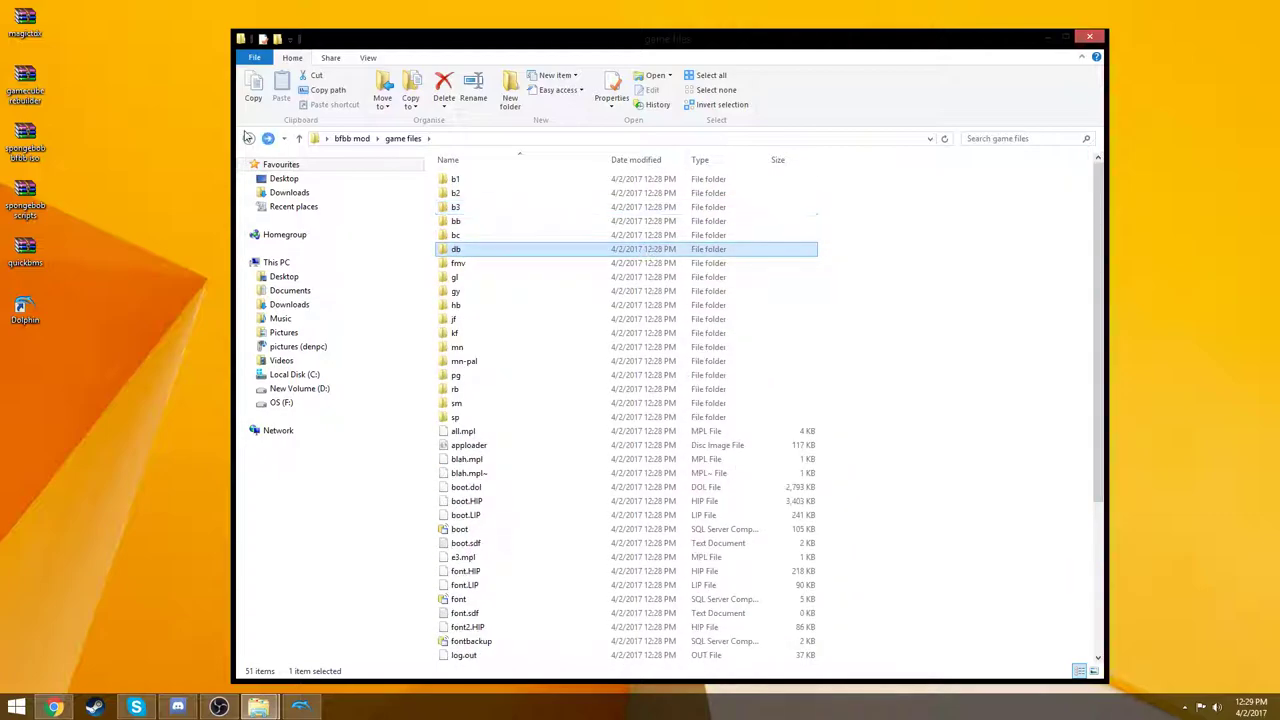
pyautogui.click(249, 138)
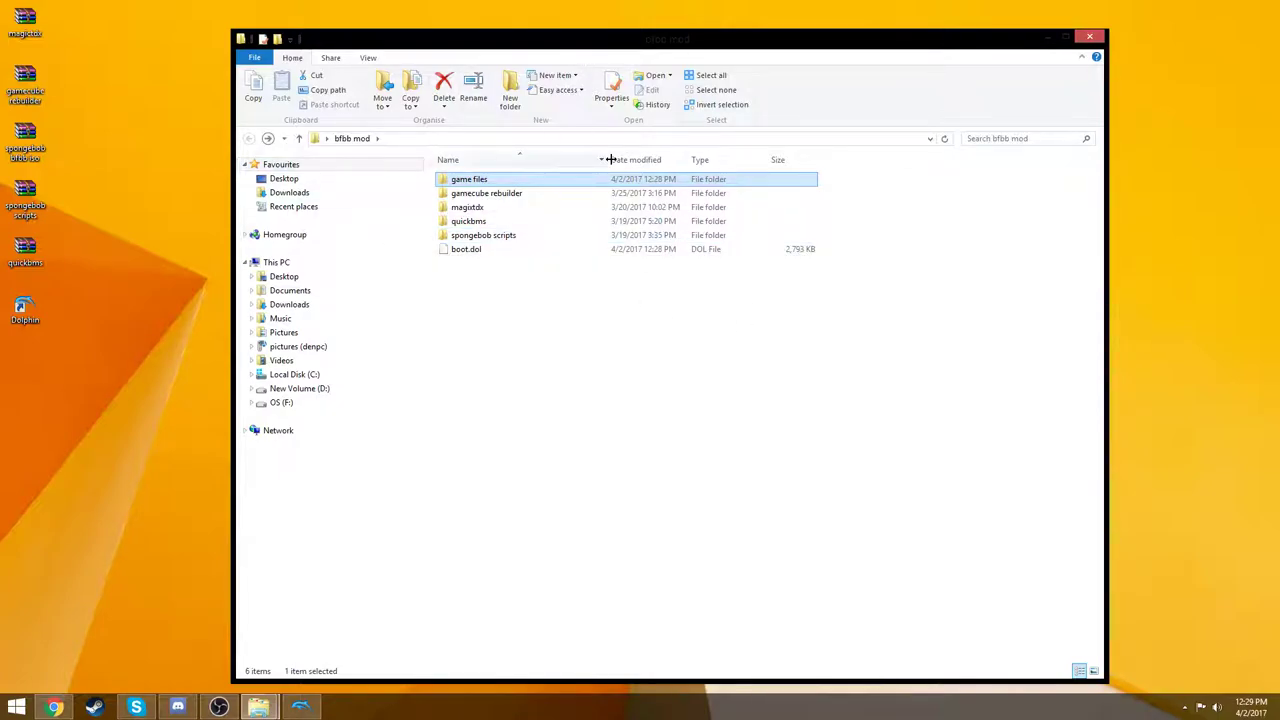
# Switch to Dolphin and close the properties window of Battle for Bikini Bottom
pyautogui.click(310, 708)
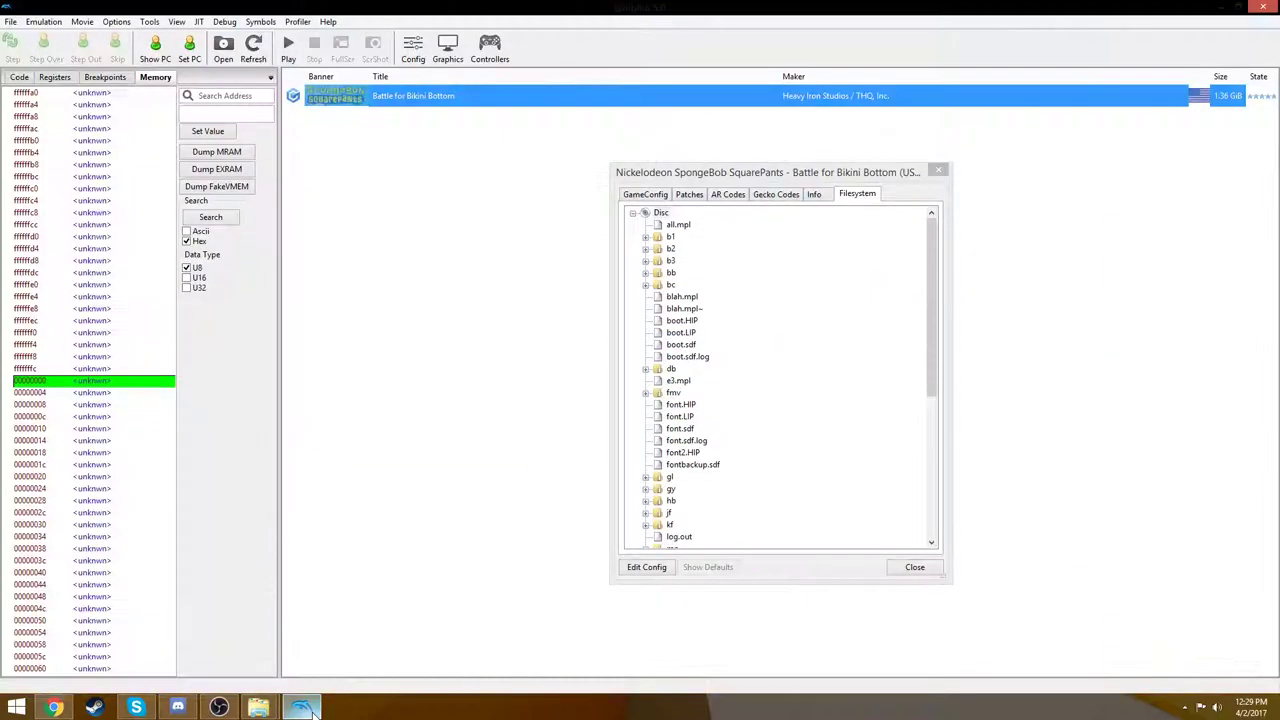
pyautogui.click(938, 171)
pyautogui.click(648, 174)
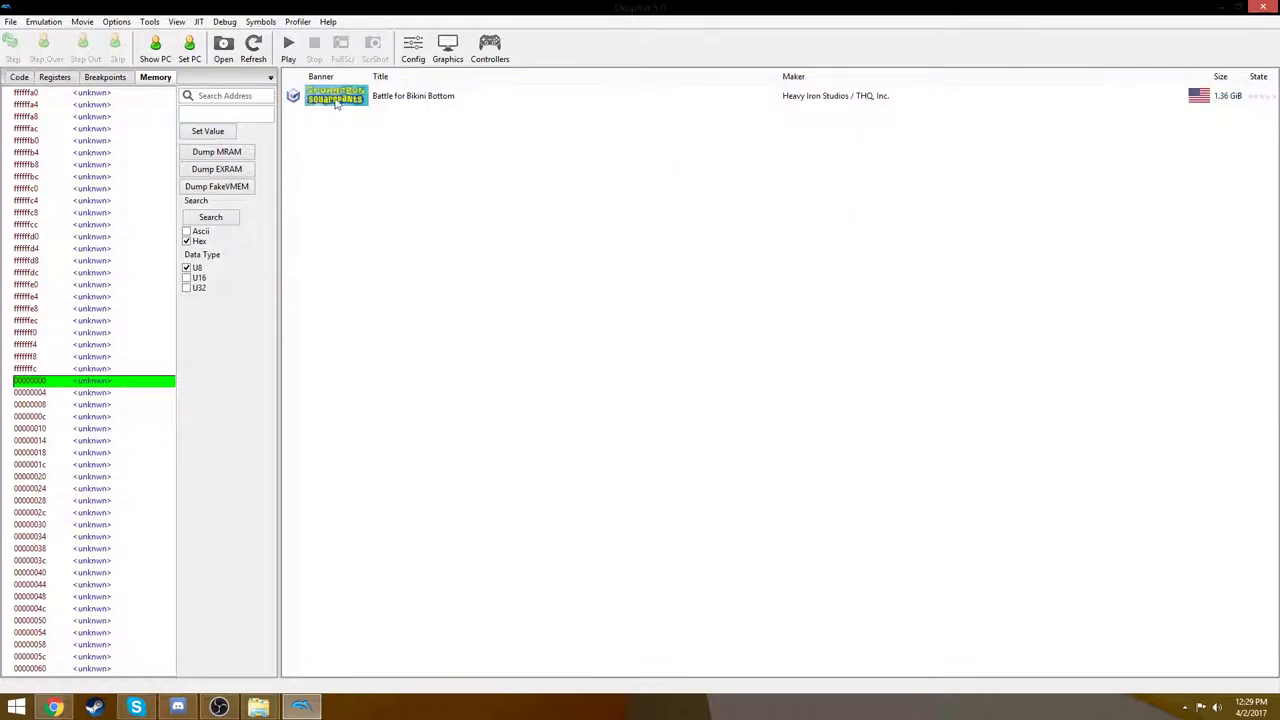
# Set Dolphin's DVD Root path to the game files folder inside bfbb mod on the desktop
pyautogui.click(414, 50)
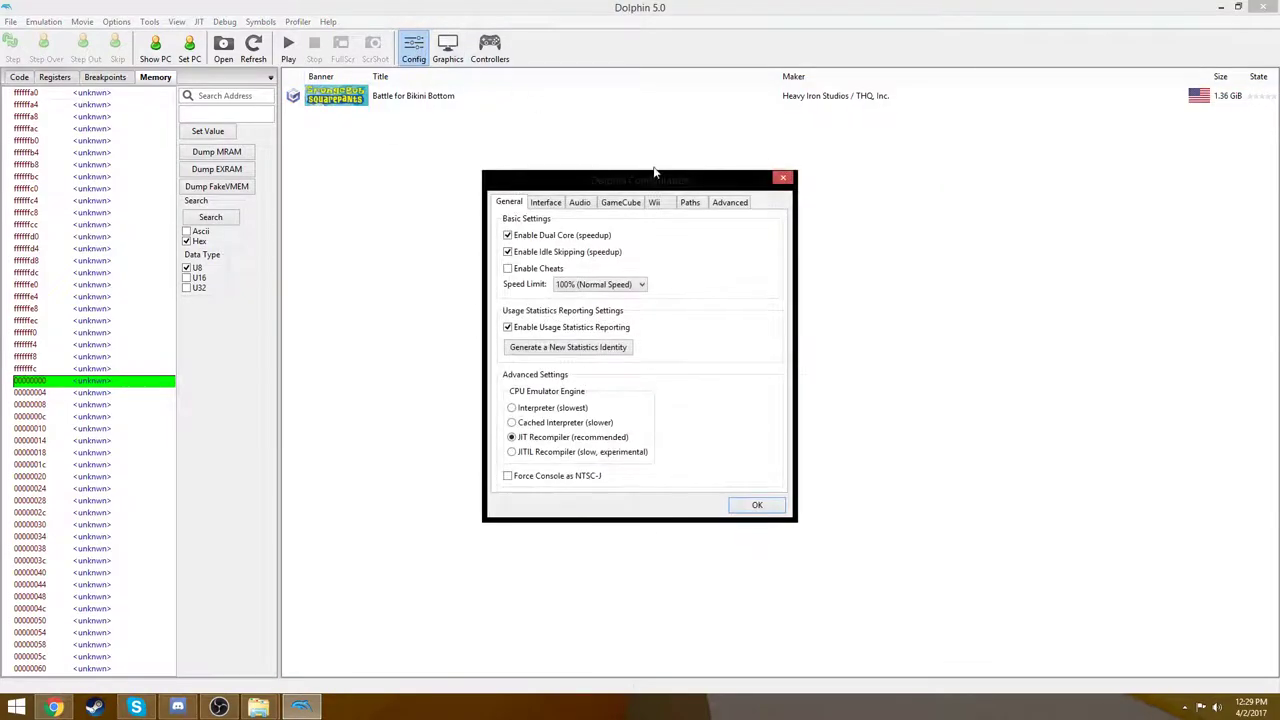
pyautogui.click(689, 203)
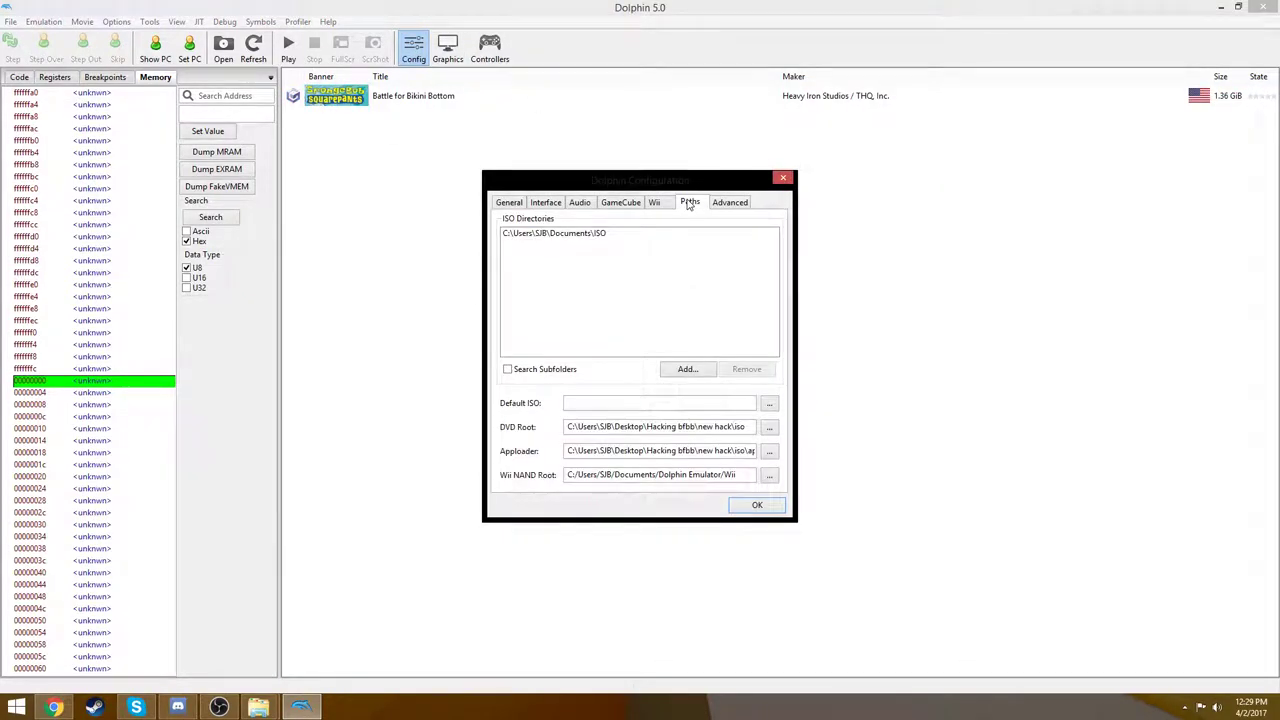
pyautogui.click(770, 427)
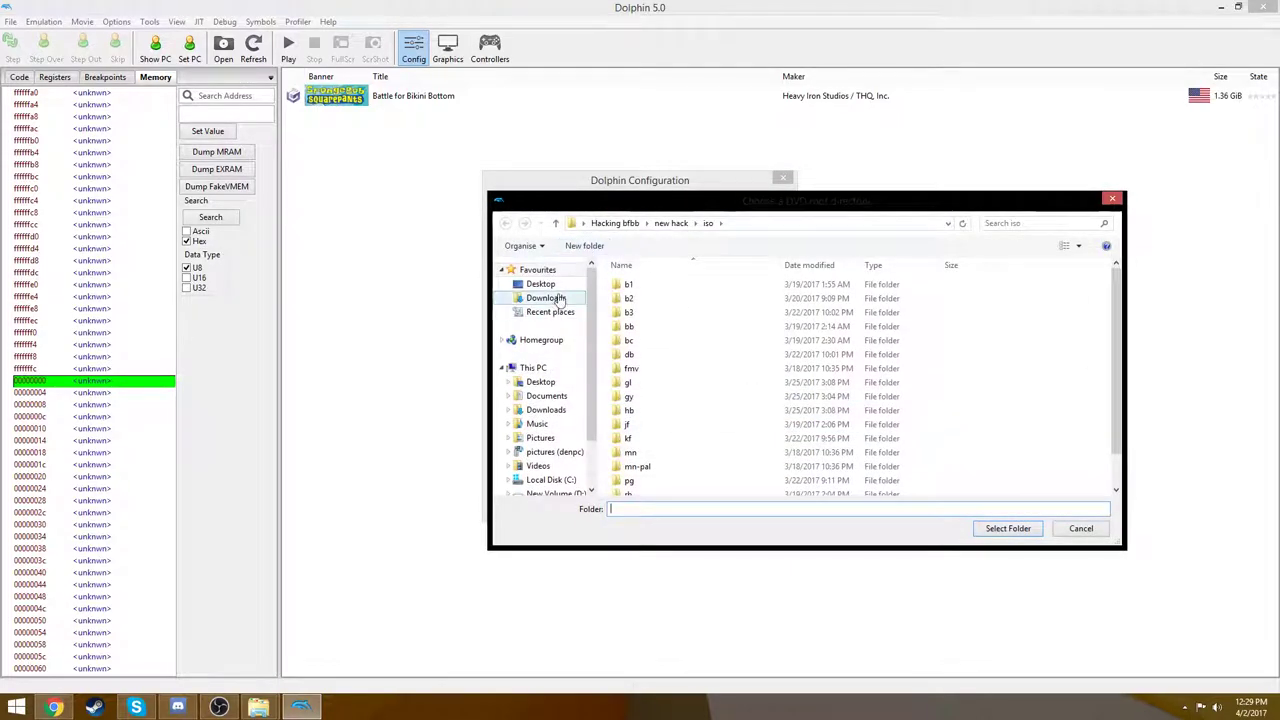
pyautogui.click(541, 285)
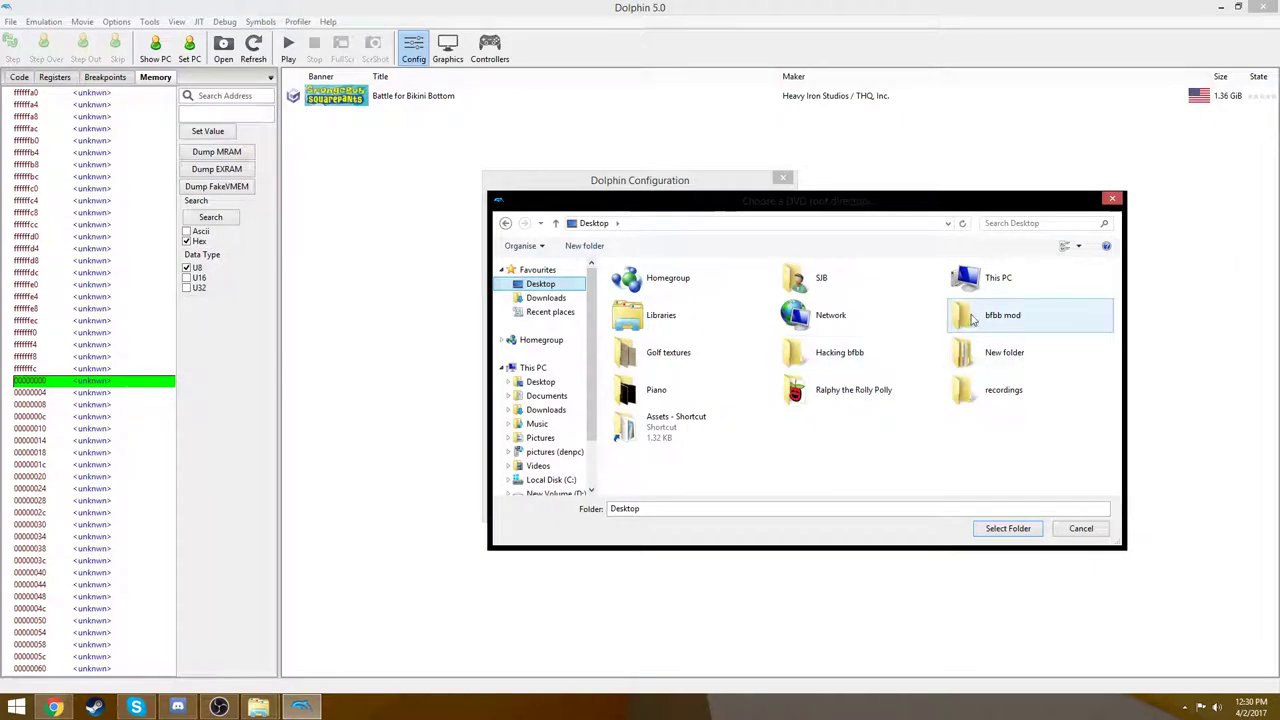
pyautogui.doubleClick(972, 317)
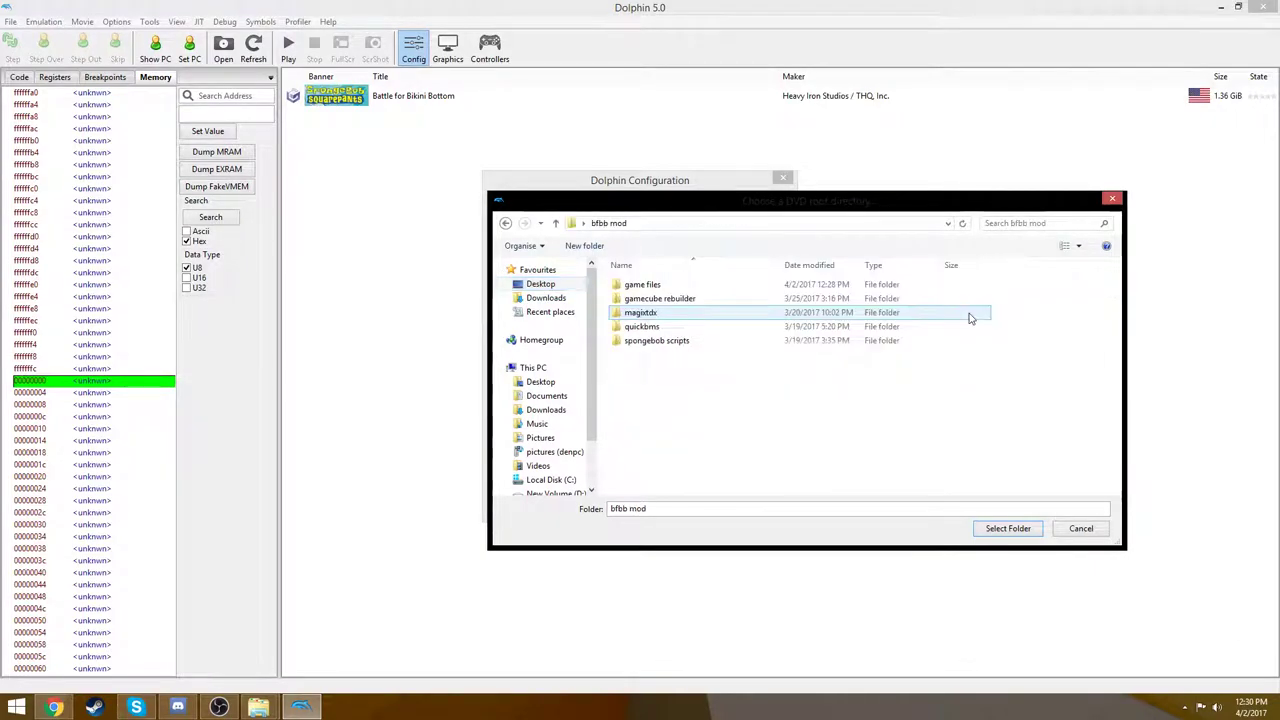
pyautogui.doubleClick(667, 288)
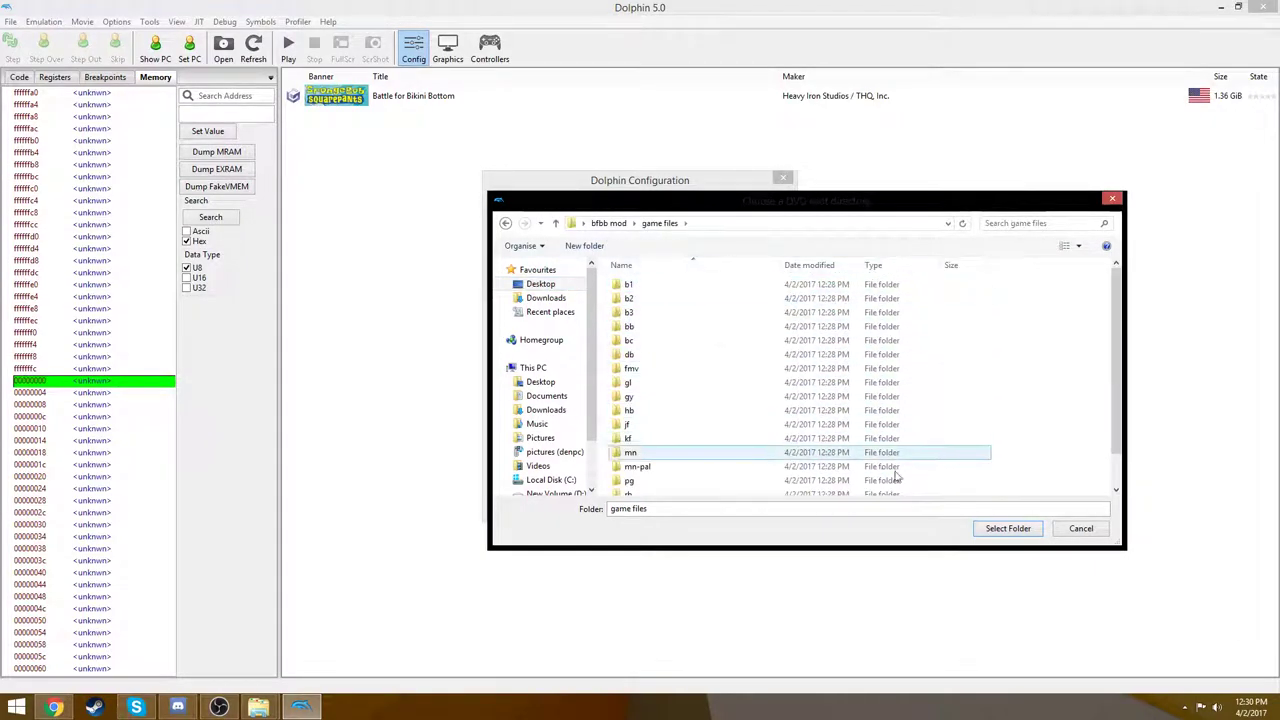
pyautogui.click(1007, 528)
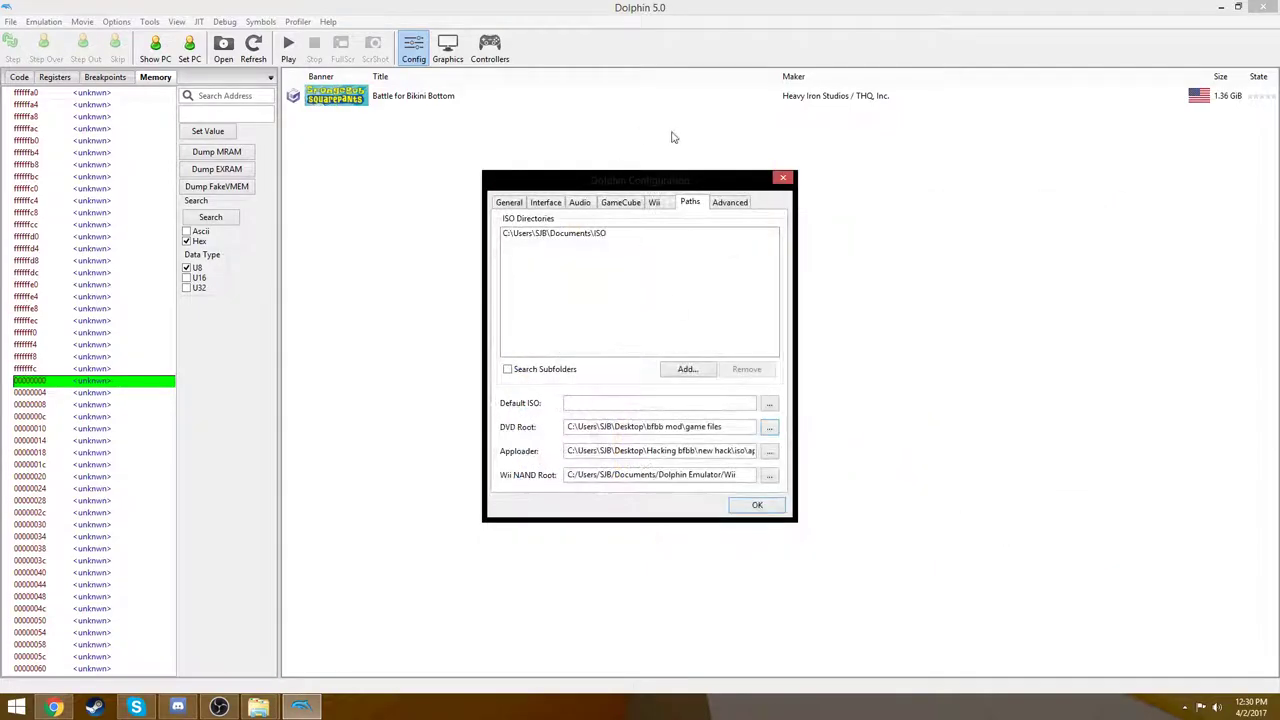
# Set the Apploader path to the apploader file in bfbb mod\game files and confirm the configuration
pyautogui.click(772, 454)
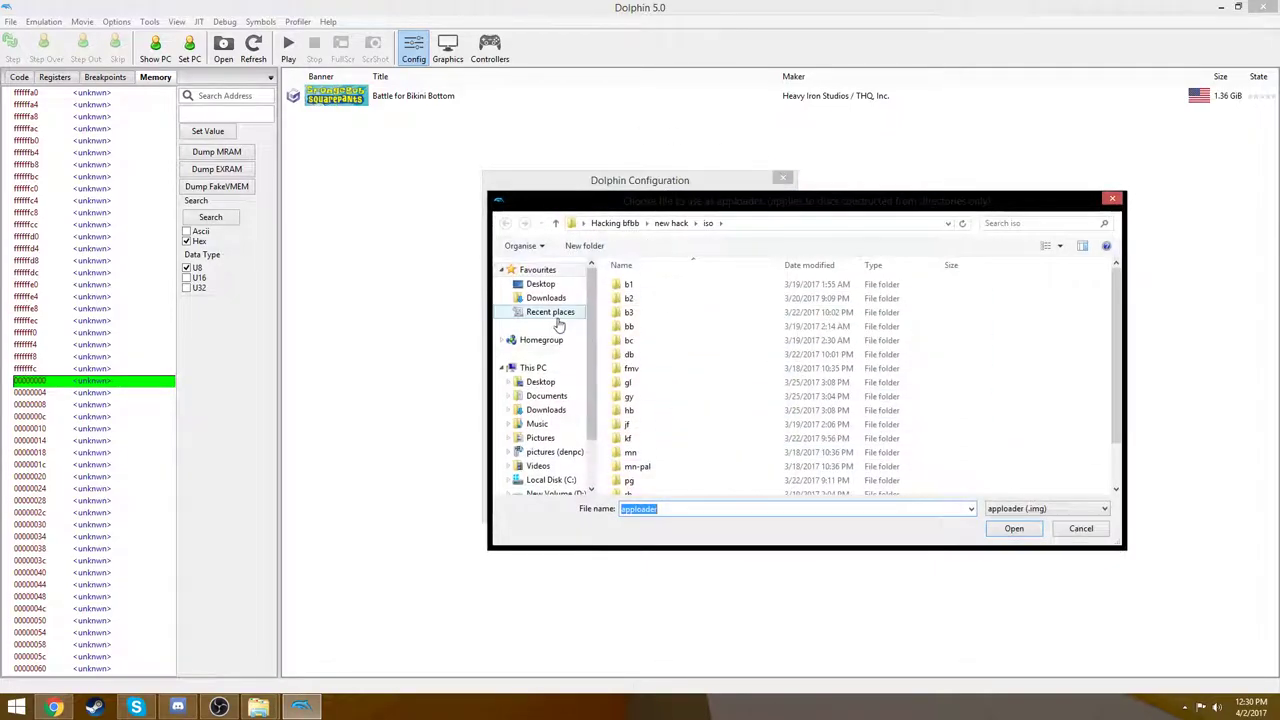
pyautogui.click(537, 270)
pyautogui.click(540, 284)
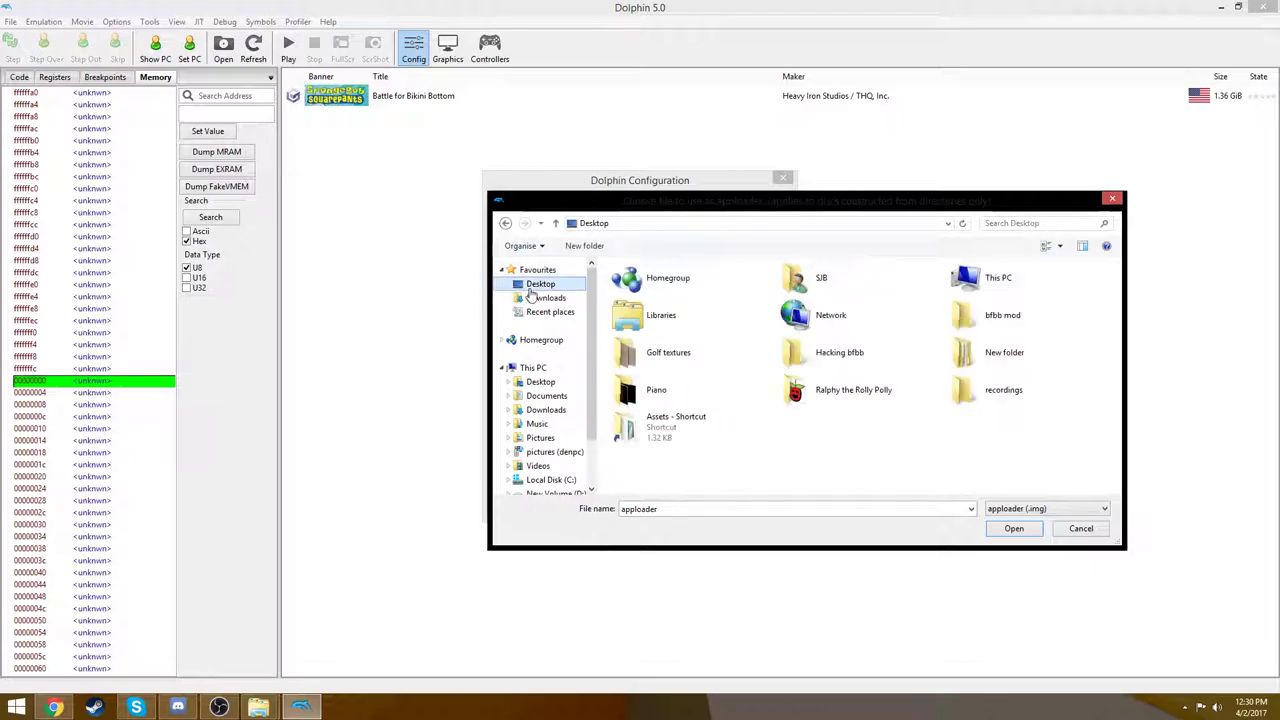
pyautogui.doubleClick(968, 315)
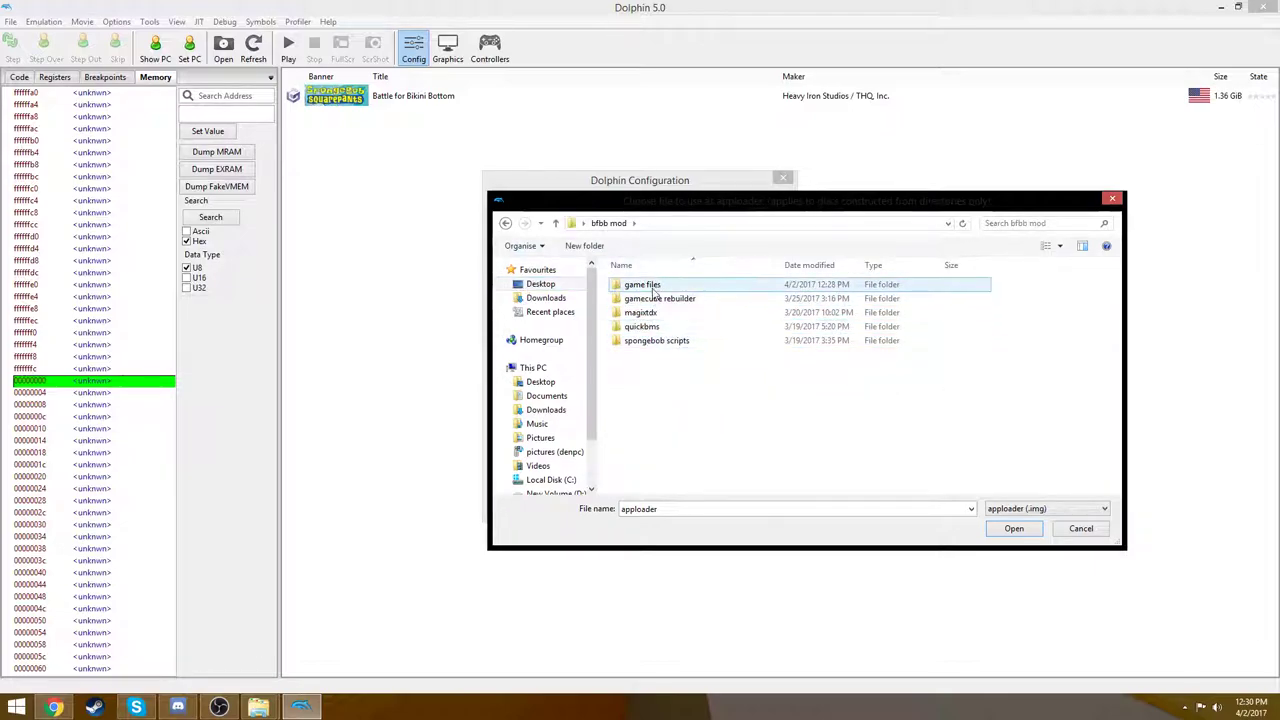
pyautogui.doubleClick(644, 285)
pyautogui.scroll(-5, 653, 293)
pyautogui.click(686, 491)
pyautogui.doubleClick(643, 489)
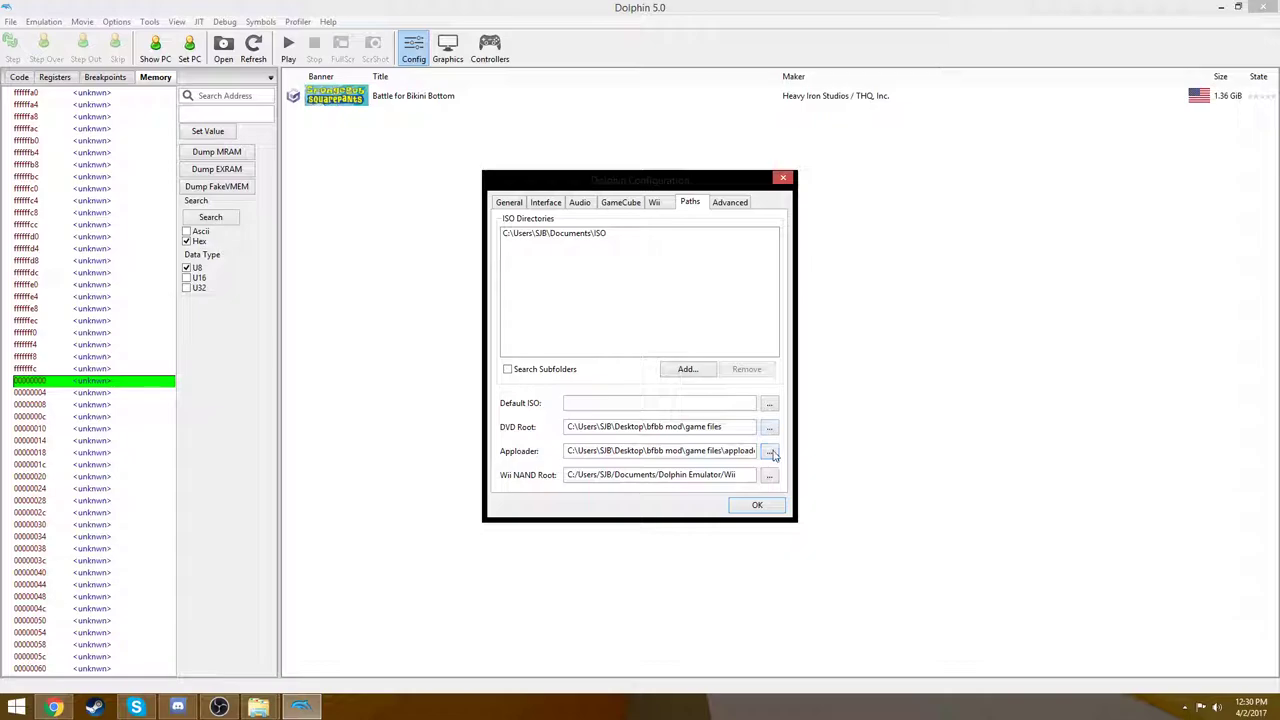
pyautogui.click(733, 506)
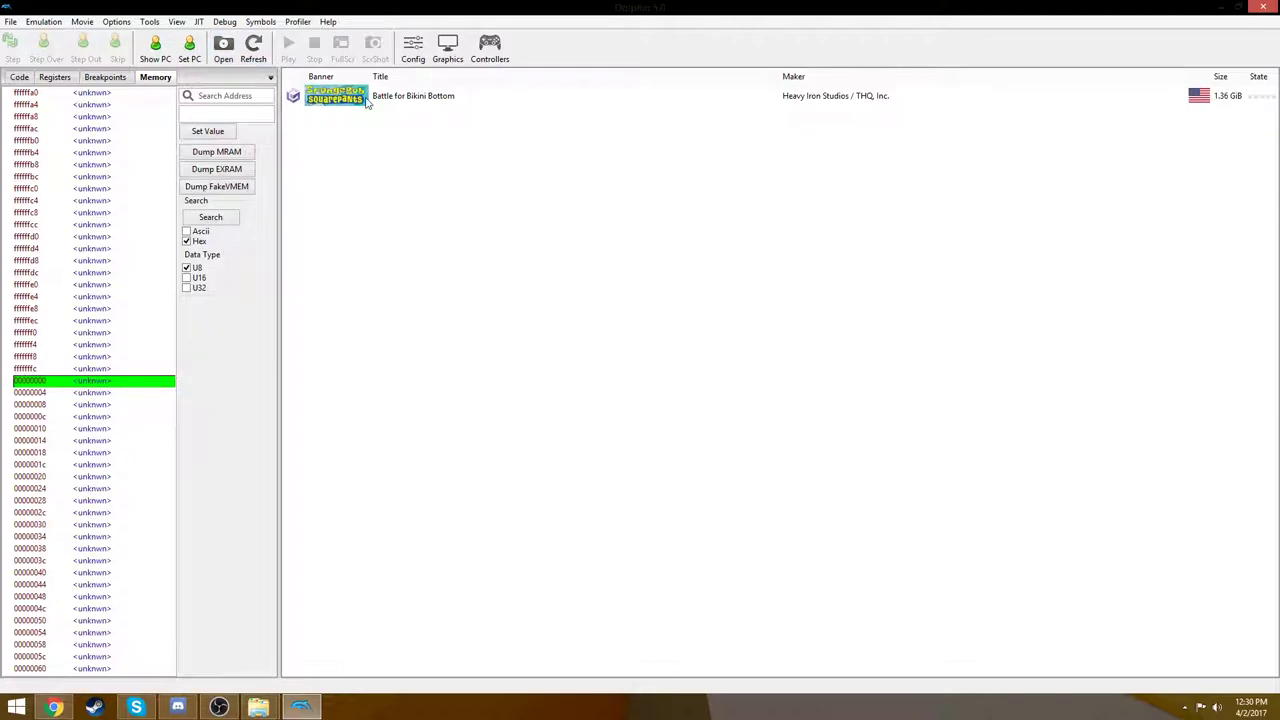
# Boot the game in Dolphin from boot.dol in the bfbb mod folder
pyautogui.click(222, 46)
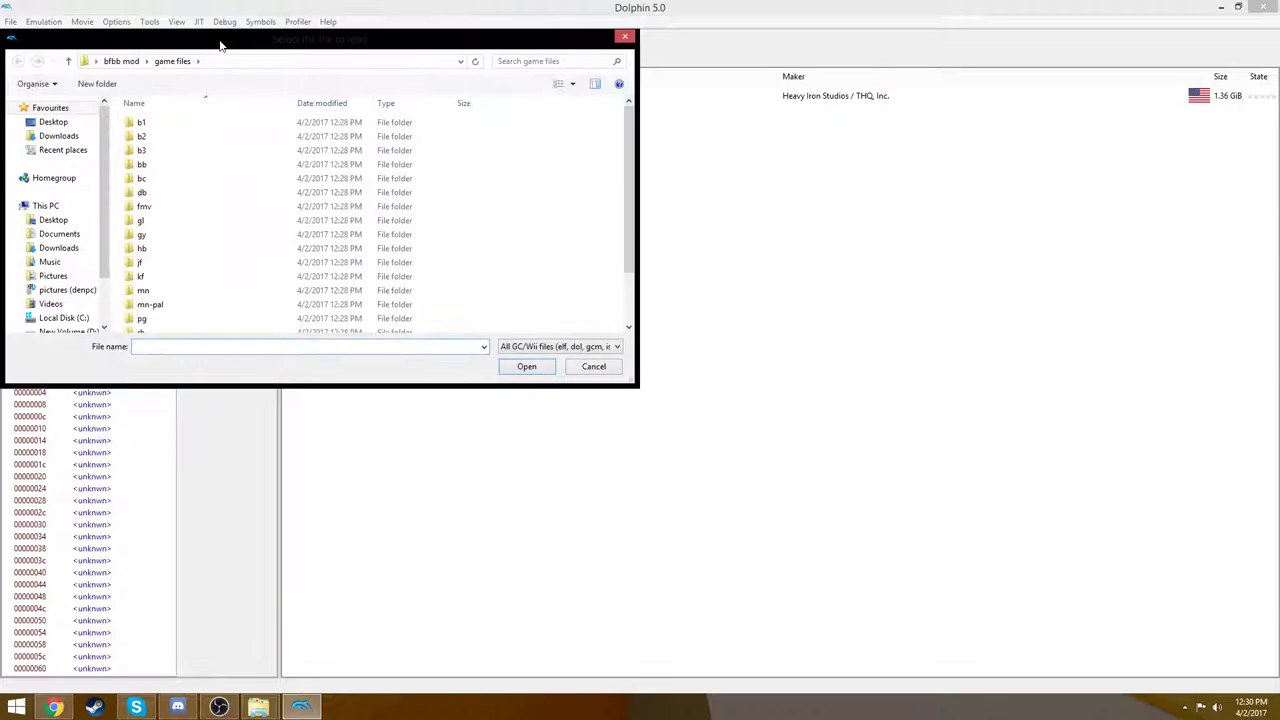
pyautogui.scroll(-2, 591, 197)
pyautogui.click(122, 61)
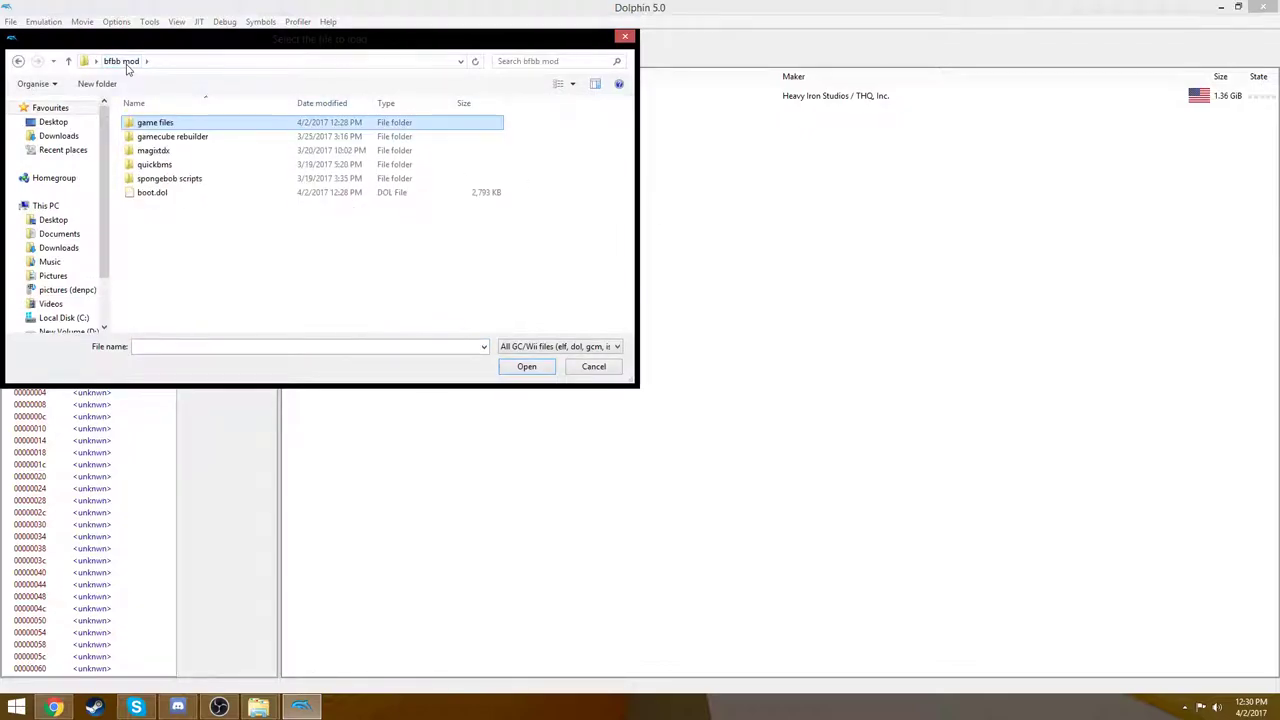
pyautogui.click(150, 195)
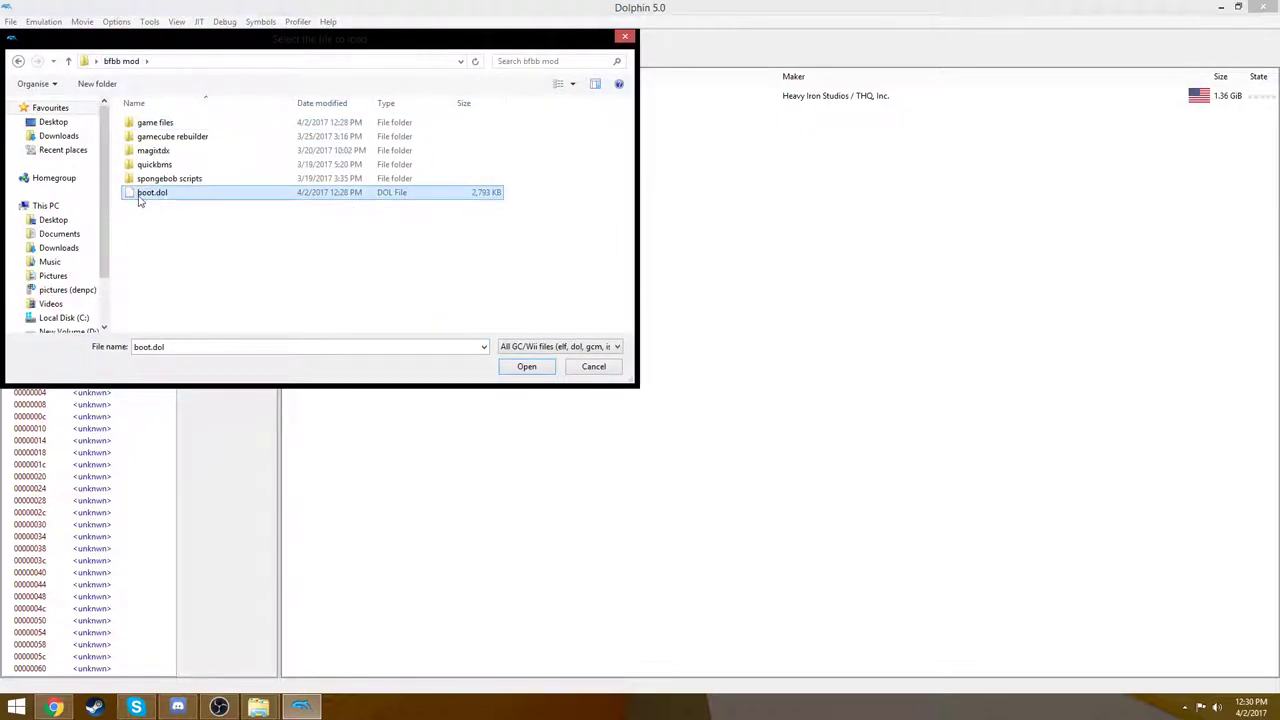
pyautogui.doubleClick(145, 193)
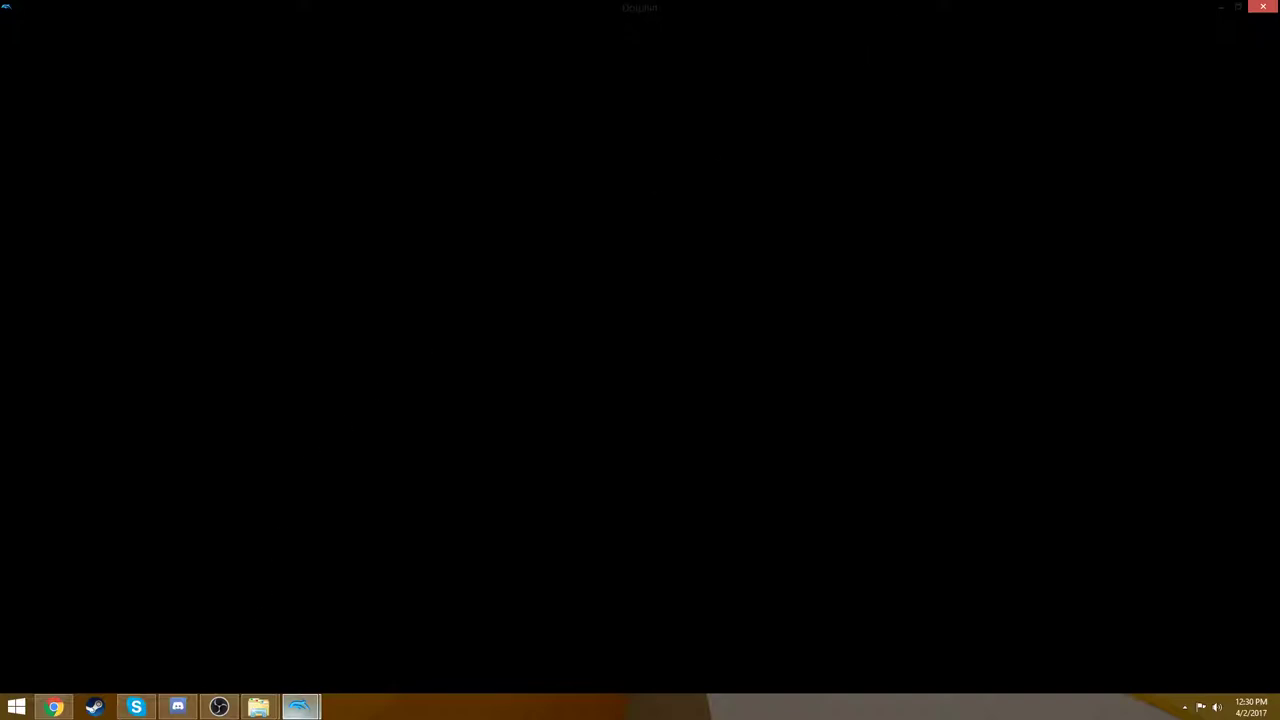
# Open game files in the bfbb mod Explorer window and move the window aside to uncover the running game
pyautogui.moveTo(258, 707)
pyautogui.click(383, 668)
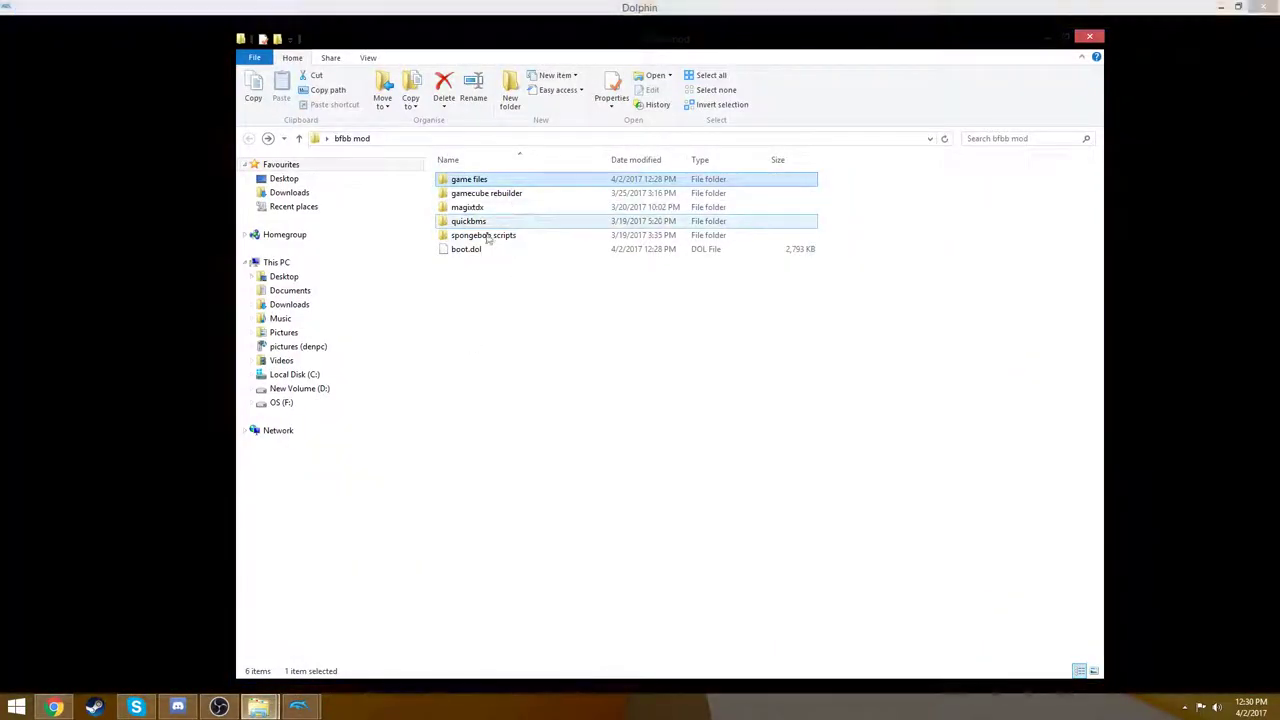
pyautogui.doubleClick(472, 179)
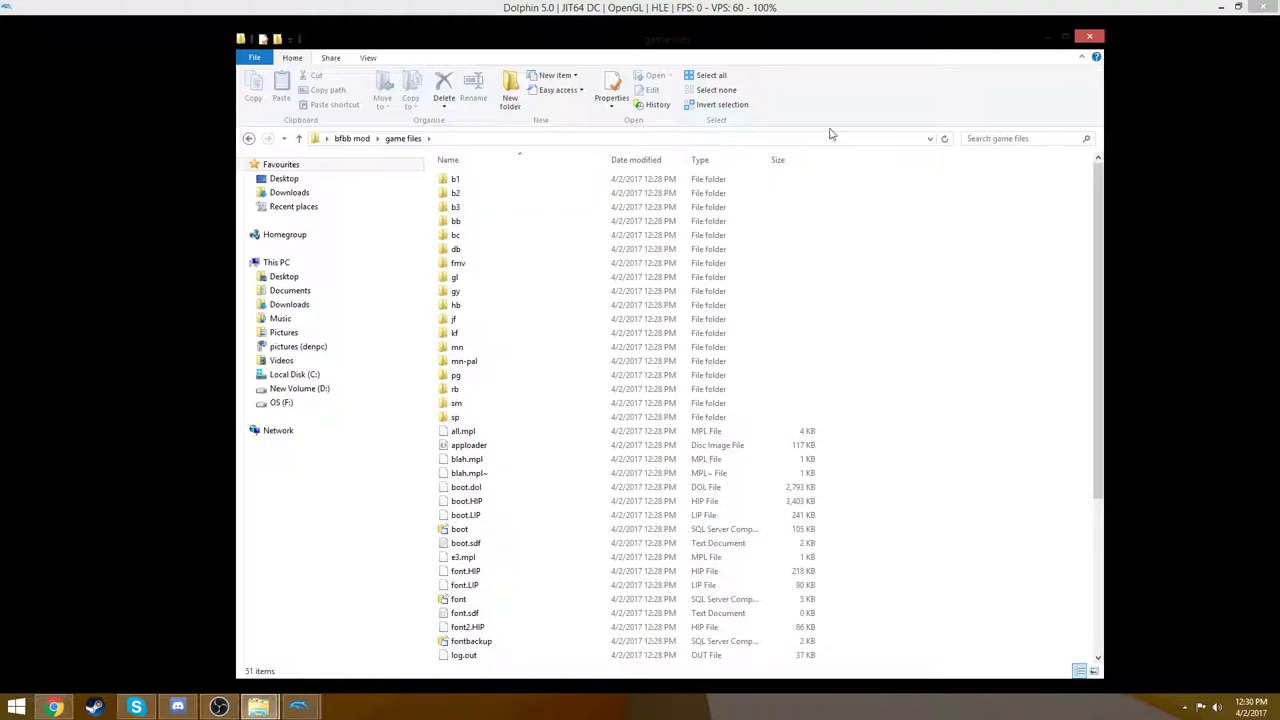
pyautogui.moveTo(845, 40); pyautogui.dragTo(1260, 20)
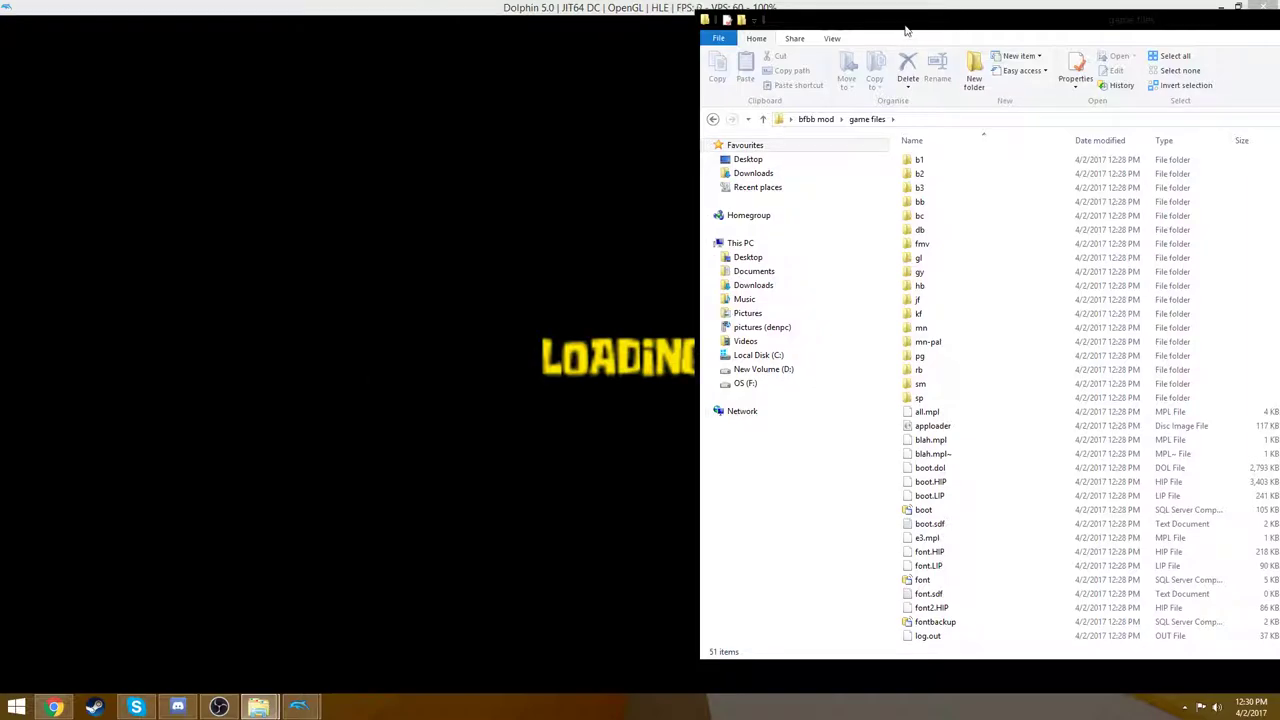
pyautogui.moveTo(905, 30); pyautogui.dragTo(856, 60)
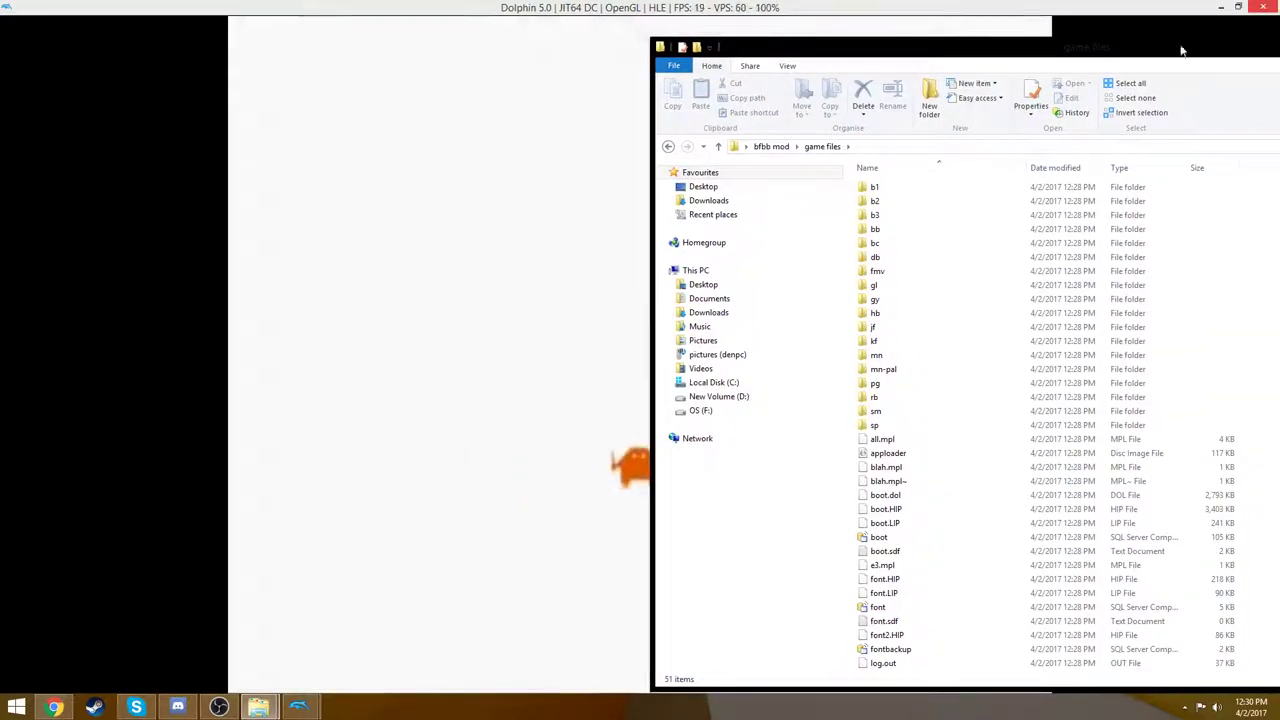
# Stop the current emulation and minimize Dolphin
pyautogui.click(1263, 7)
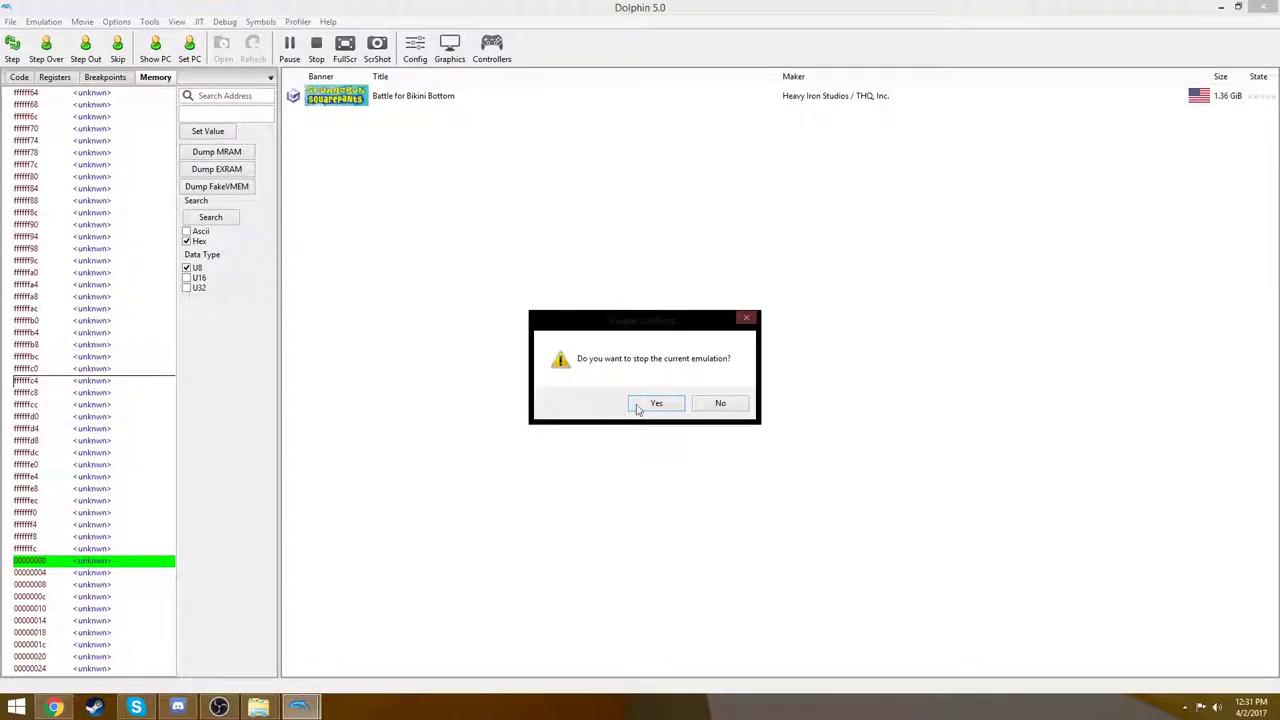
pyautogui.click(655, 403)
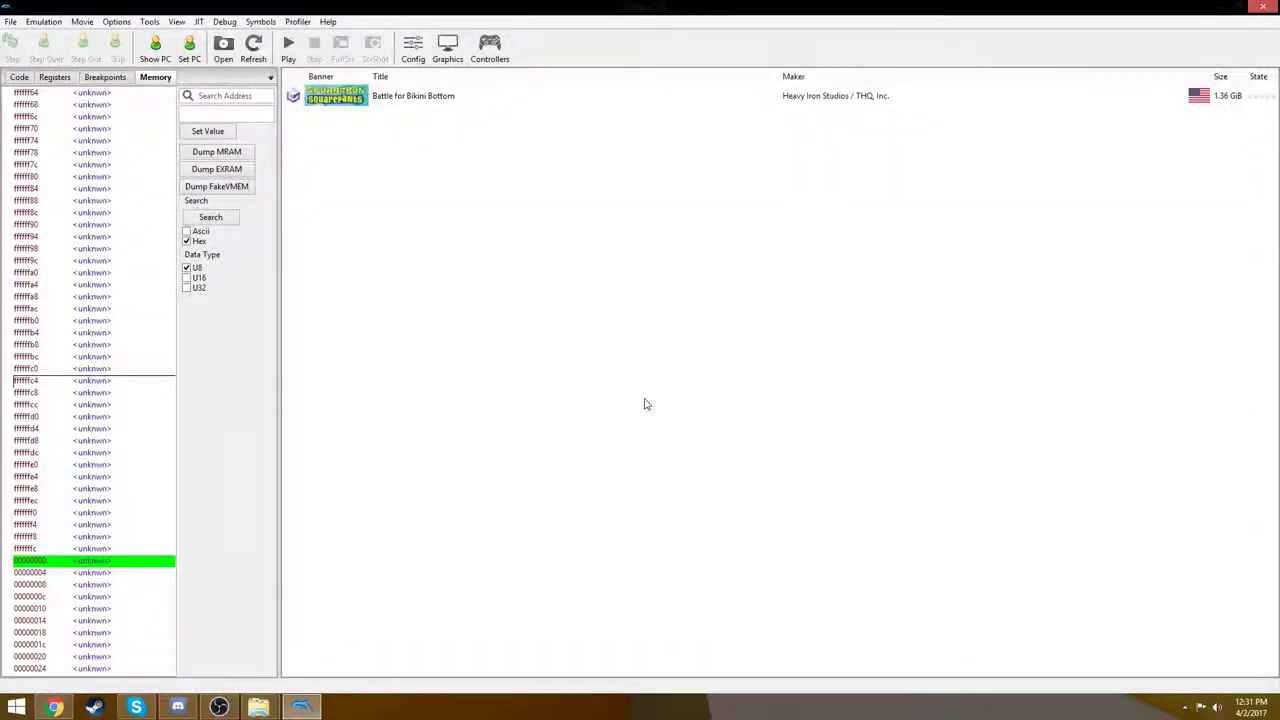
pyautogui.click(1218, 8)
# Maximize the game files window over the desktop
pyautogui.press('super+Right')
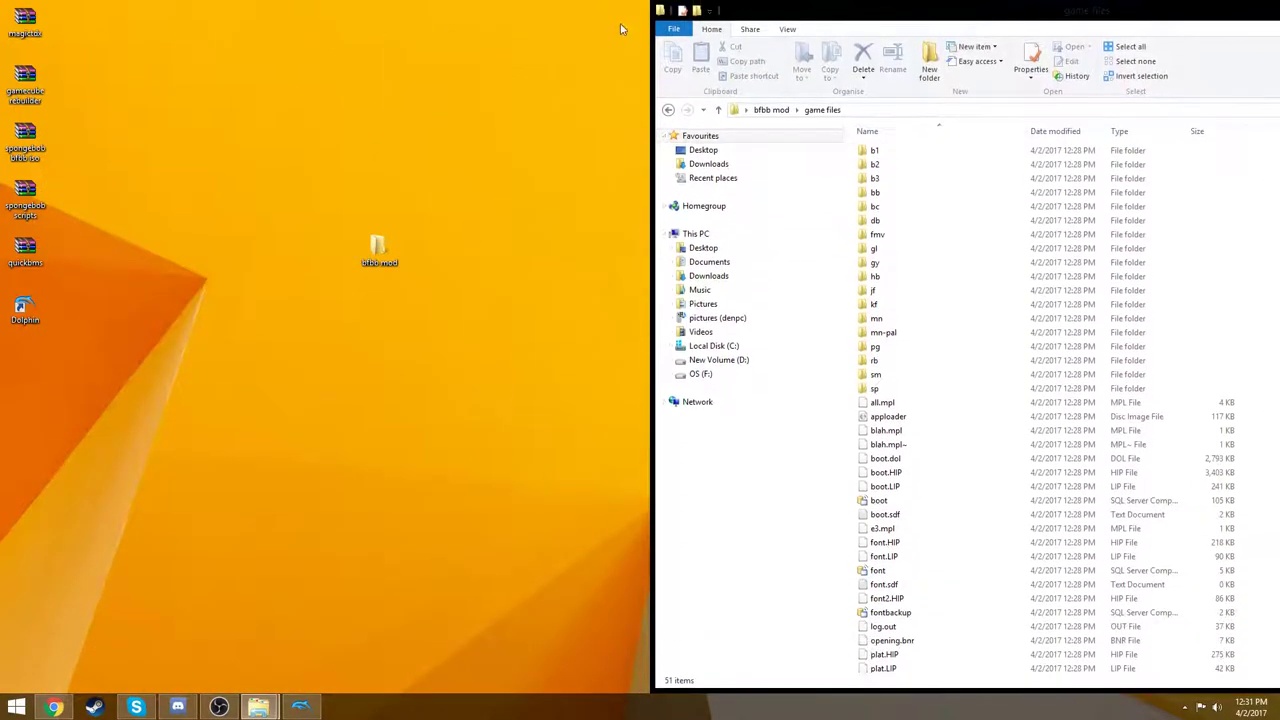
pyautogui.moveTo(836, 16); pyautogui.dragTo(397, 4)
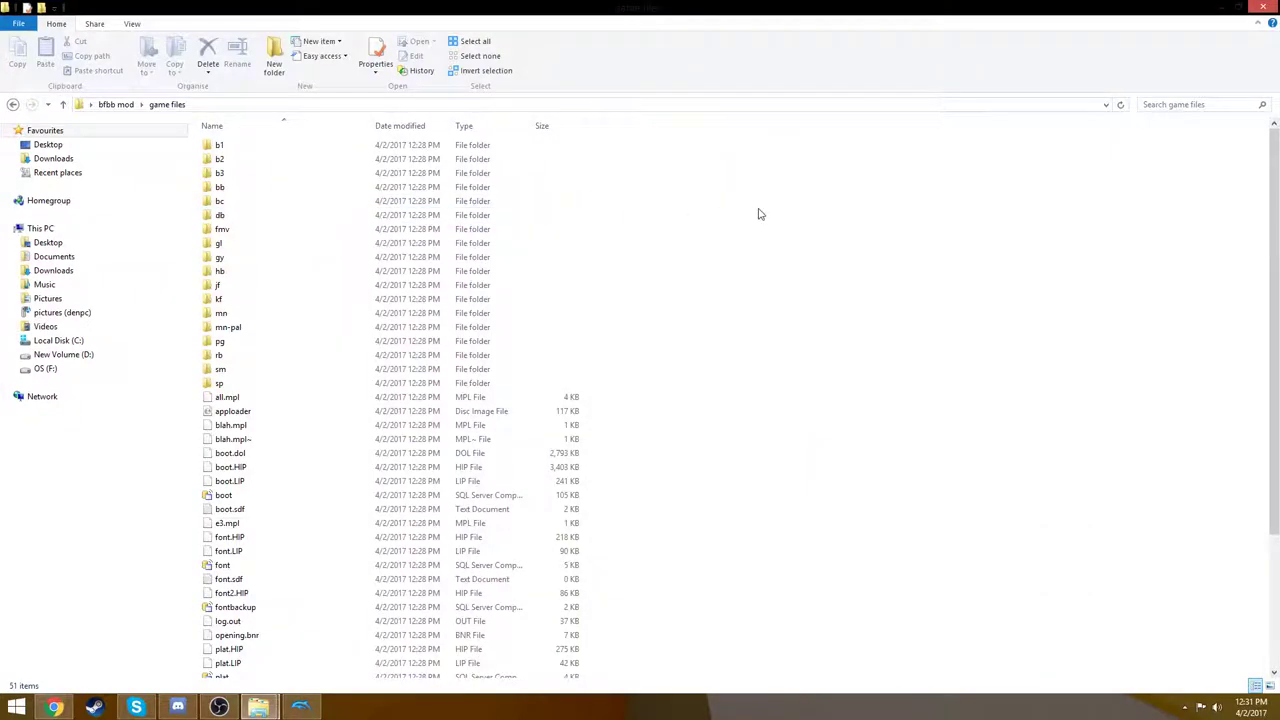
pyautogui.moveTo(228, 495); pyautogui.dragTo(256, 335)
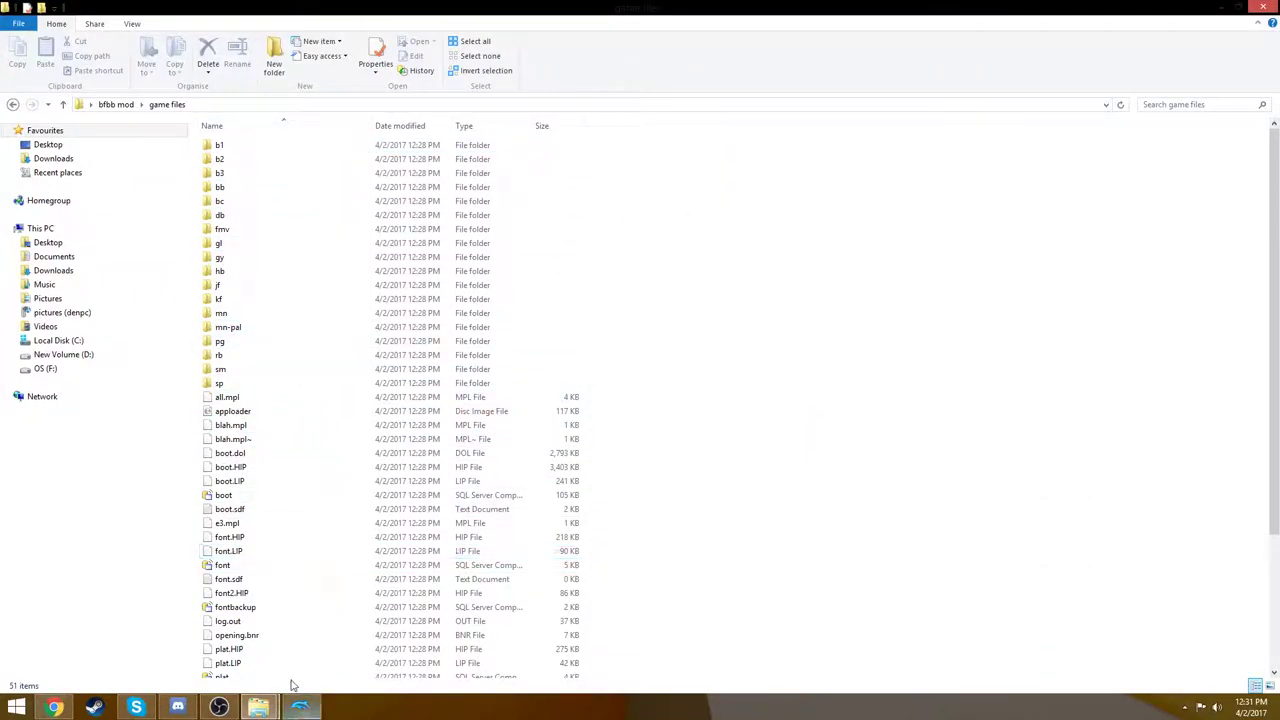
pyautogui.doubleClick(796, 7)
pyautogui.doubleClick(46, 296)
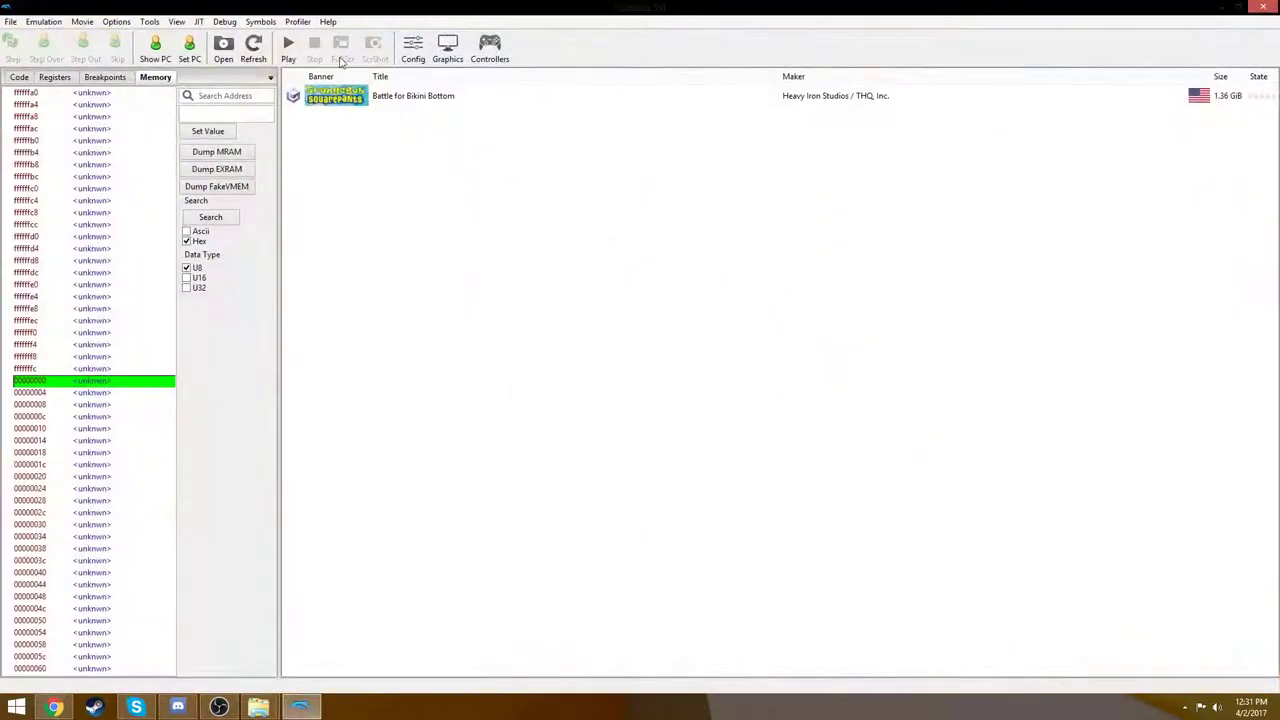
pyautogui.click(223, 48)
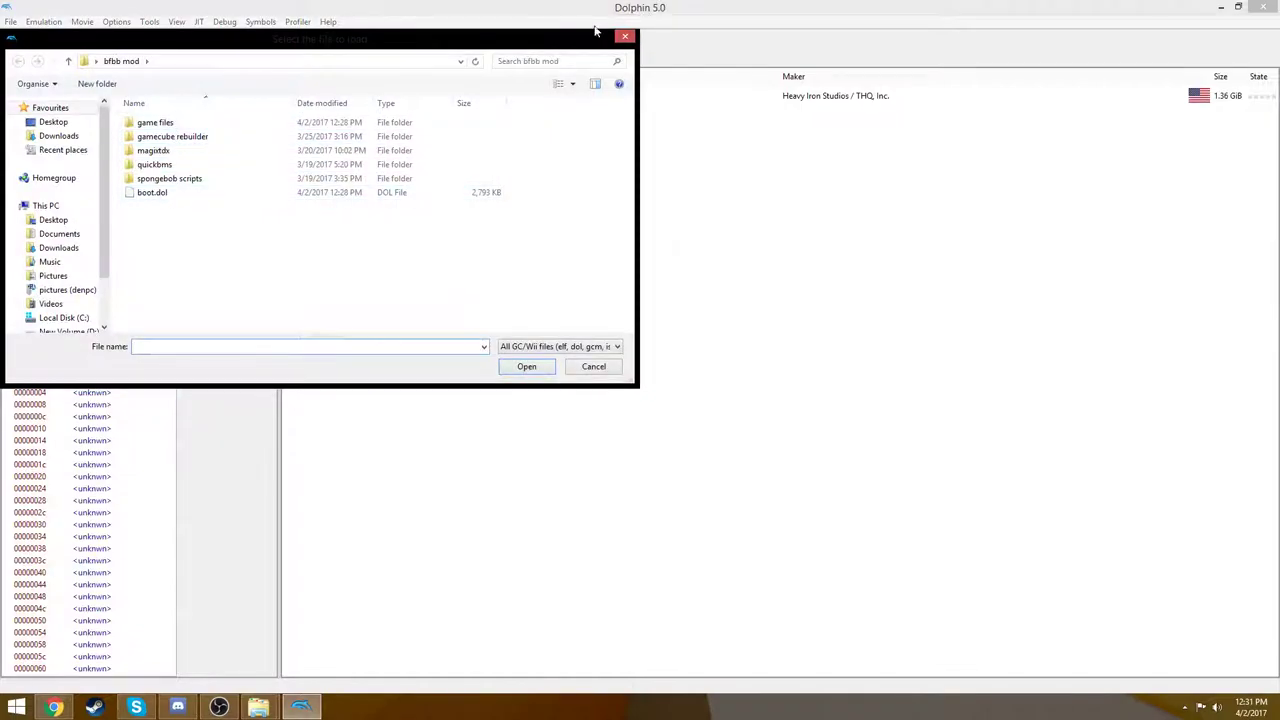
pyautogui.click(624, 36)
pyautogui.click(1221, 7)
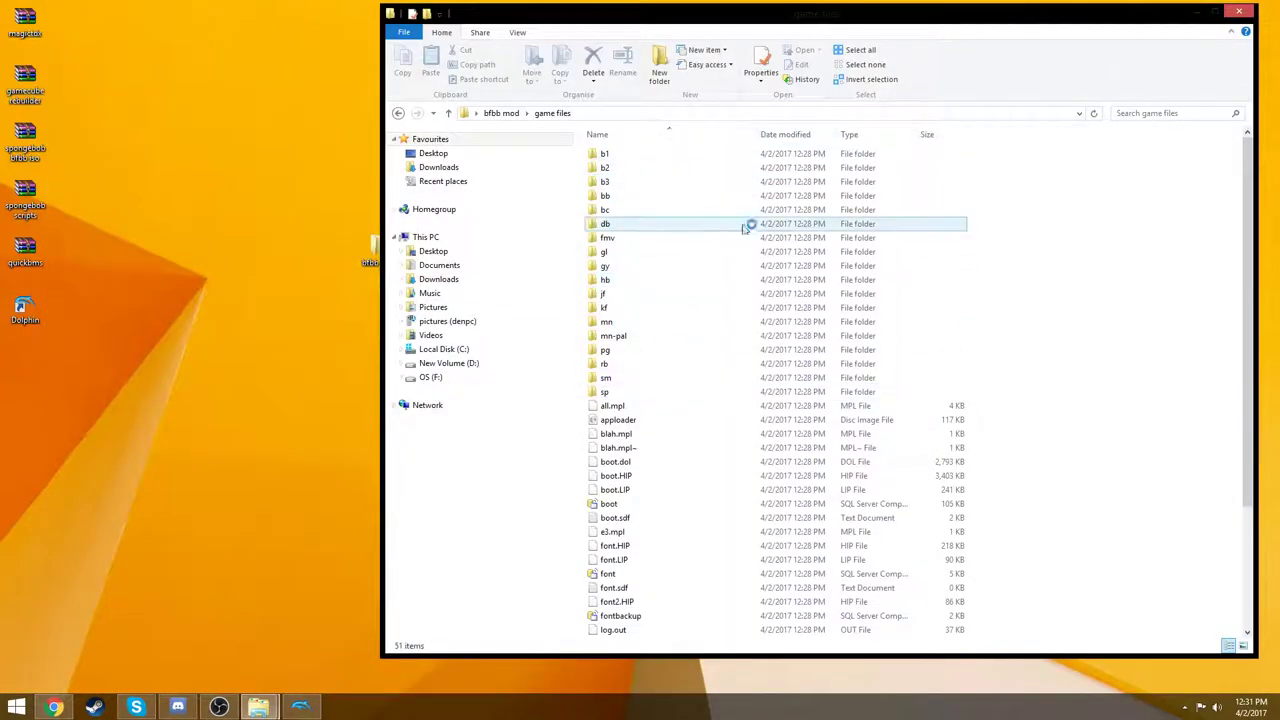
# Maximize the game files window and look through its full list of folders and files
pyautogui.doubleClick(846, 15)
pyautogui.scroll(-4, 648, 268)
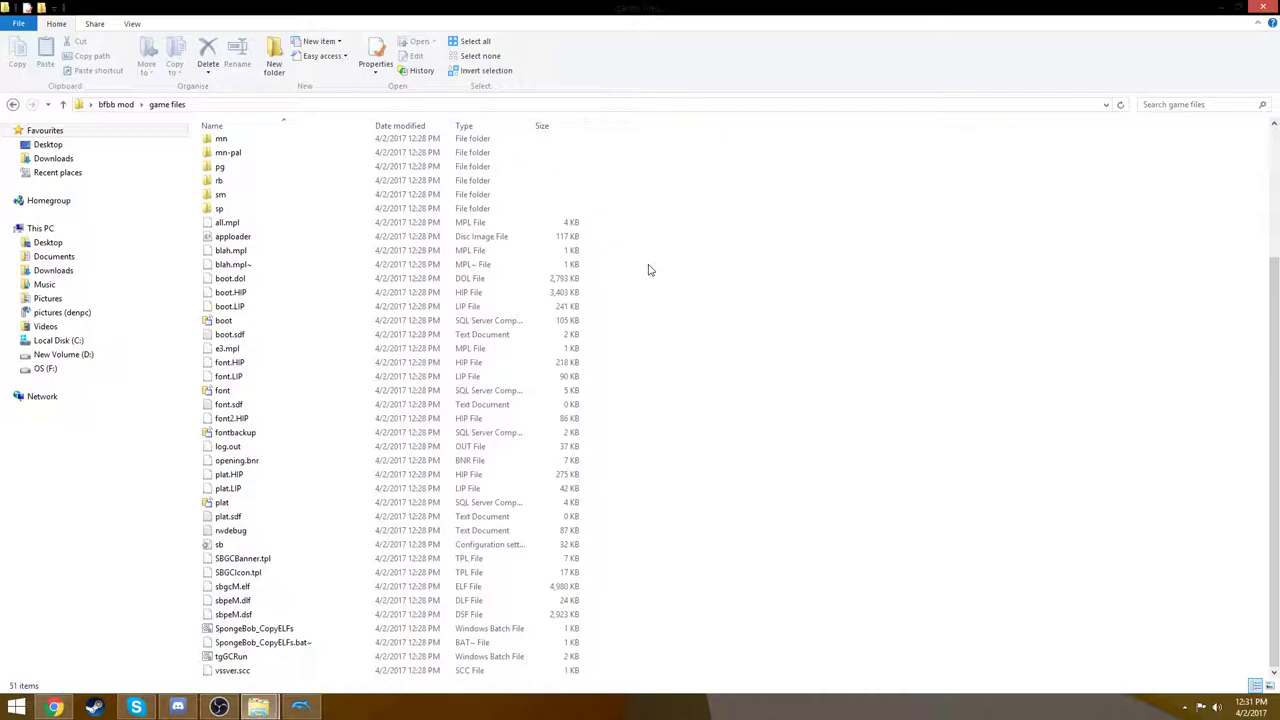
pyautogui.scroll(4, 648, 268)
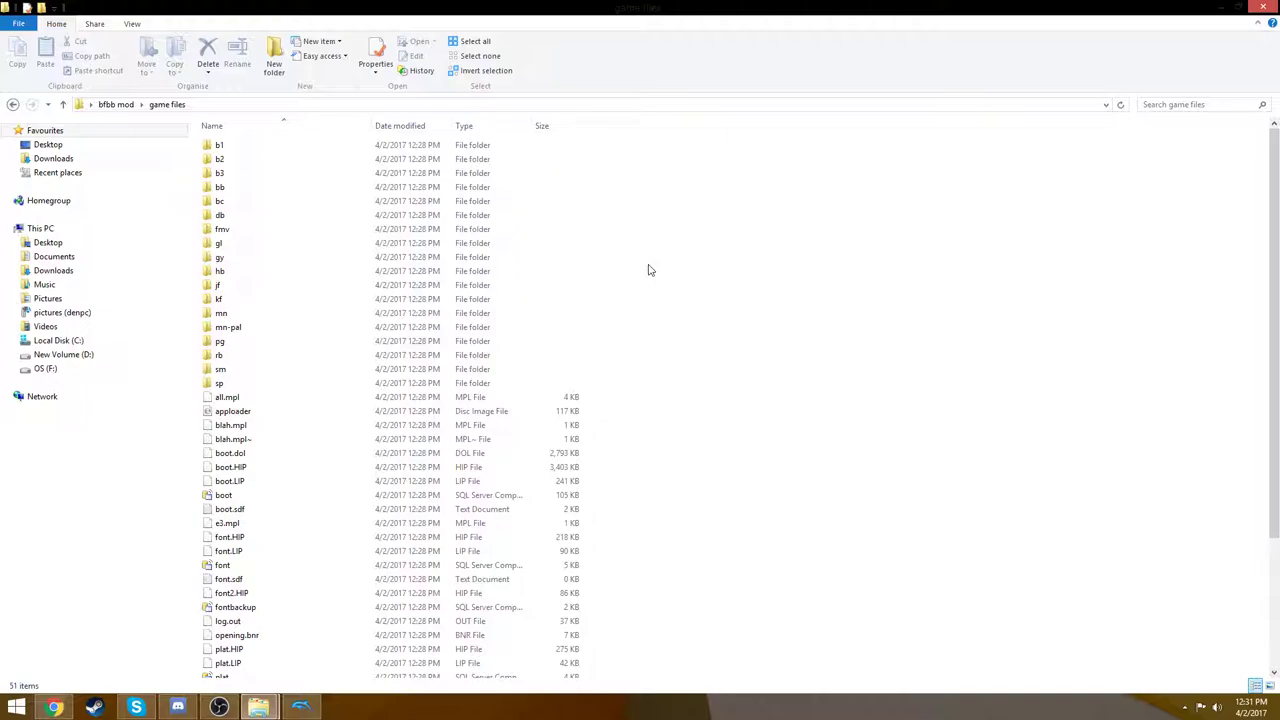
pyautogui.scroll(-4, 648, 268)
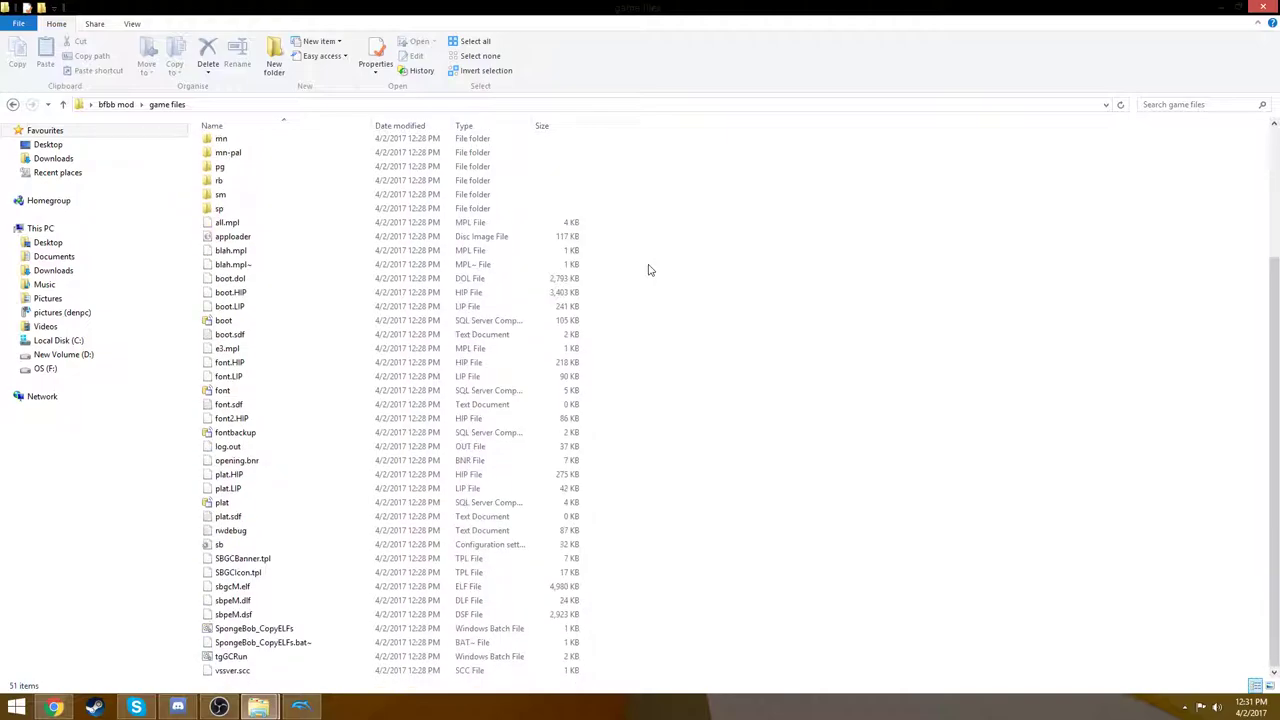
# Open the sb configuration file in Notepad++, decline the program update, and bring the sb.ini document to the front
pyautogui.rightClick(220, 546)
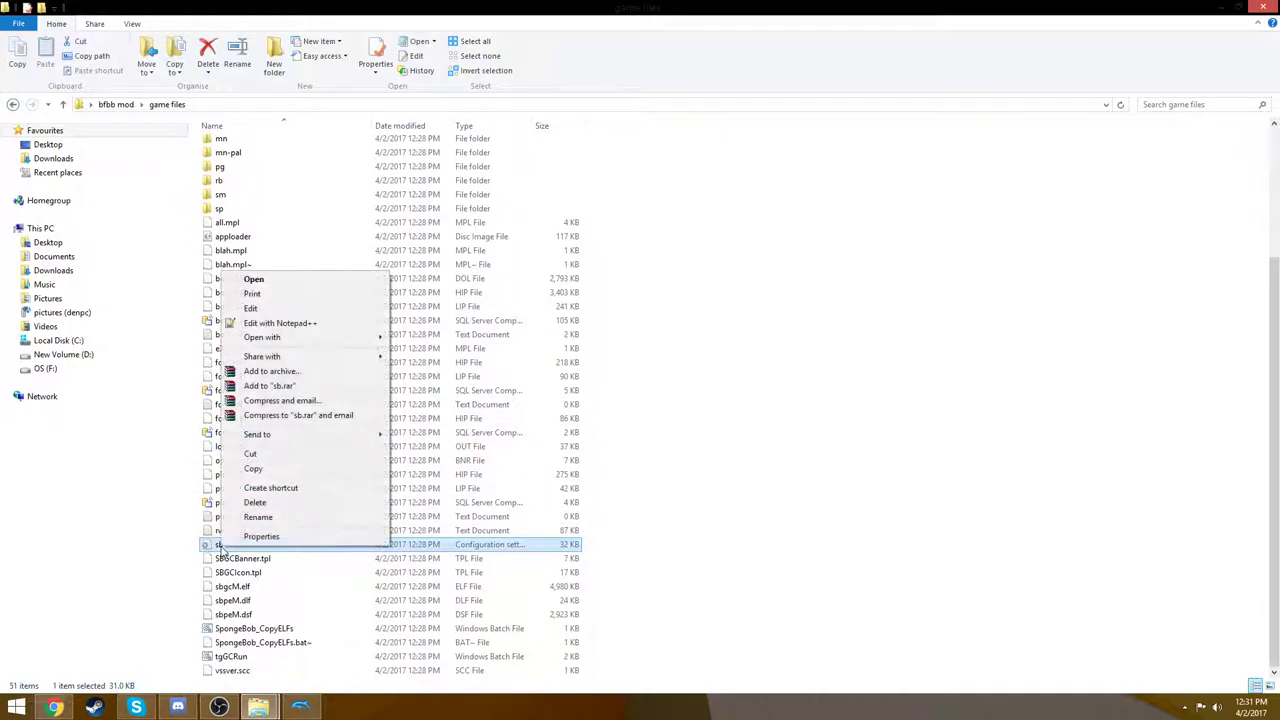
pyautogui.click(334, 324)
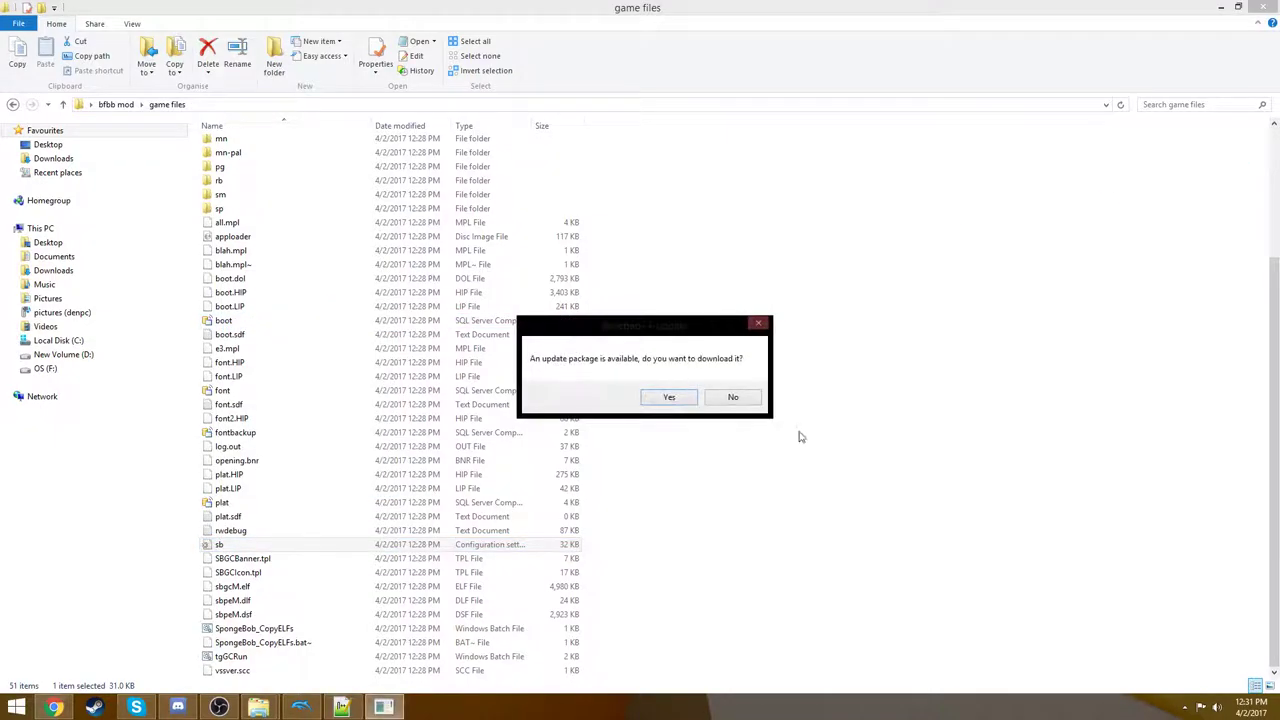
pyautogui.click(729, 397)
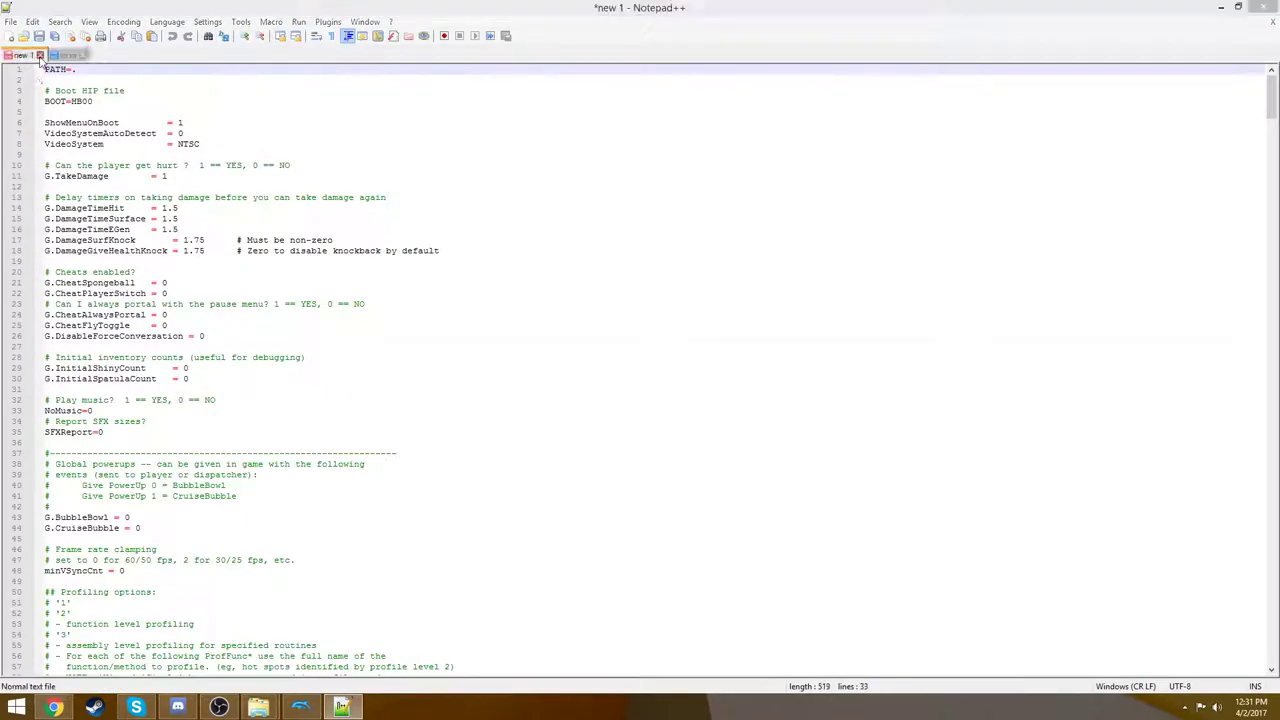
pyautogui.click(40, 55)
pyautogui.click(690, 397)
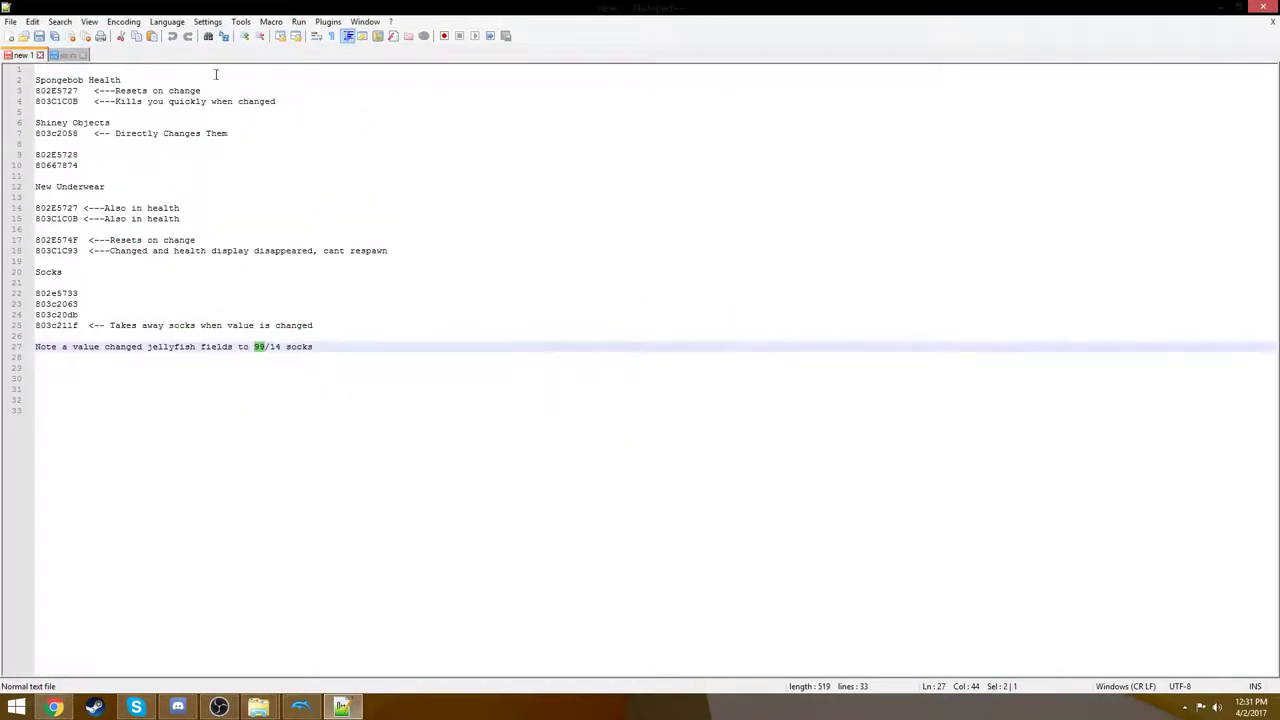
pyautogui.click(67, 55)
# Look through the sb.ini settings from start to end and examine the BOOT and ShowMenuOnBoot entries
pyautogui.click(181, 186)
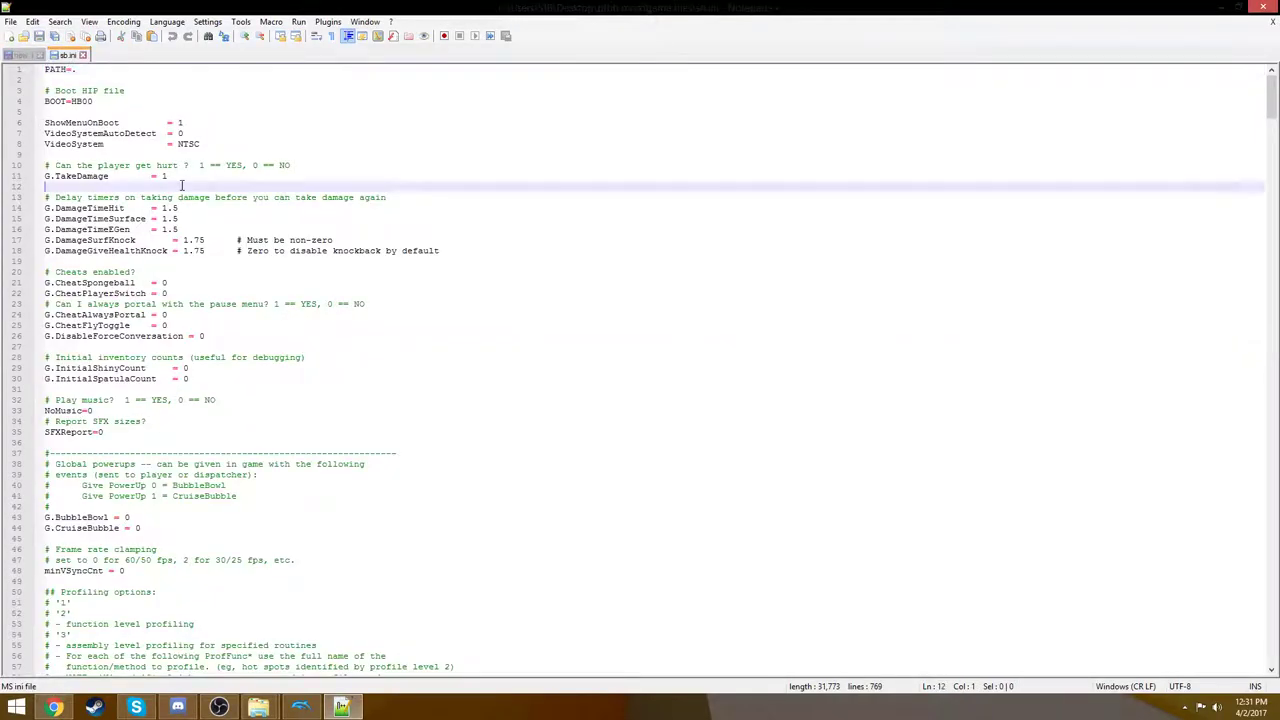
pyautogui.scroll(-20, 216, 137)
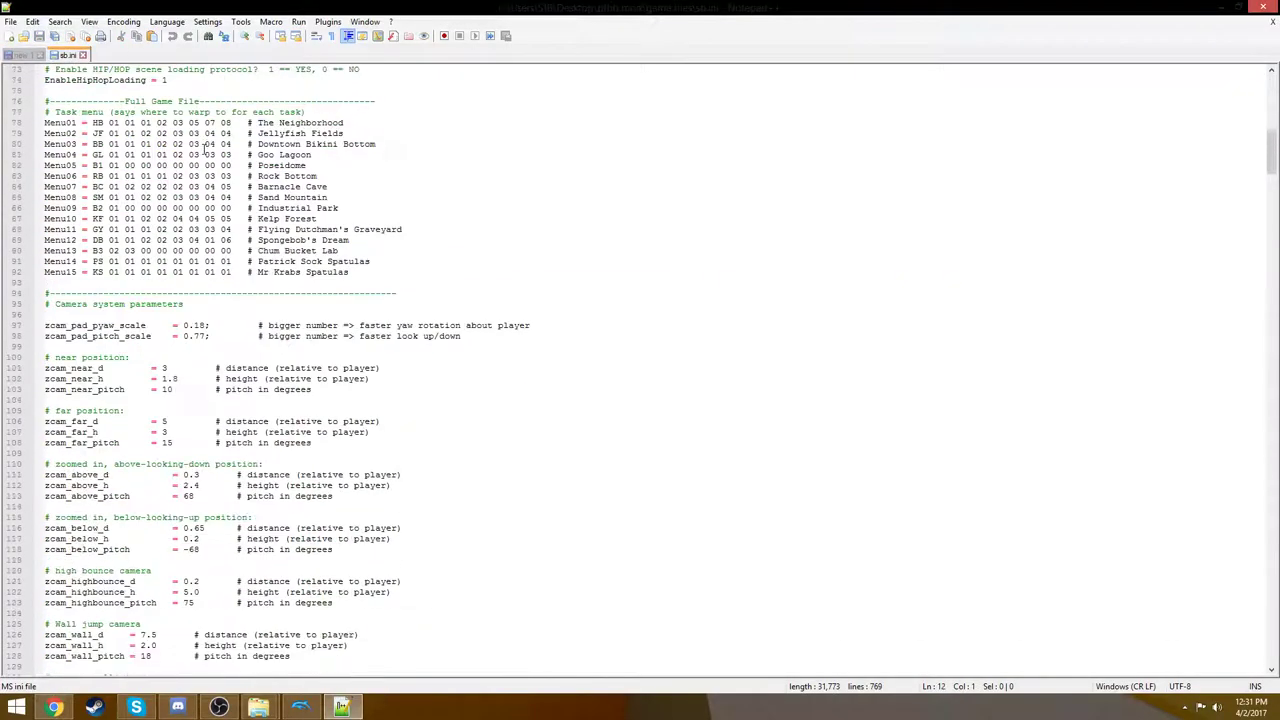
pyautogui.scroll(-20, 204, 150)
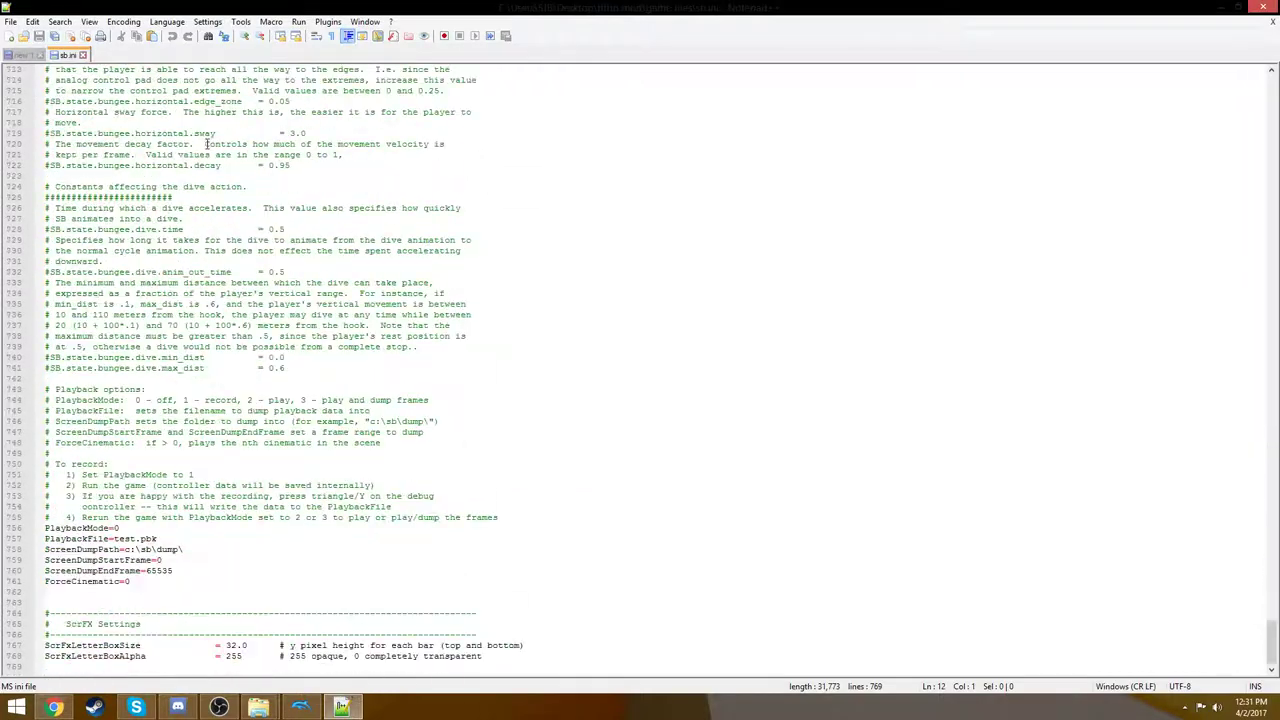
pyautogui.scroll(20, 210, 150)
pyautogui.scroll(20, 220, 154)
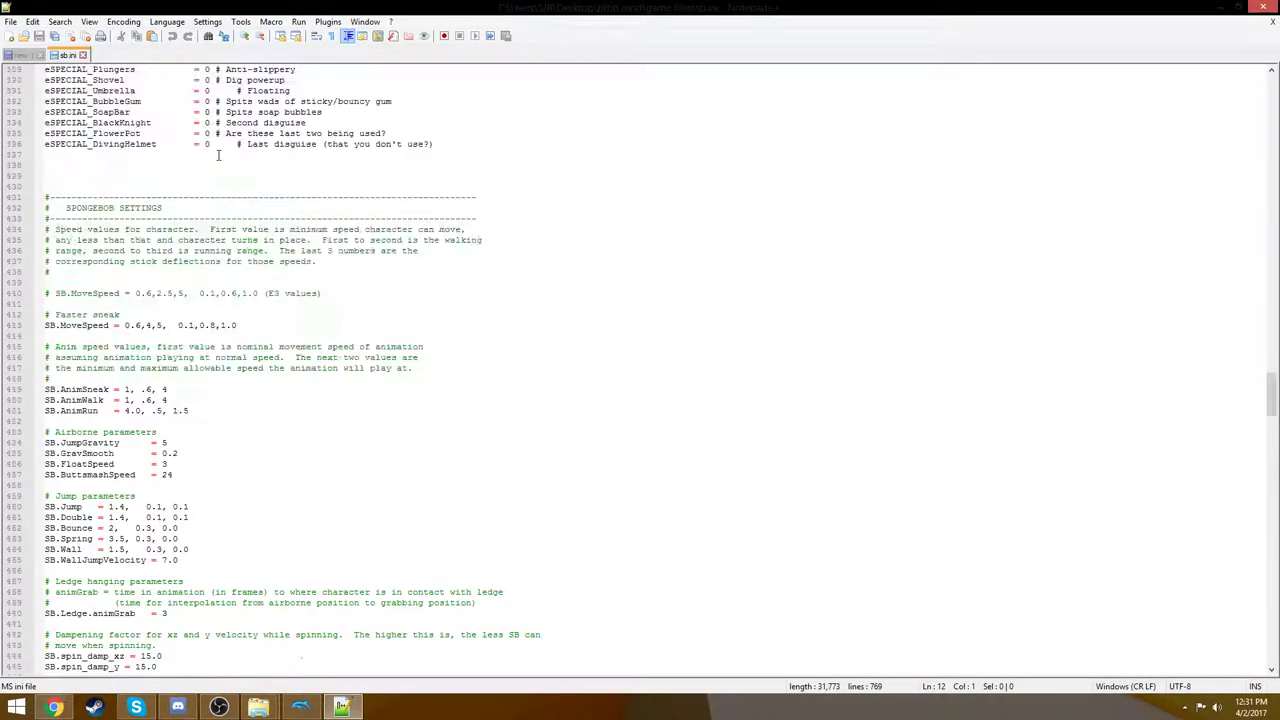
pyautogui.scroll(20, 218, 155)
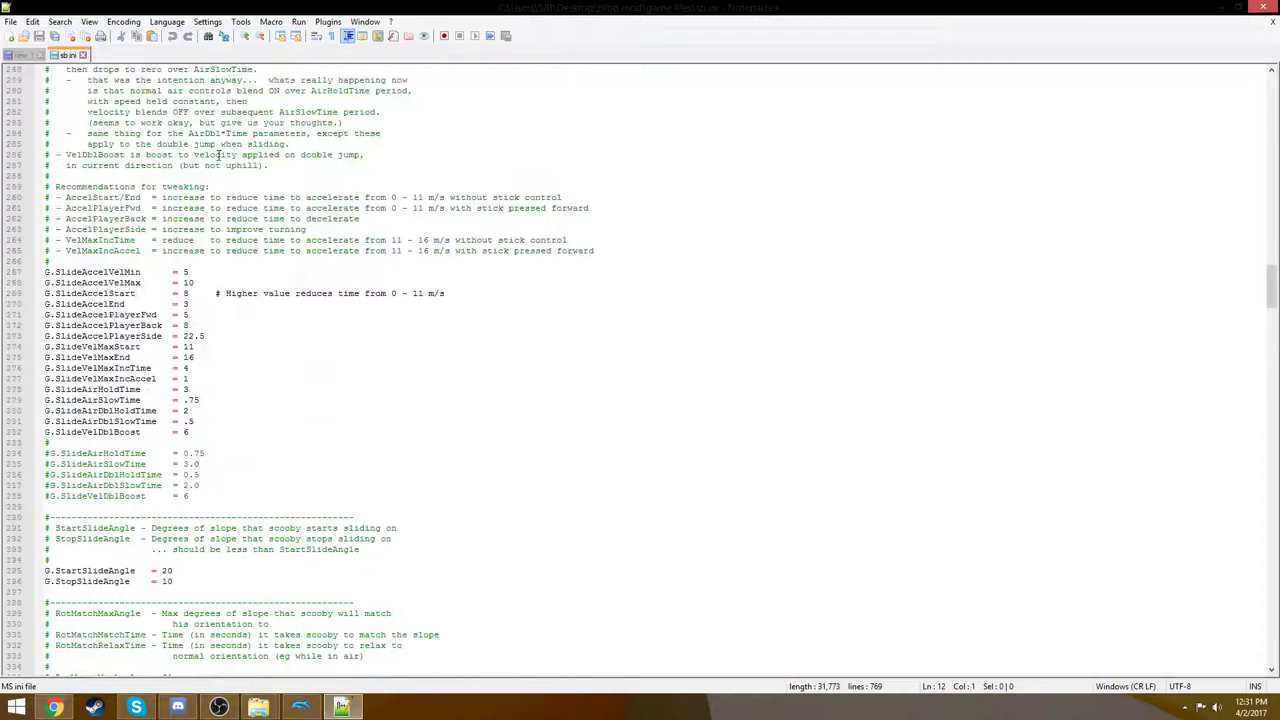
pyautogui.scroll(20, 218, 160)
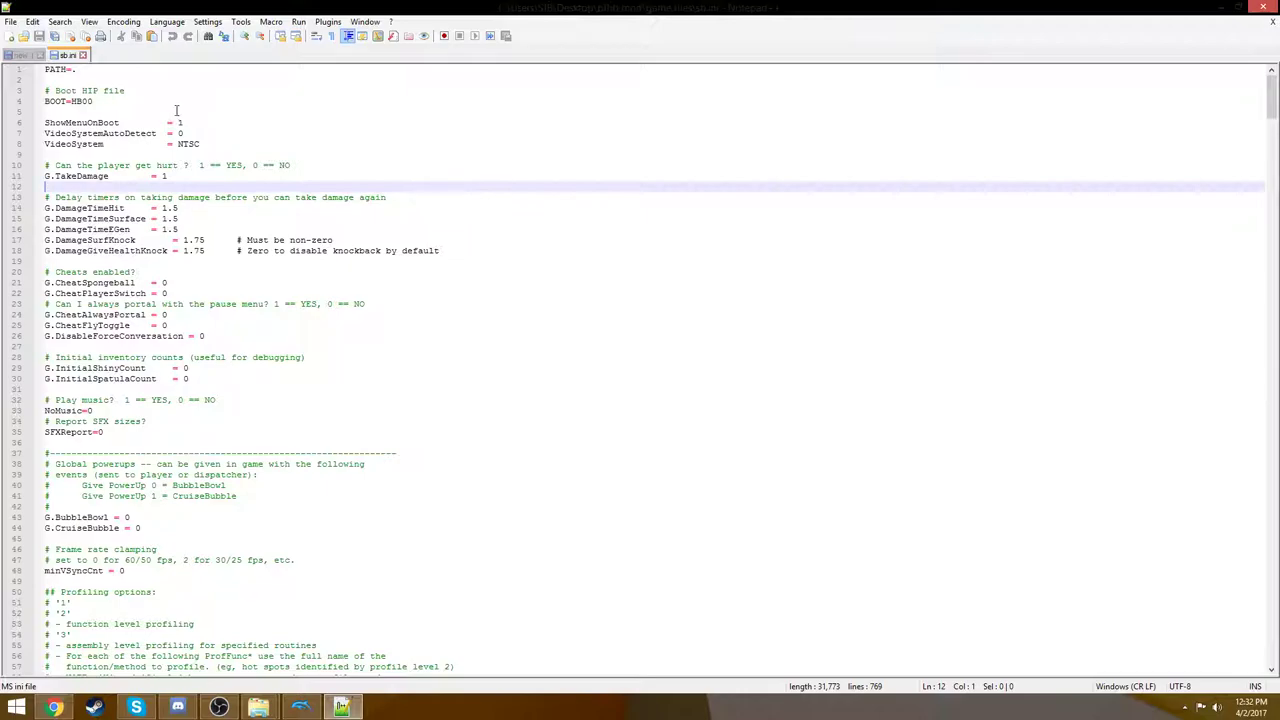
pyautogui.click(192, 122)
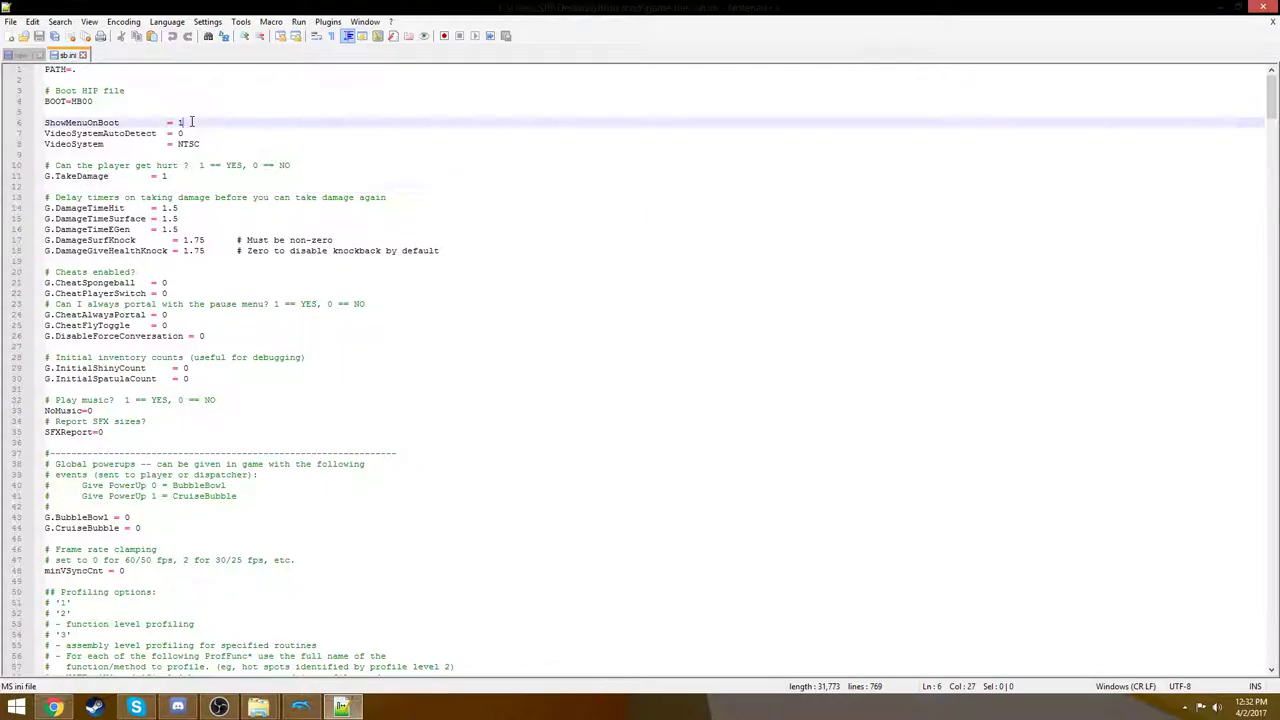
pyautogui.moveTo(45, 102); pyautogui.dragTo(251, 143)
pyautogui.click(84, 101)
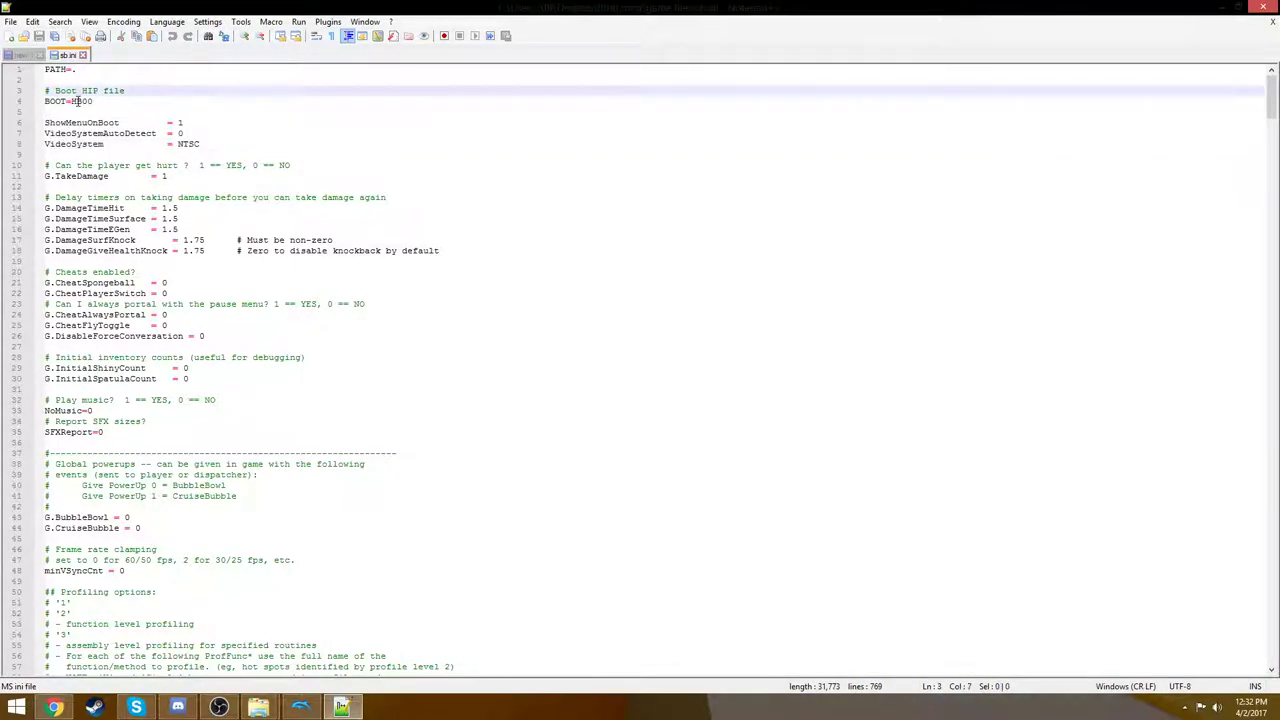
pyautogui.doubleClick(78, 101)
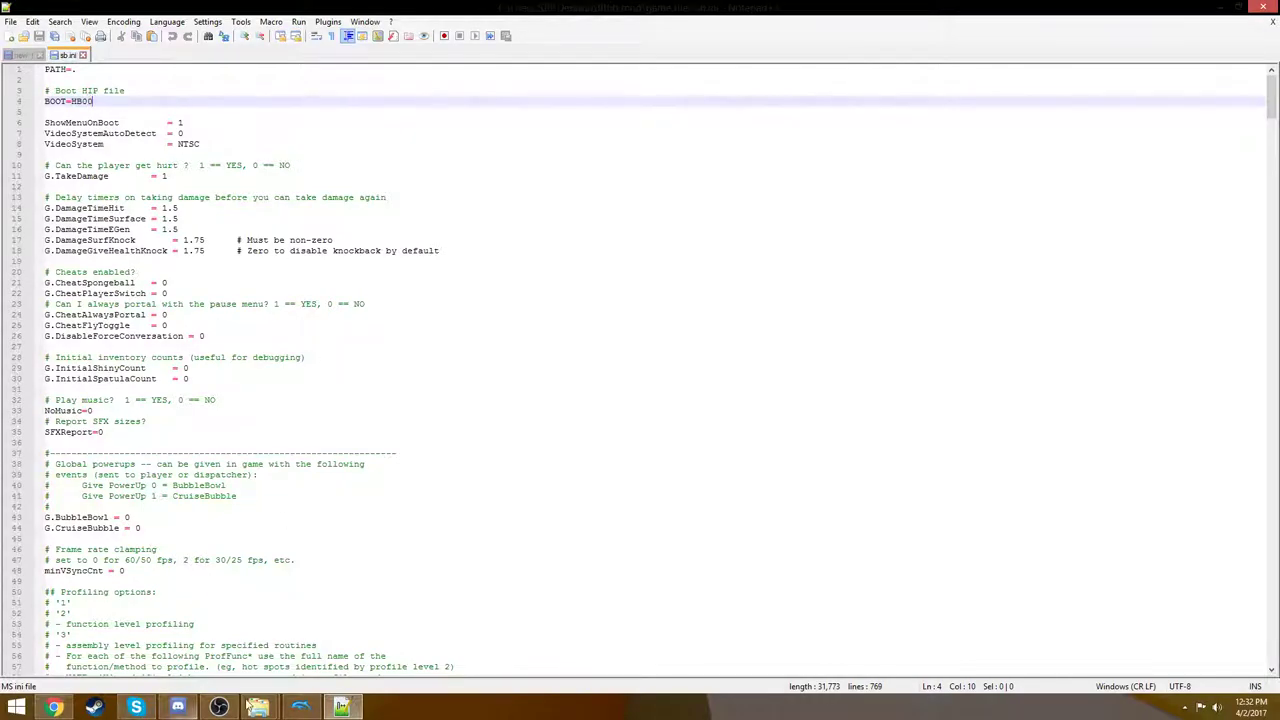
# Open the hb folder inside game files in Explorer and examine its numbered level files, such as hb00.HOP
pyautogui.moveTo(262, 706)
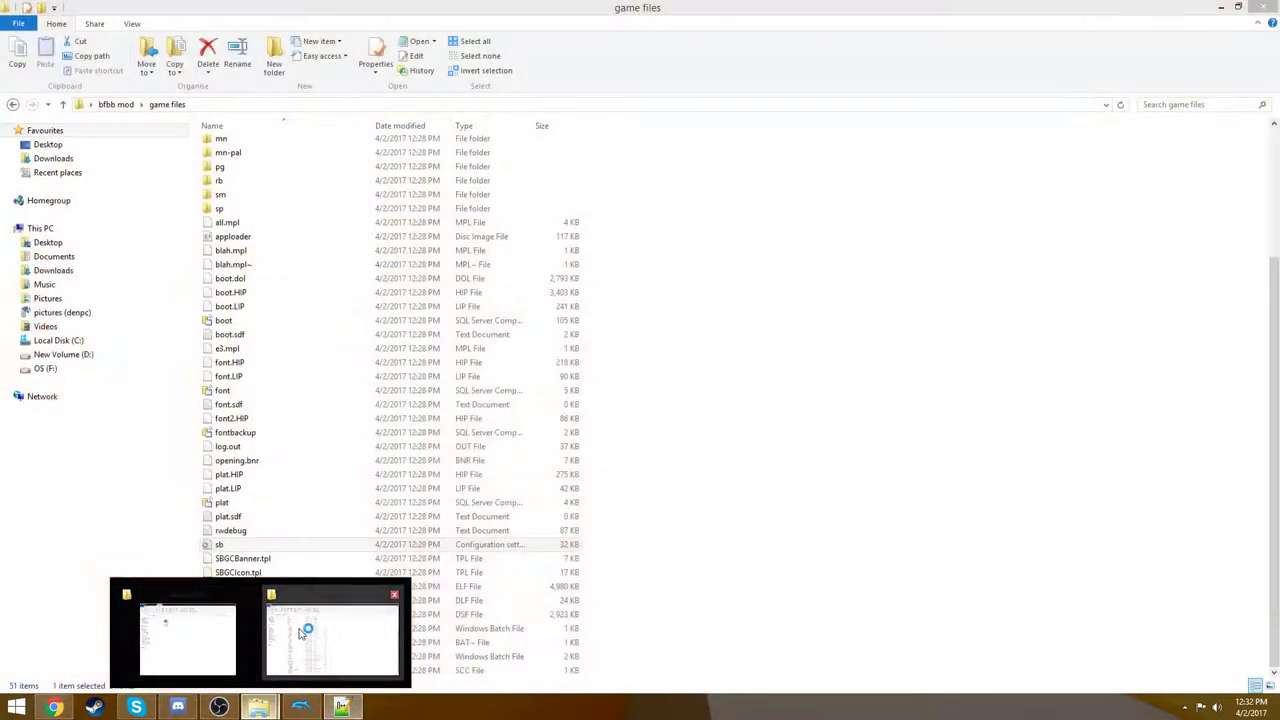
pyautogui.click(290, 640)
pyautogui.scroll(4, 300, 335)
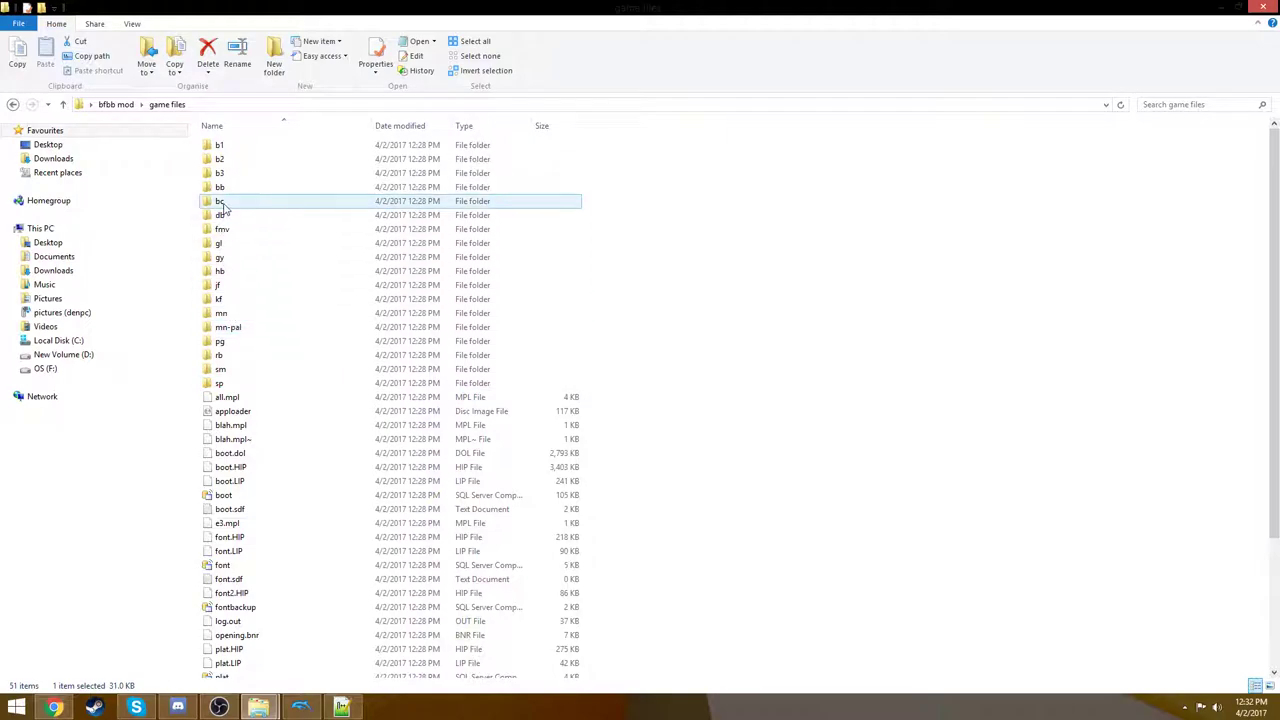
pyautogui.doubleClick(238, 271)
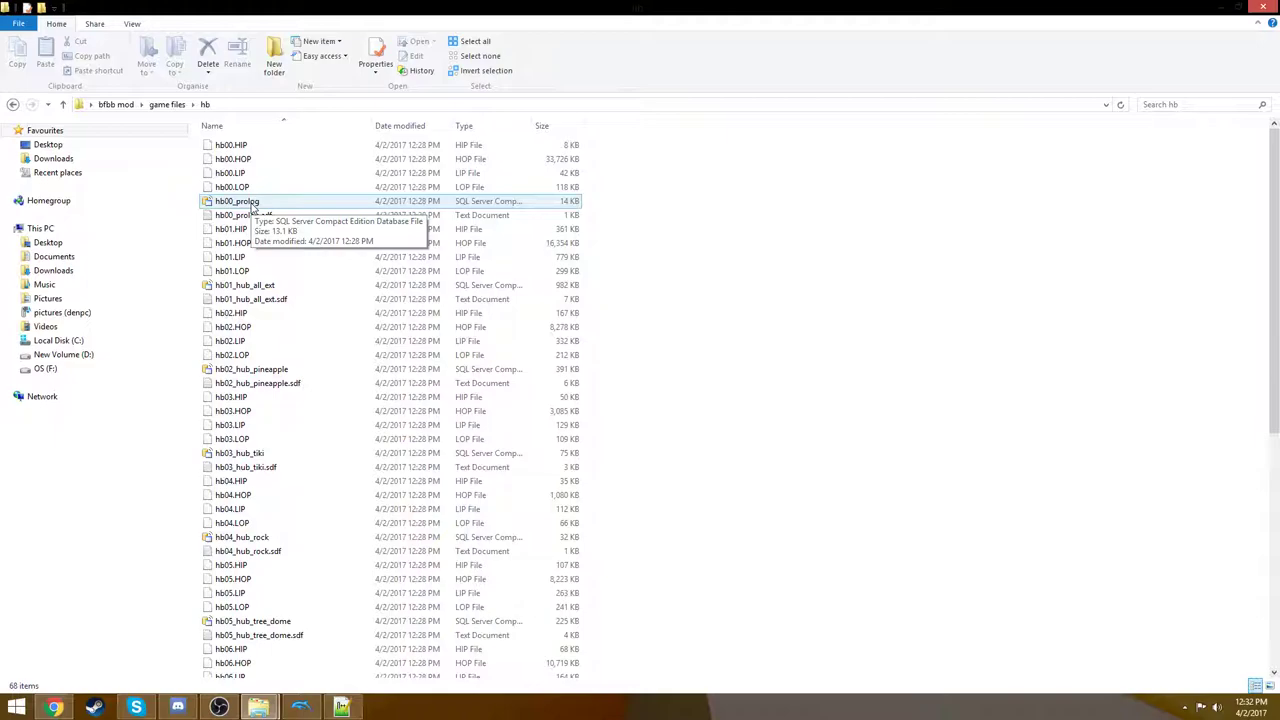
pyautogui.moveTo(634, 219); pyautogui.dragTo(400, 124)
pyautogui.moveTo(596, 356); pyautogui.dragTo(506, 403)
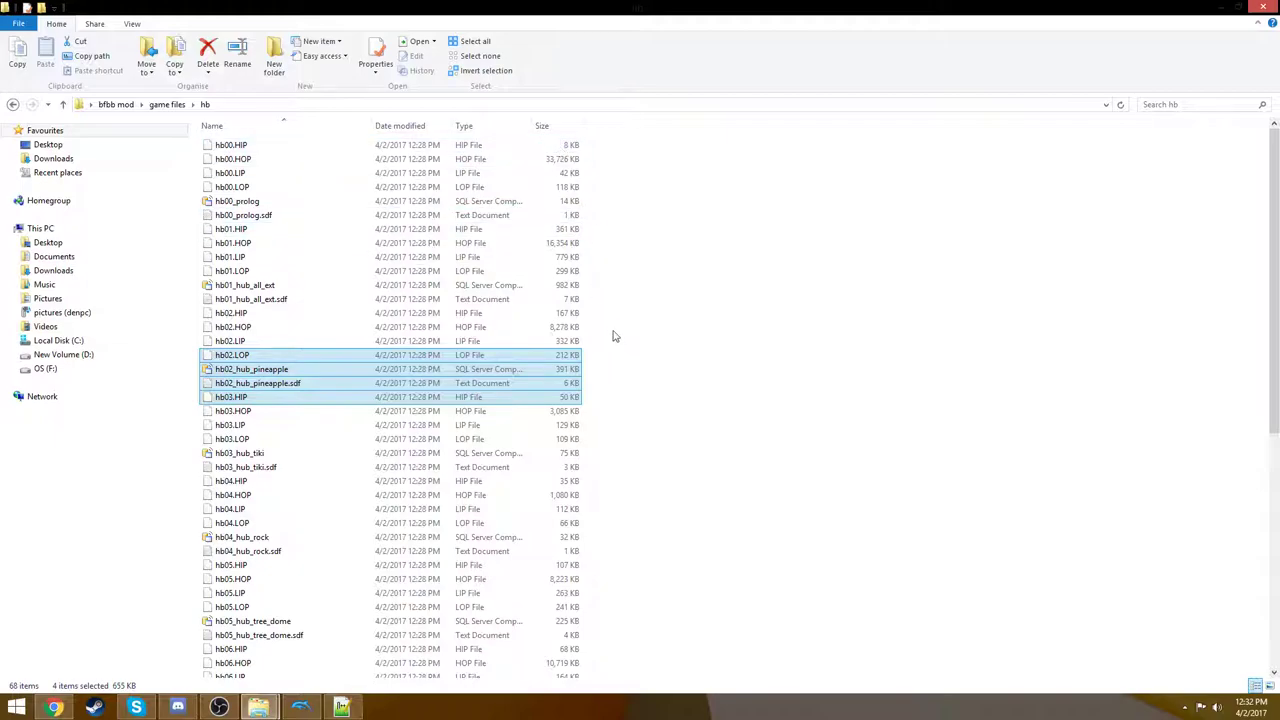
pyautogui.moveTo(614, 327); pyautogui.dragTo(495, 418)
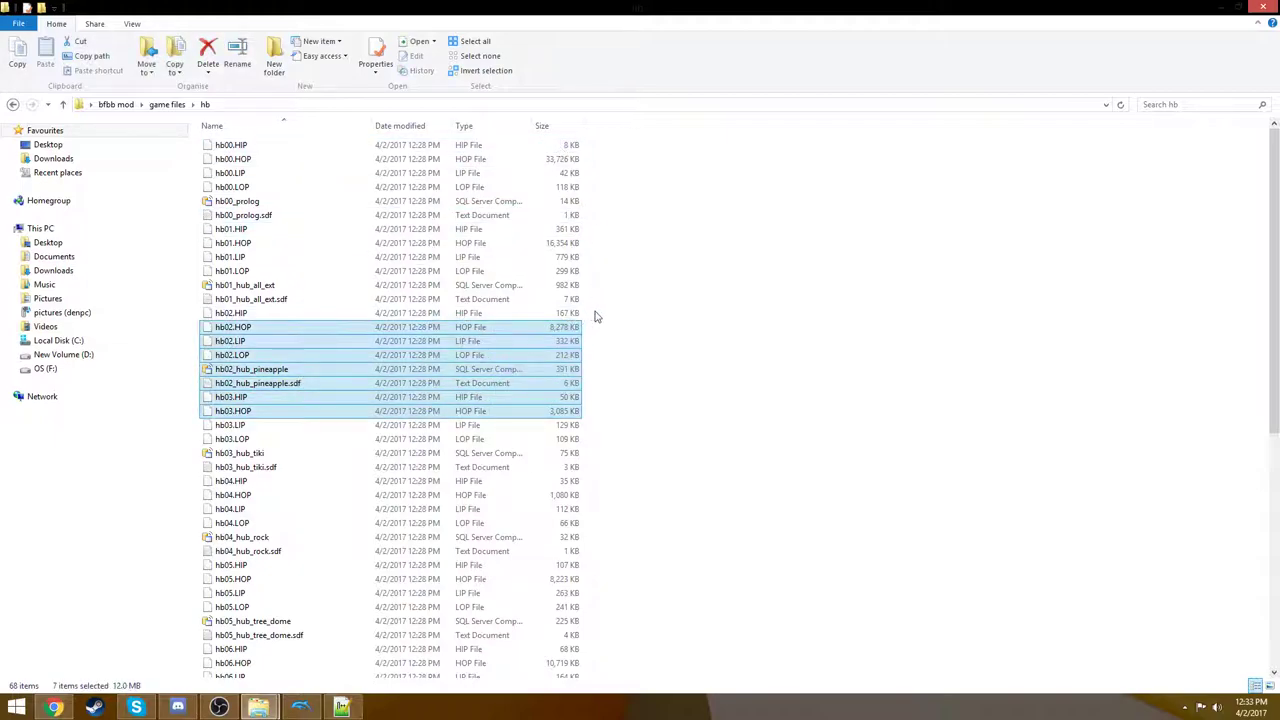
pyautogui.moveTo(595, 317); pyautogui.dragTo(458, 432)
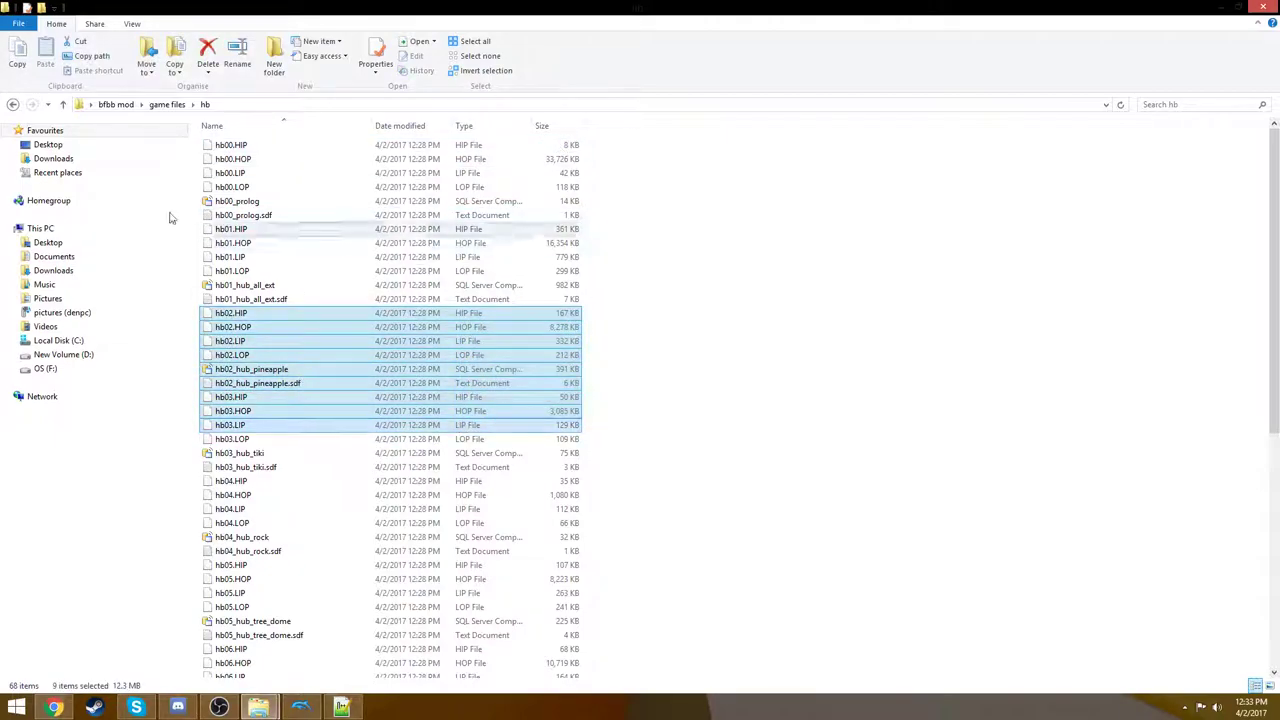
pyautogui.click(257, 160)
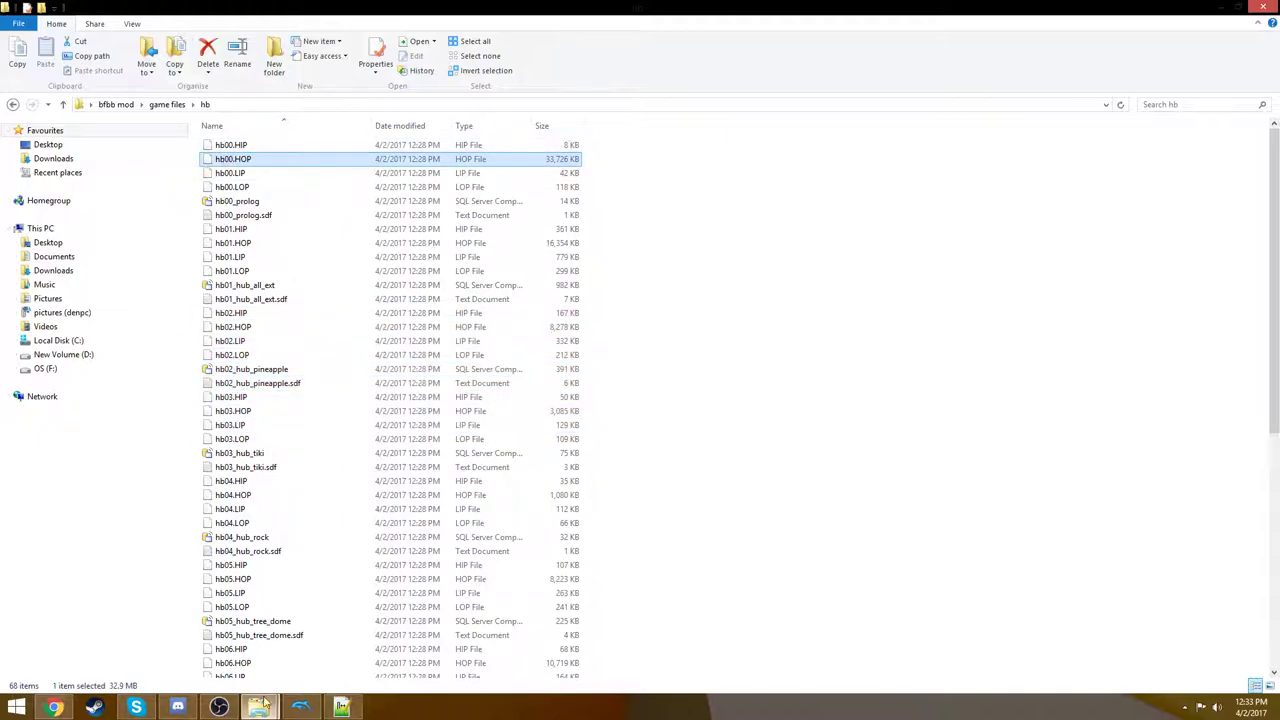
# Return to sb.ini in Notepad++ and set the BOOT level to HB01
pyautogui.click(1221, 7)
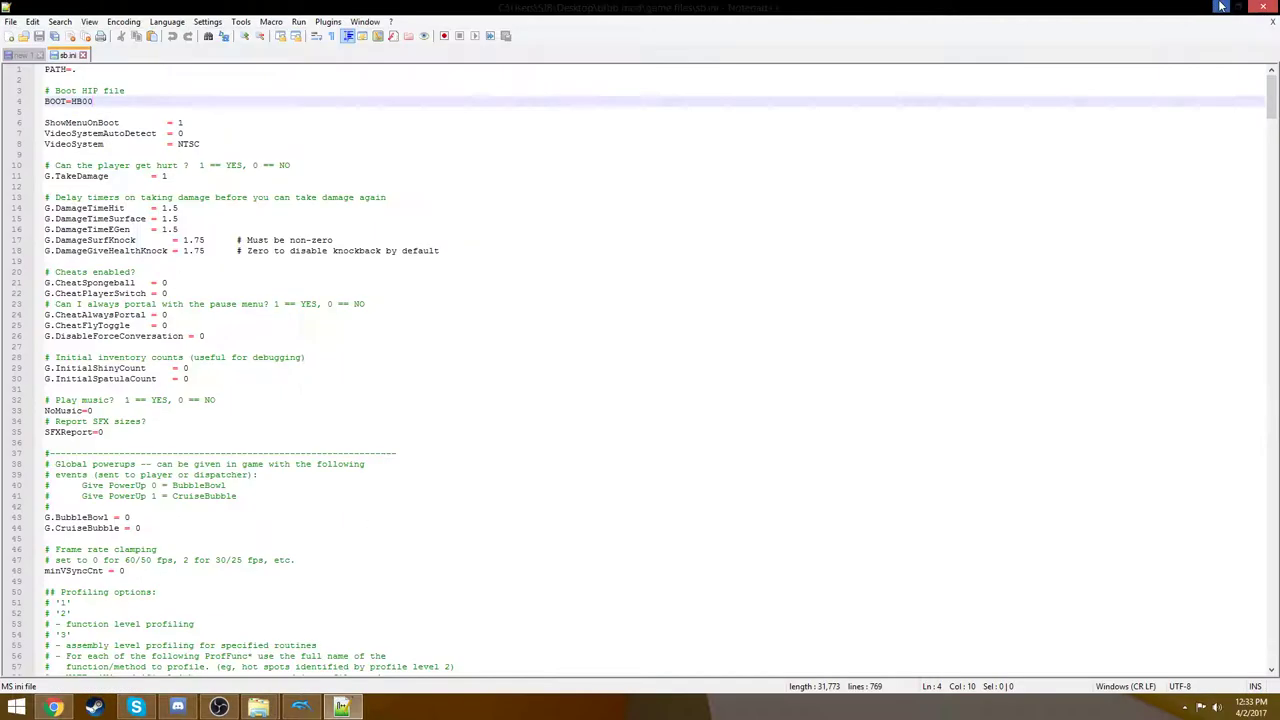
pyautogui.click(83, 101)
pyautogui.click(94, 103)
pyautogui.press('BackSpace')
pyautogui.write('1')
# Check the hb01 level files in the hb folder in Explorer and minimize the window again
pyautogui.click(1223, 12)
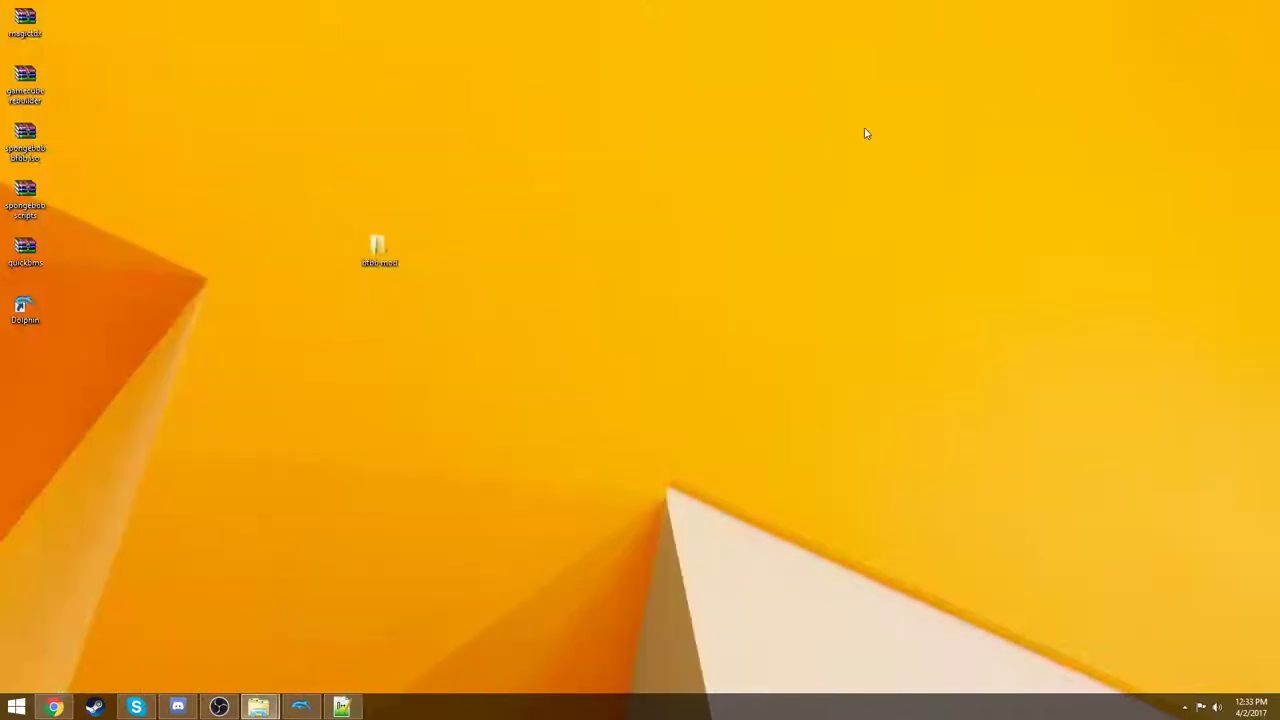
pyautogui.moveTo(258, 707)
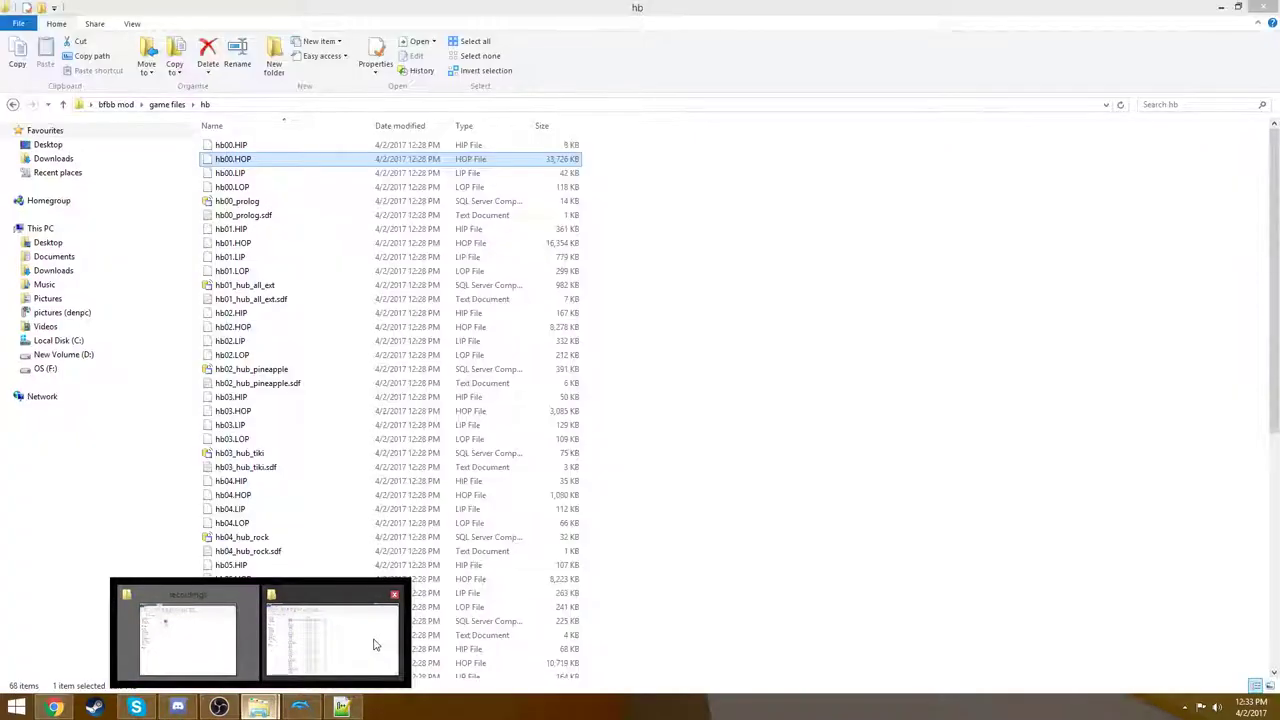
pyautogui.click(368, 645)
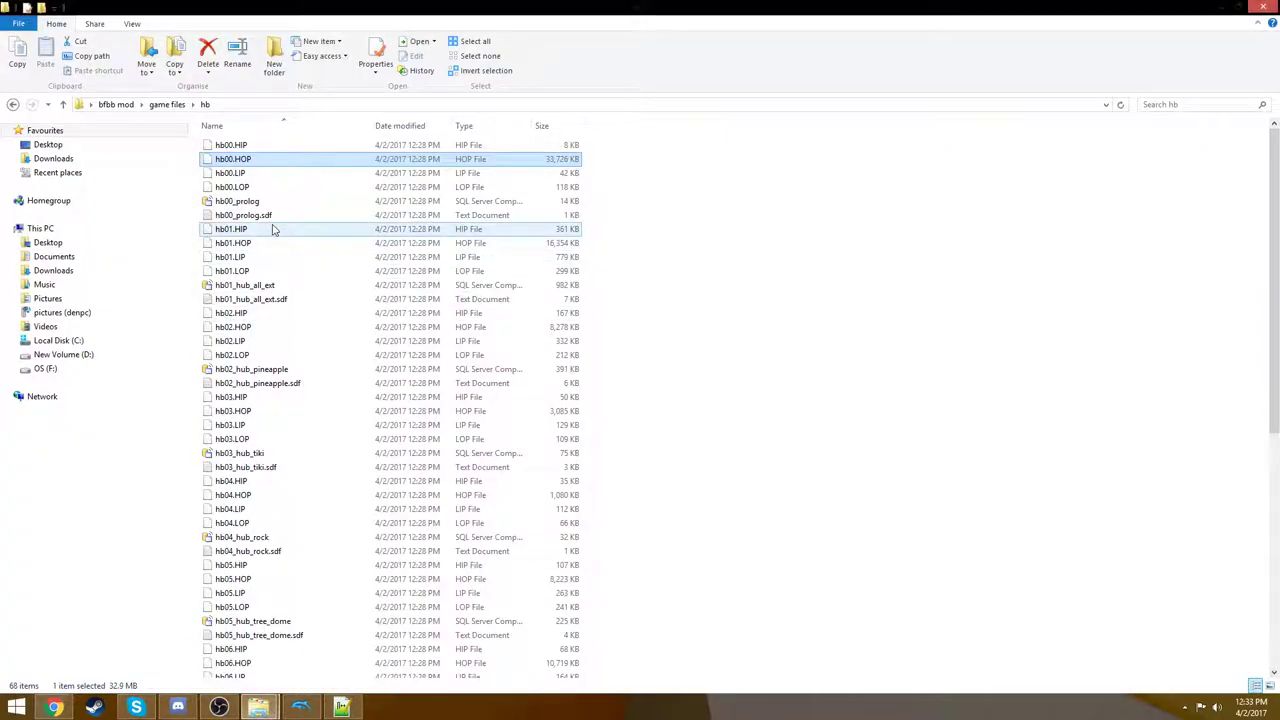
pyautogui.click(1236, 6)
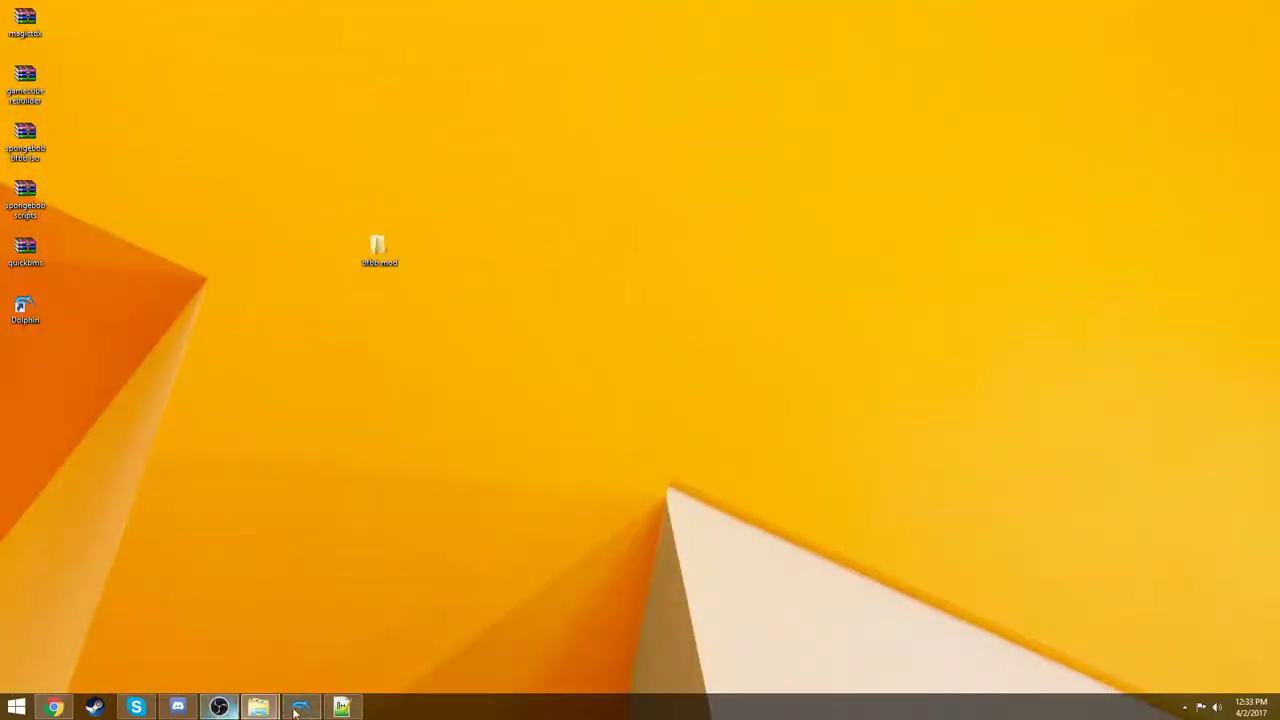
# Bring sb.ini back up in Notepad++ and set ShowMenuOnBoot to 0
pyautogui.click(341, 707)
pyautogui.click(270, 131)
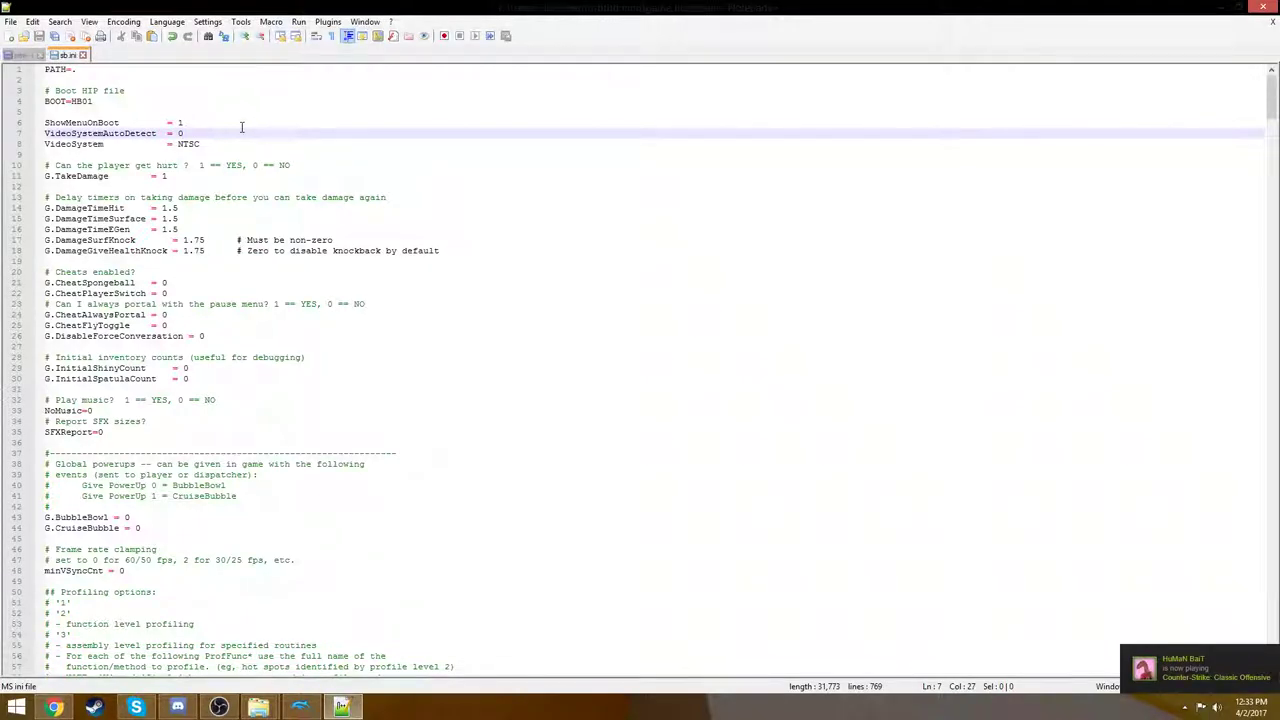
pyautogui.click(240, 120)
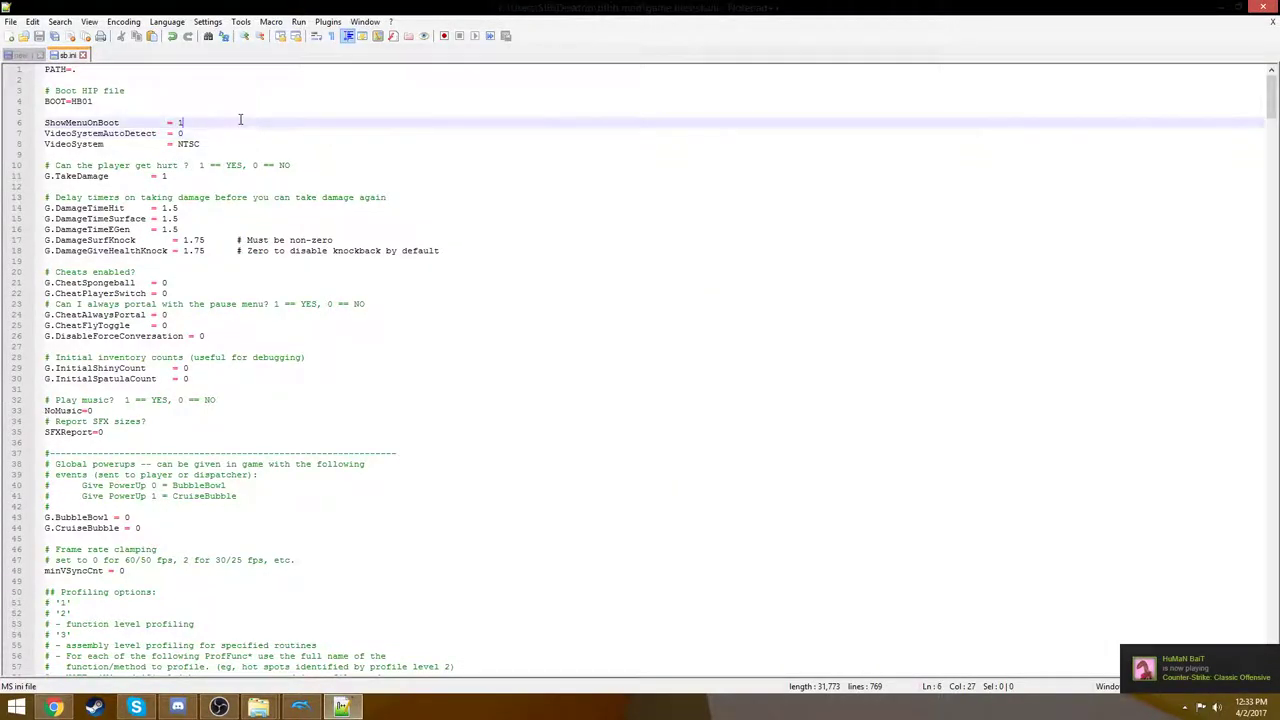
pyautogui.doubleClick(180, 122)
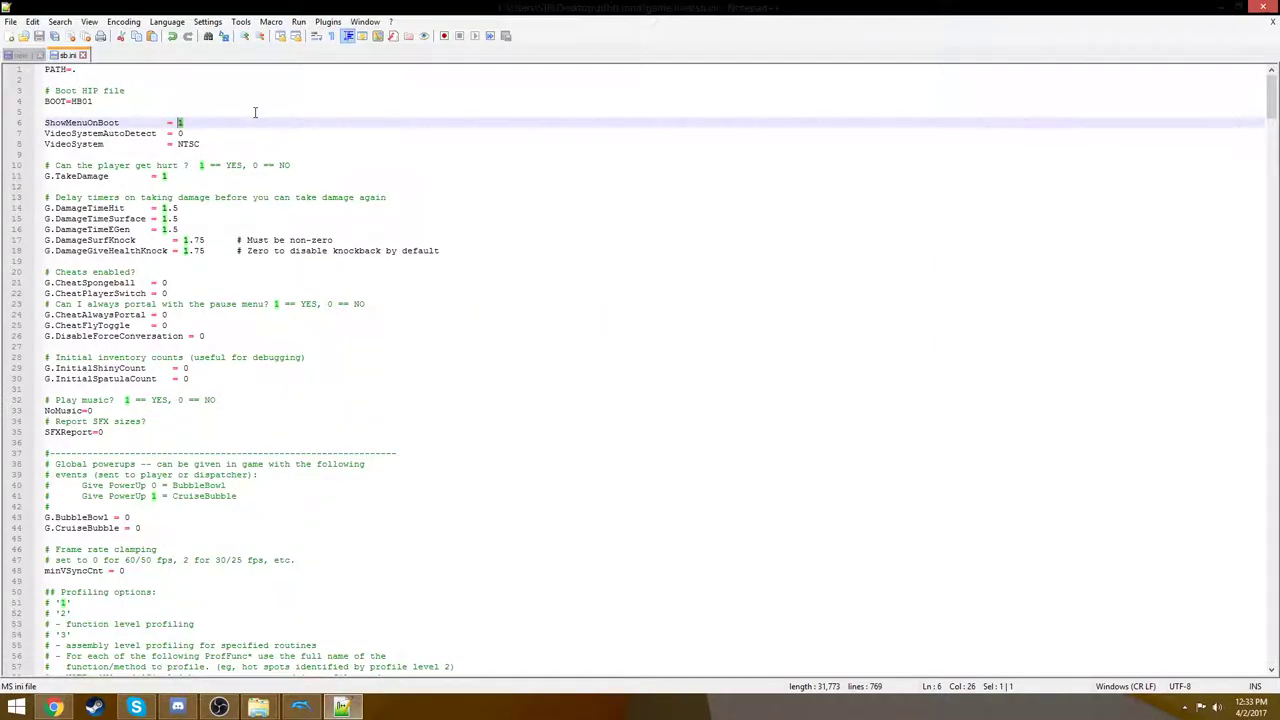
pyautogui.write('0')
# Review the G.TakeDamage option and set the G.DamageTimeHit delay timer to 0.1
pyautogui.click(191, 134)
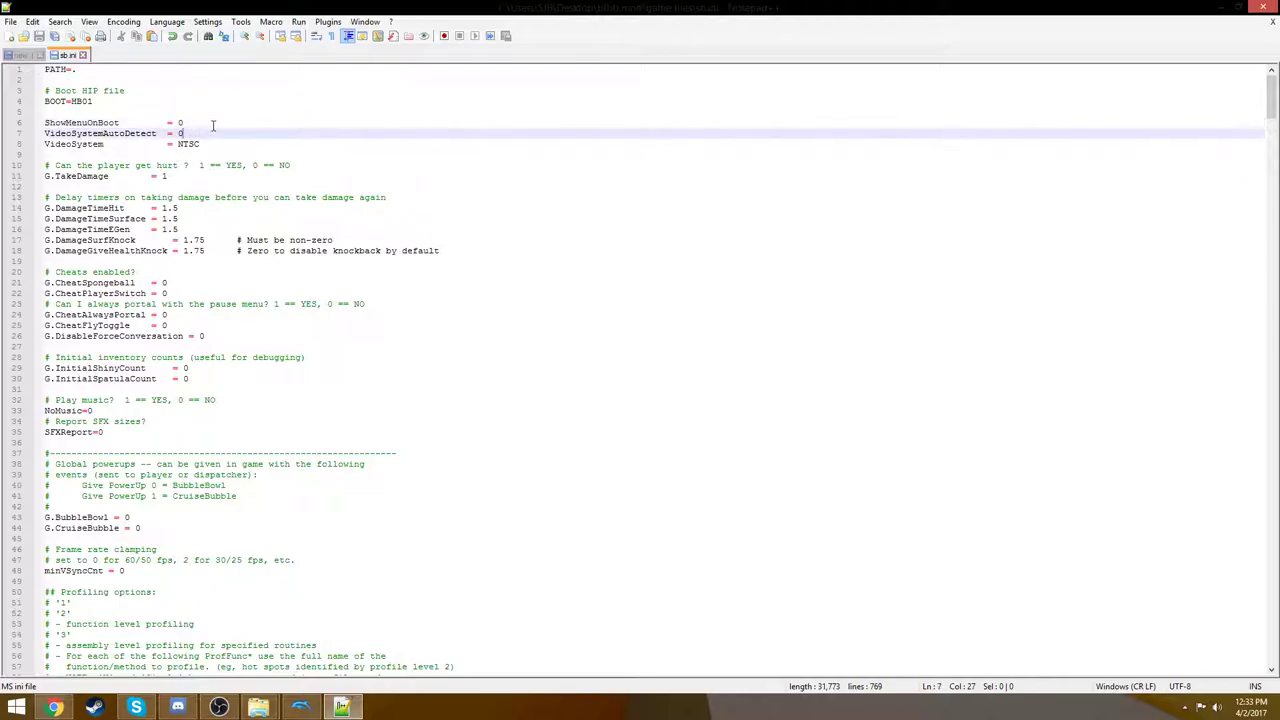
pyautogui.scroll(-1, 214, 127)
pyautogui.click(218, 143)
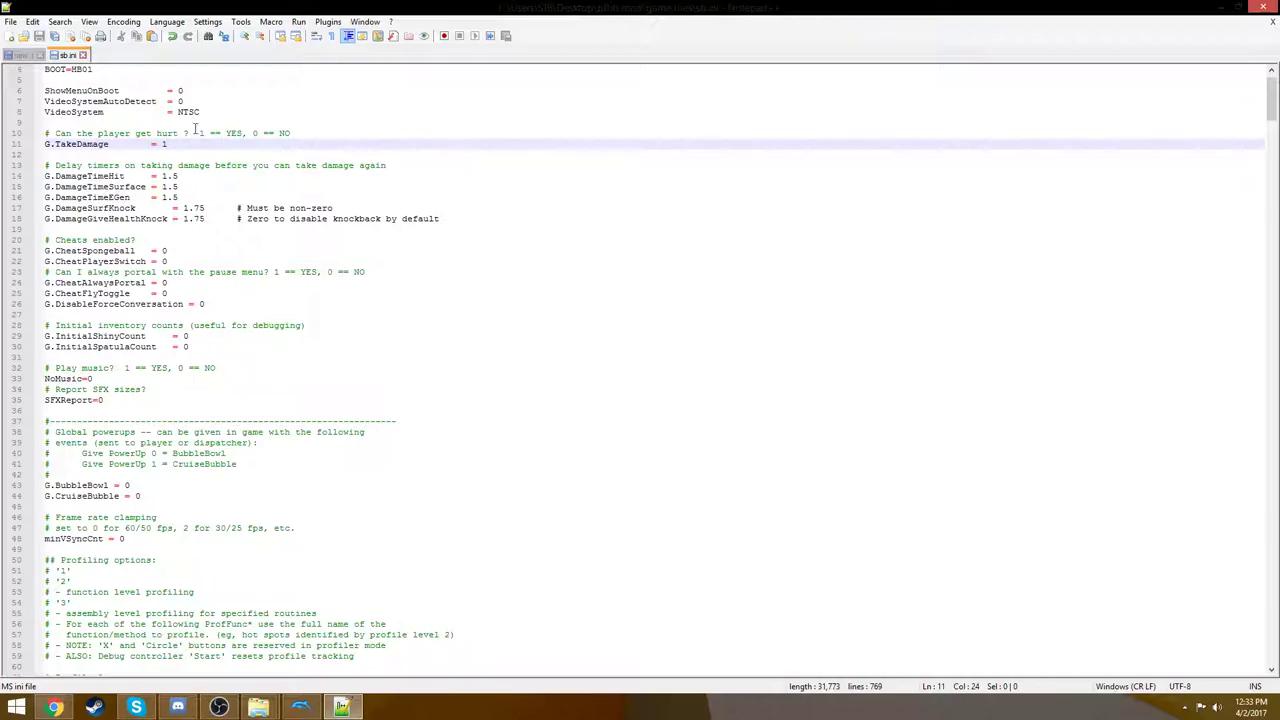
pyautogui.moveTo(324, 130); pyautogui.dragTo(157, 133)
pyautogui.click(174, 143)
pyautogui.scroll(-1, 237, 87)
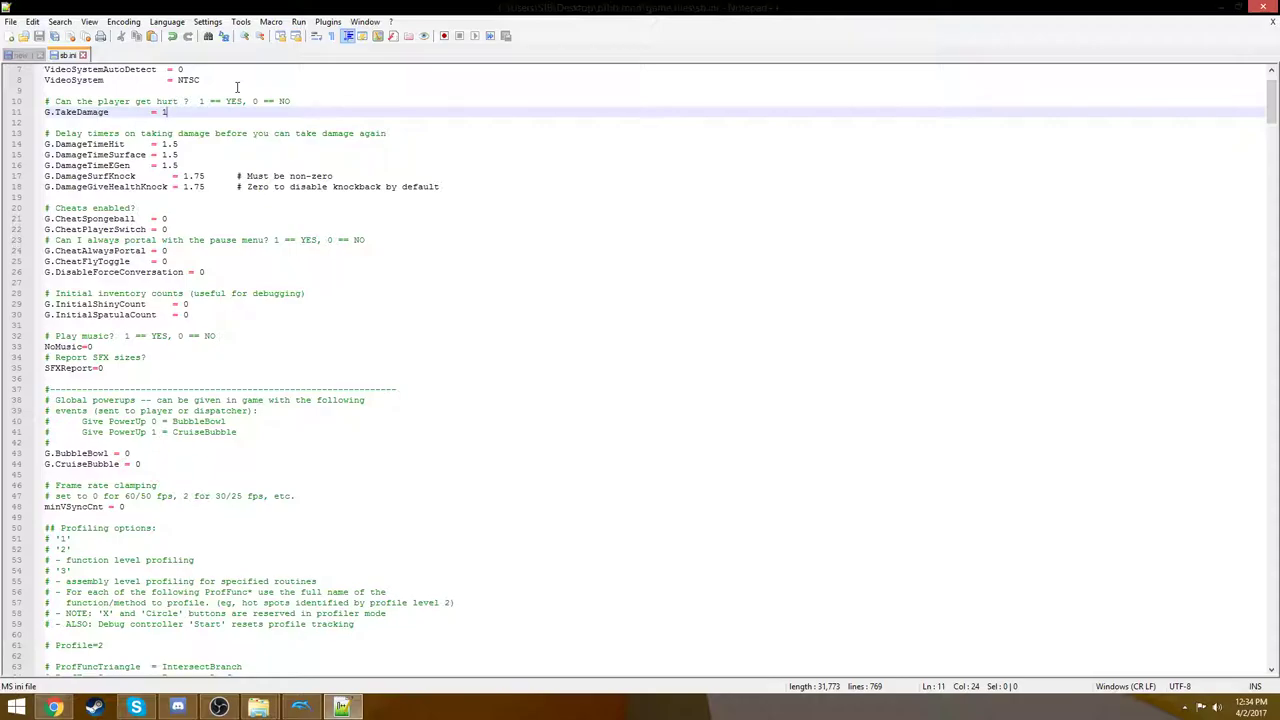
pyautogui.click(199, 142)
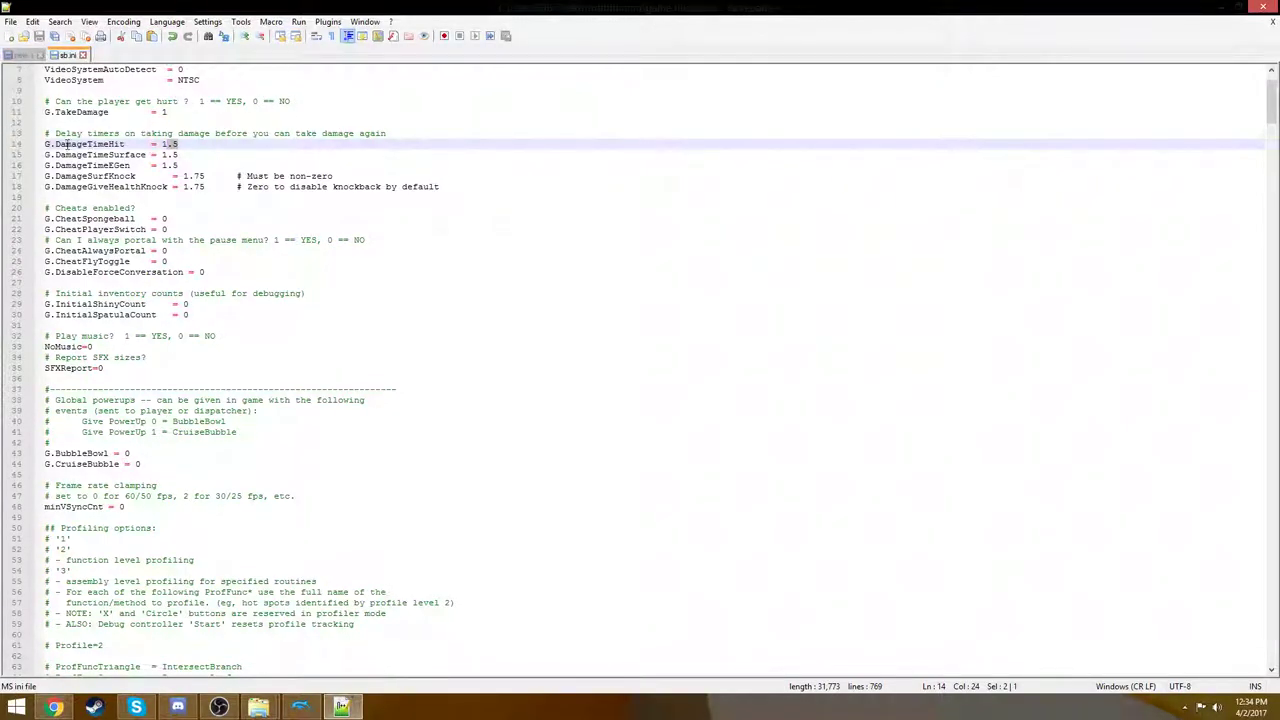
pyautogui.click(243, 144)
pyautogui.scroll(2, 241, 143)
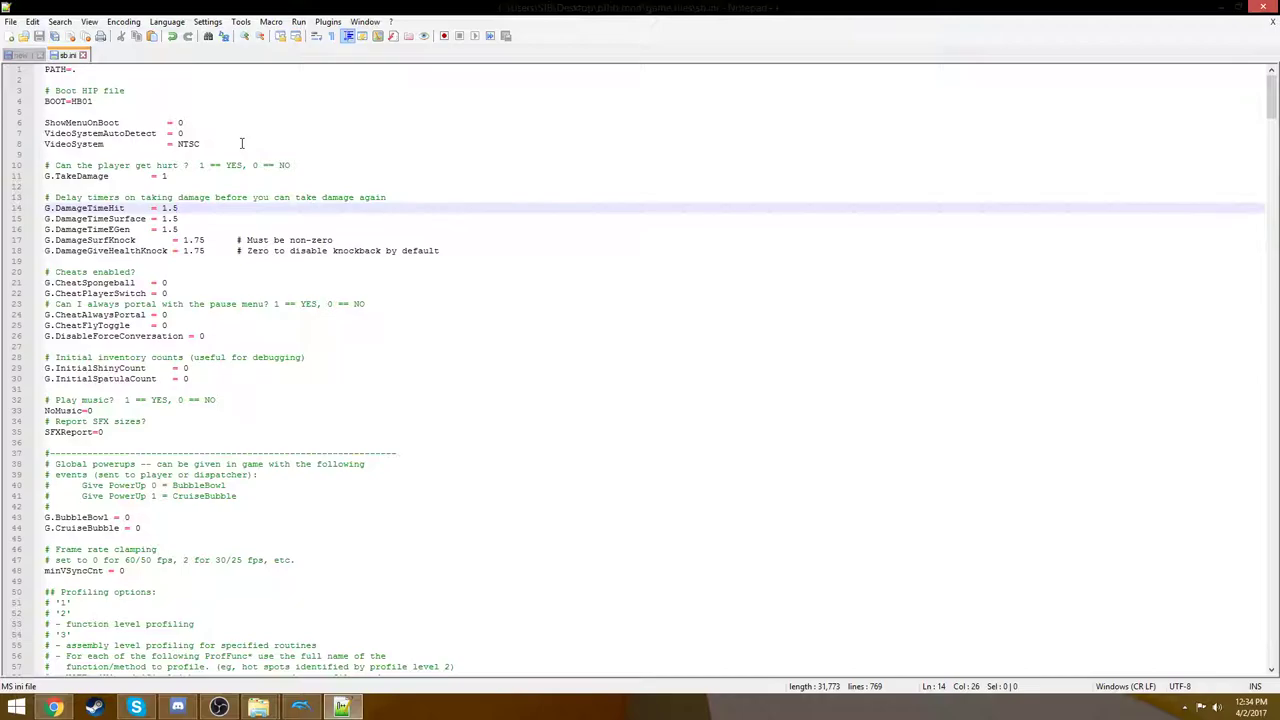
pyautogui.press('BackSpace')
pyautogui.click(223, 217)
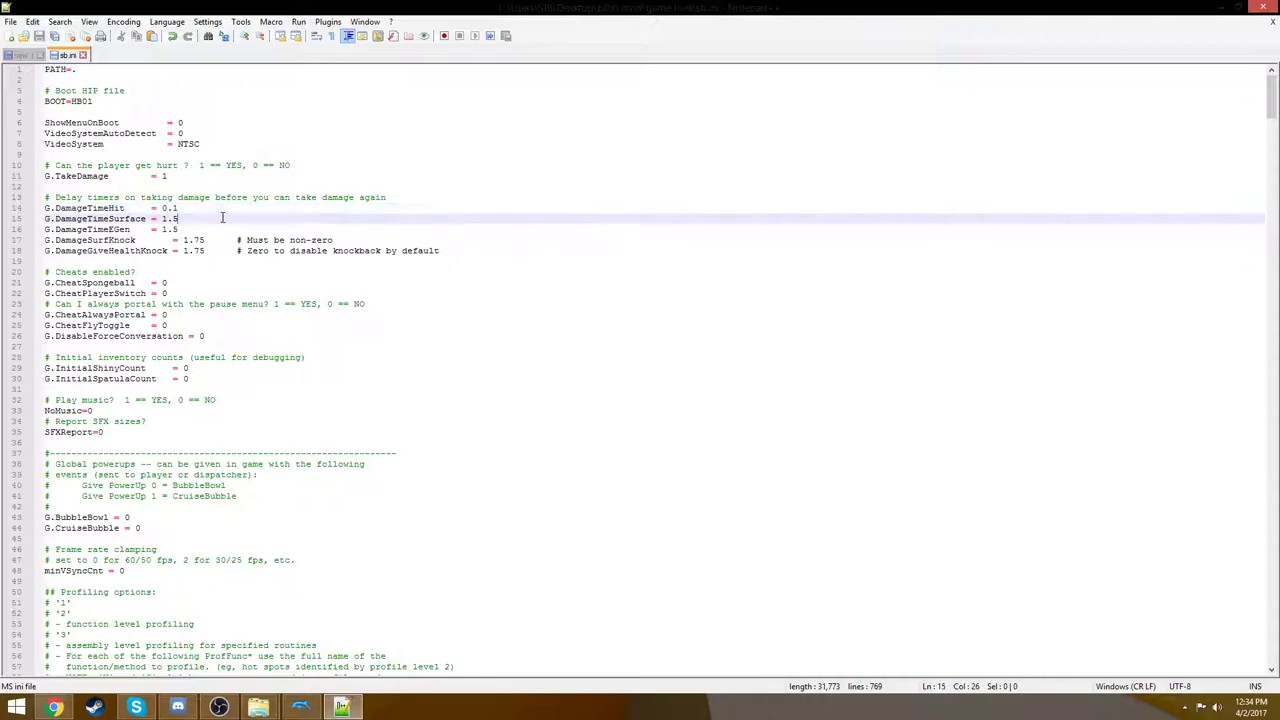
pyautogui.scroll(-1, 211, 240)
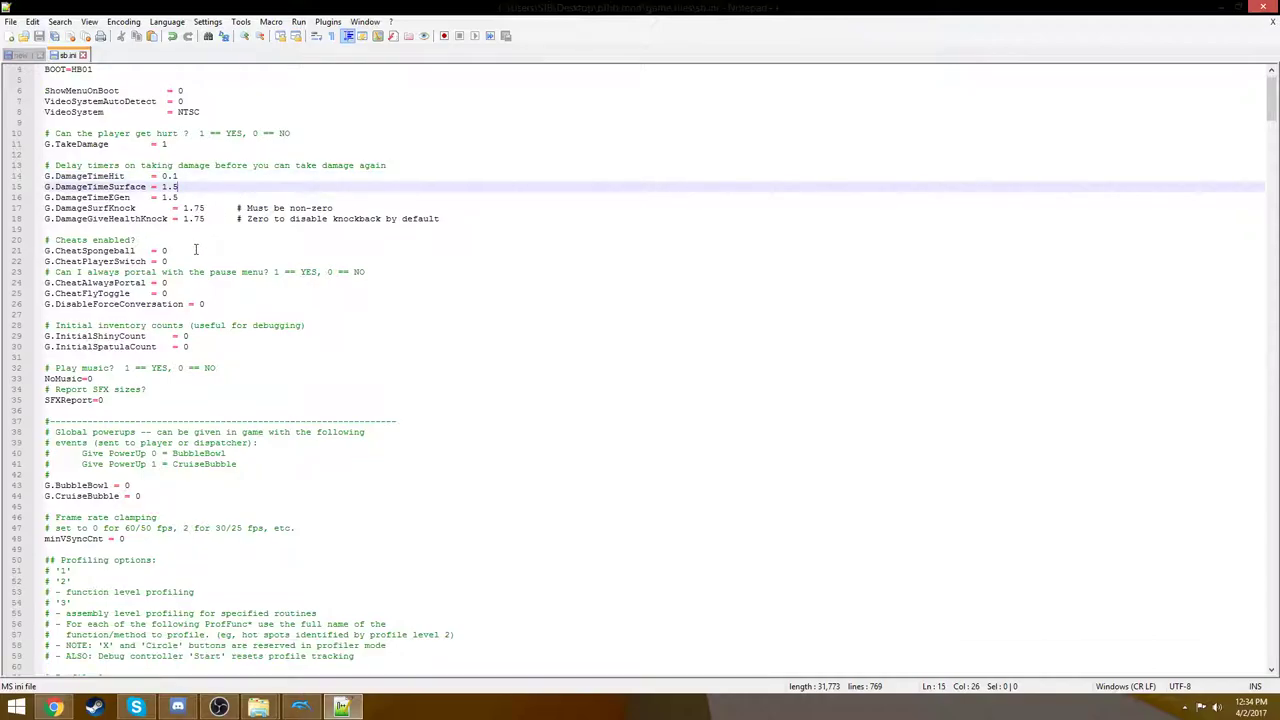
# Look through the cheat, inventory, music, power-up and profiling options in sb.ini down to the task menu list
pyautogui.scroll(-2, 197, 250)
pyautogui.scroll(-5, 176, 300)
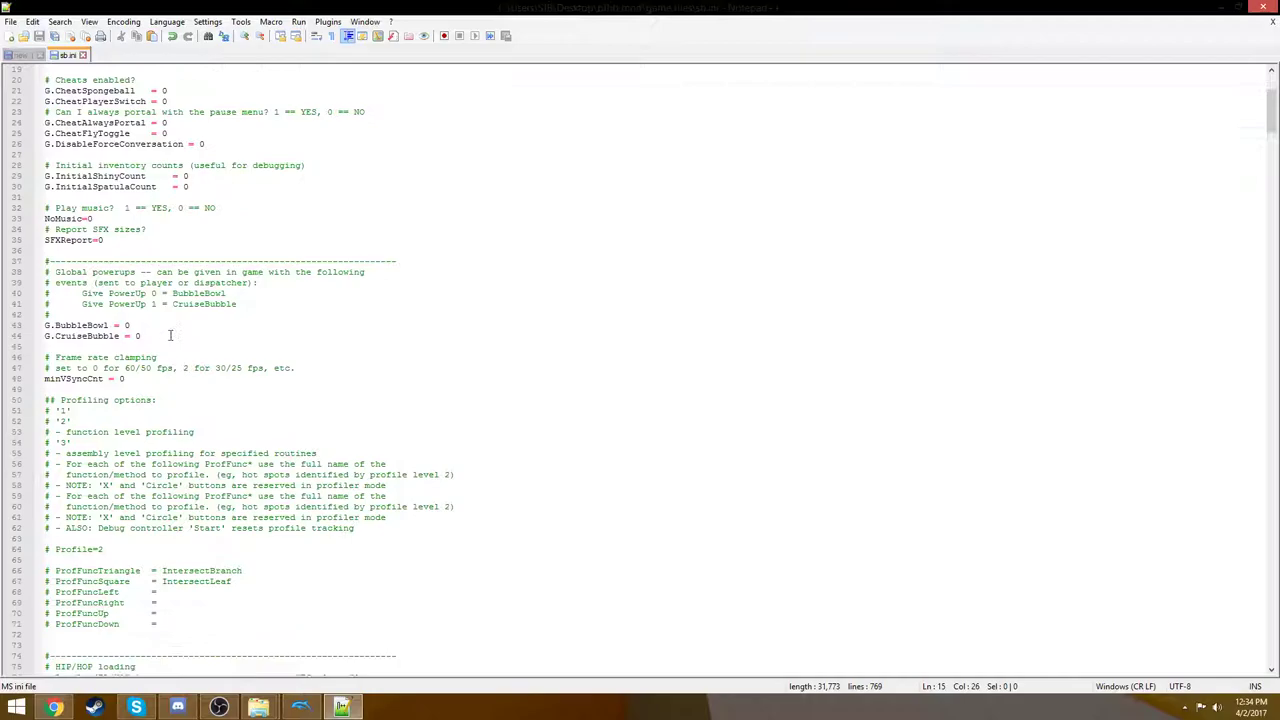
pyautogui.scroll(-2, 174, 279)
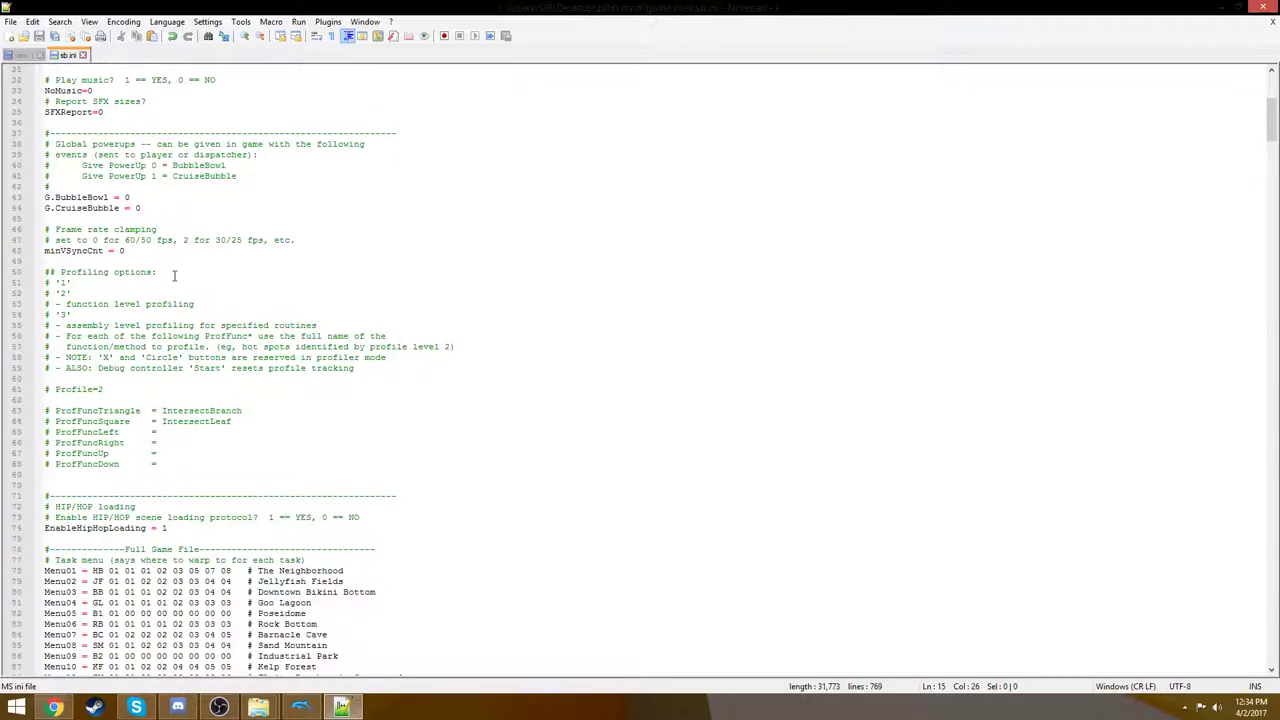
pyautogui.scroll(-1, 174, 276)
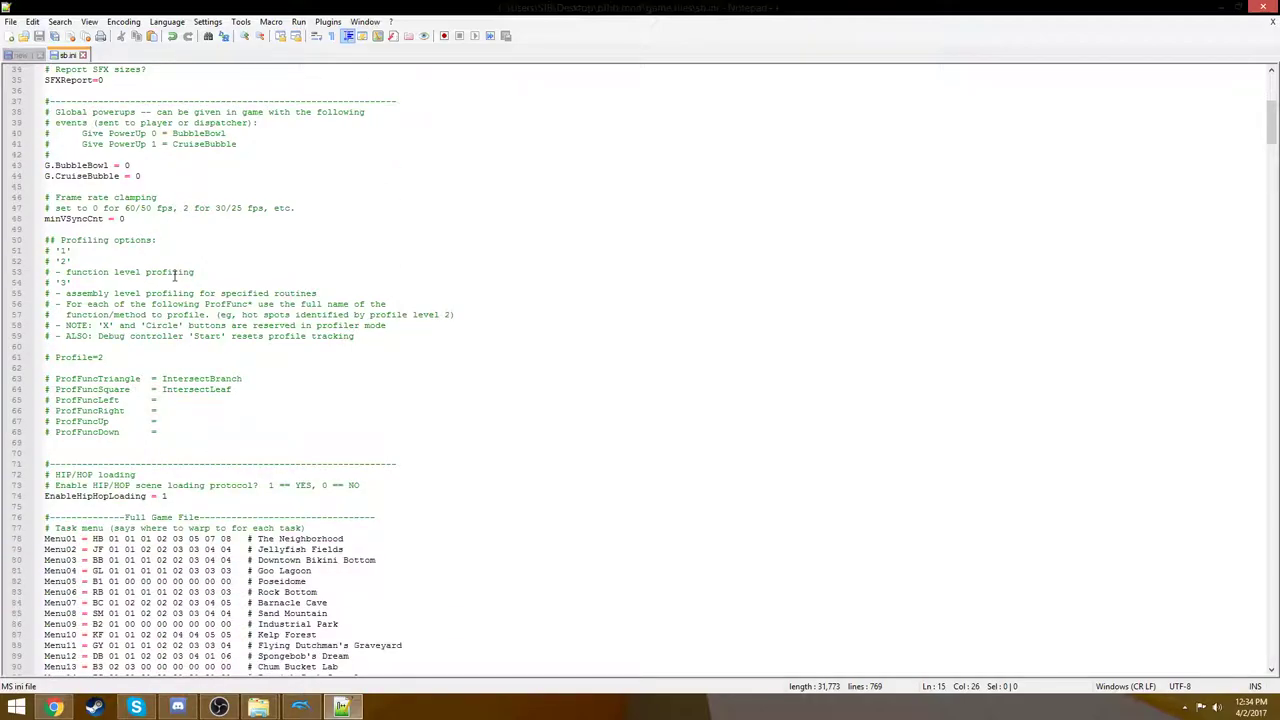
pyautogui.scroll(-6, 136, 228)
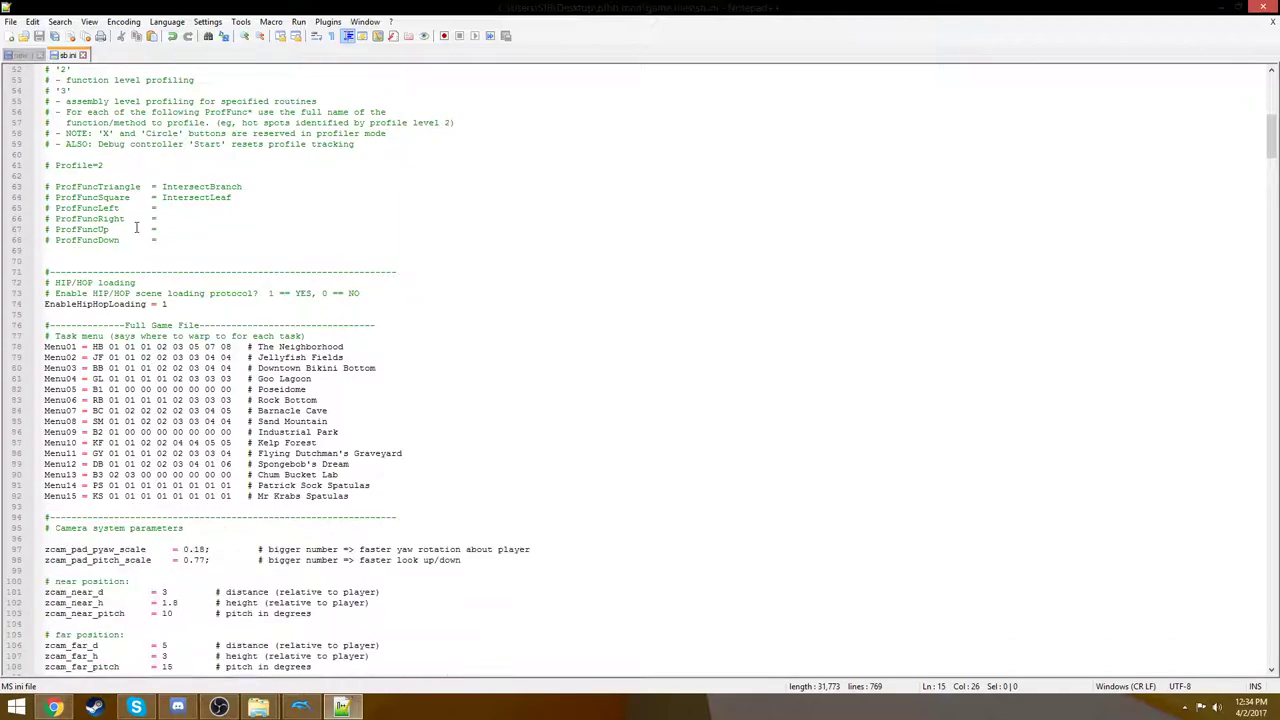
pyautogui.scroll(-3, 136, 228)
pyautogui.scroll(-2, 136, 228)
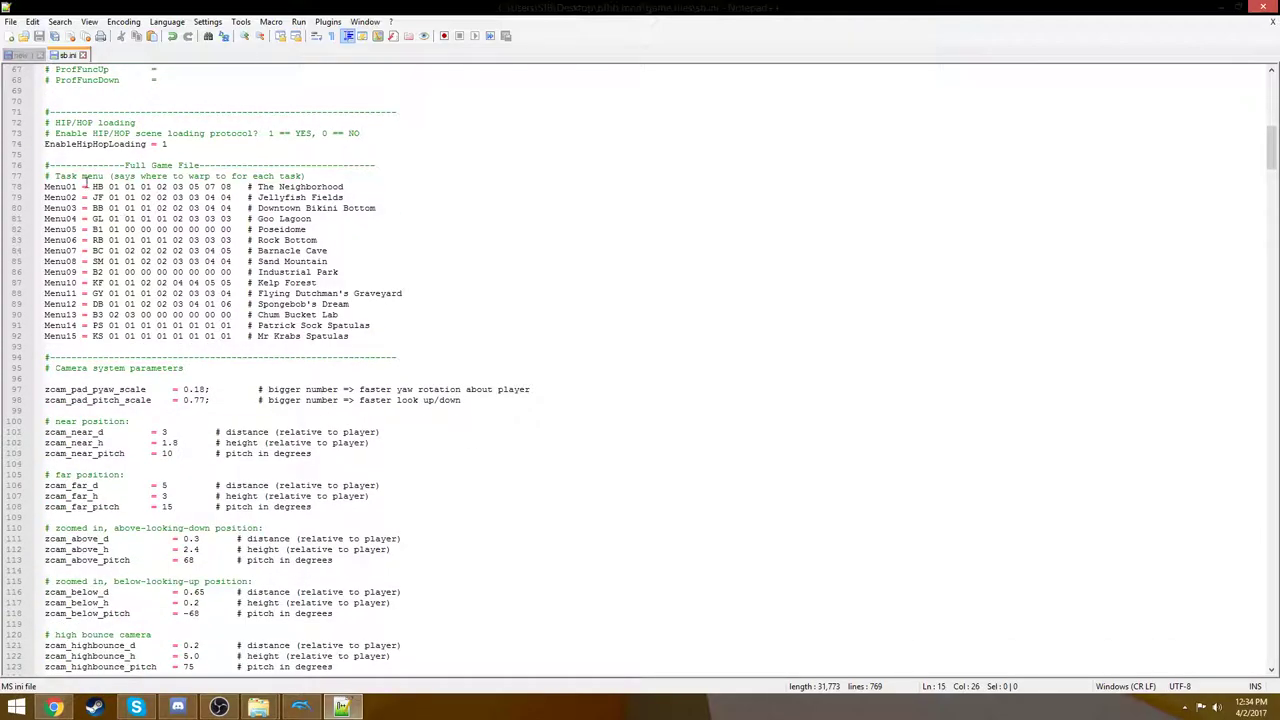
# Examine the level code and the task warp numbers in the Menu01 entry for The Neighborhood
pyautogui.doubleClick(113, 187)
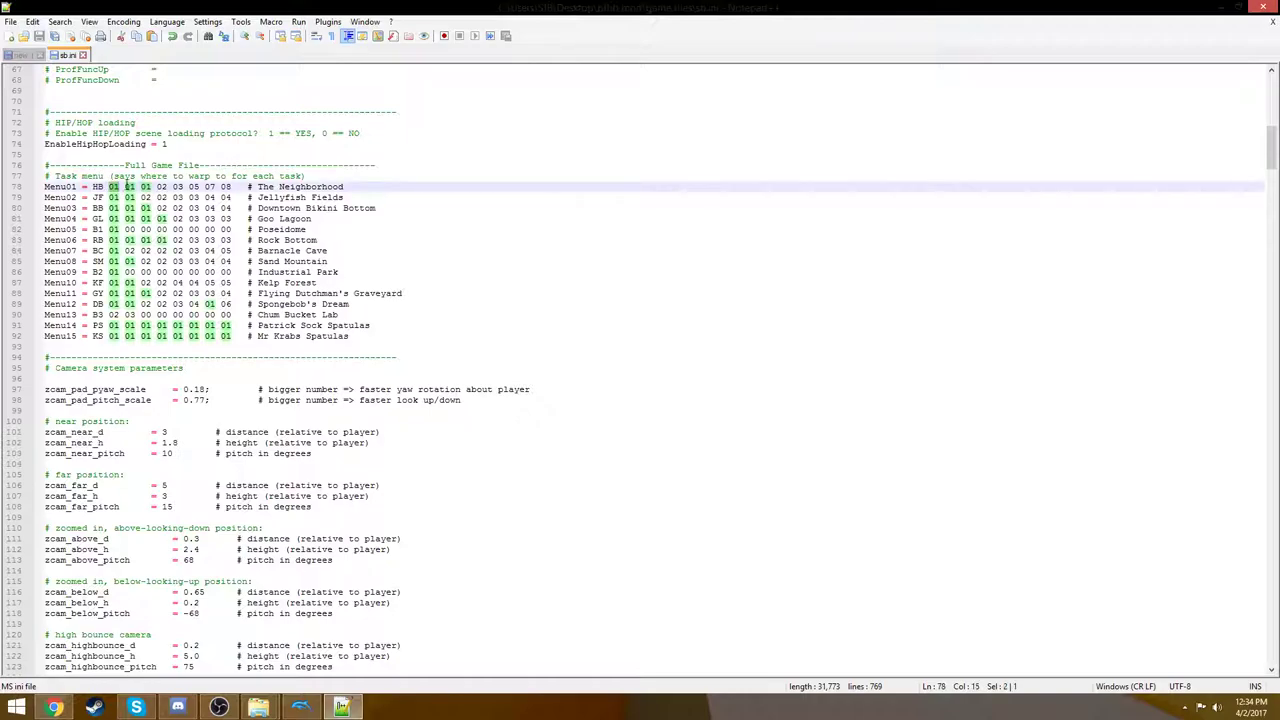
pyautogui.click(97, 187)
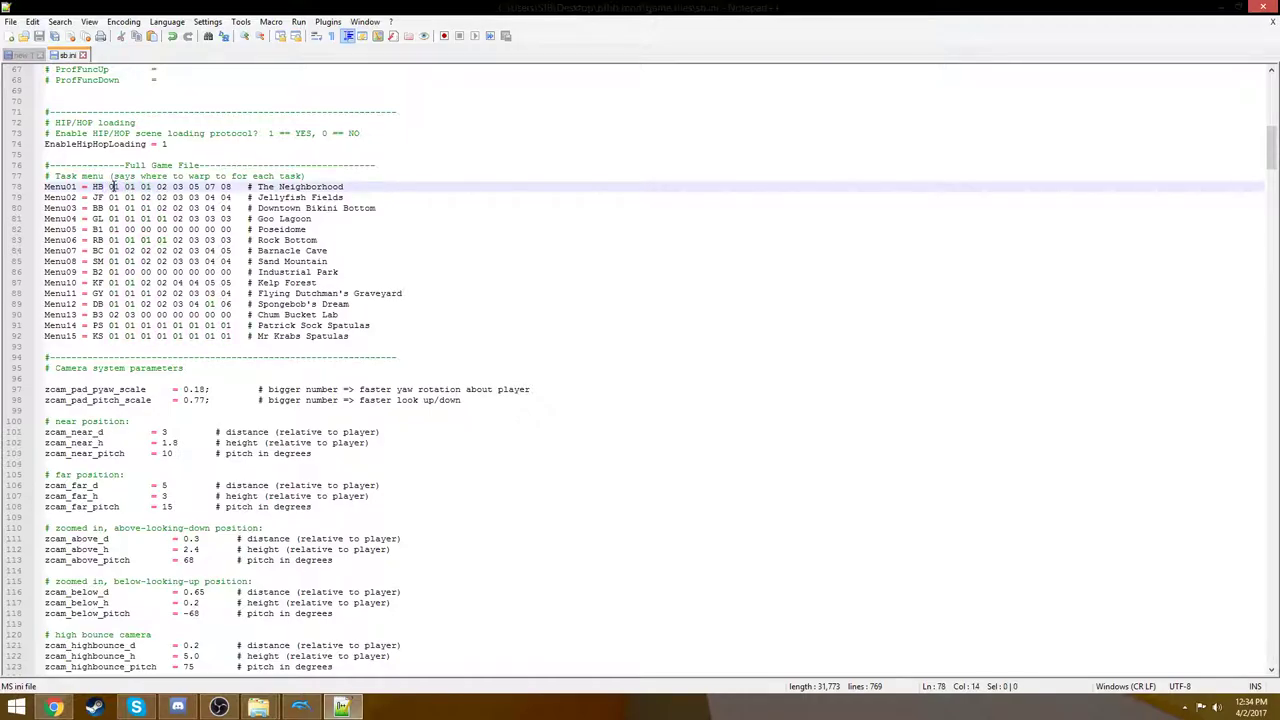
pyautogui.doubleClick(113, 187)
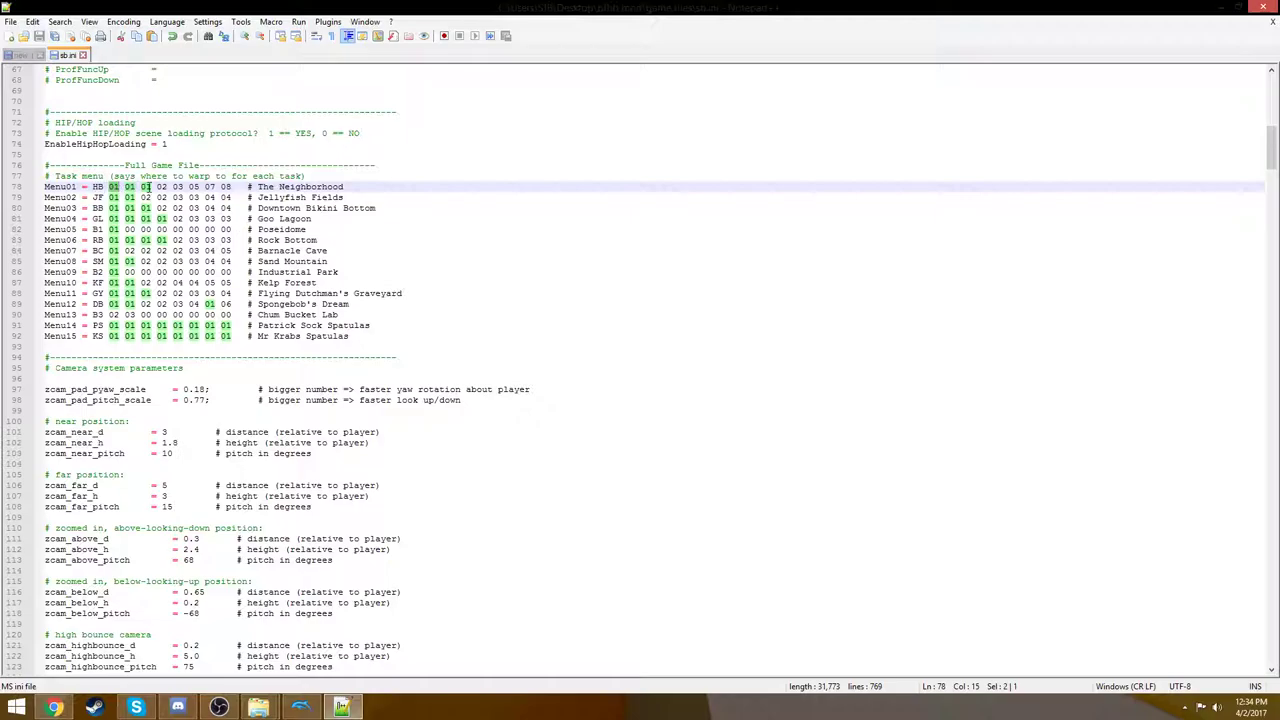
pyautogui.doubleClick(161, 187)
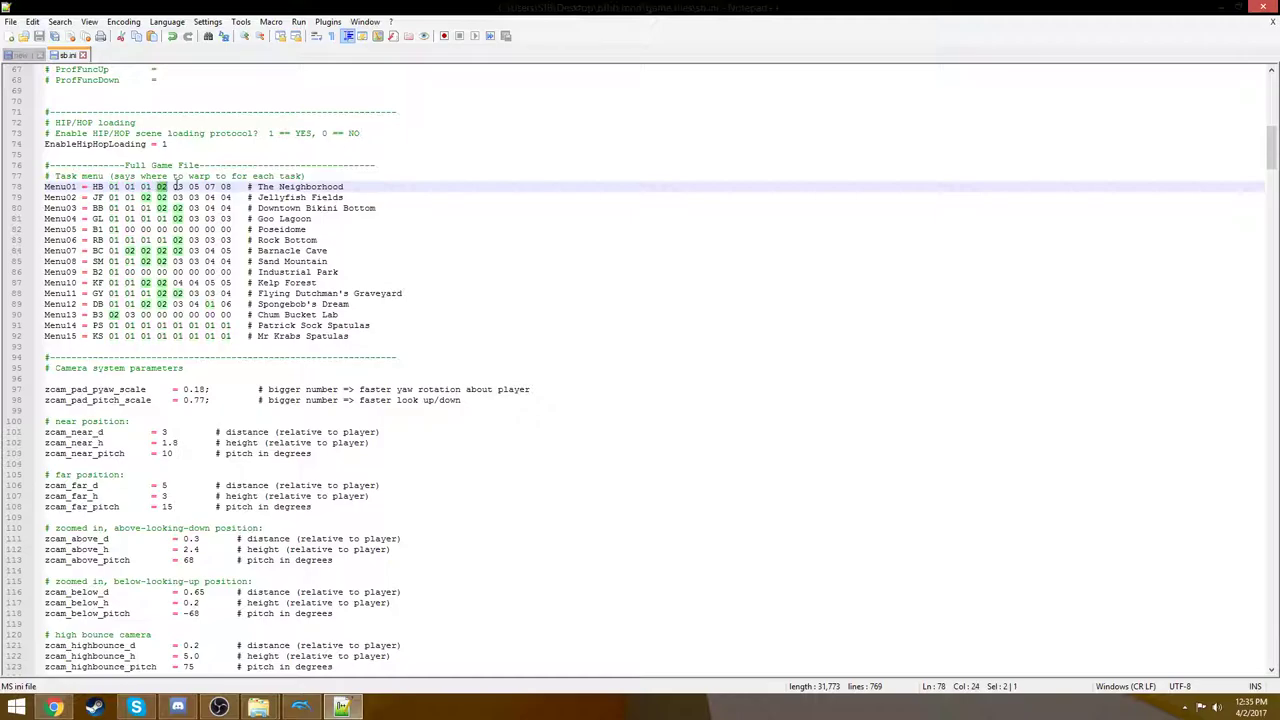
pyautogui.doubleClick(177, 187)
pyautogui.doubleClick(209, 187)
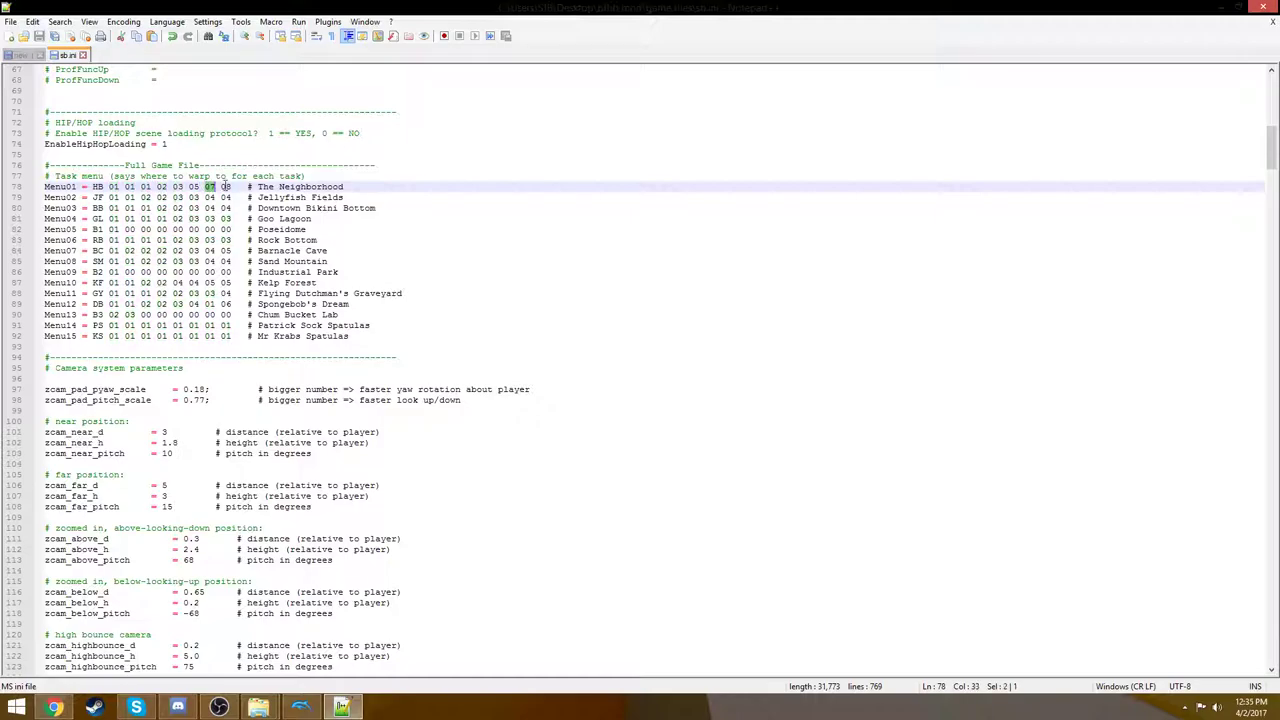
pyautogui.doubleClick(225, 187)
# Examine the groups of task warp numbers in the Menu06 entry for Rock Bottom
pyautogui.scroll(4, 225, 190)
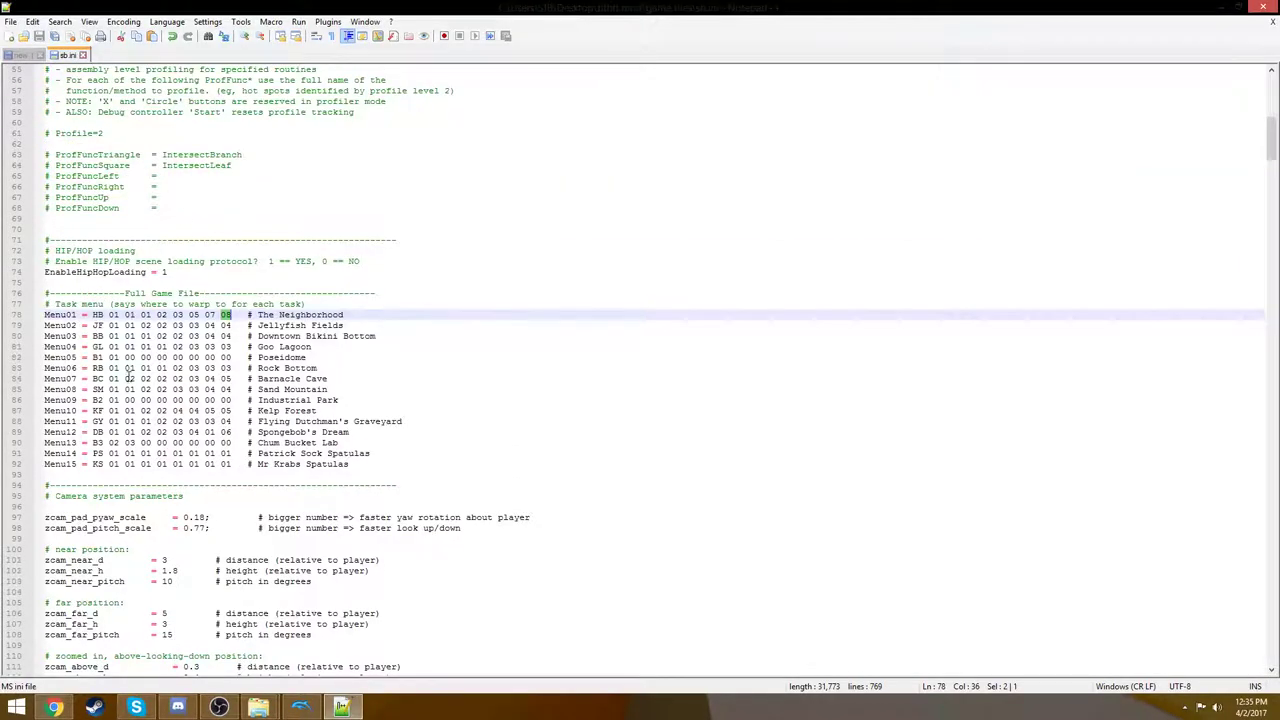
pyautogui.doubleClick(114, 368)
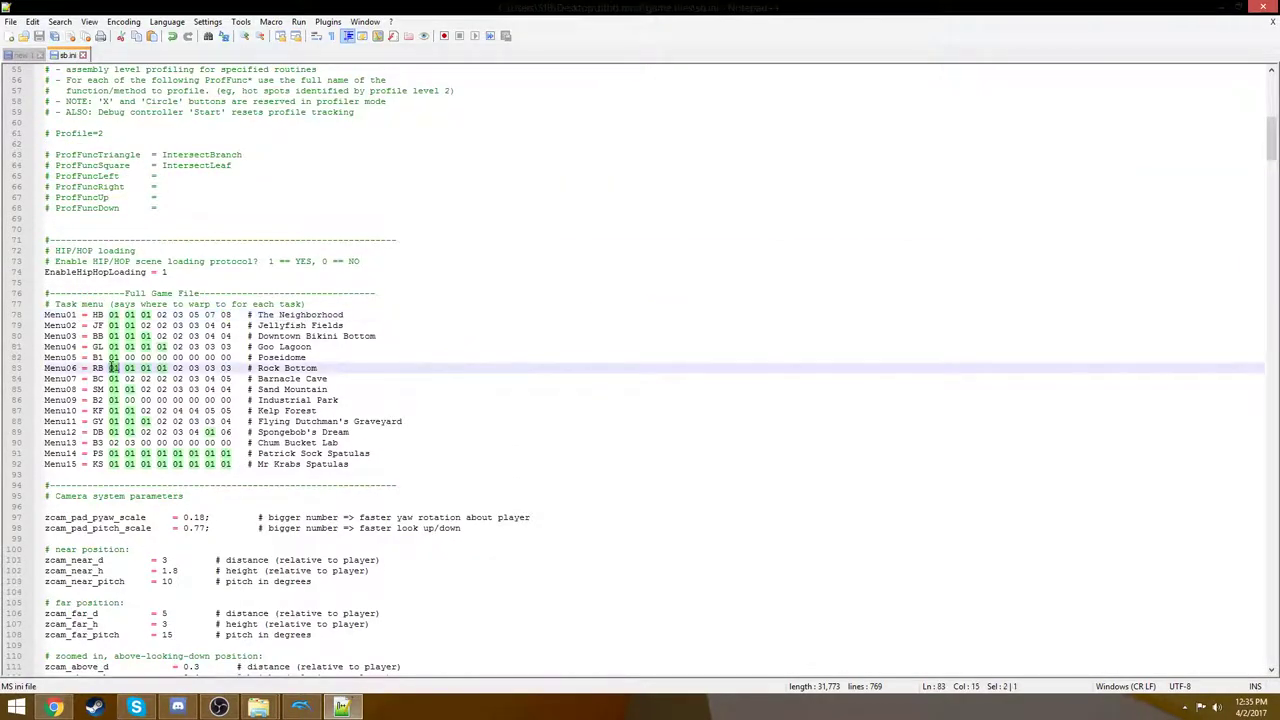
pyautogui.moveTo(114, 368); pyautogui.dragTo(163, 370)
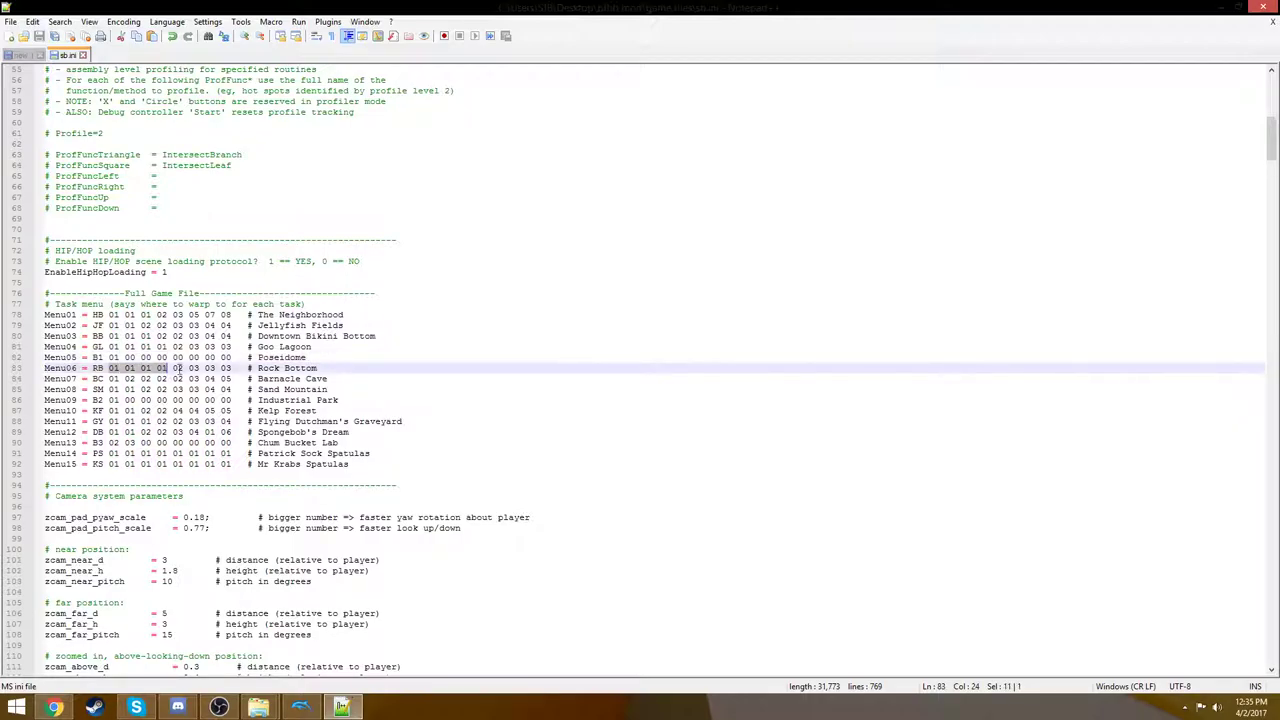
pyautogui.click(177, 370)
pyautogui.doubleClick(178, 369)
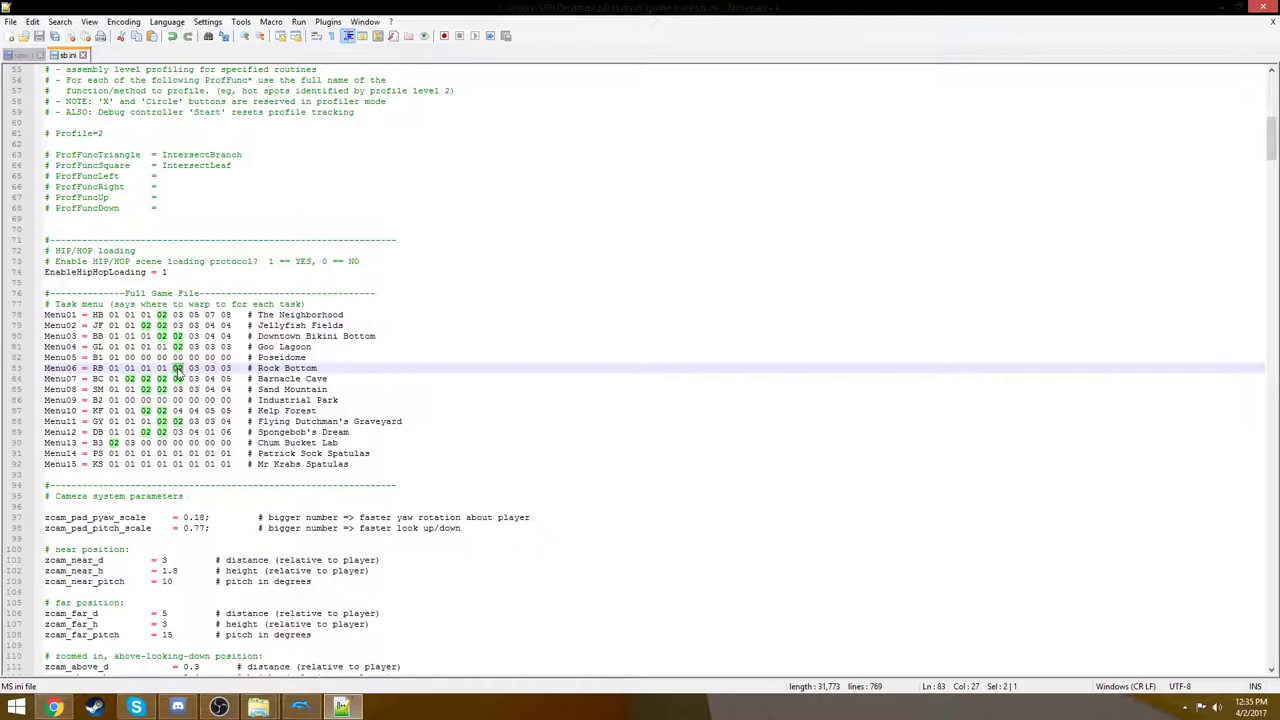
pyautogui.moveTo(188, 369); pyautogui.dragTo(231, 369)
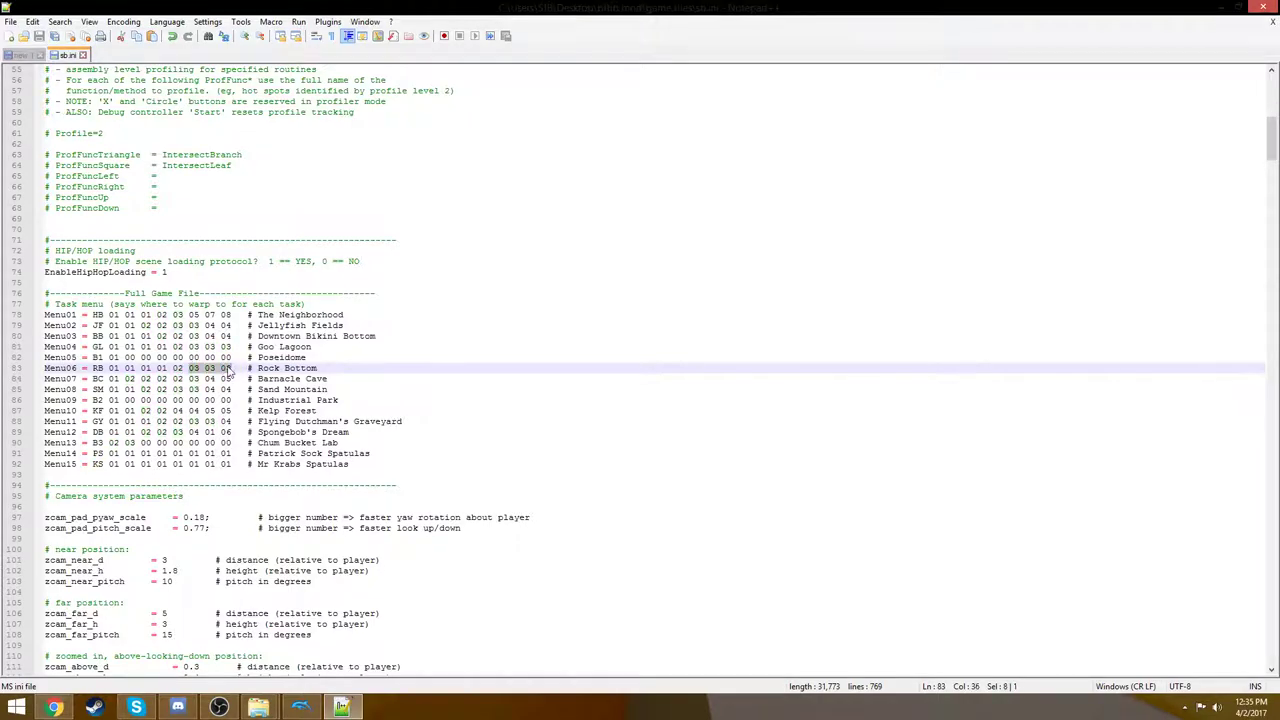
pyautogui.scroll(-5, 112, 342)
pyautogui.scroll(7, 126, 328)
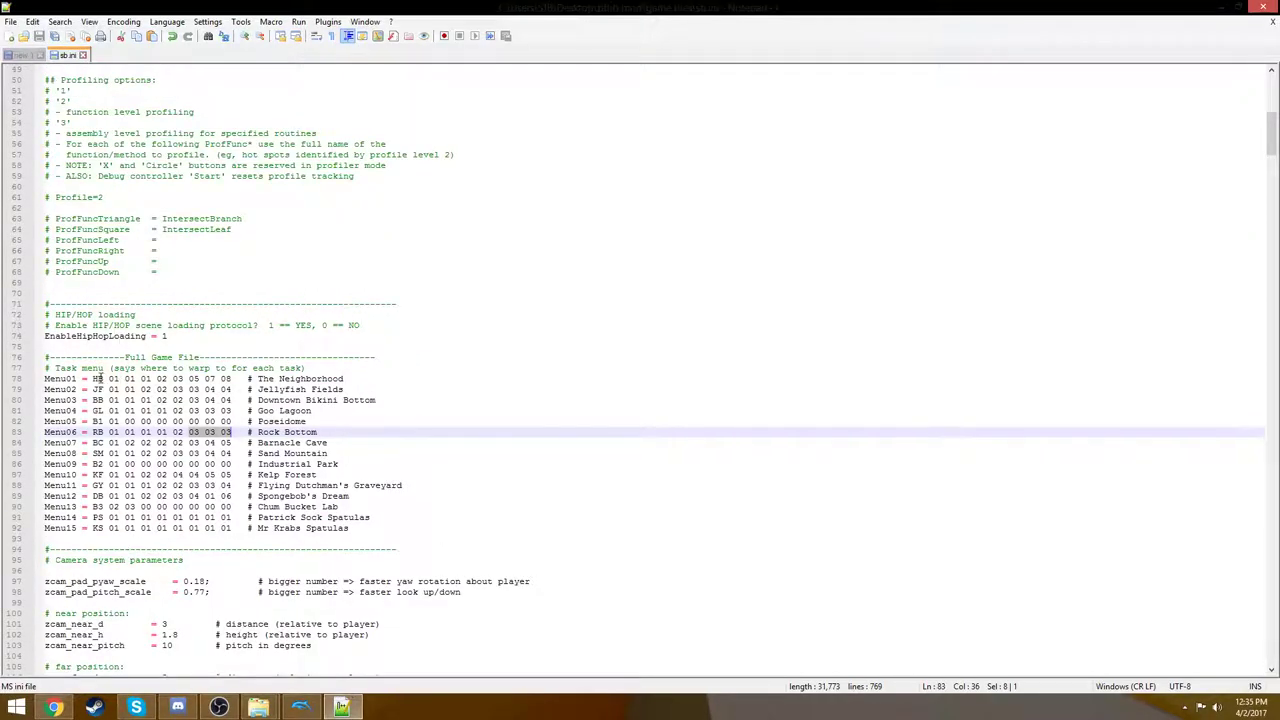
# Compare the full Menu01 warp entry and its first level number with the rest of the task menu list
pyautogui.moveTo(94, 378); pyautogui.dragTo(229, 378)
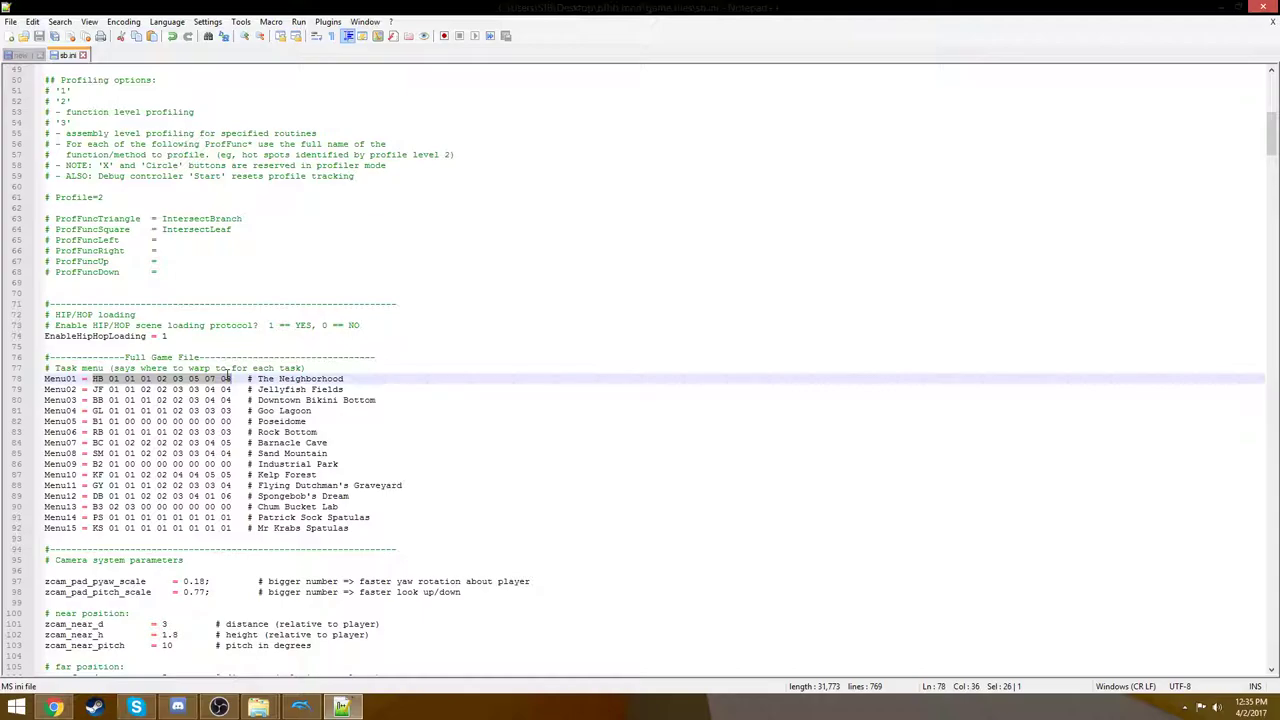
pyautogui.doubleClick(114, 379)
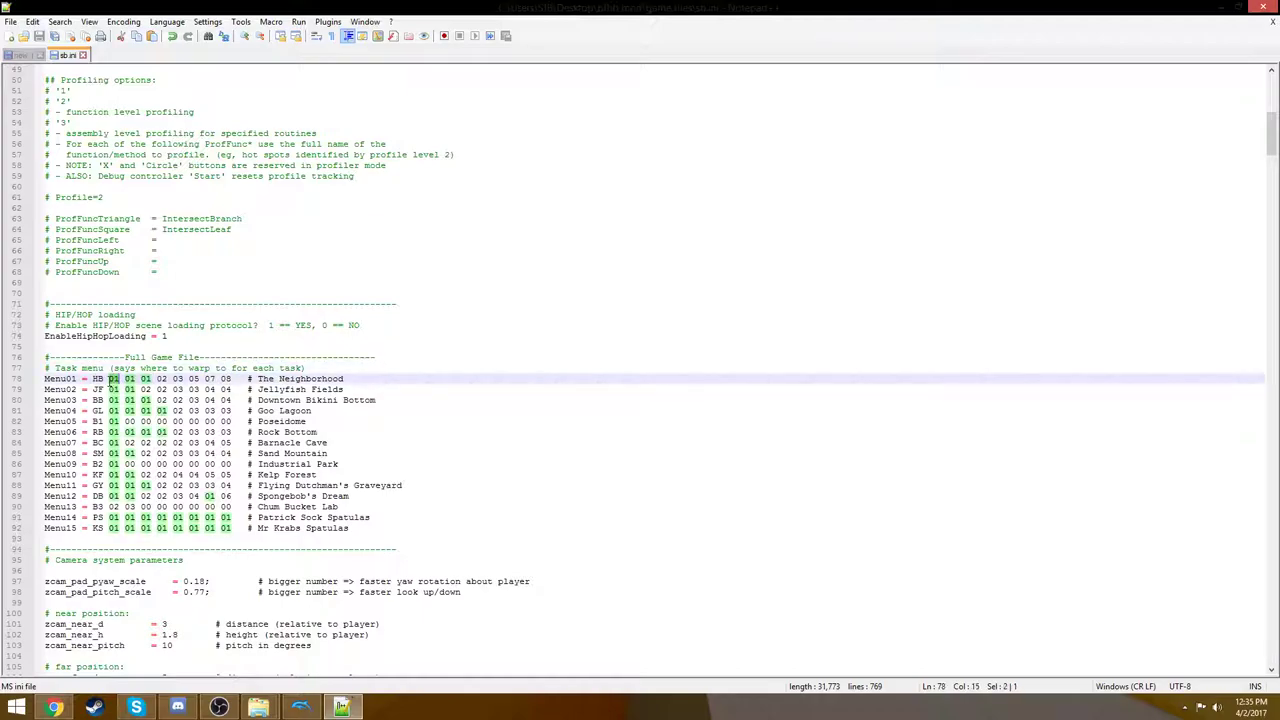
pyautogui.click(99, 384)
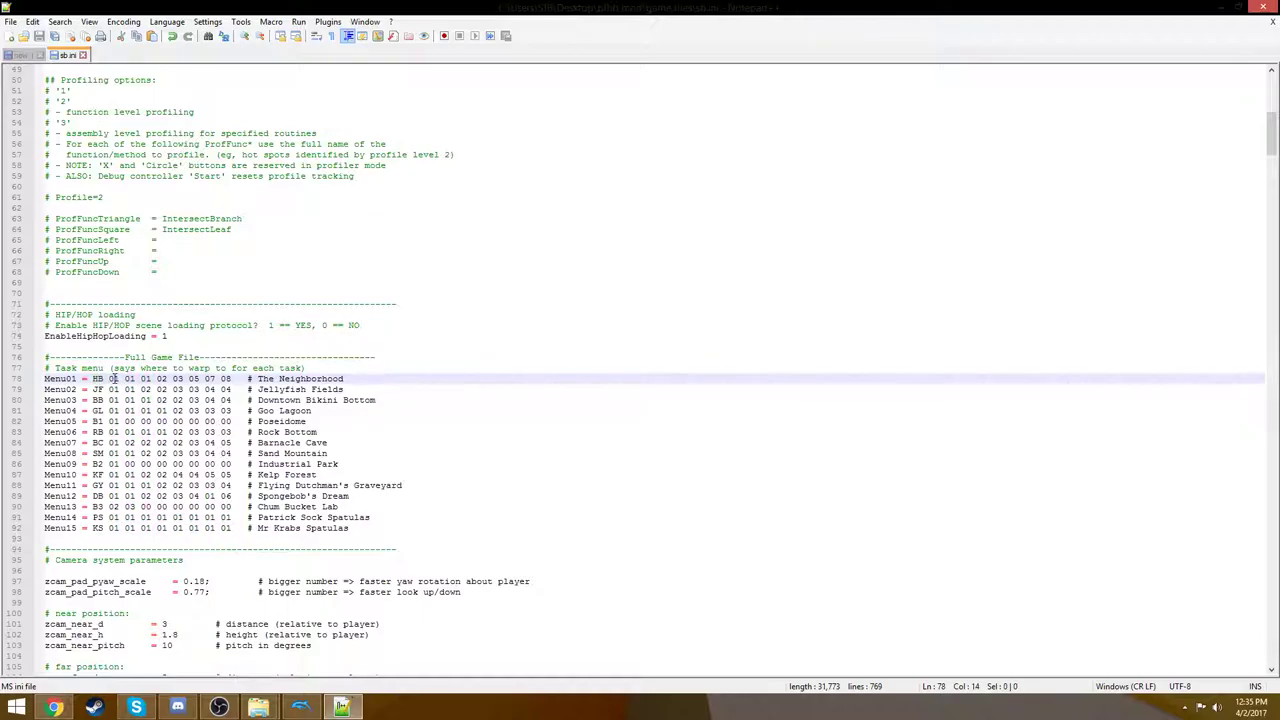
pyautogui.doubleClick(114, 379)
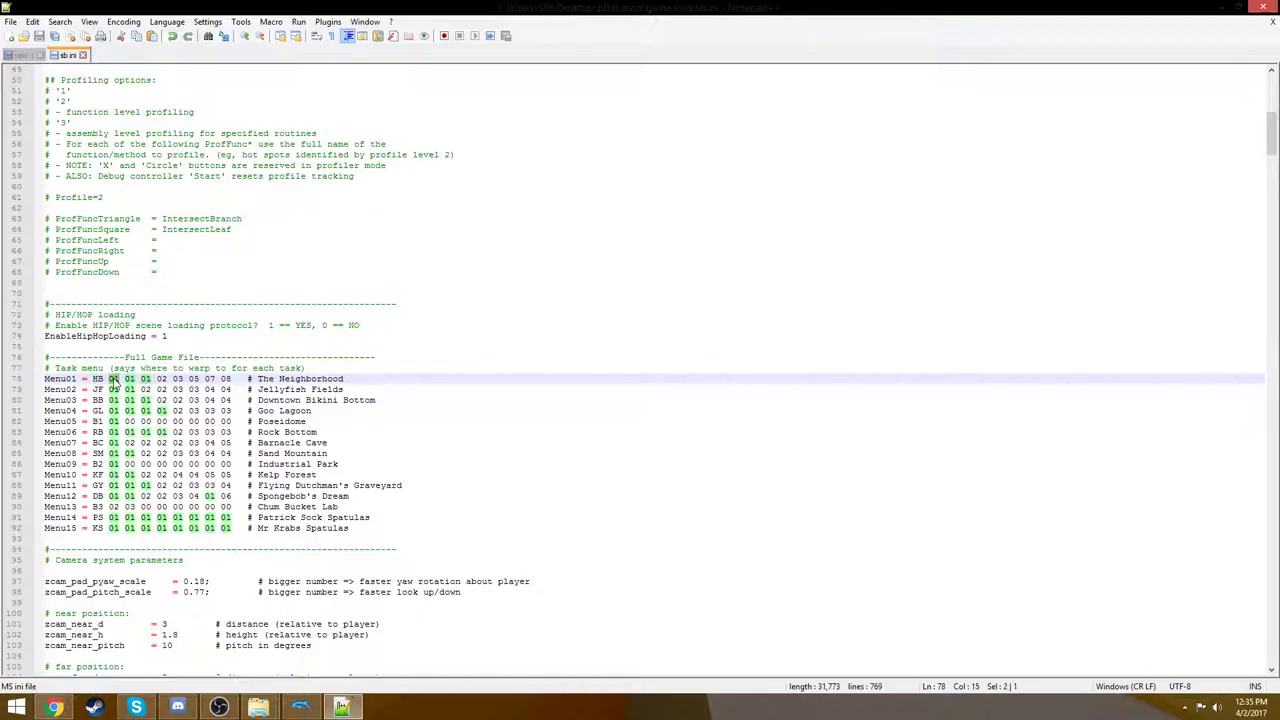
pyautogui.moveTo(45, 379); pyautogui.dragTo(220, 528)
# Replace the JF level code in the Menu02 Jellyfish Fields entry with HB
pyautogui.doubleClick(97, 389)
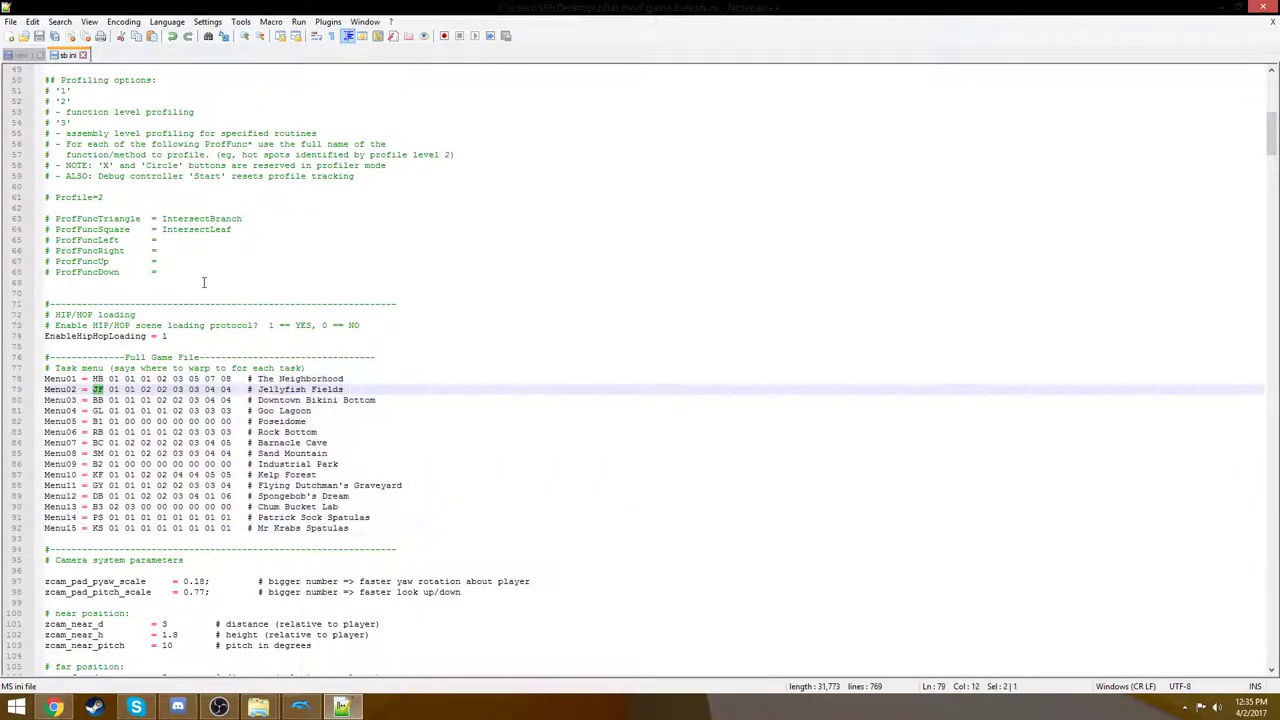
pyautogui.write('HB')
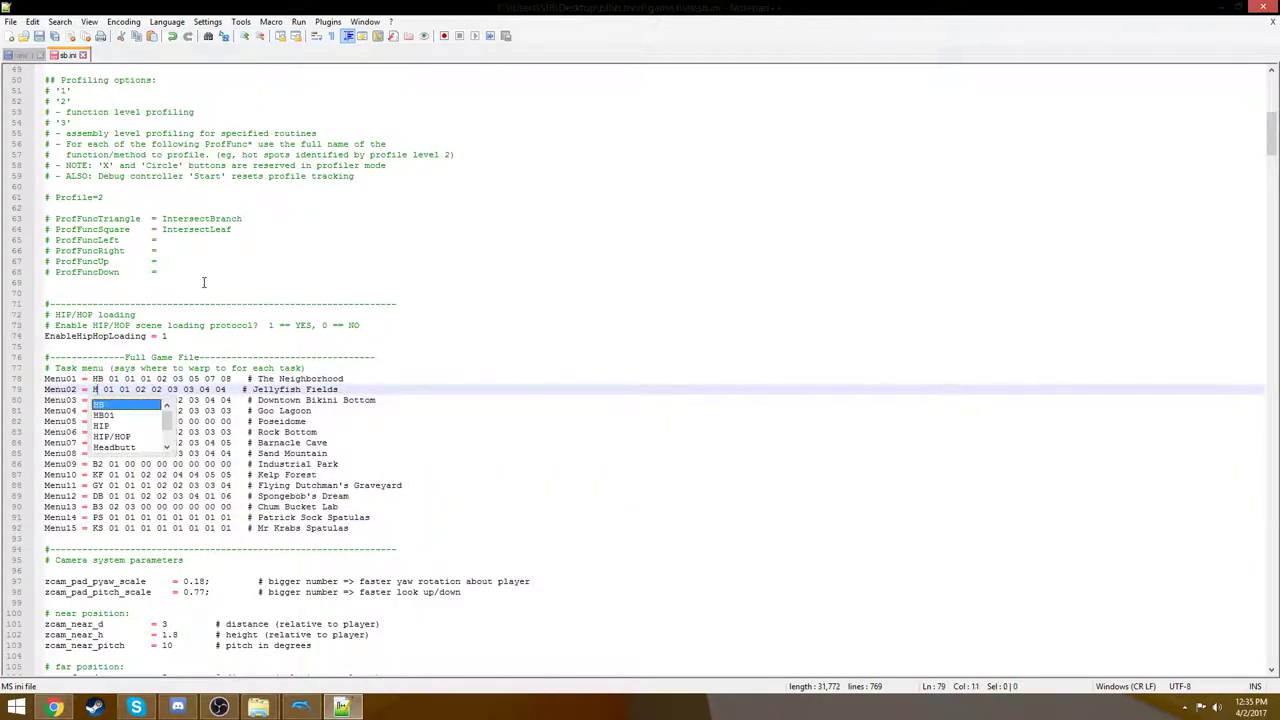
pyautogui.click(172, 273)
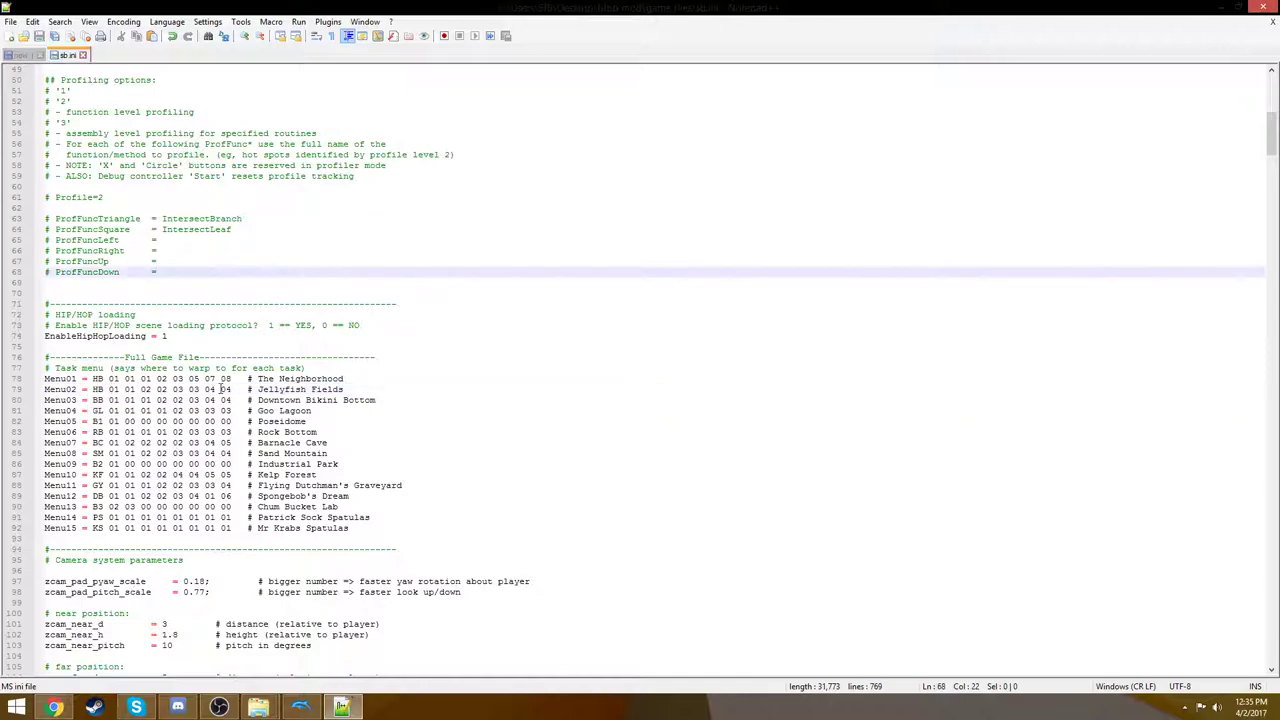
# Undo the level code change in the Menu02 Jellyfish Fields entry
pyautogui.hotkey('ctrl', 'z')
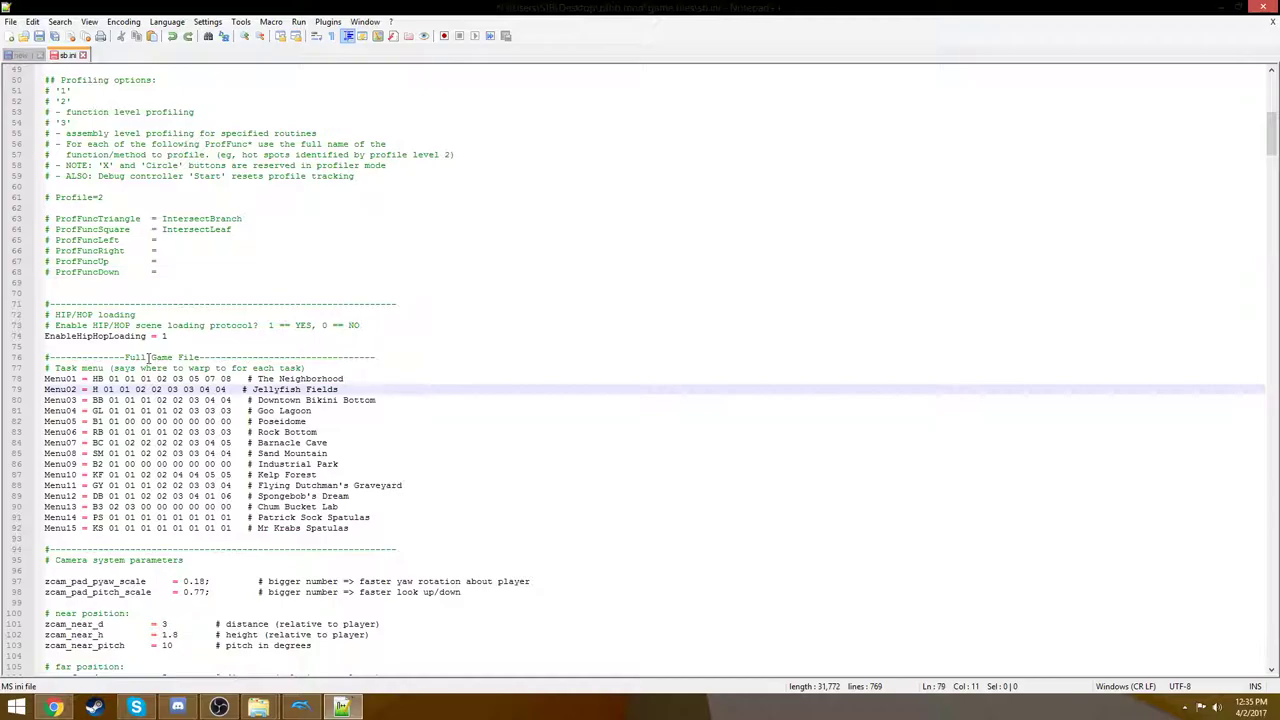
pyautogui.hotkey('ctrl', 'z')
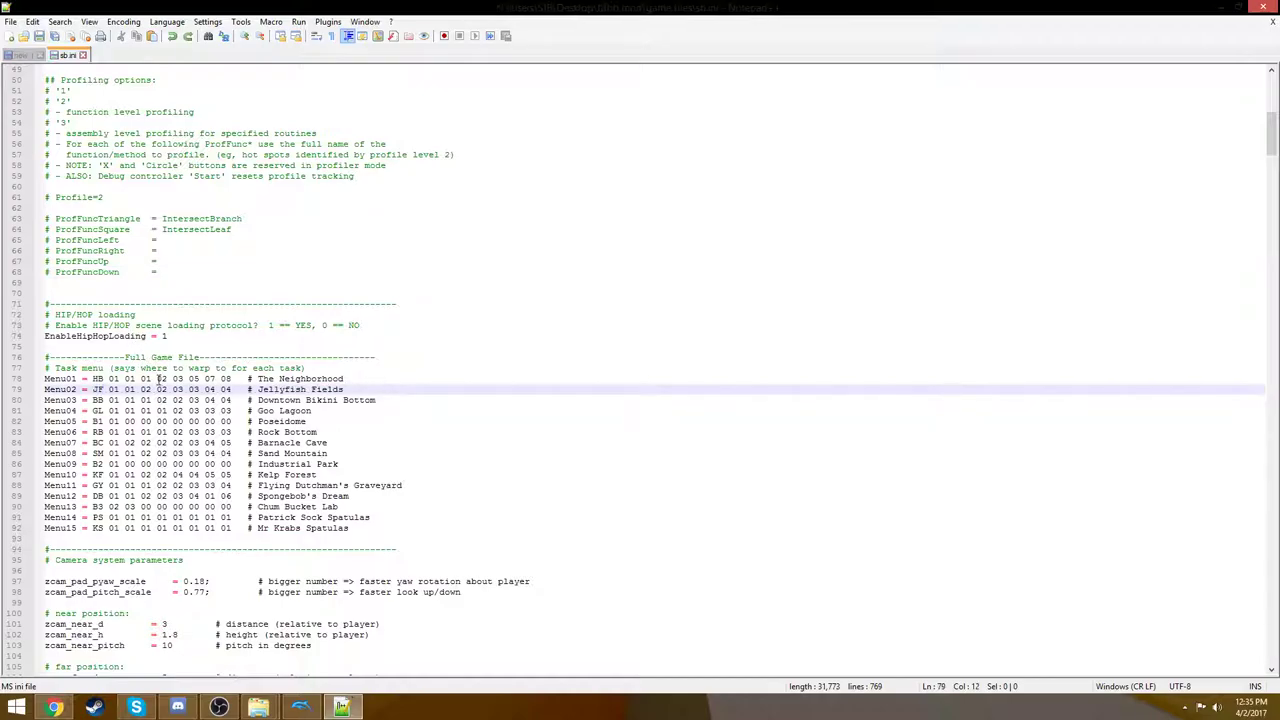
pyautogui.click(156, 378)
# Look through the camera system parameters, including the near, far, zoomed, wall jump, collision and rotation settings
pyautogui.scroll(-2, 156, 372)
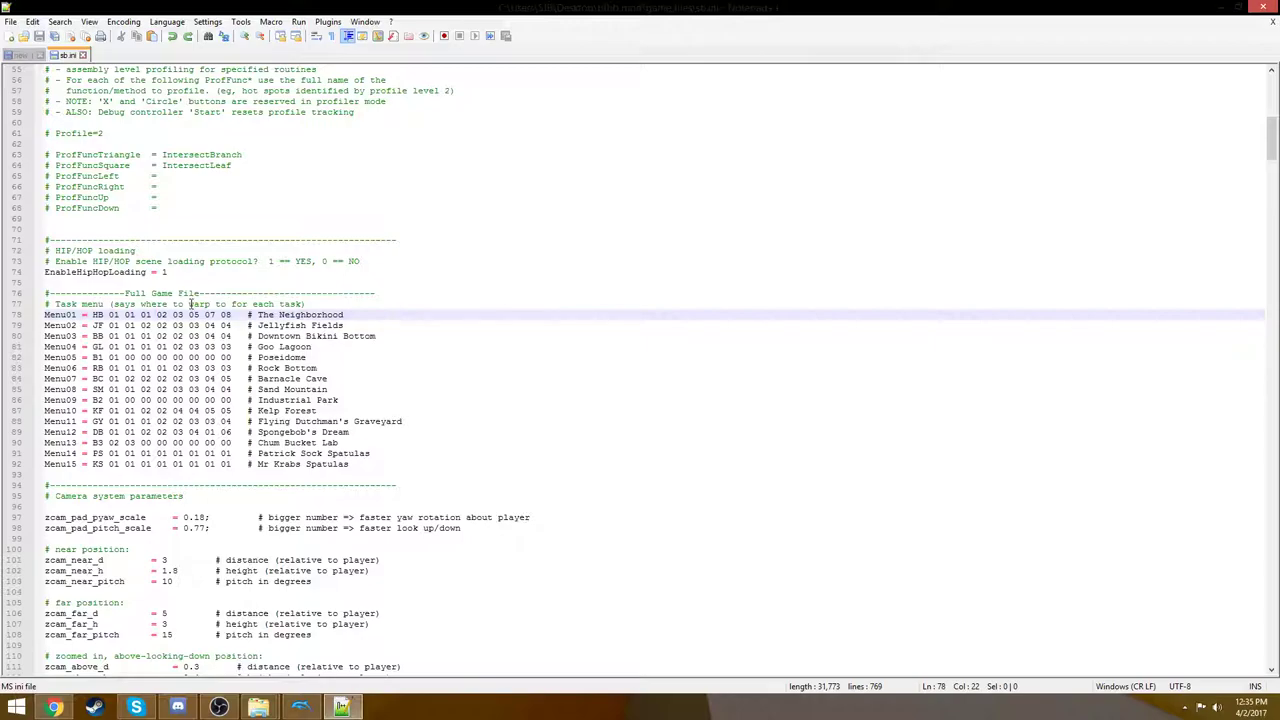
pyautogui.scroll(-5, 191, 305)
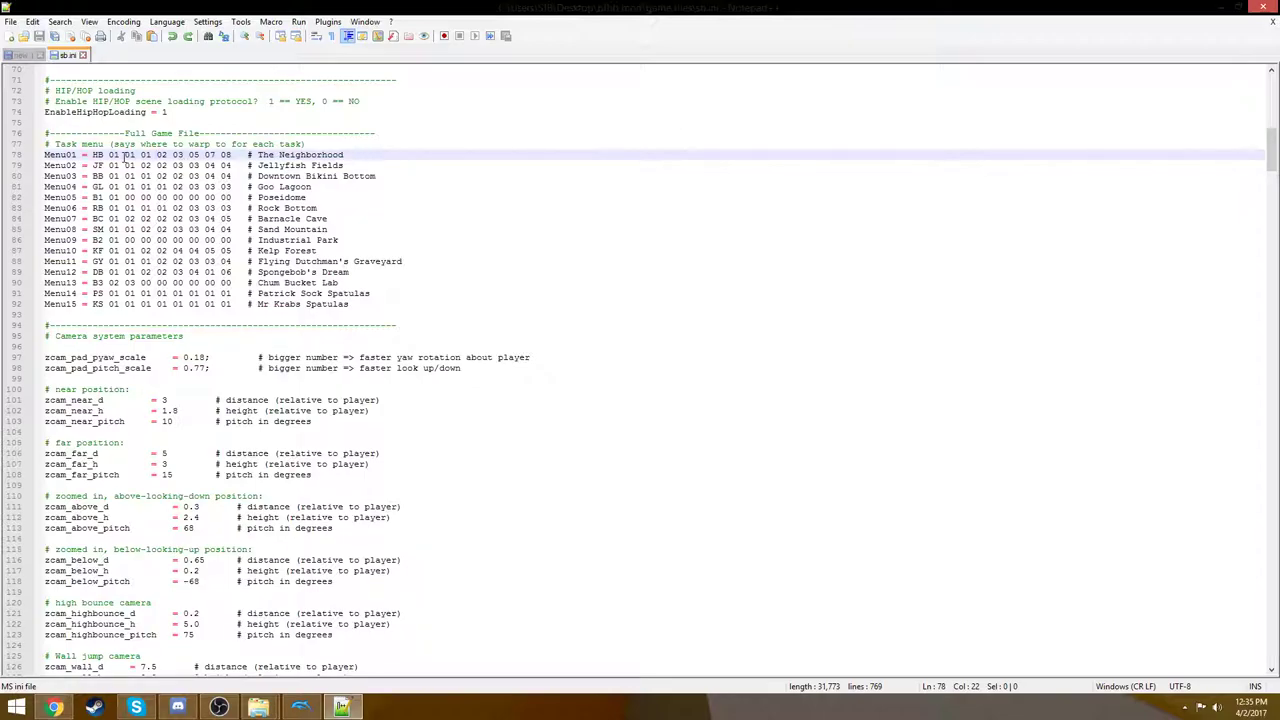
pyautogui.scroll(-9, 252, 212)
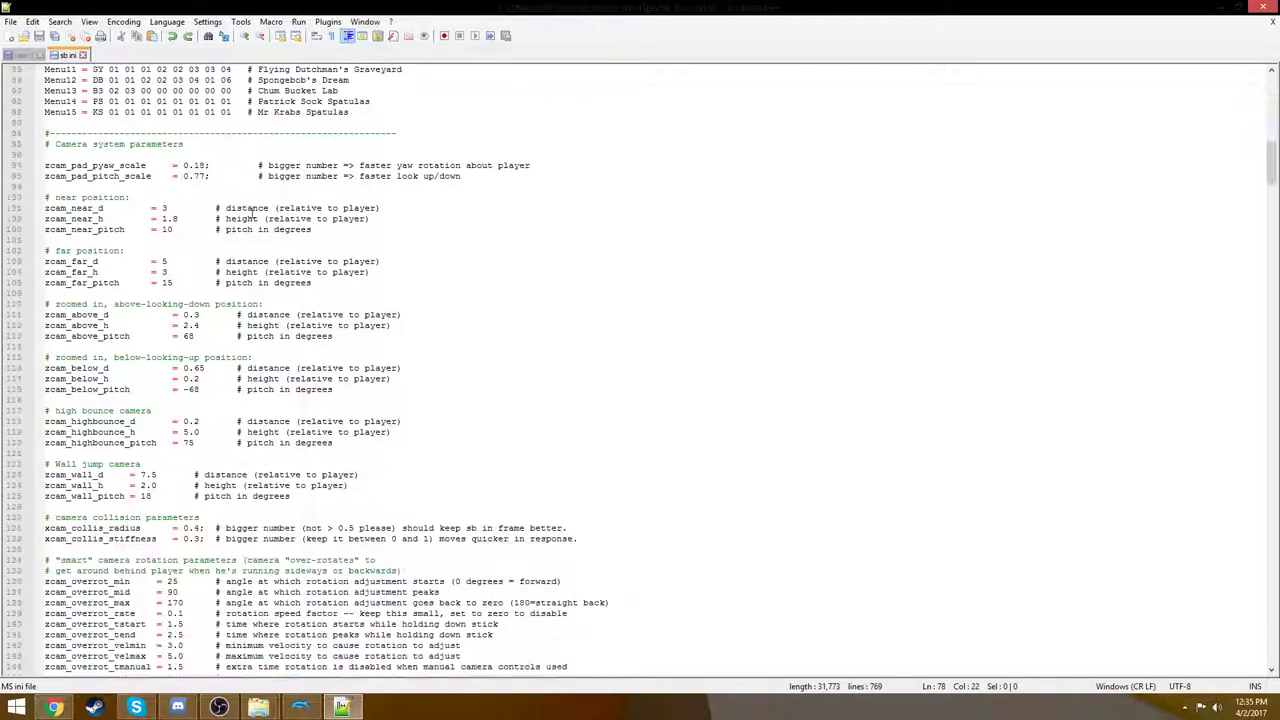
pyautogui.scroll(2, 252, 212)
pyautogui.scroll(-3, 252, 212)
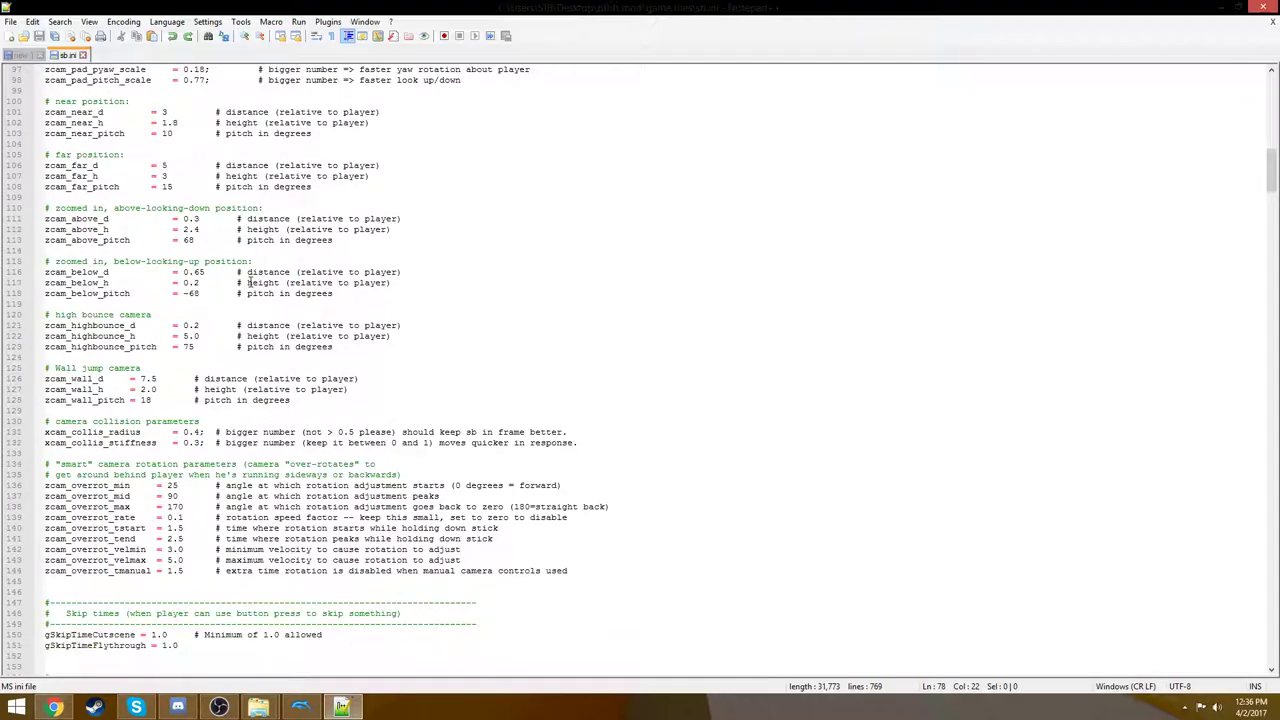
pyautogui.scroll(-4, 250, 282)
pyautogui.scroll(-1, 369, 221)
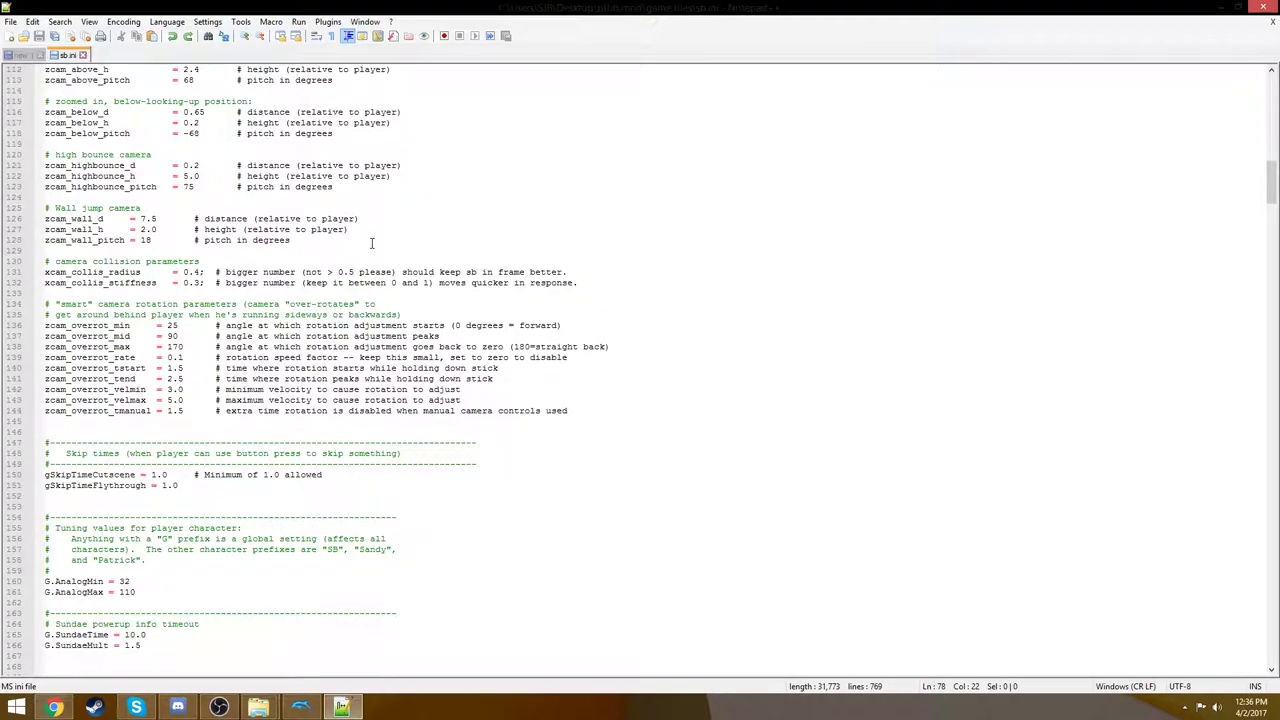
pyautogui.scroll(-4, 371, 243)
pyautogui.scroll(1, 371, 243)
pyautogui.scroll(-2, 371, 243)
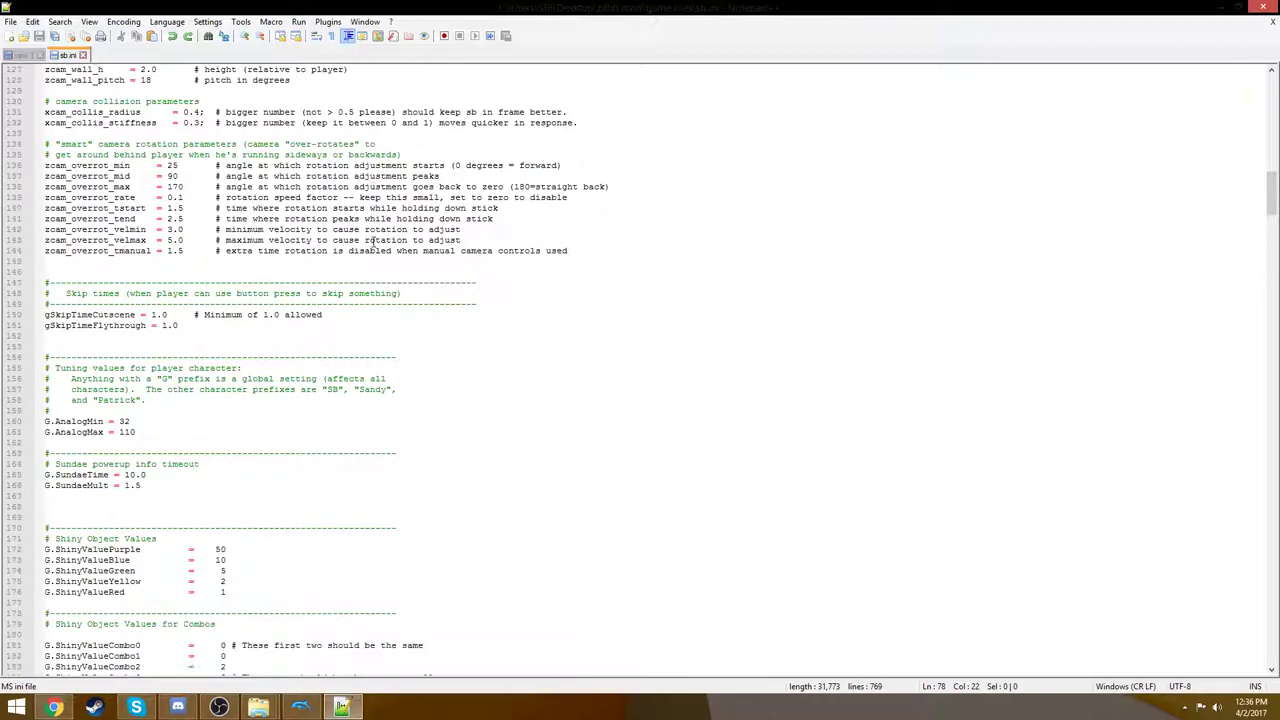
# Examine the gSkipTimeCutscene and gSkipTimeFlythrough values in the skip times section
pyautogui.scroll(-1, 371, 243)
pyautogui.scroll(-2, 245, 284)
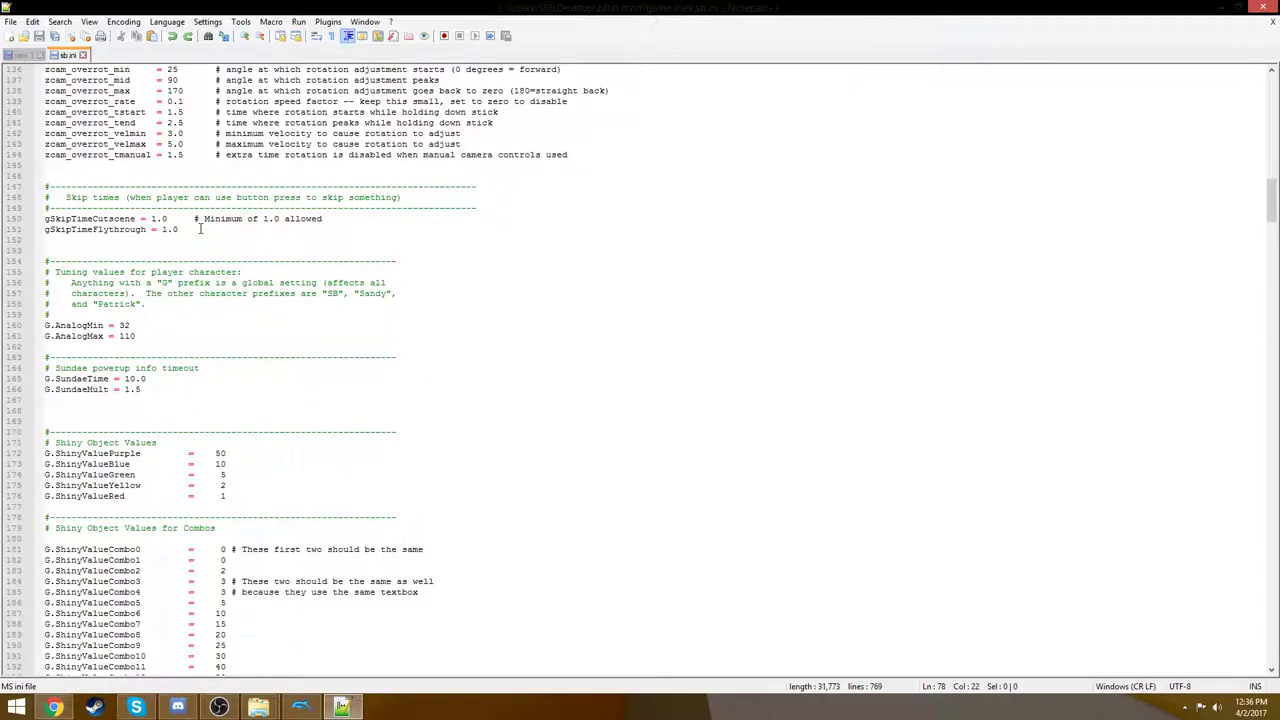
pyautogui.click(200, 229)
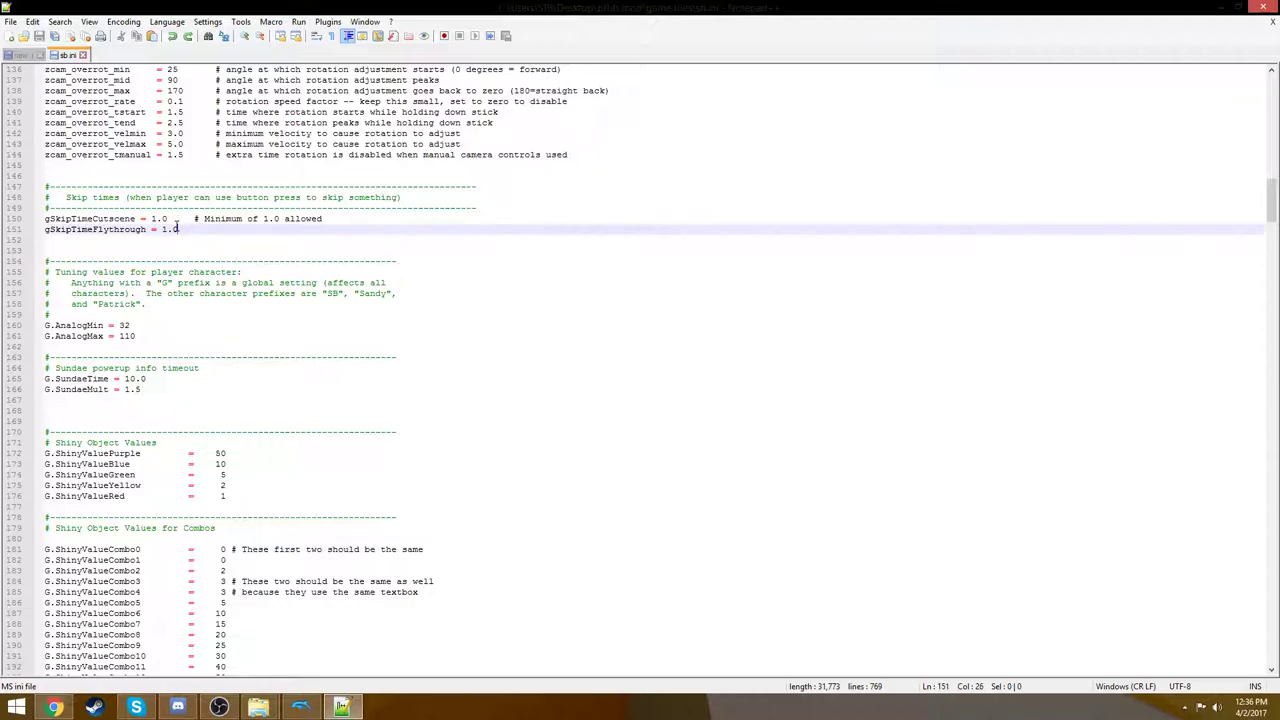
pyautogui.click(172, 218)
pyautogui.moveTo(172, 218); pyautogui.dragTo(151, 218)
pyautogui.click(151, 218)
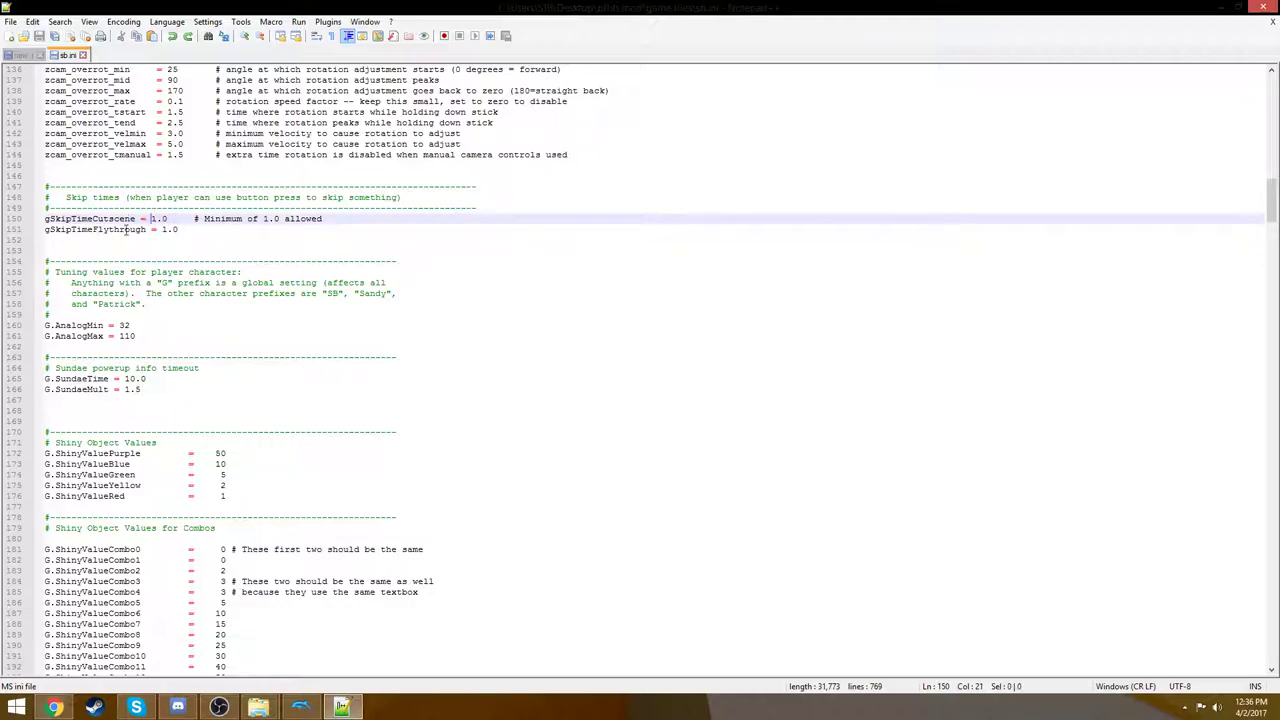
pyautogui.scroll(-3, 412, 202)
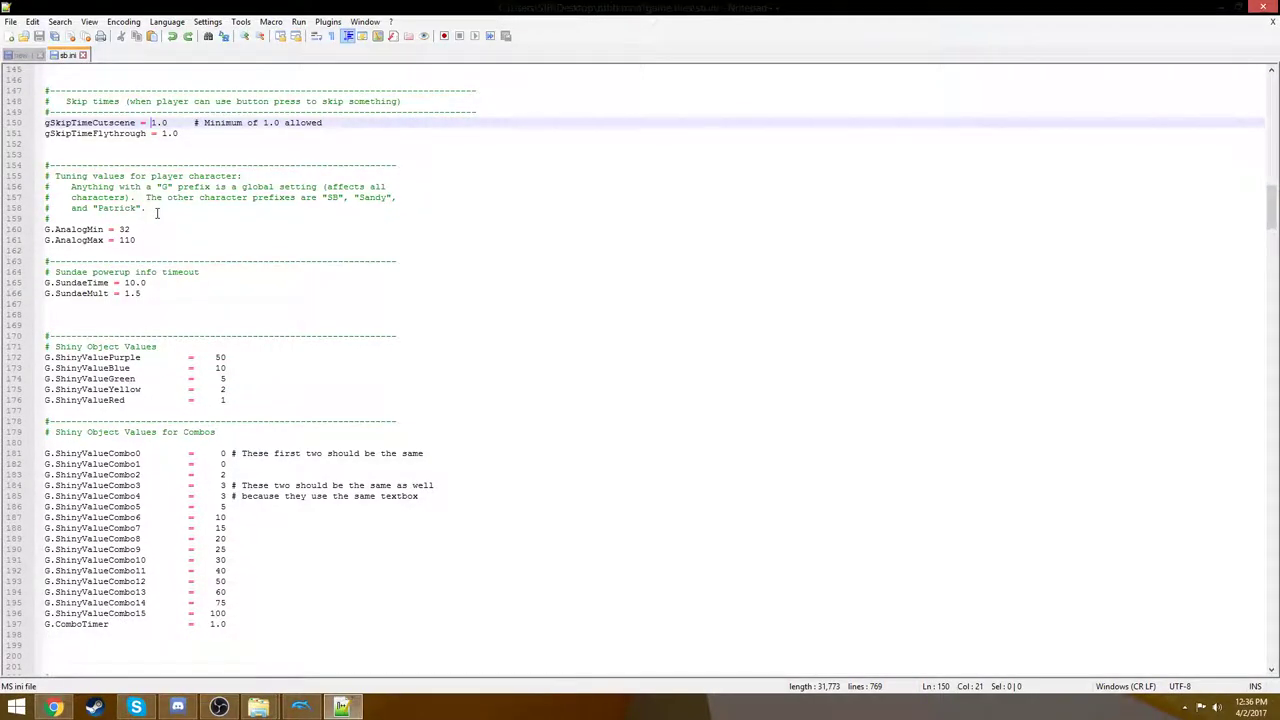
# Review the sundae powerup, shiny object and shiny combo values in the player tuning section
pyautogui.scroll(-1, 156, 213)
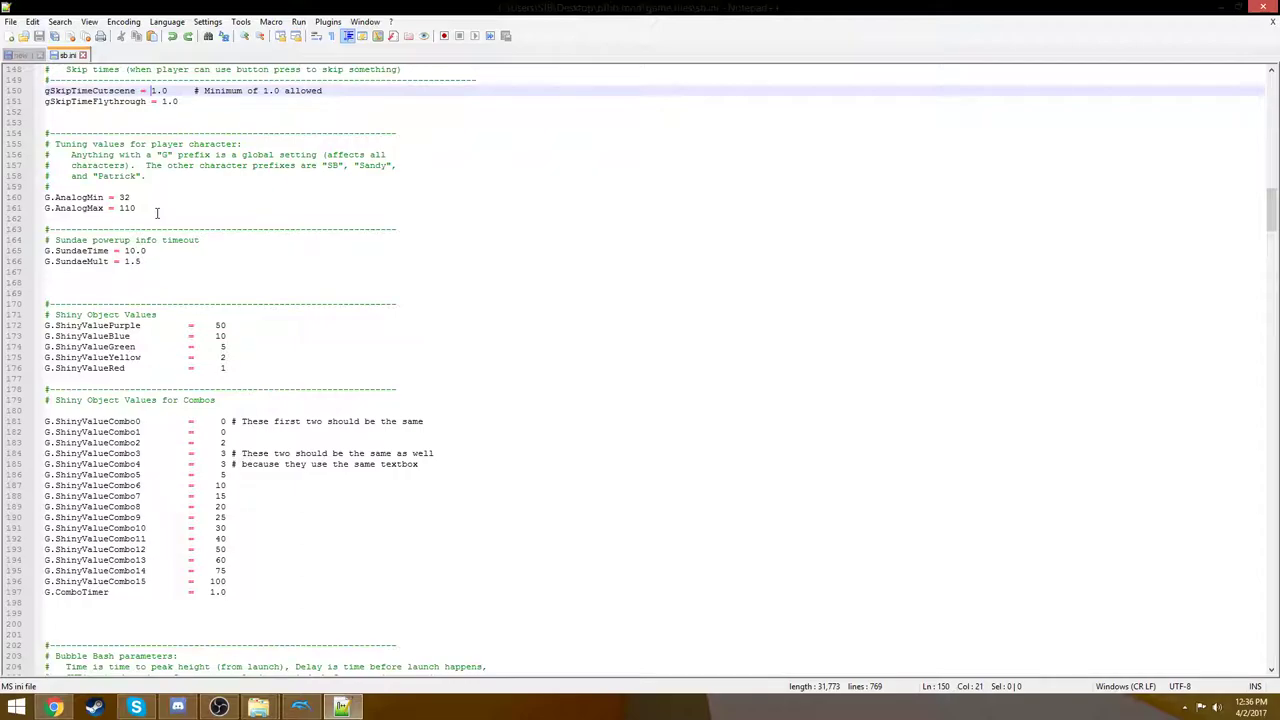
pyautogui.scroll(-5, 156, 213)
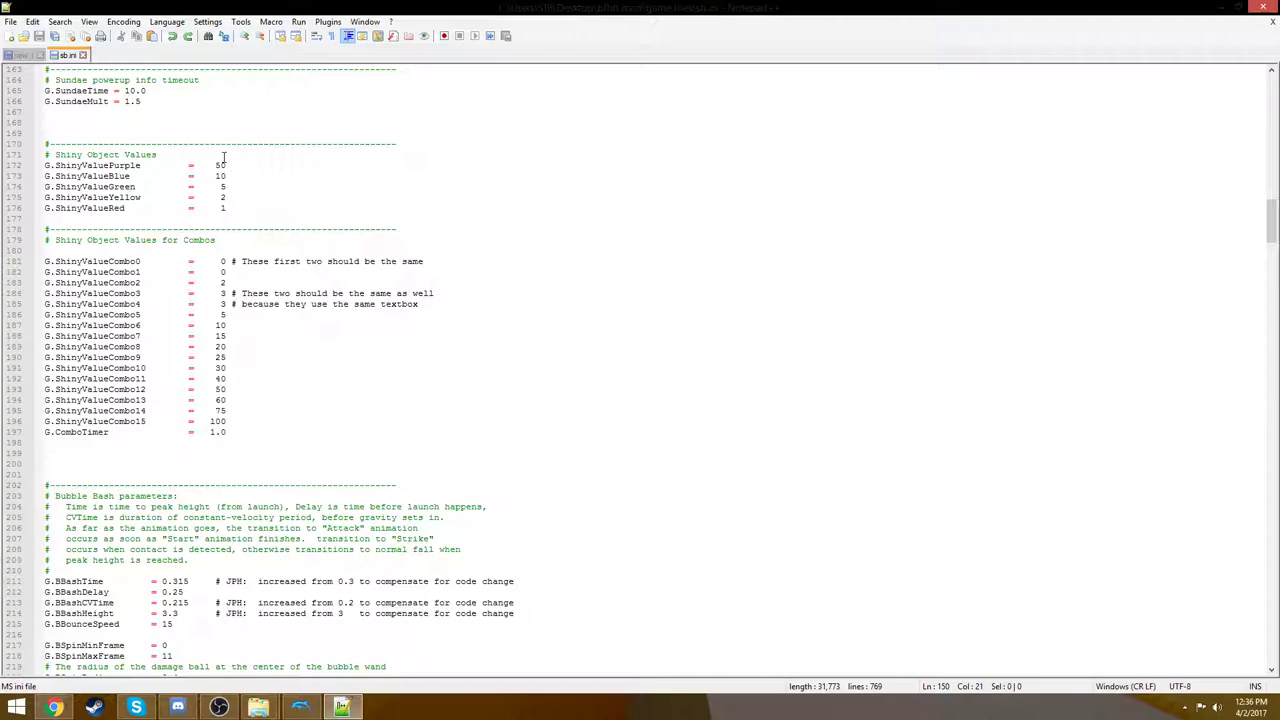
pyautogui.scroll(-2, 224, 157)
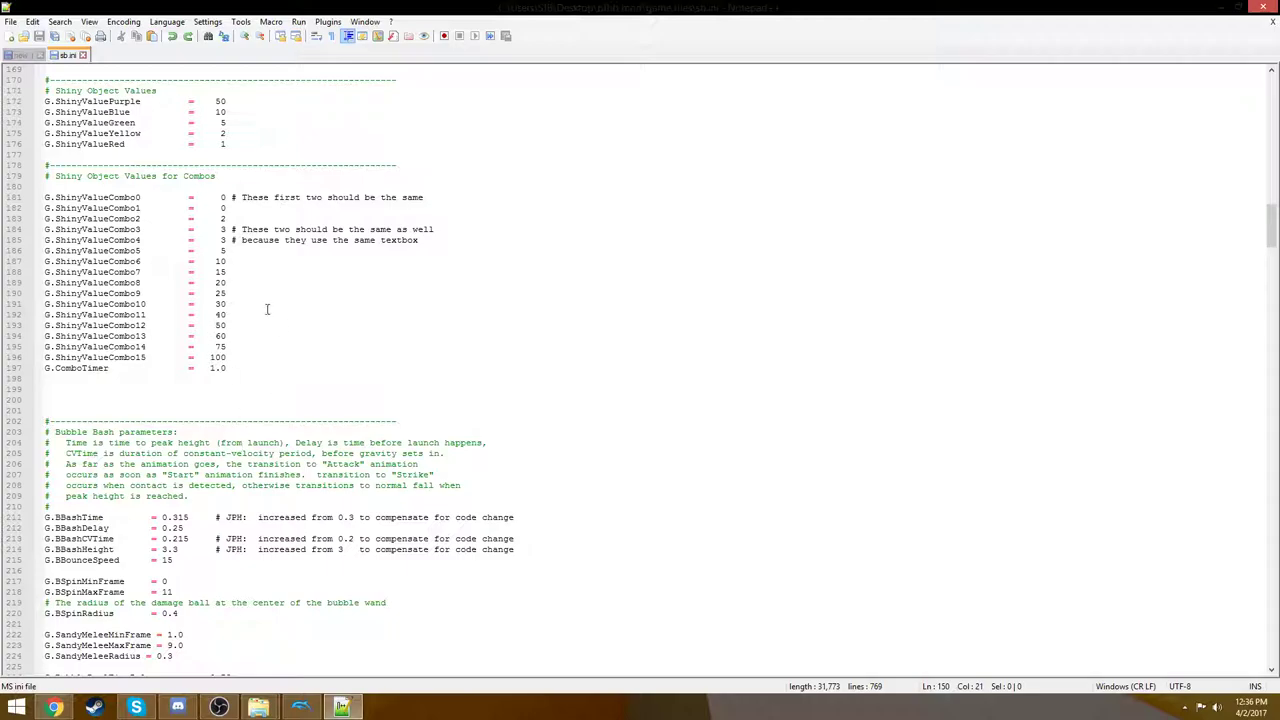
pyautogui.scroll(-2, 307, 255)
pyautogui.scroll(-5, 307, 255)
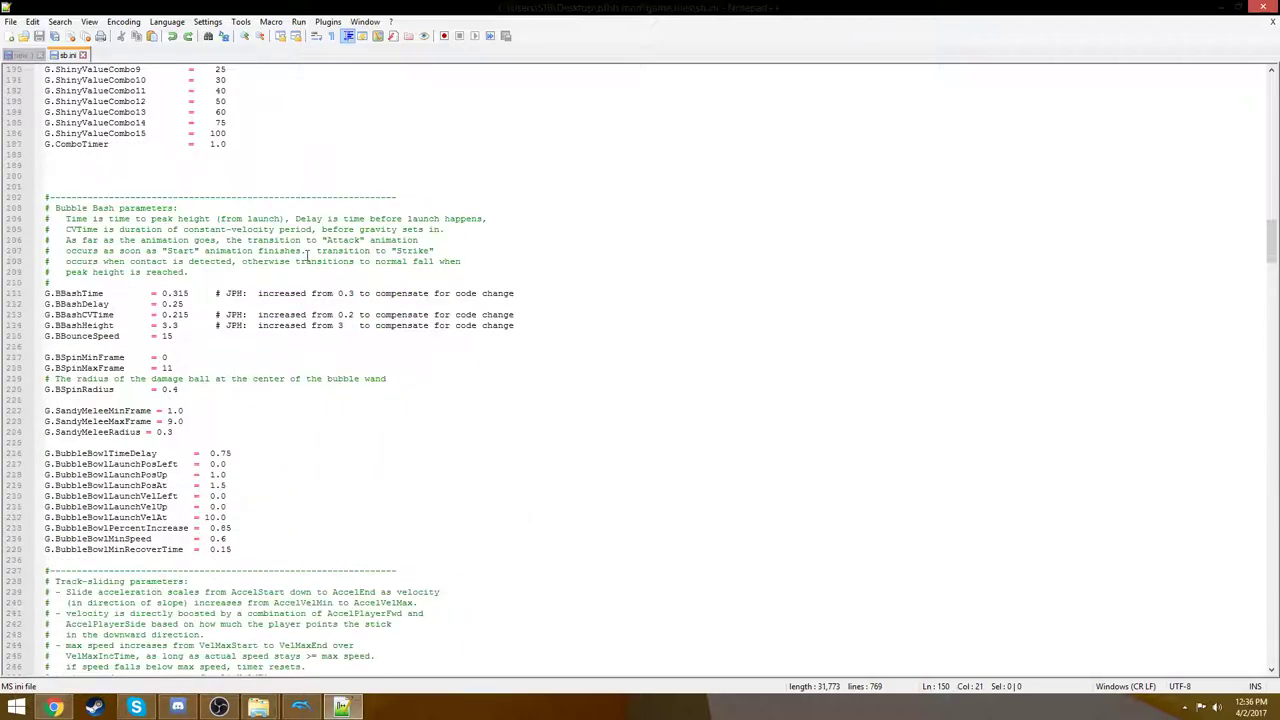
# Set G.BBashHeight in the Bubble Bash parameters to 15
pyautogui.doubleClick(177, 304)
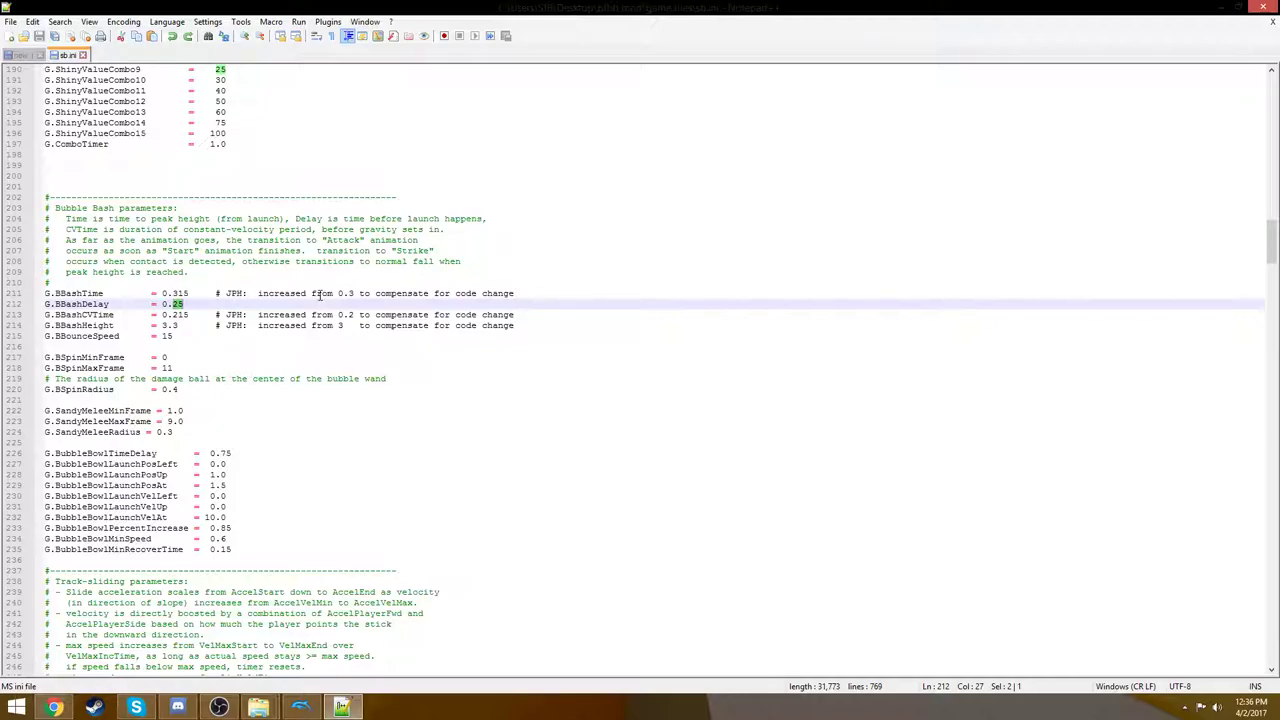
pyautogui.scroll(-1, 195, 310)
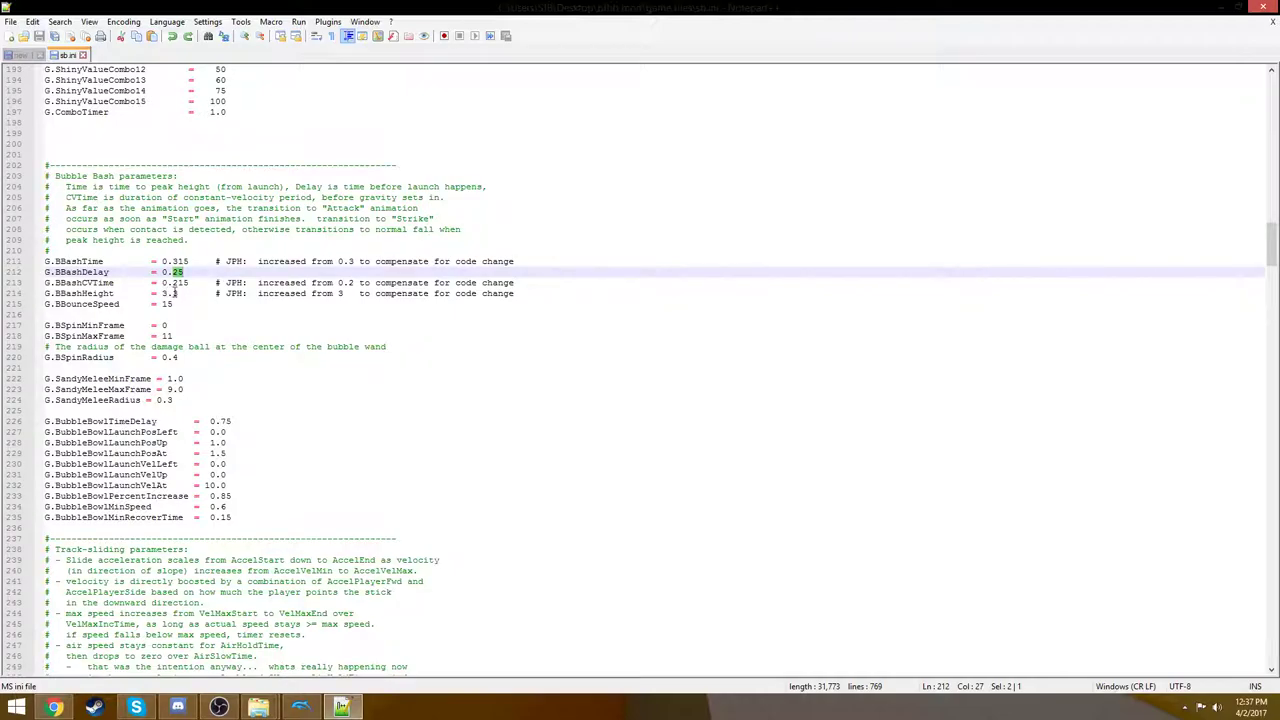
pyautogui.moveTo(181, 293); pyautogui.dragTo(167, 293)
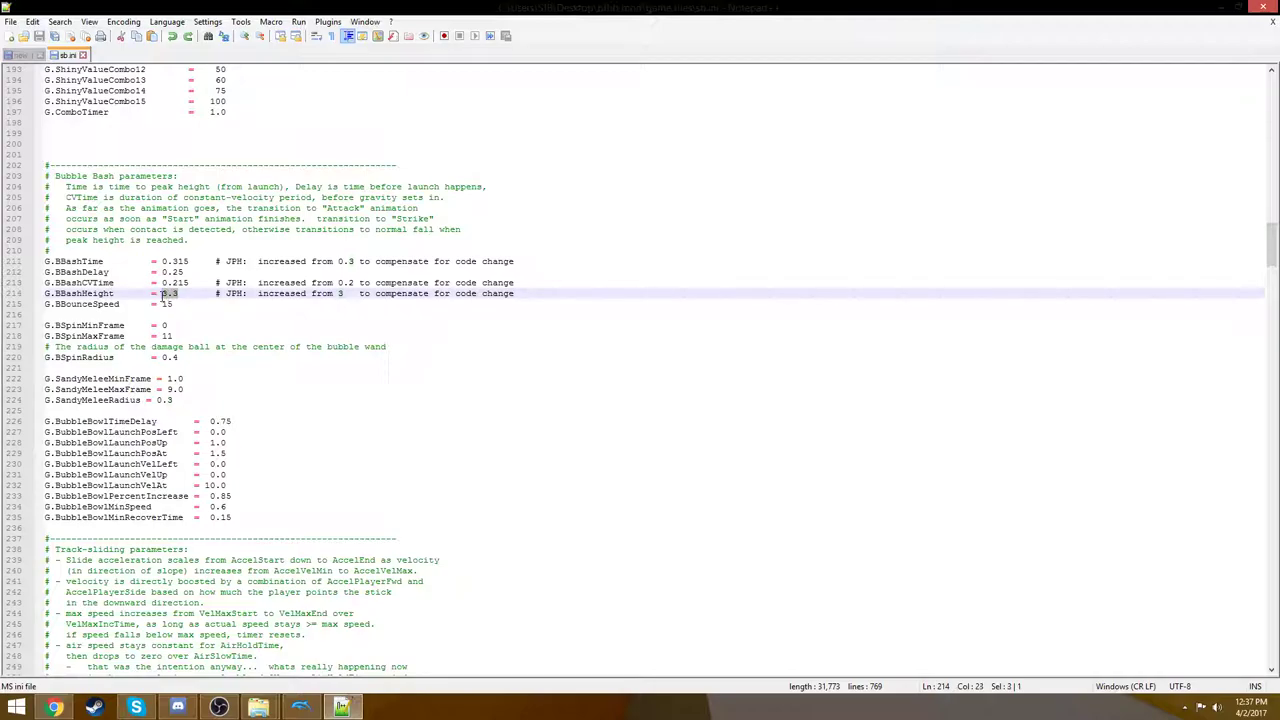
pyautogui.write('15')
# Set G.BubbleBowlLaunchVelUp in the Bubble Bowl parameters to 3.0
pyautogui.scroll(-2, 176, 305)
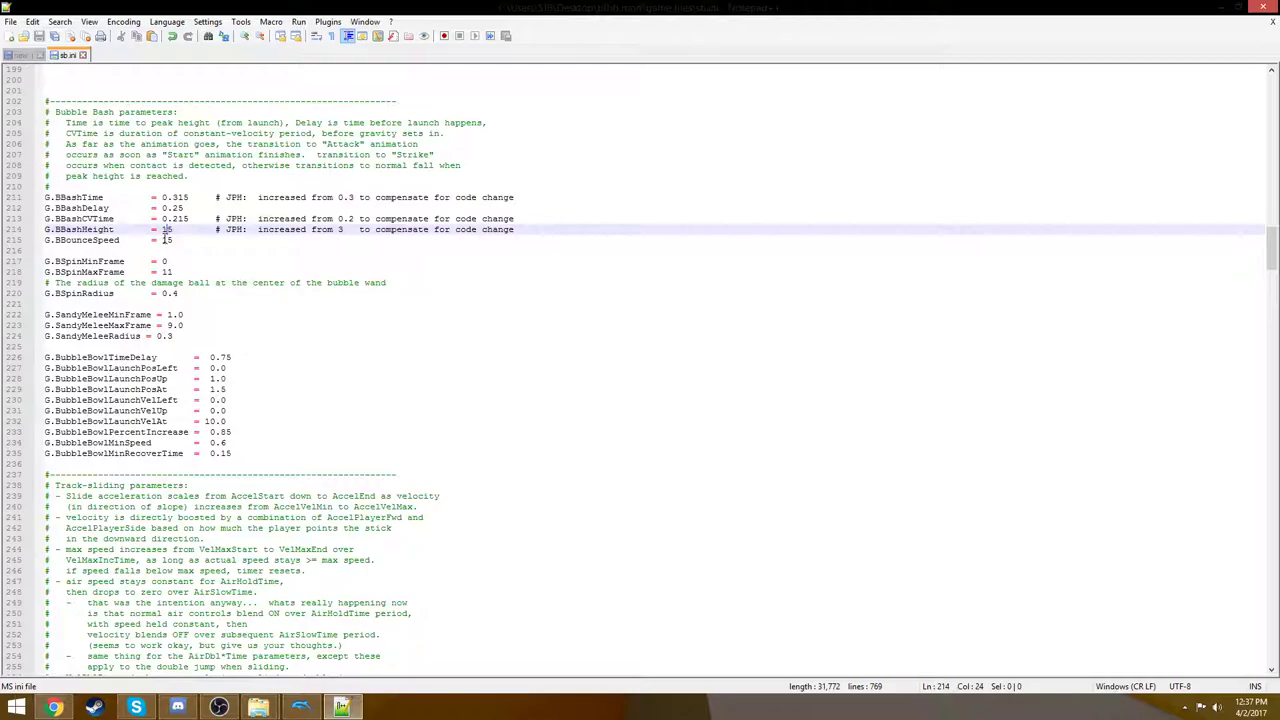
pyautogui.moveTo(162, 240); pyautogui.dragTo(172, 241)
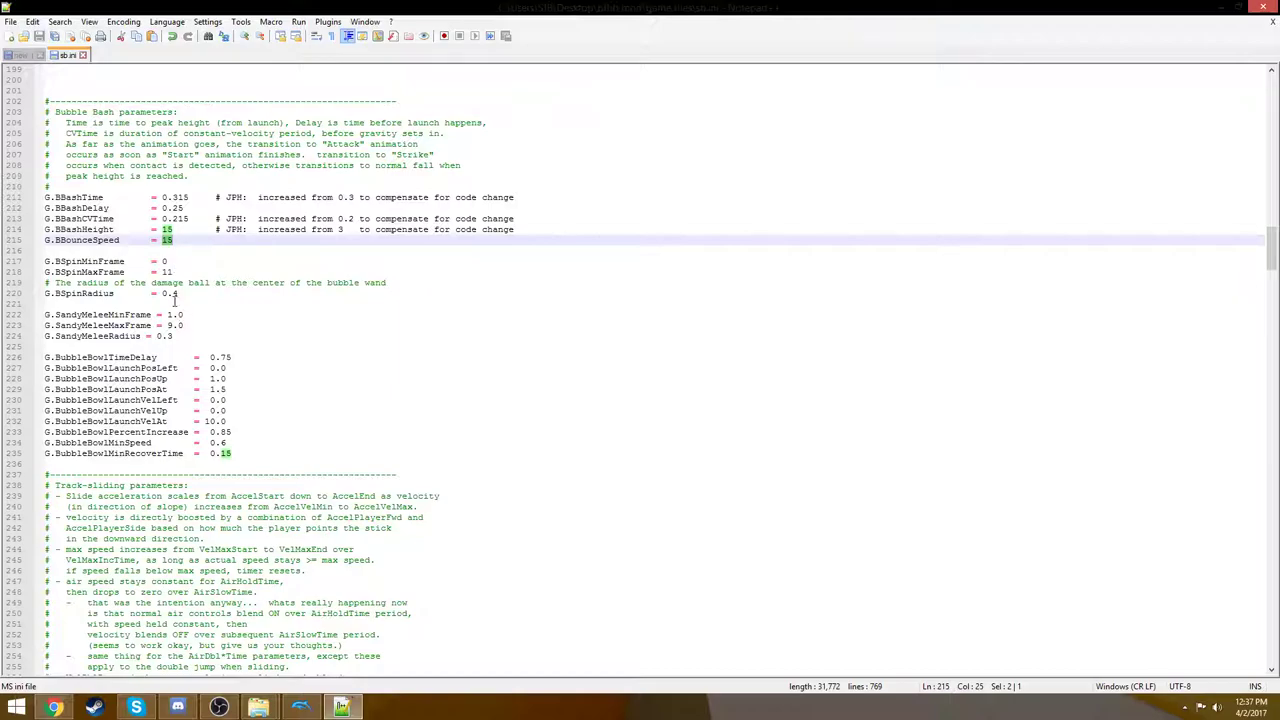
pyautogui.click(176, 336)
pyautogui.scroll(-4, 266, 322)
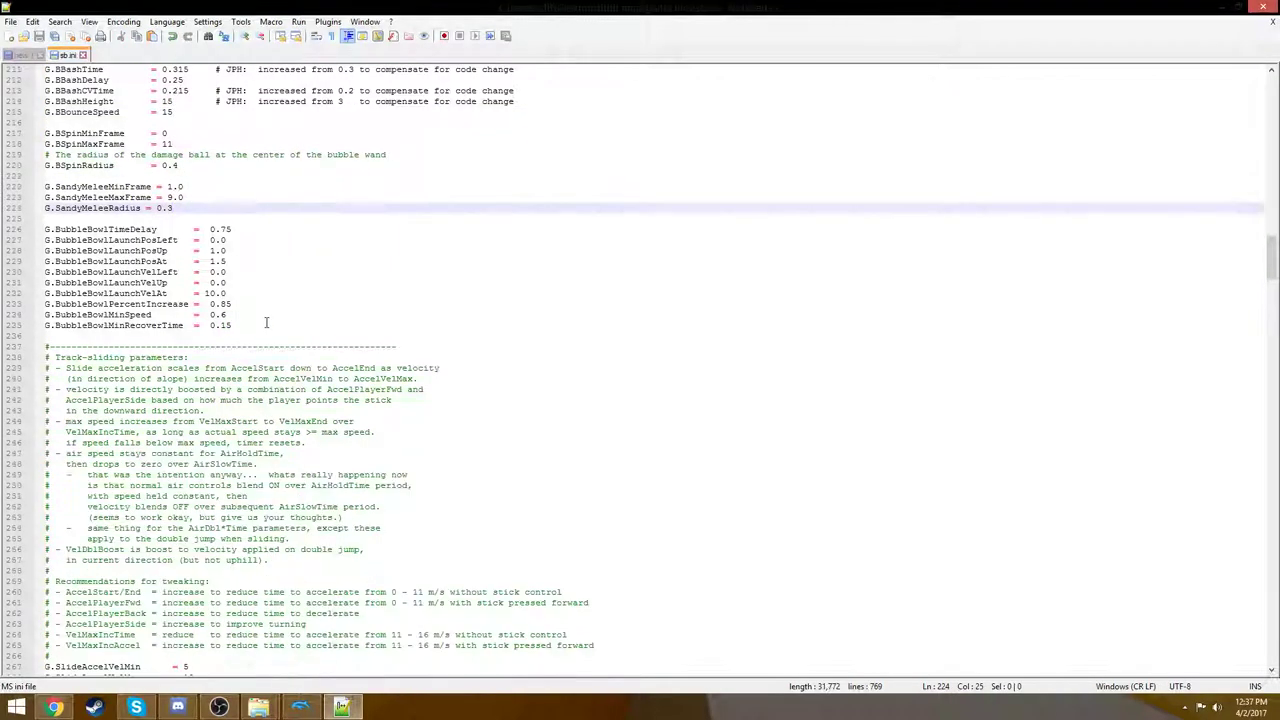
pyautogui.moveTo(266, 322); pyautogui.dragTo(50, 229)
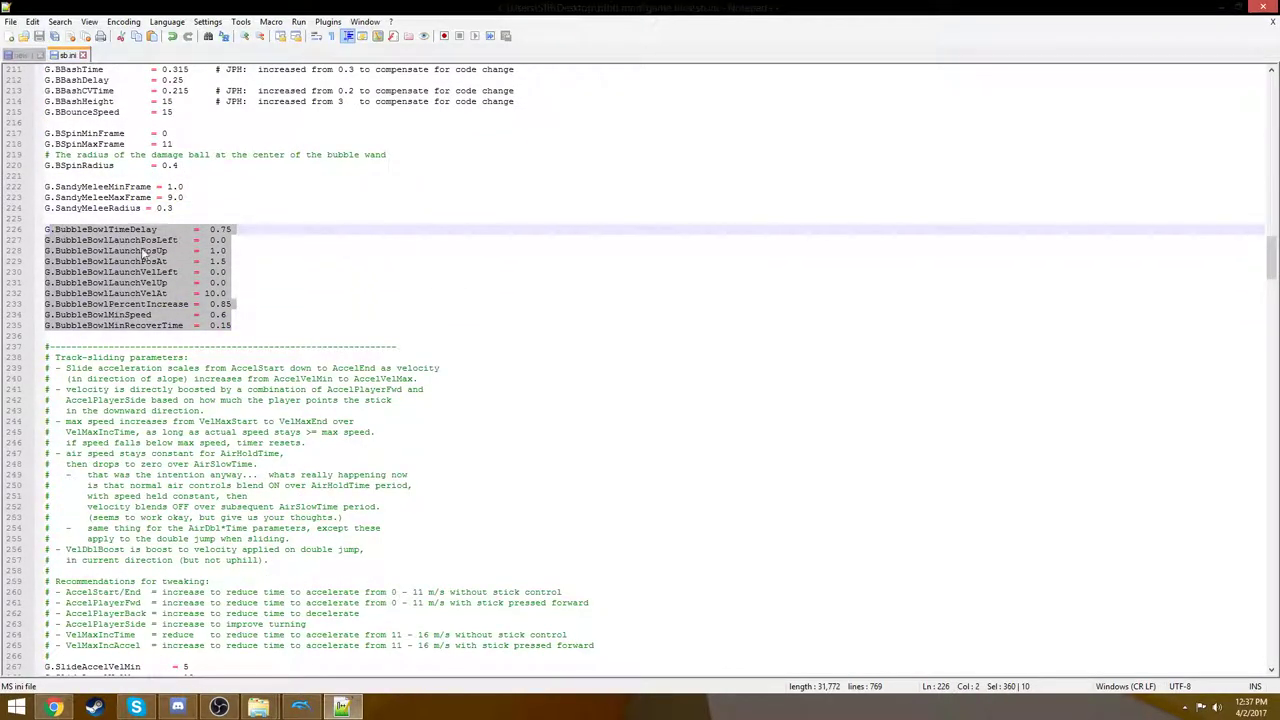
pyautogui.click(175, 304)
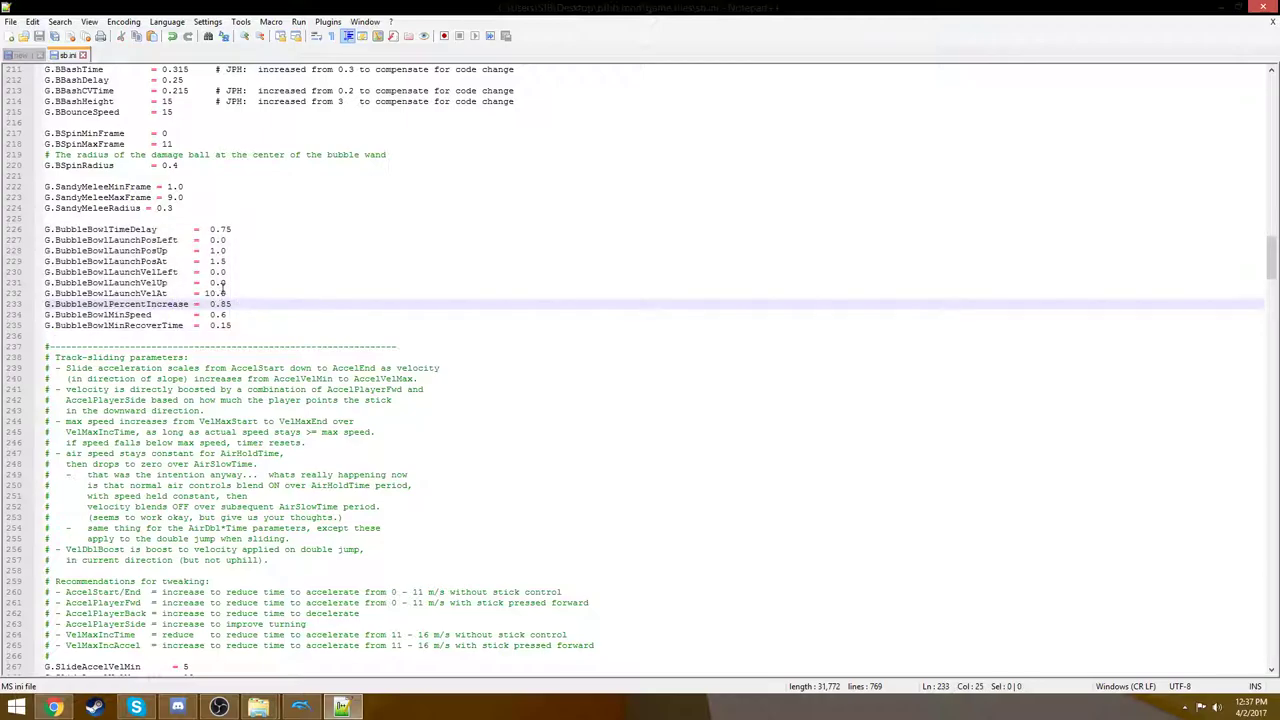
pyautogui.moveTo(210, 282); pyautogui.dragTo(228, 282)
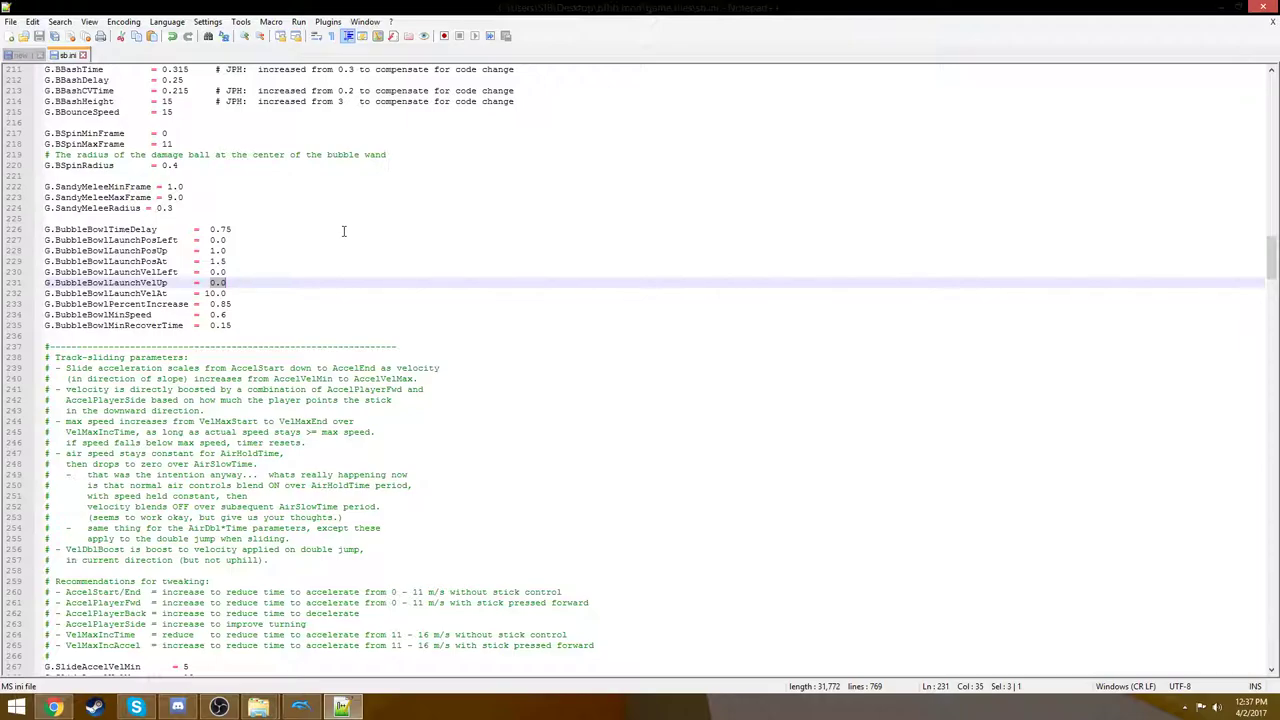
pyautogui.write('3.0')
# Look through the track-sliding, slide angle, rotation matching and gravity settings
pyautogui.scroll(-15, 254, 263)
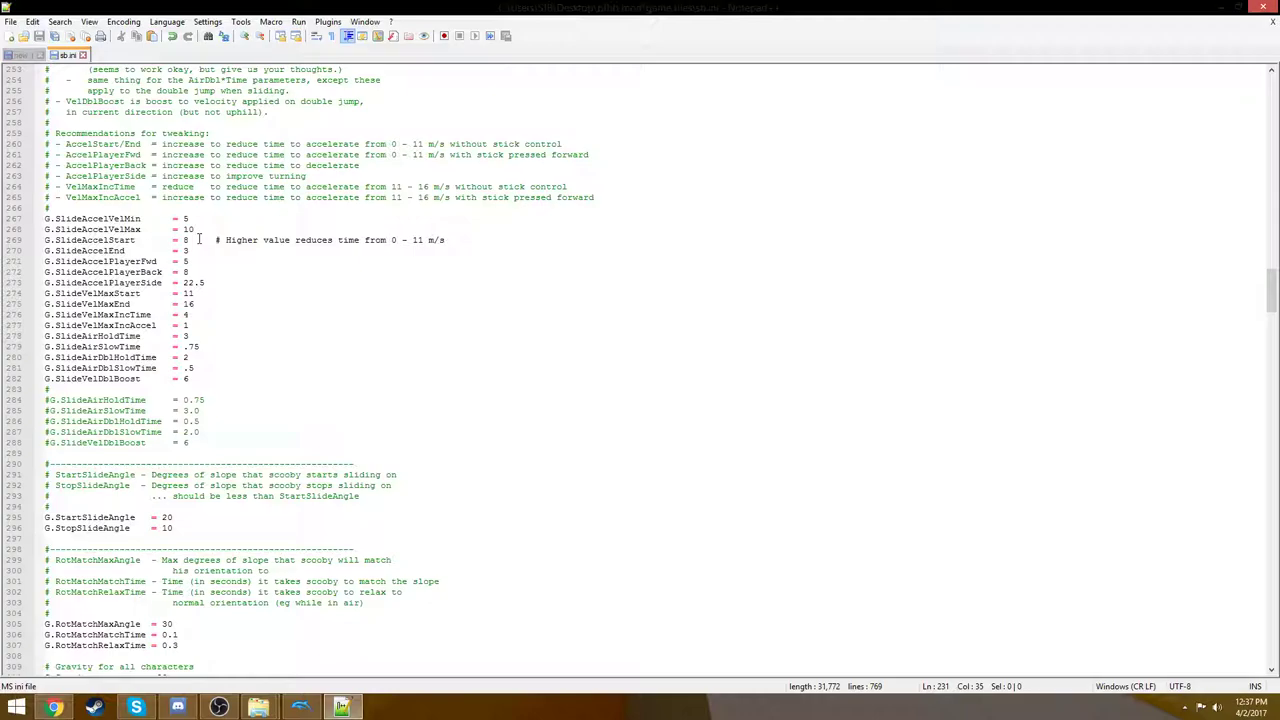
pyautogui.scroll(-3, 199, 239)
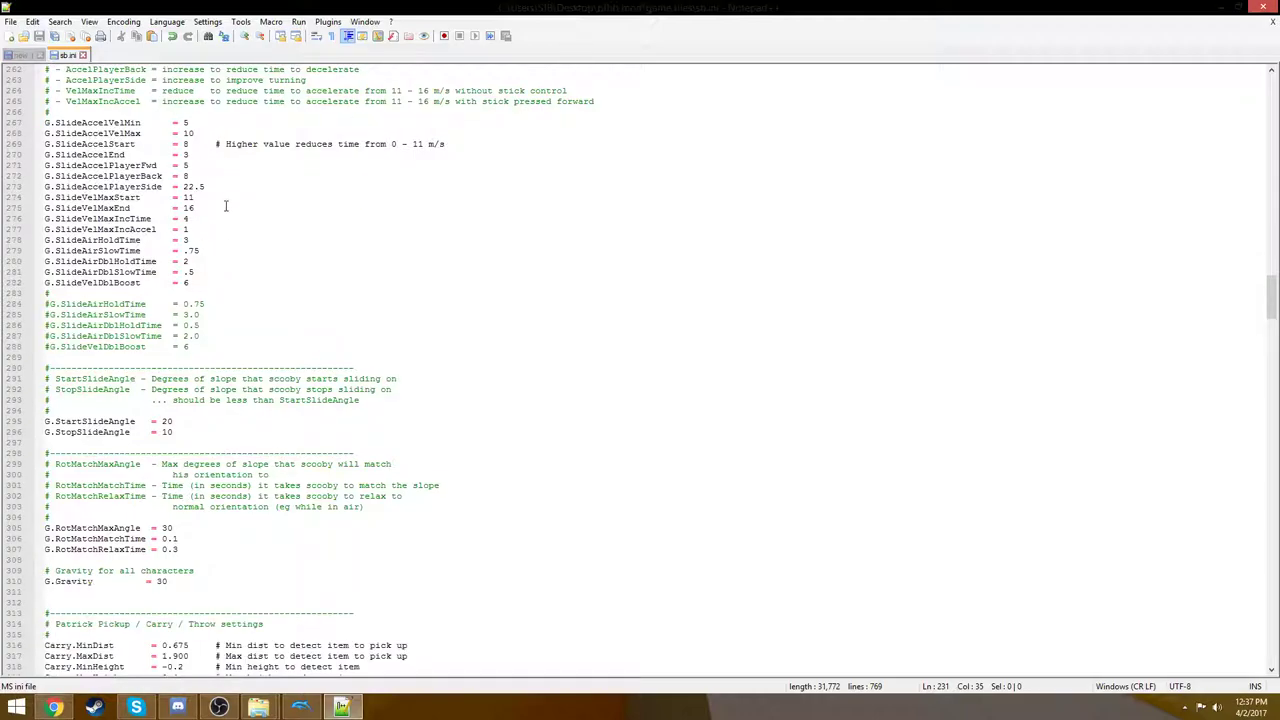
pyautogui.scroll(-6, 218, 216)
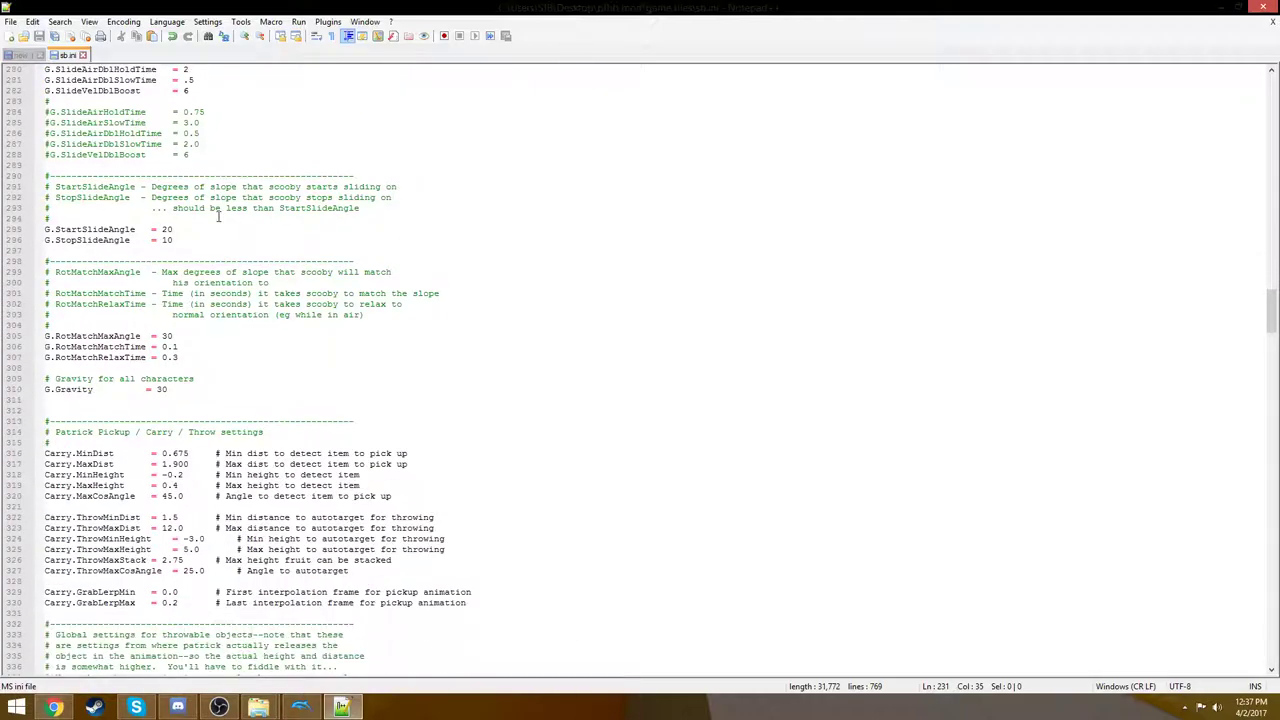
pyautogui.scroll(-3, 218, 216)
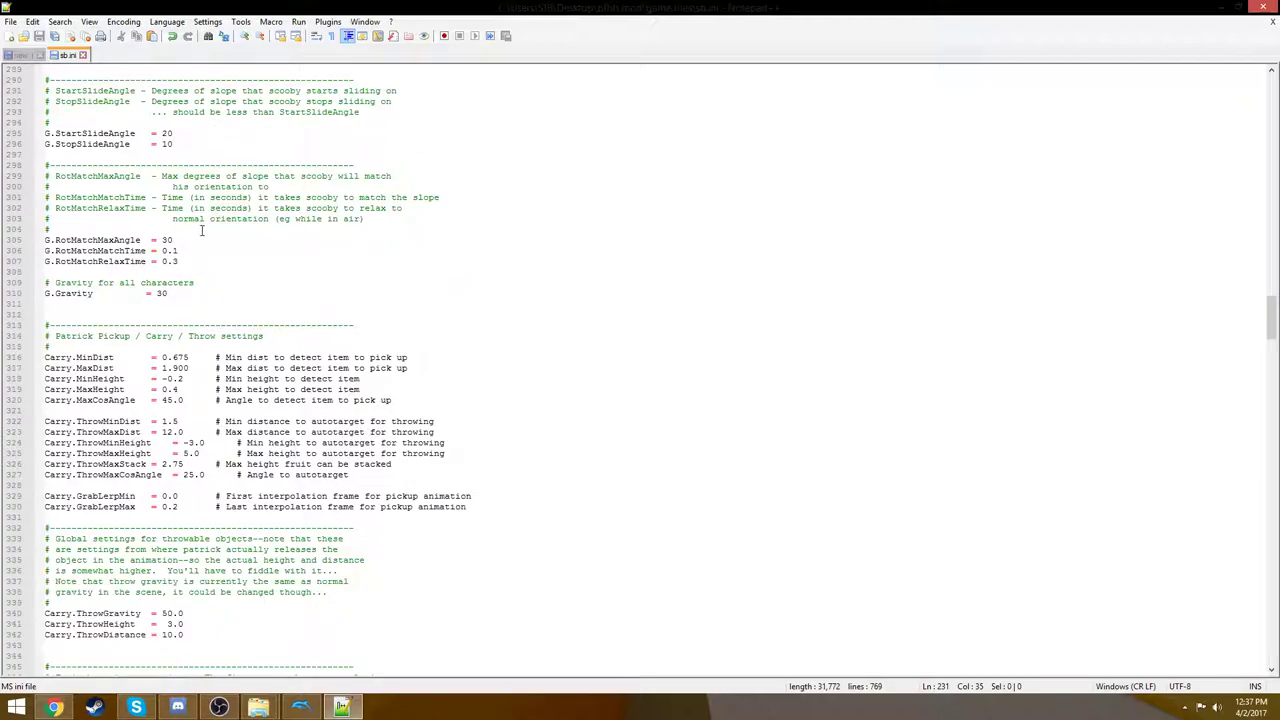
# Examine Patrick's pickup, carry and throw settings, including throwable object values, fruit bounciness and fruit lifetime
pyautogui.scroll(-7, 203, 229)
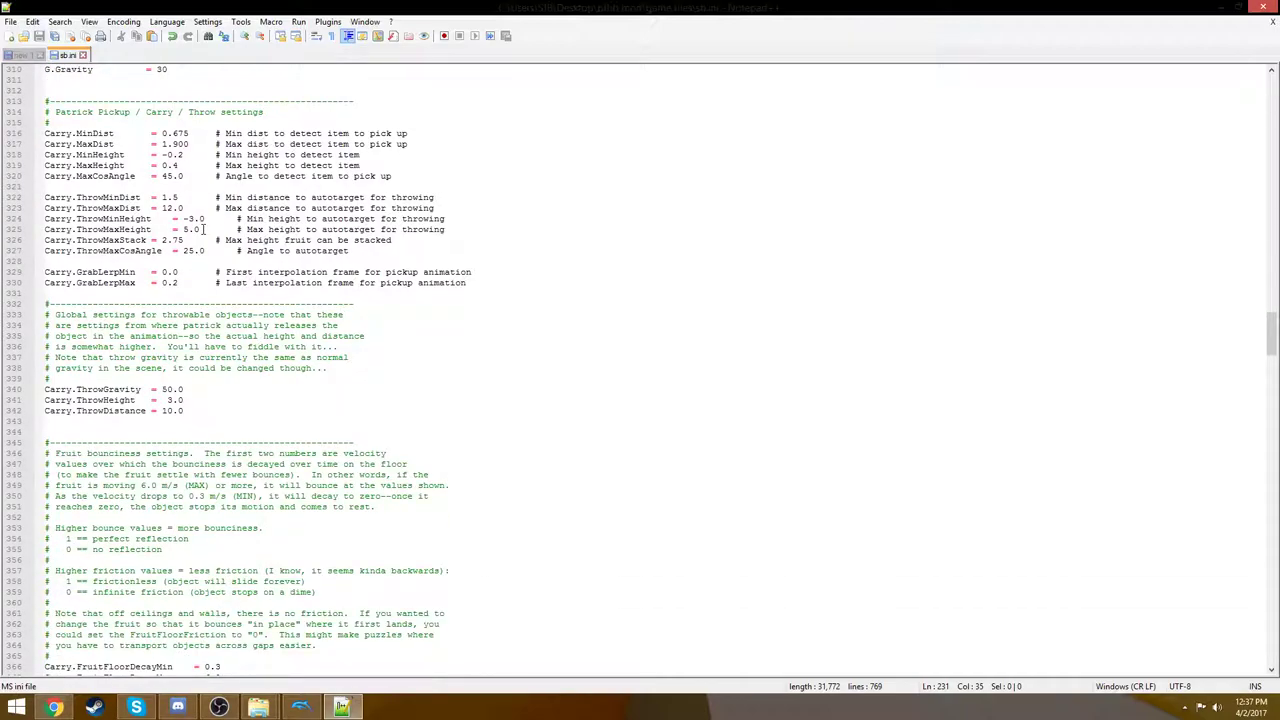
pyautogui.scroll(-4, 203, 229)
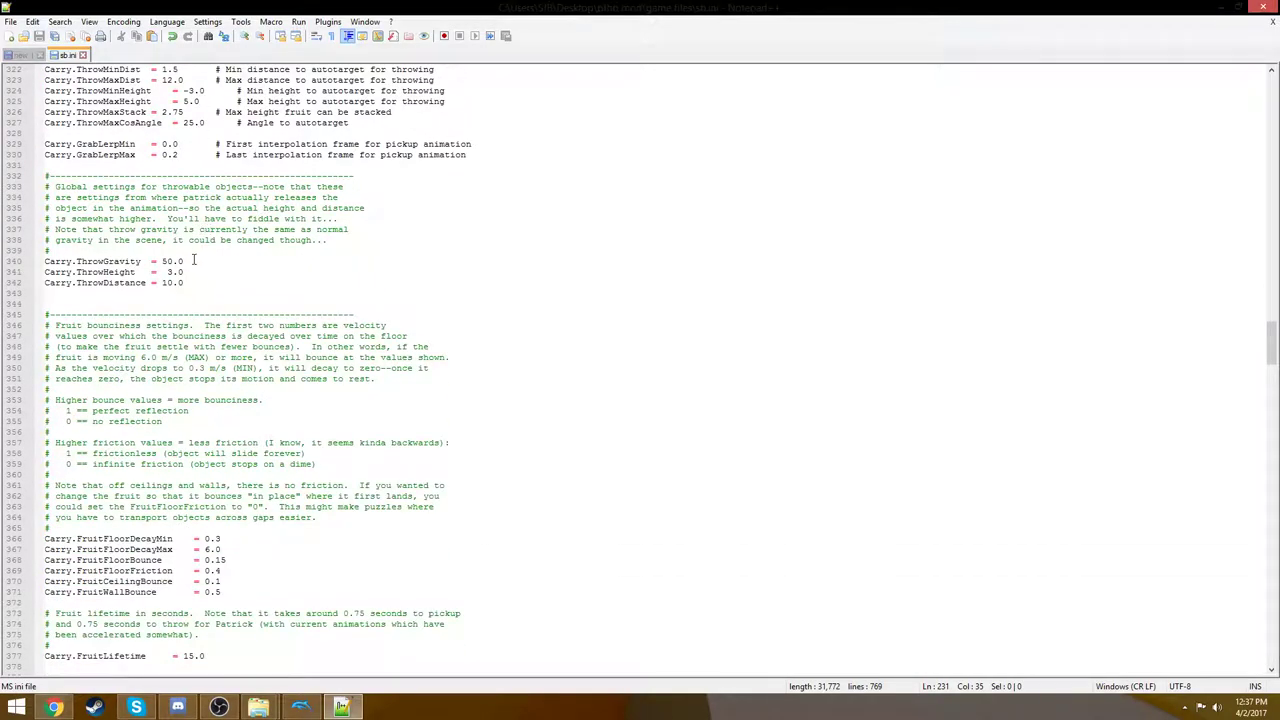
pyautogui.scroll(4, 193, 260)
pyautogui.scroll(2, 115, 352)
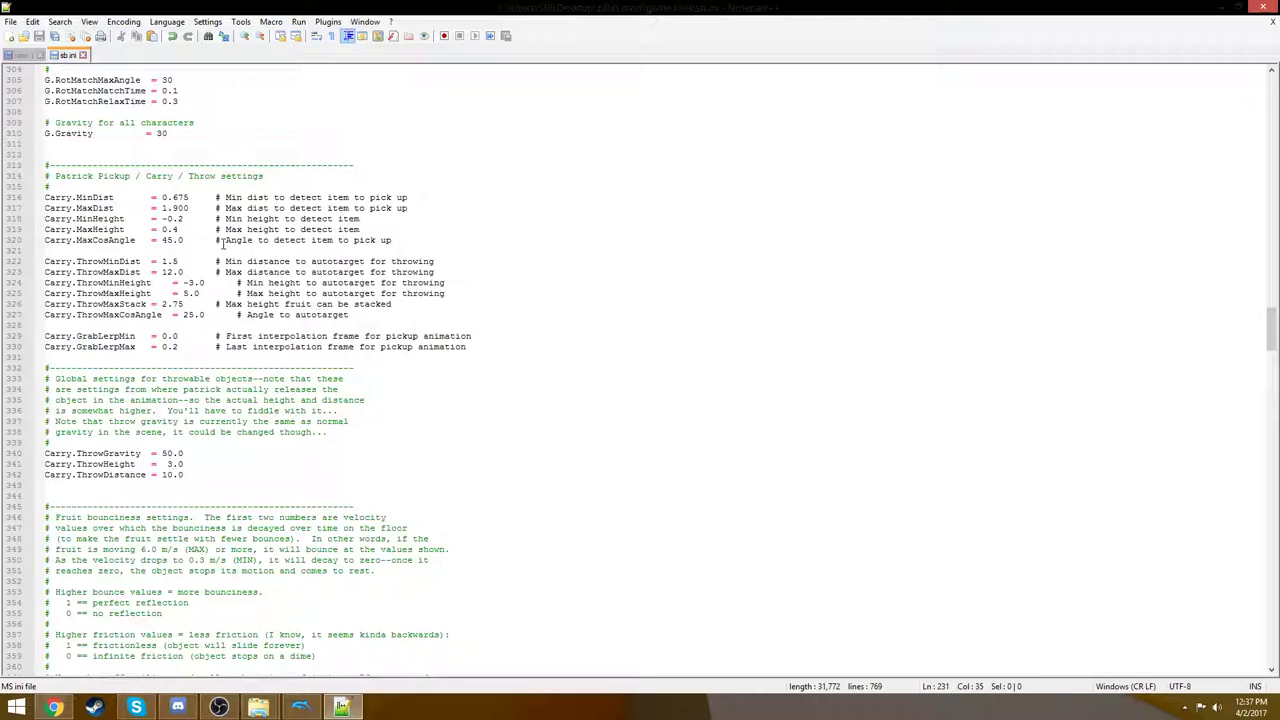
pyautogui.scroll(-7, 212, 245)
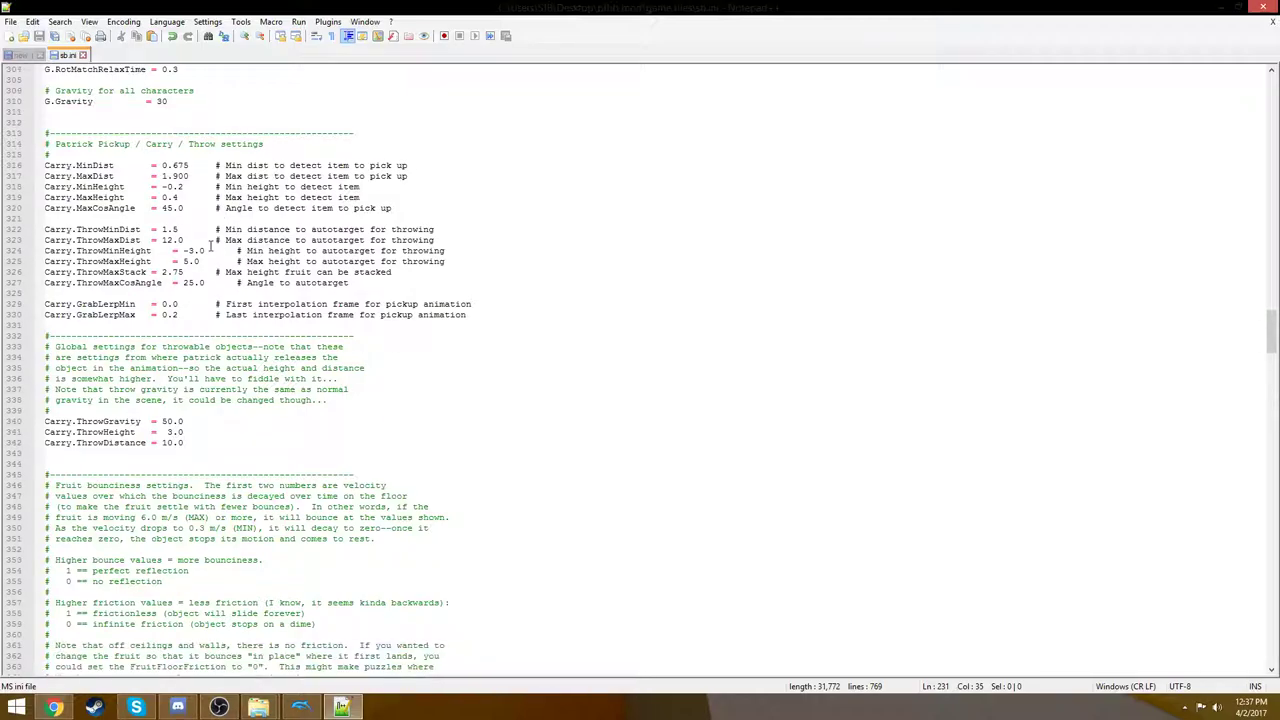
pyautogui.scroll(-7, 210, 245)
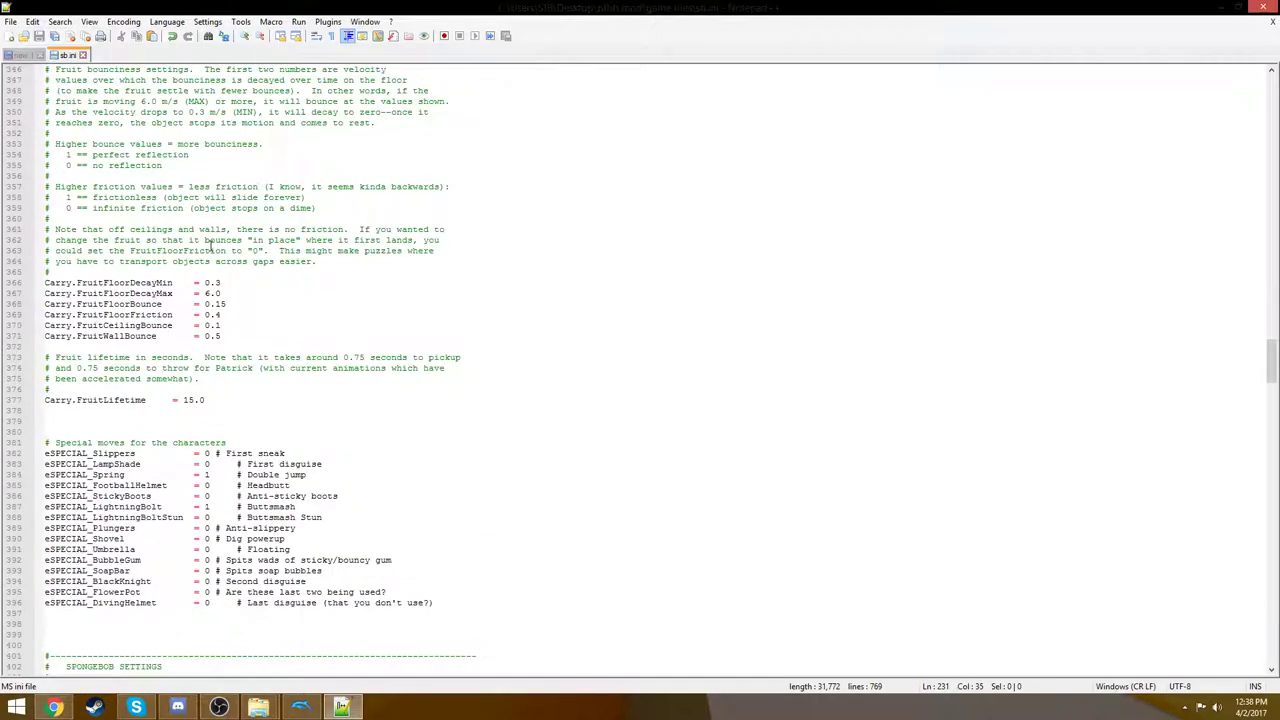
pyautogui.scroll(-2, 210, 245)
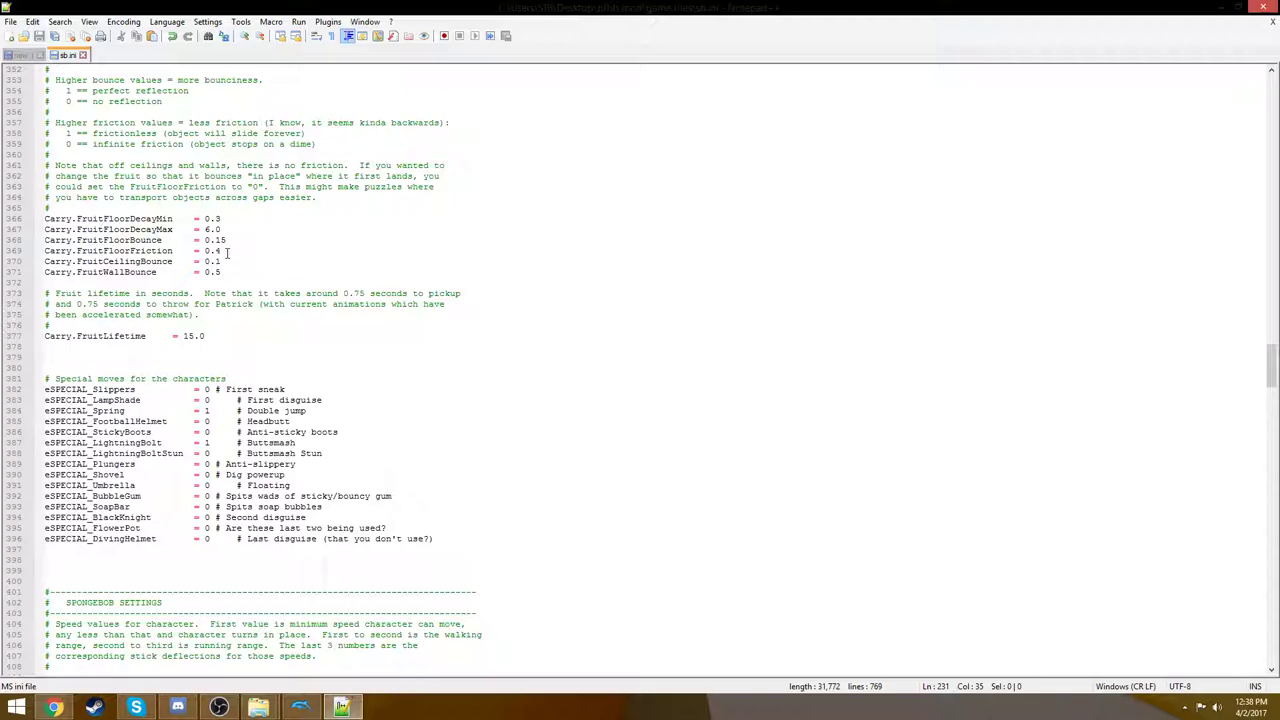
pyautogui.scroll(-2, 228, 254)
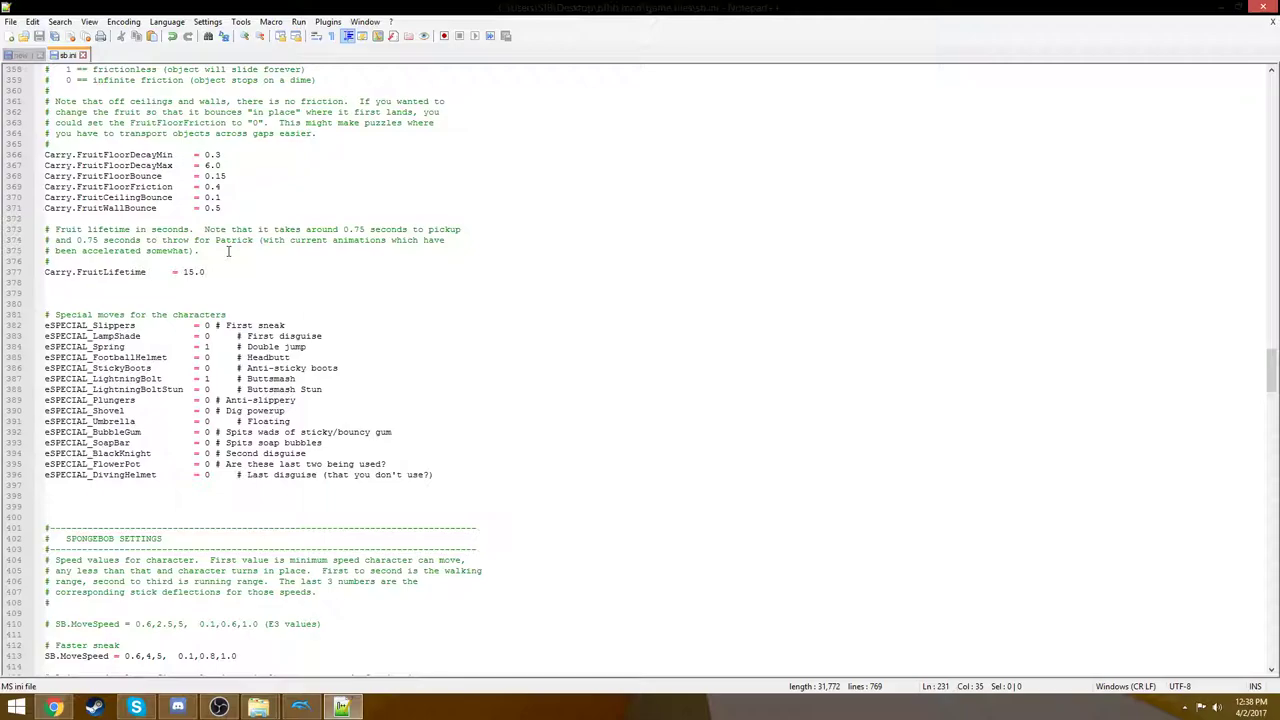
pyautogui.scroll(-3, 228, 252)
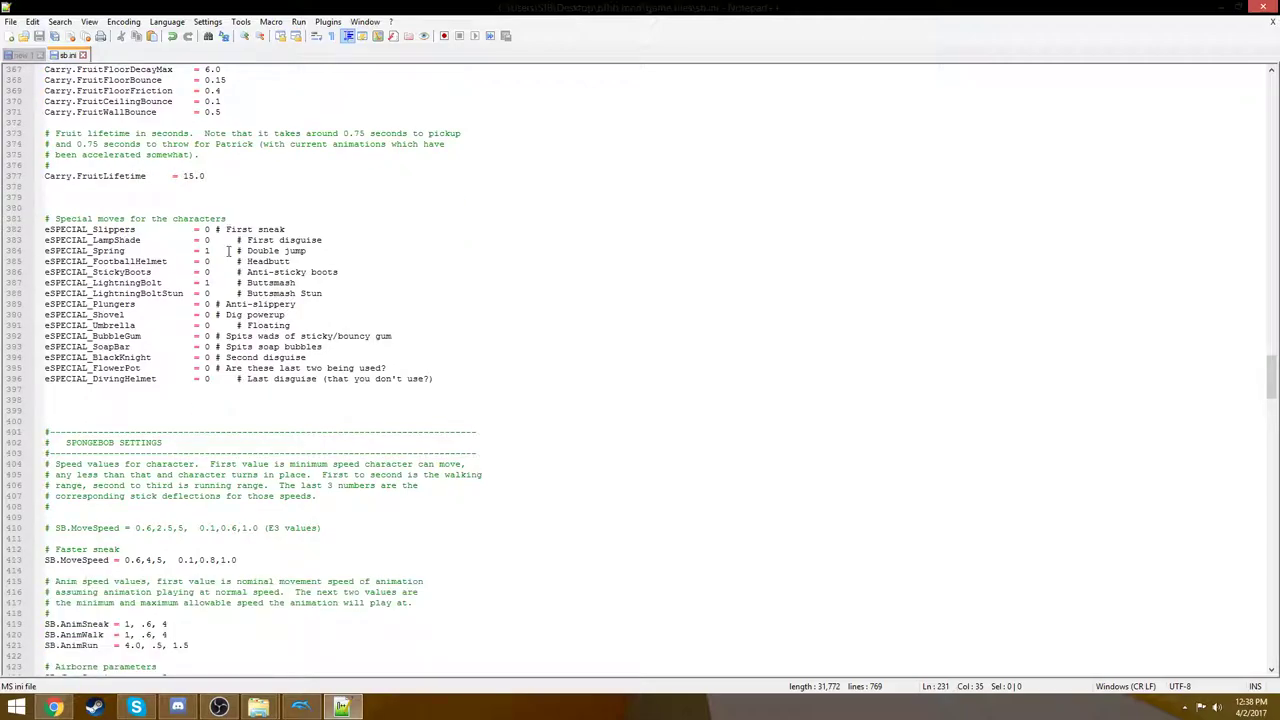
# Examine the eSPECIAL entries in the list of special moves for the characters
pyautogui.scroll(-1, 228, 252)
pyautogui.moveTo(440, 346); pyautogui.dragTo(110, 186)
pyautogui.click(110, 186)
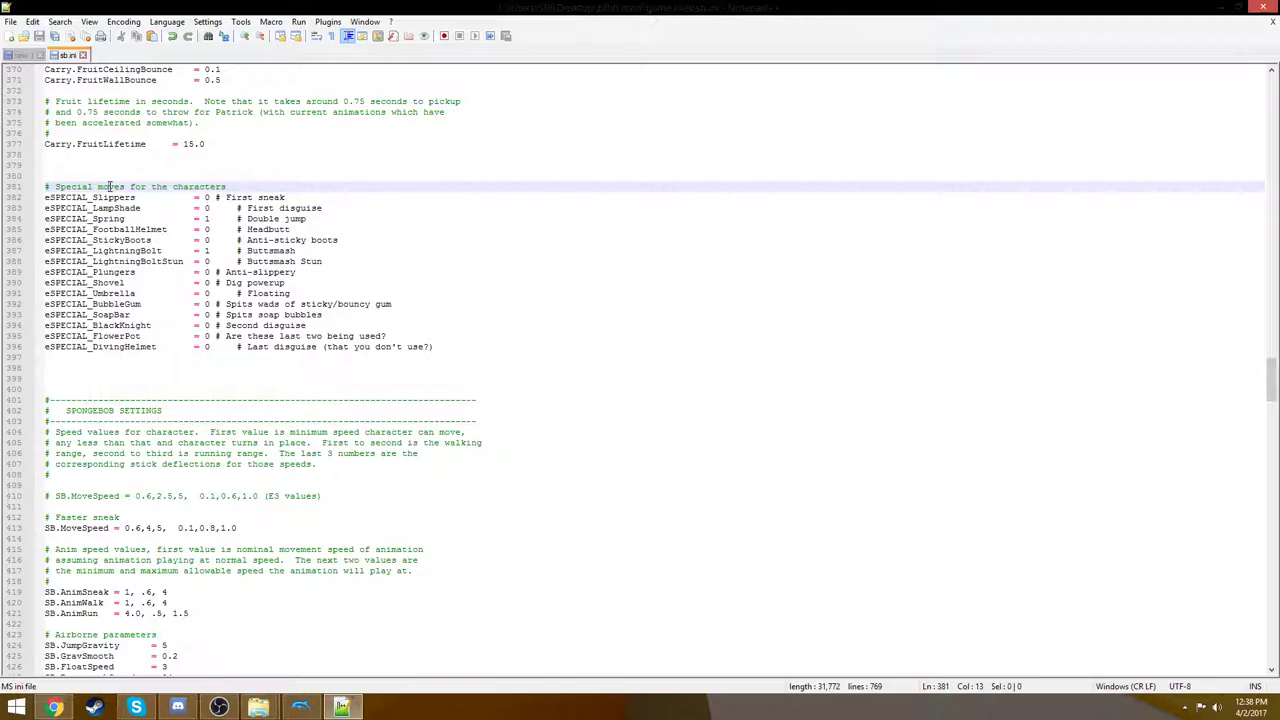
pyautogui.scroll(-6, 166, 209)
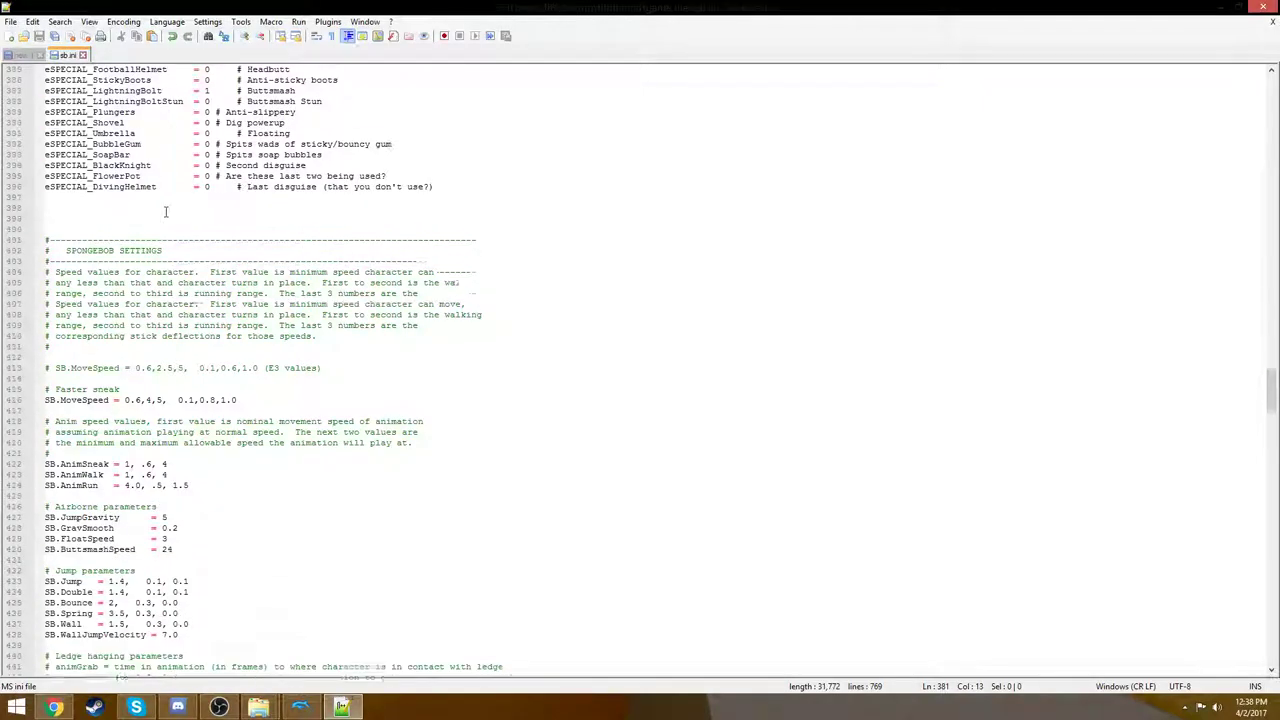
pyautogui.scroll(10, 148, 292)
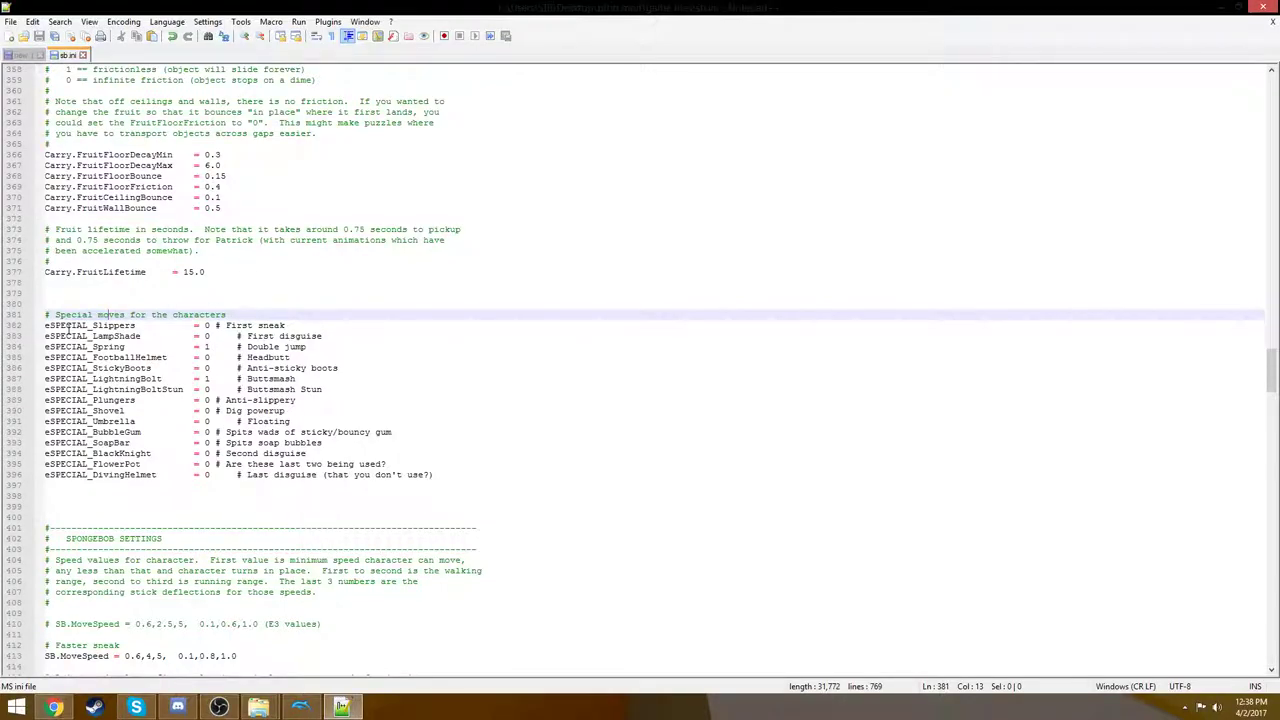
pyautogui.moveTo(45, 326); pyautogui.dragTo(518, 487)
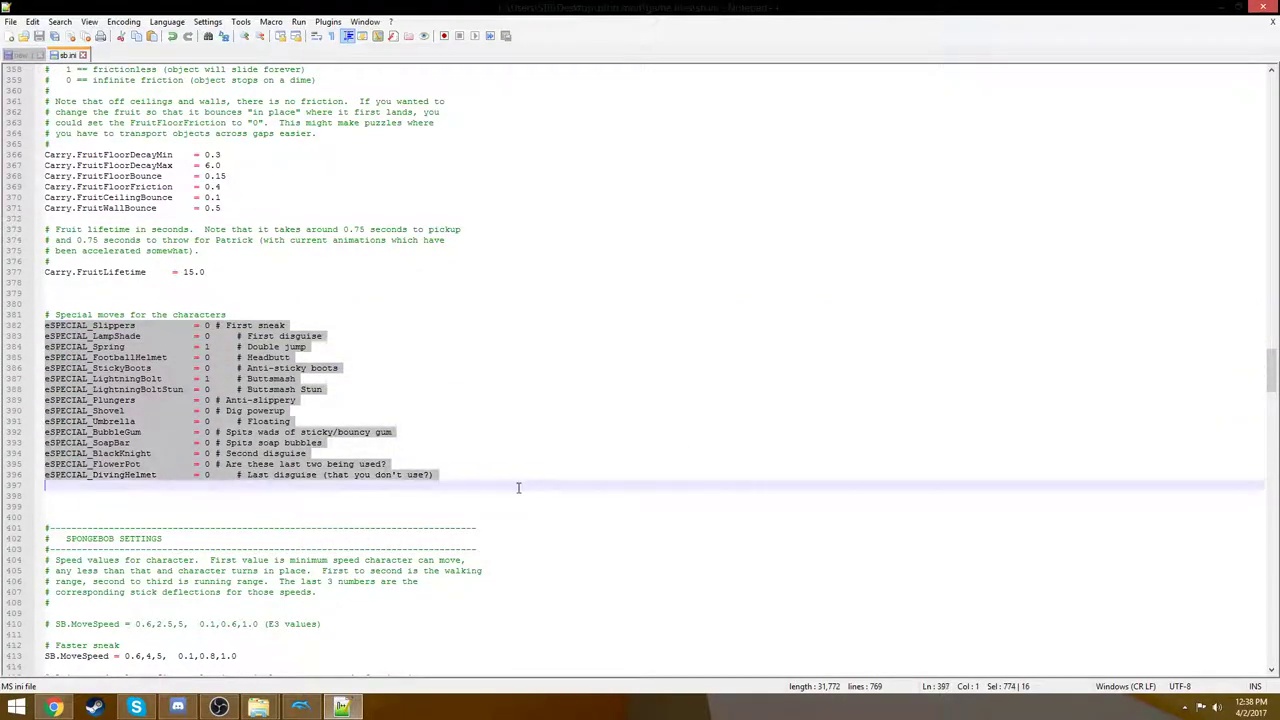
pyautogui.scroll(-5, 304, 378)
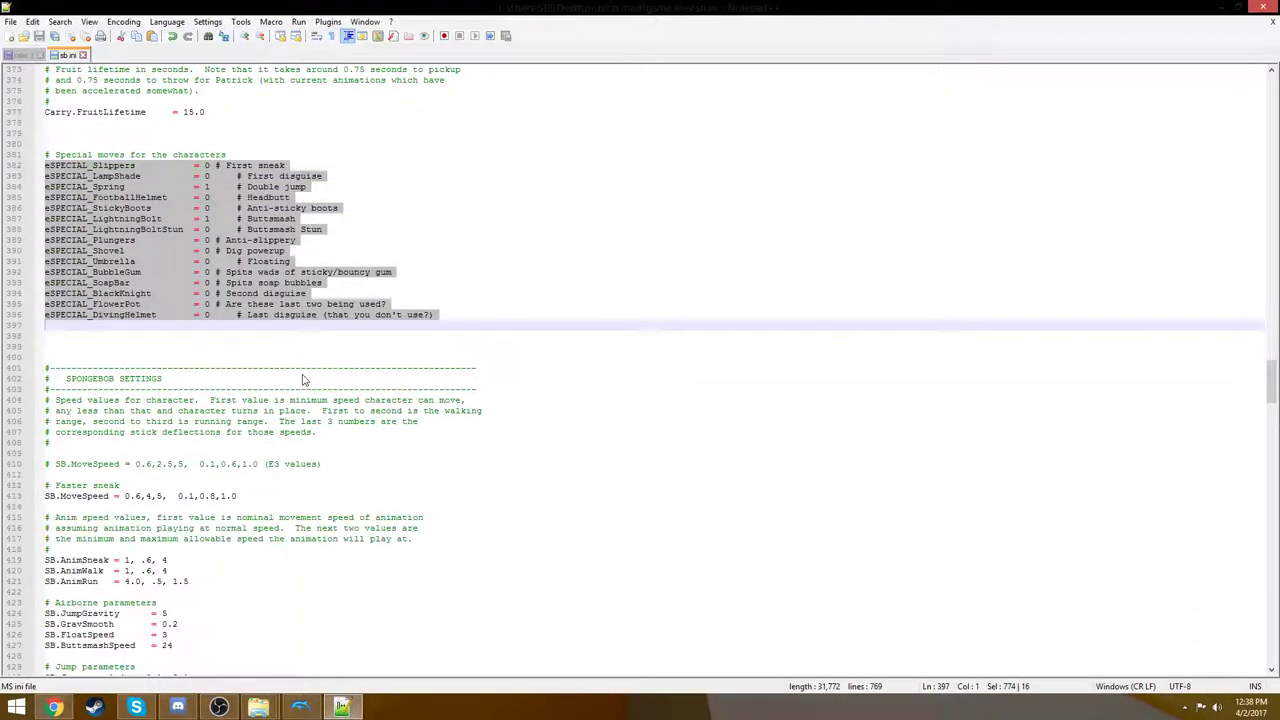
pyautogui.click(304, 378)
# Look through the SpongeBob settings, including the movement speed, airborne, jump, ledge hanging, spin dampening and model index values
pyautogui.scroll(-19, 304, 370)
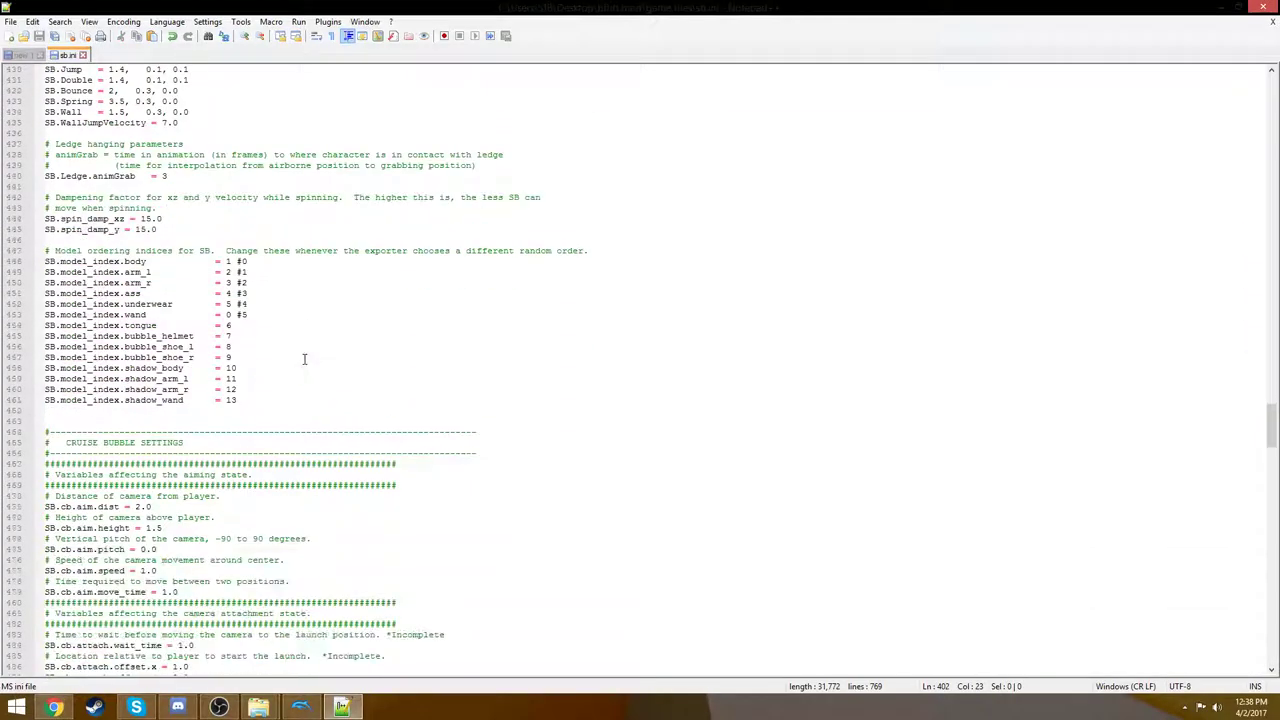
pyautogui.scroll(-1, 304, 359)
pyautogui.scroll(7, 303, 354)
pyautogui.moveTo(303, 354); pyautogui.dragTo(306, 357)
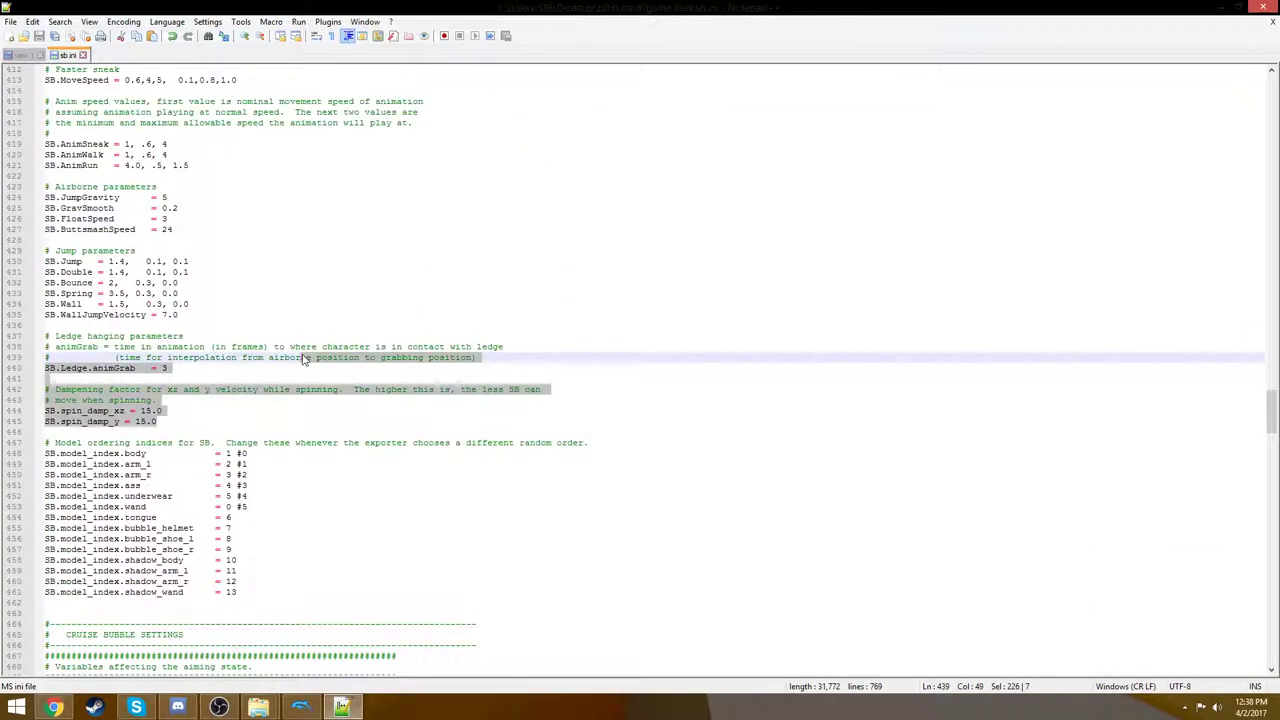
pyautogui.click(306, 309)
pyautogui.scroll(-3, 293, 316)
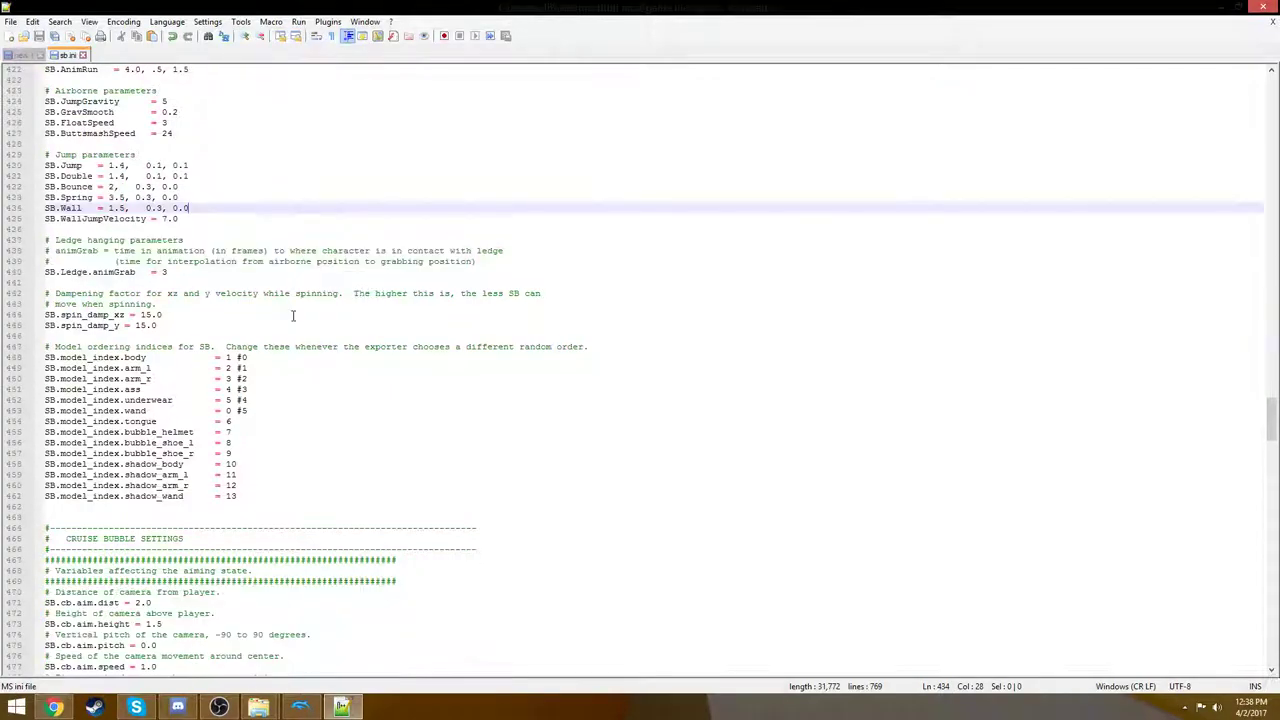
pyautogui.click(134, 376)
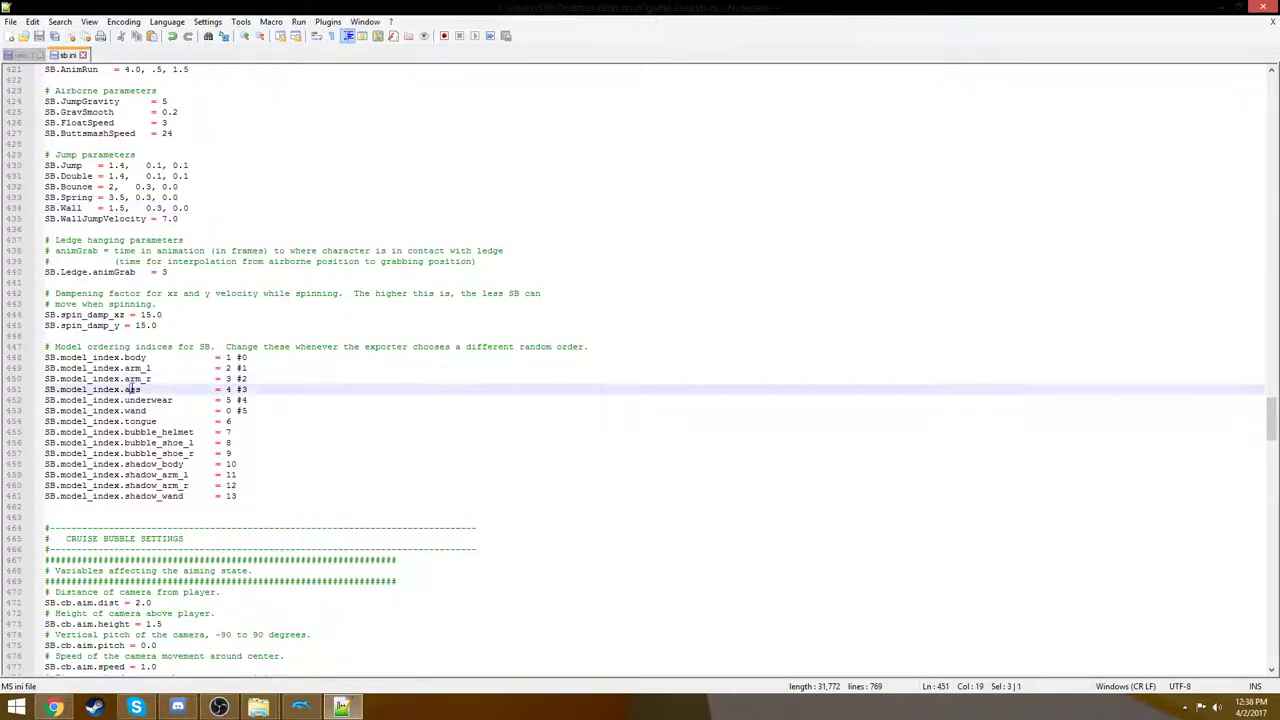
pyautogui.doubleClick(132, 389)
pyautogui.scroll(8, 255, 302)
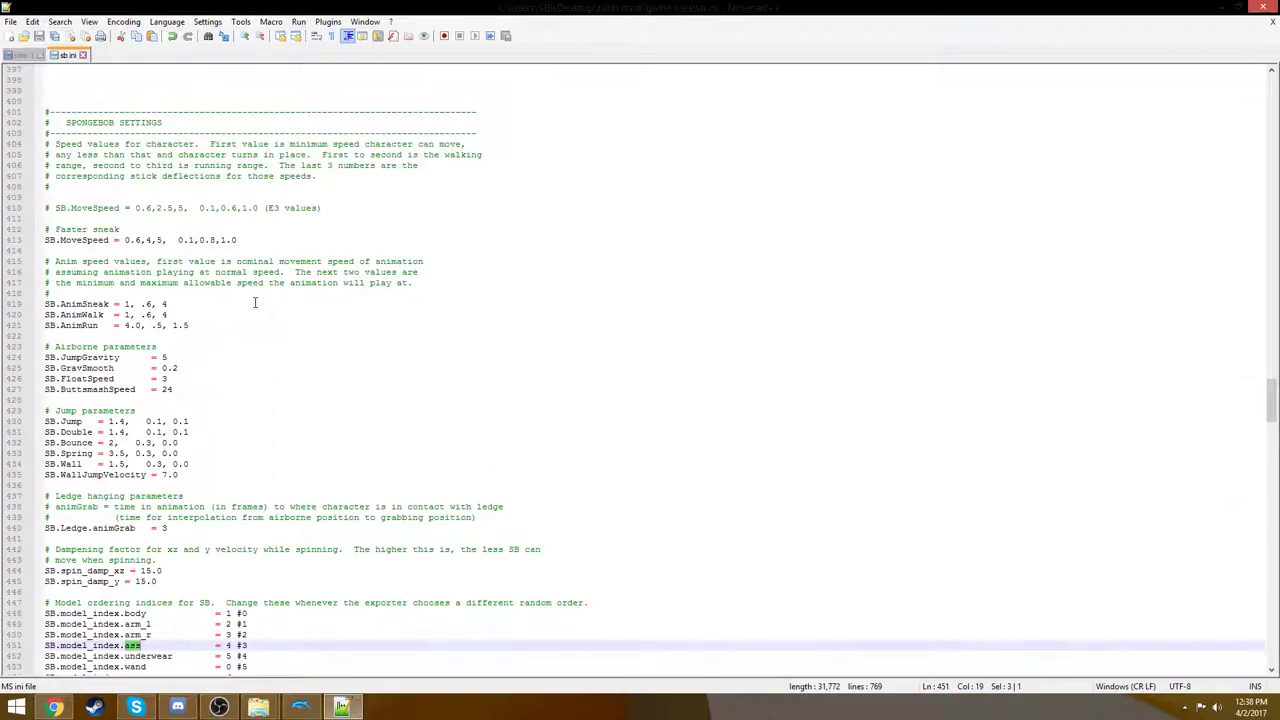
# Set the third value of the active SB.MoveSpeed line in the SpongeBob settings to 10 and save sb.ini
pyautogui.scroll(-2, 223, 325)
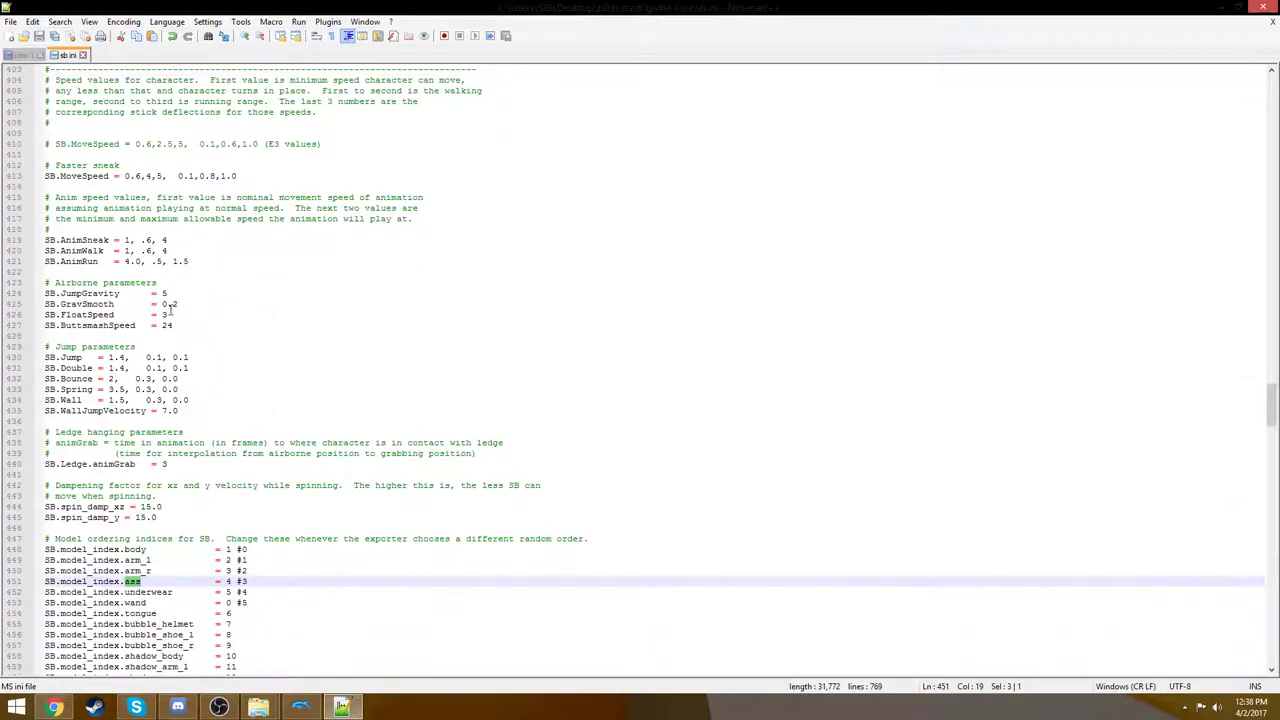
pyautogui.scroll(-2, 214, 320)
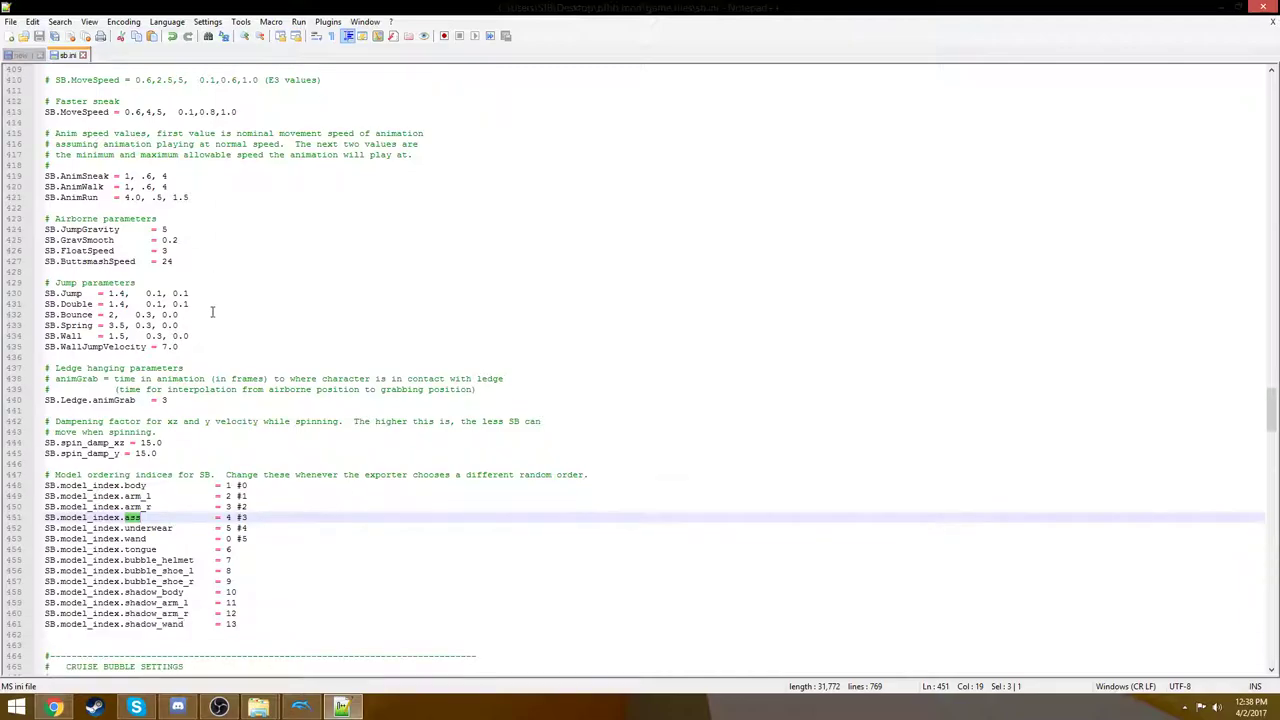
pyautogui.scroll(2, 185, 264)
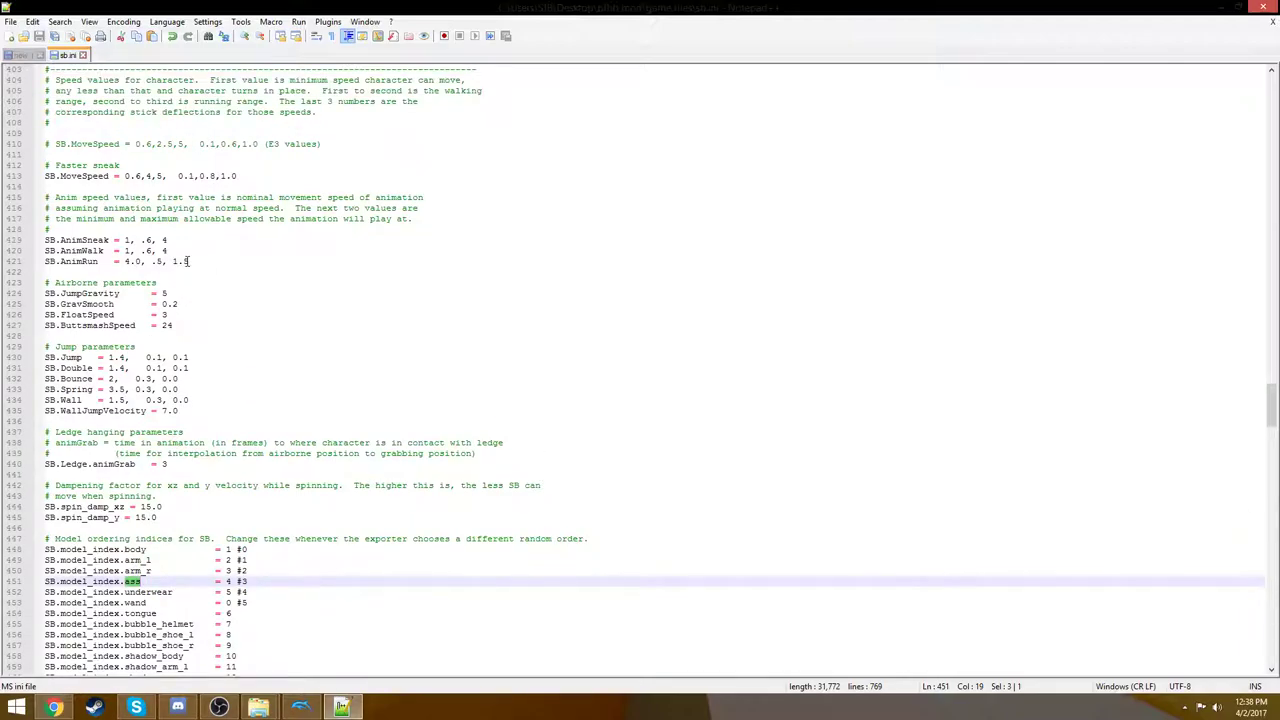
pyautogui.scroll(3, 187, 261)
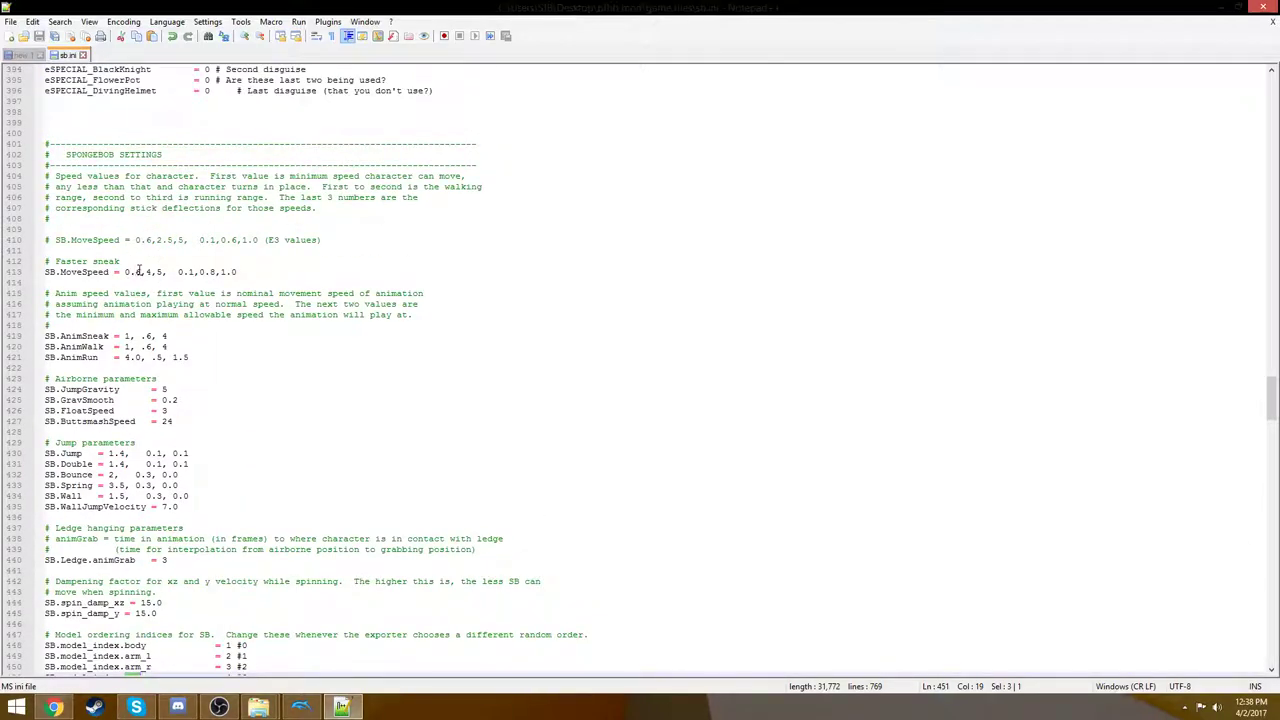
pyautogui.moveTo(150, 272)
pyautogui.mouseDown()
pyautogui.moveTo(124, 272)
pyautogui.moveTo(155, 272)
pyautogui.mouseUp()
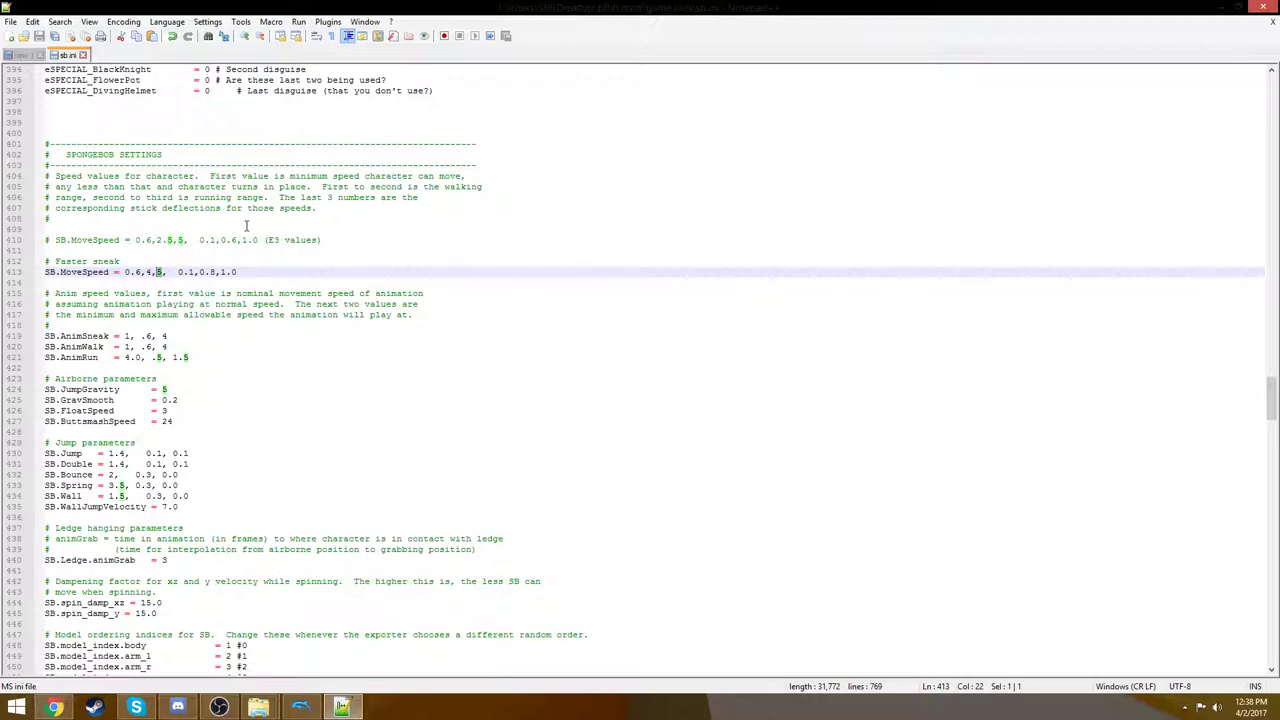
pyautogui.write('21')
pyautogui.press('BackSpace')
pyautogui.press('BackSpace')
pyautogui.write('10')
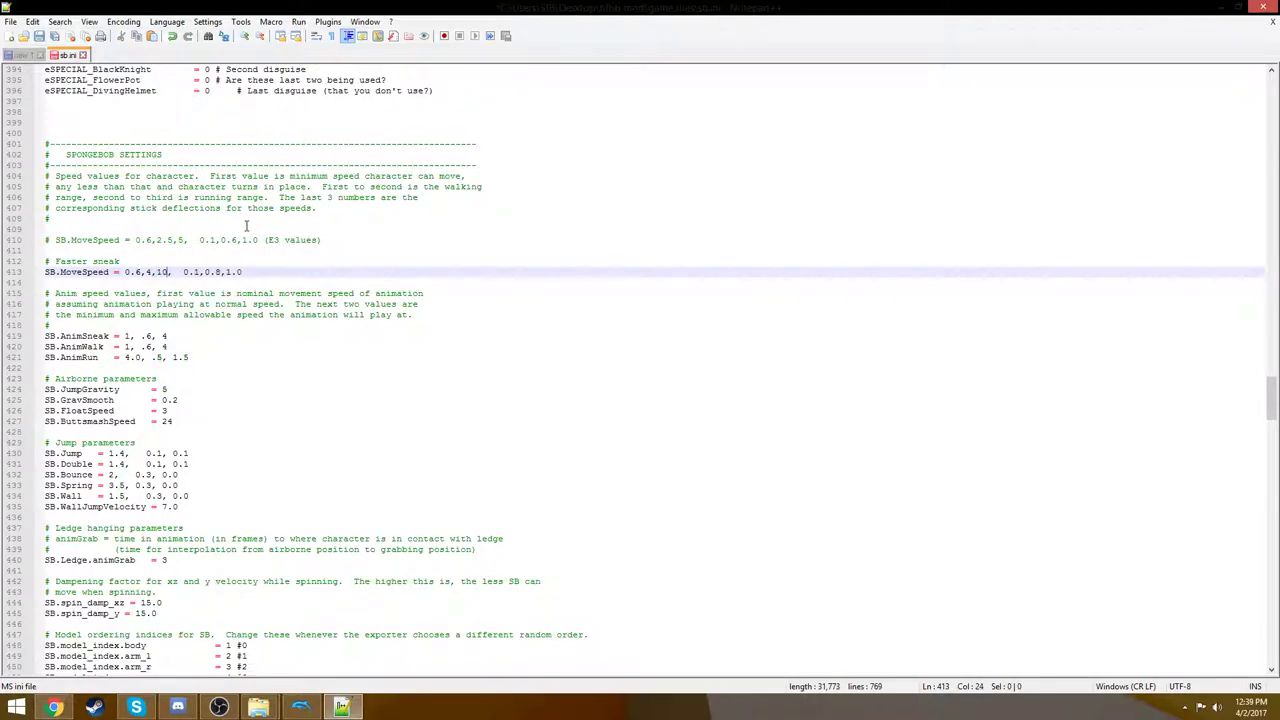
pyautogui.hotkey('ctrl', 's')
# Set the second value of the active SB.MoveSpeed line to 1 and save the file
pyautogui.doubleClick(148, 272)
pyautogui.write('5')
pyautogui.hotkey('ctrl', 's')
pyautogui.press('Up')
pyautogui.scroll(-4, 195, 265)
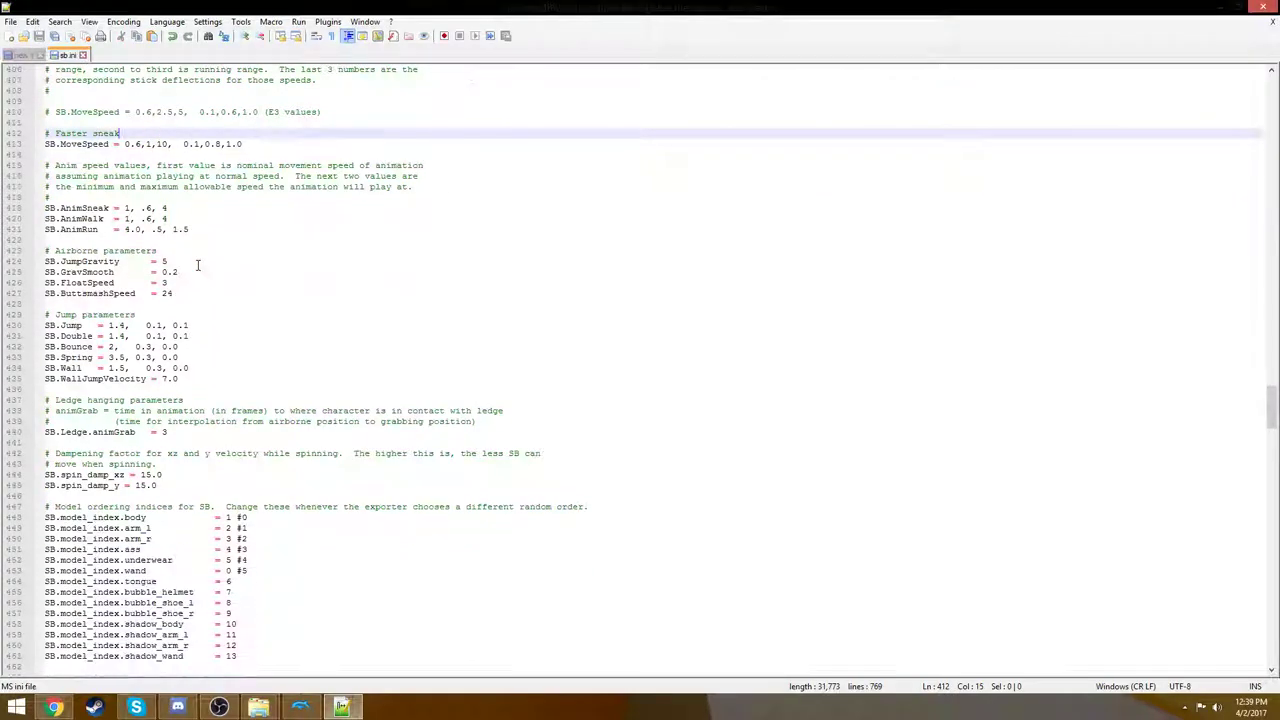
pyautogui.scroll(3, 193, 203)
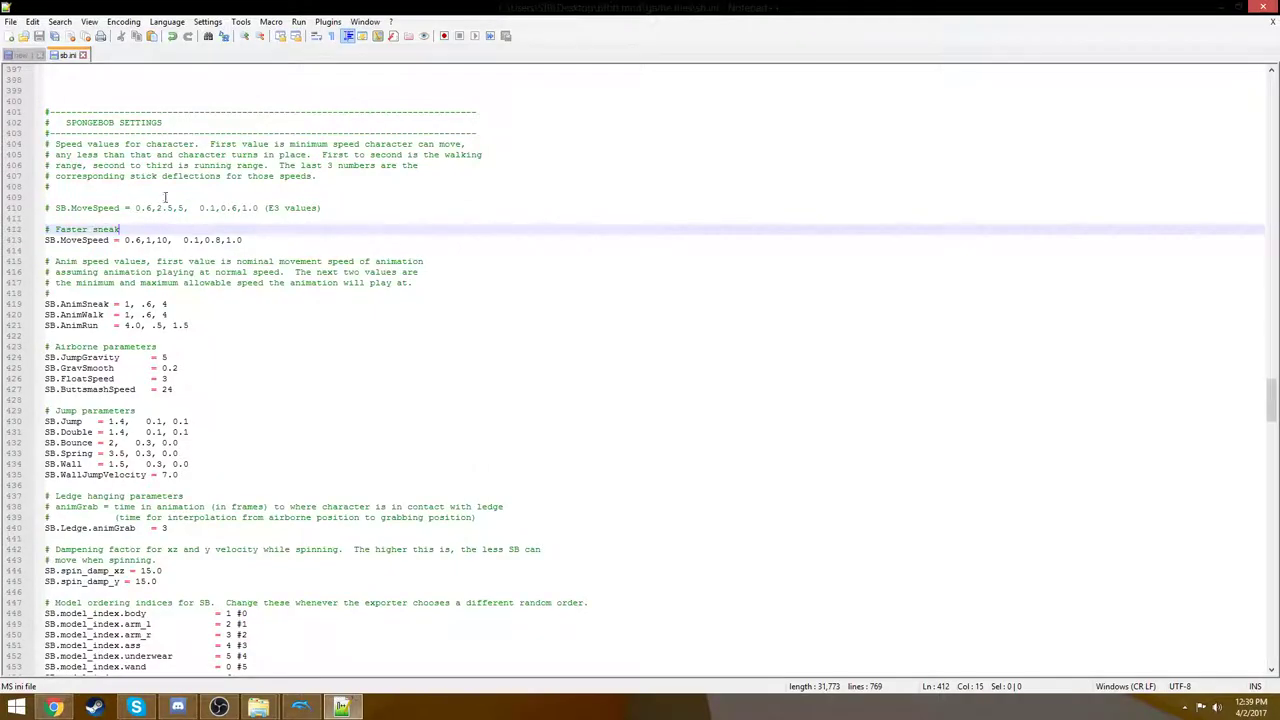
# Look through the Cruise Bubble settings, covering aiming, camera attachment, missile flight, turning, collision distance and explosion values
pyautogui.scroll(-4, 160, 240)
pyautogui.scroll(-17, 163, 232)
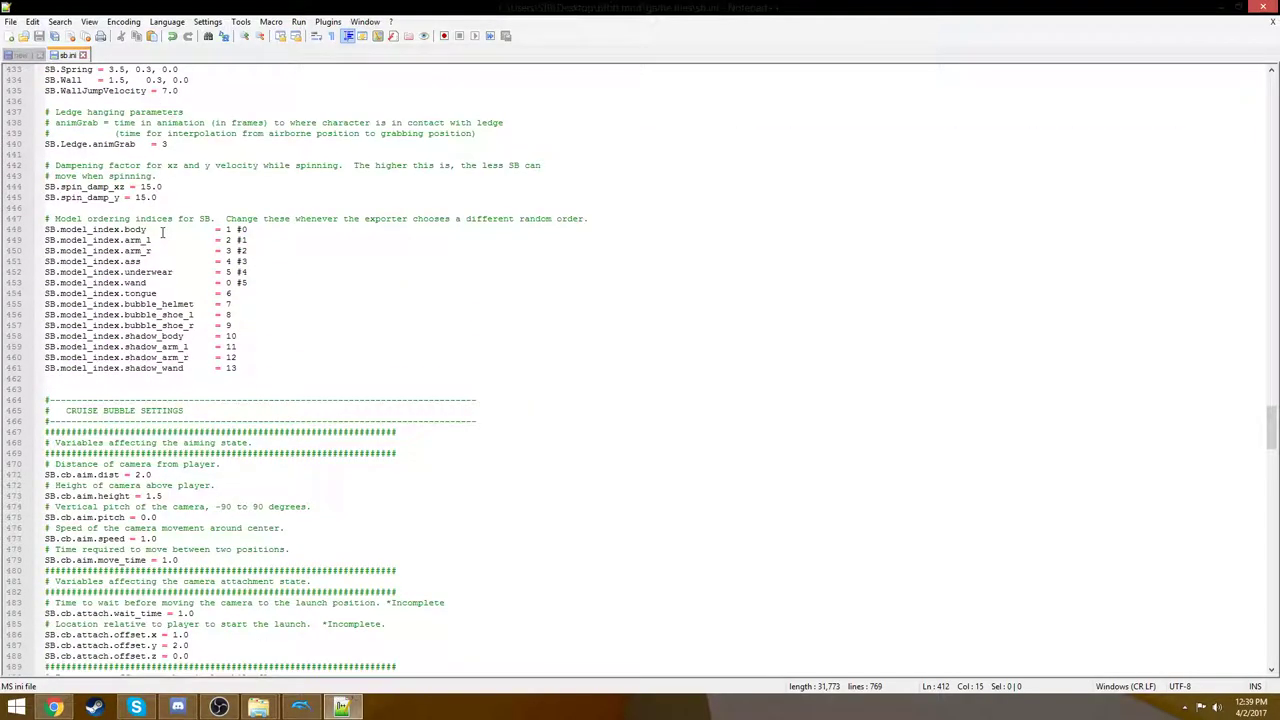
pyautogui.scroll(-5, 163, 236)
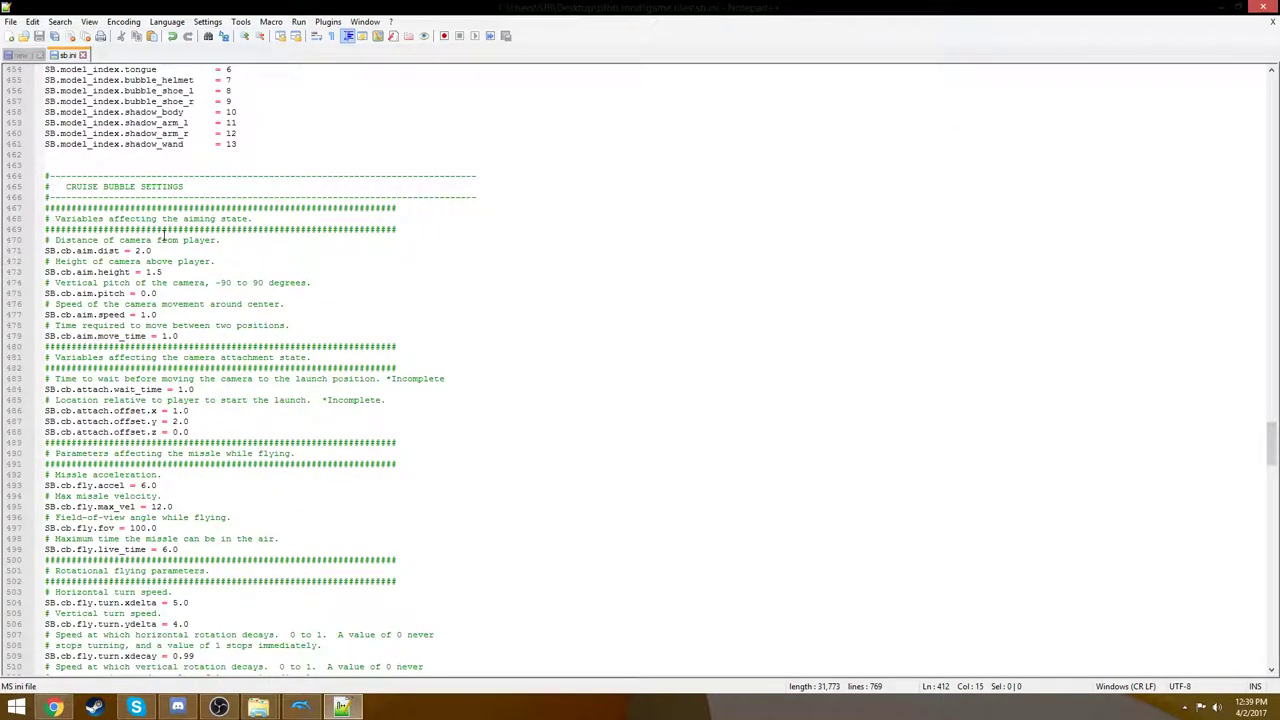
pyautogui.scroll(-9, 132, 160)
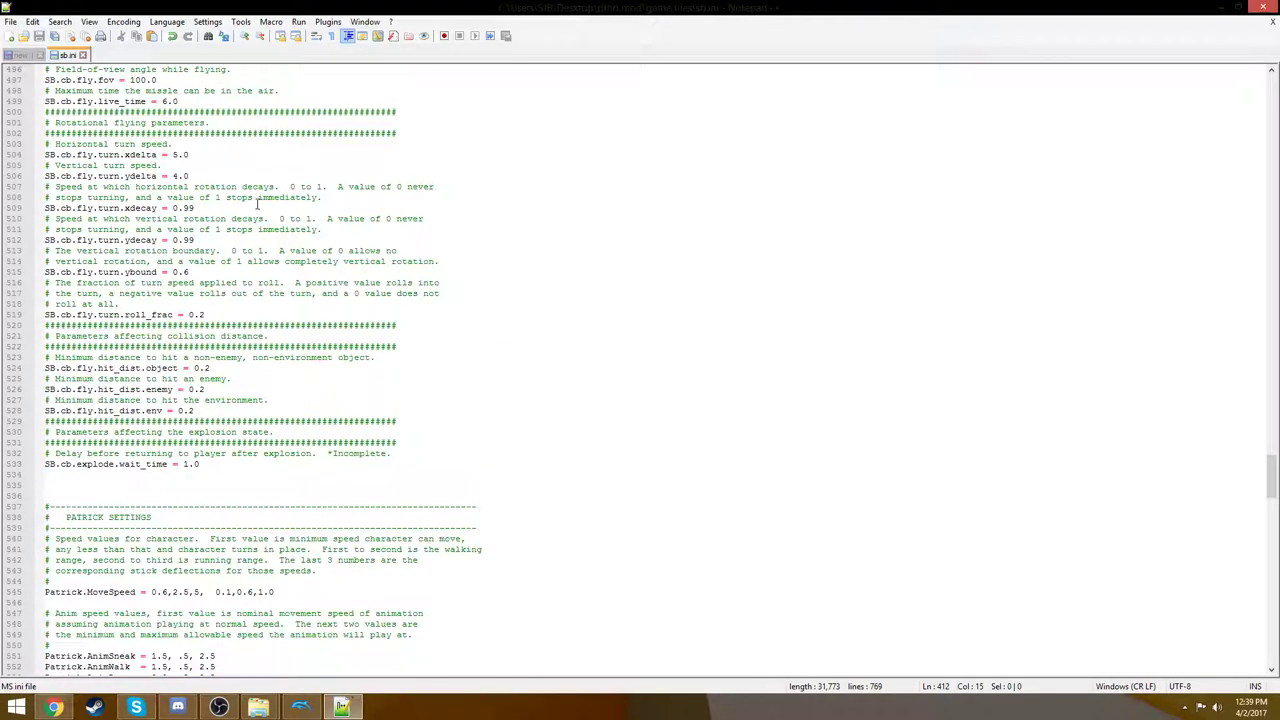
pyautogui.scroll(-5, 307, 260)
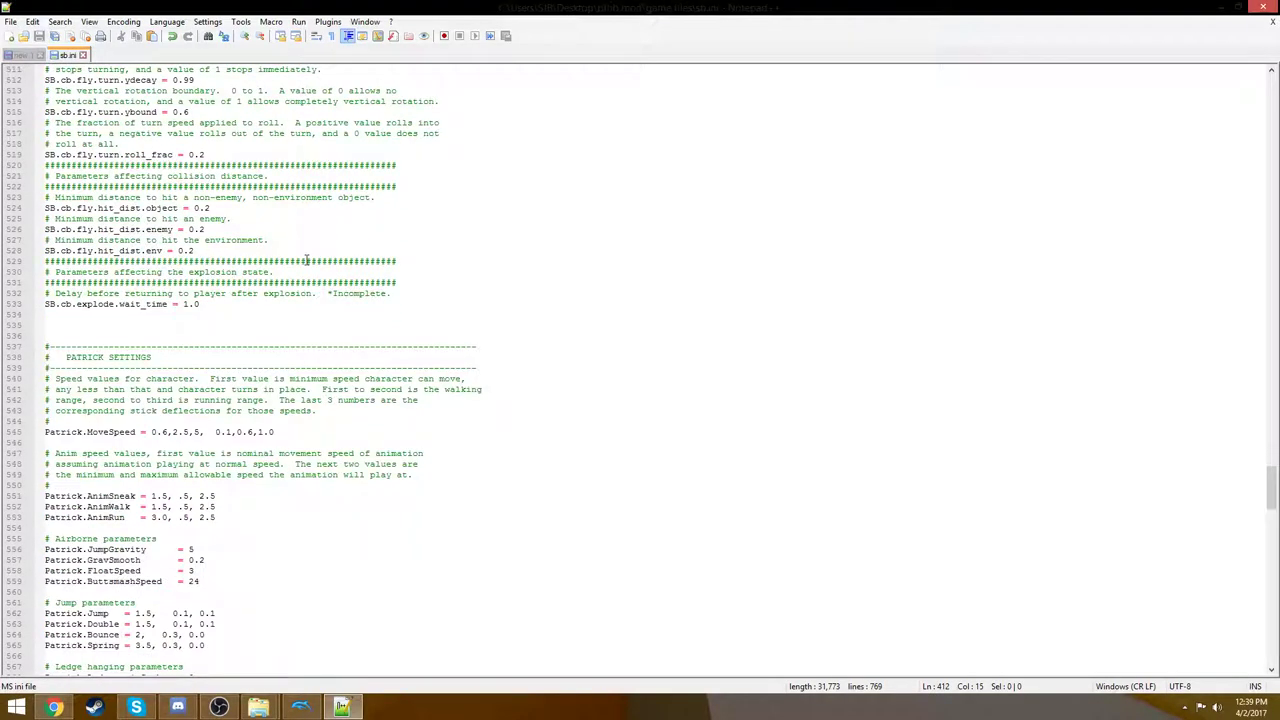
pyautogui.scroll(9, 307, 260)
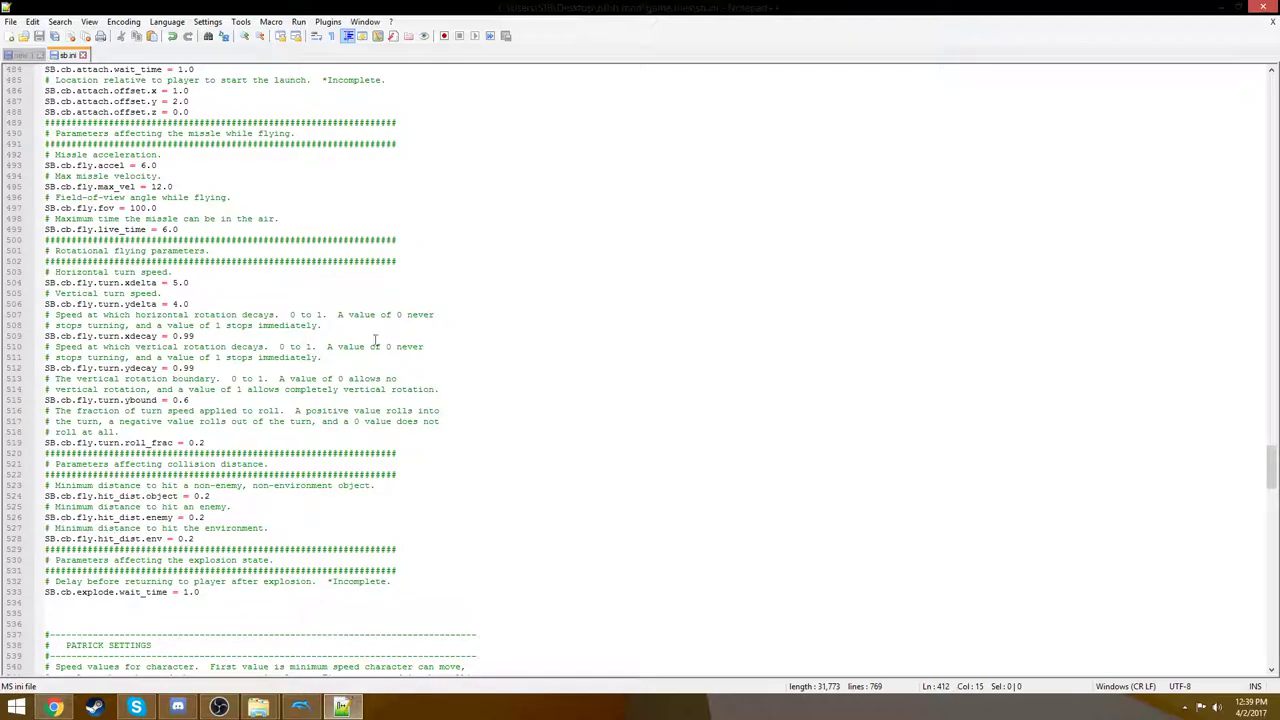
pyautogui.scroll(-6, 615, 240)
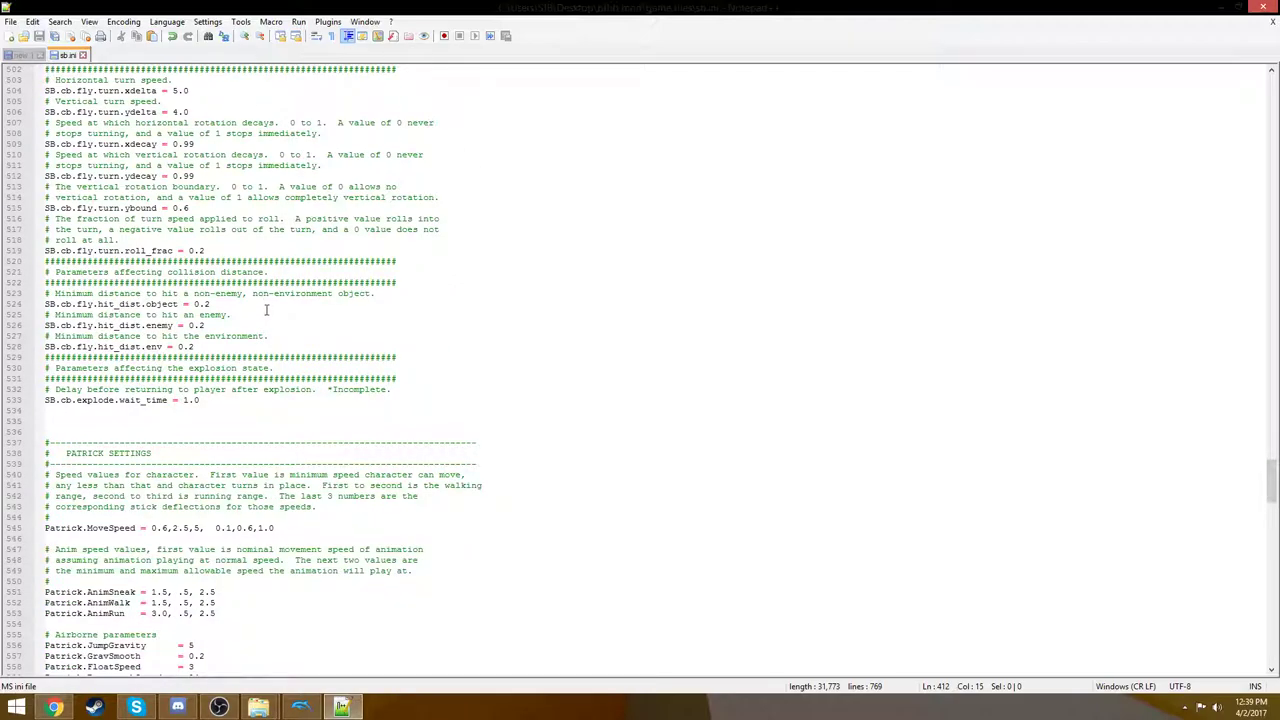
# Examine the Patrick settings, focusing on the minimum, walking and running speeds in Patrick.MoveSpeed
pyautogui.scroll(-5, 266, 310)
pyautogui.scroll(-2, 269, 297)
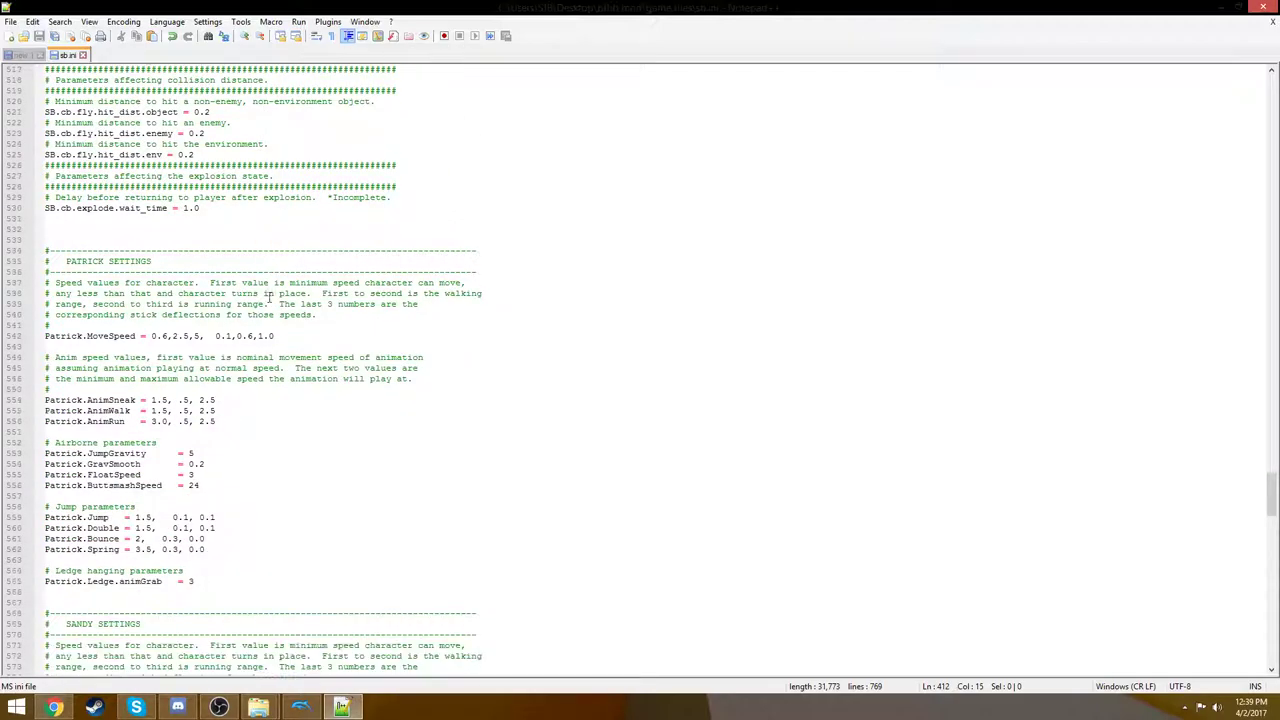
pyautogui.scroll(-7, 270, 296)
pyautogui.scroll(3, 270, 296)
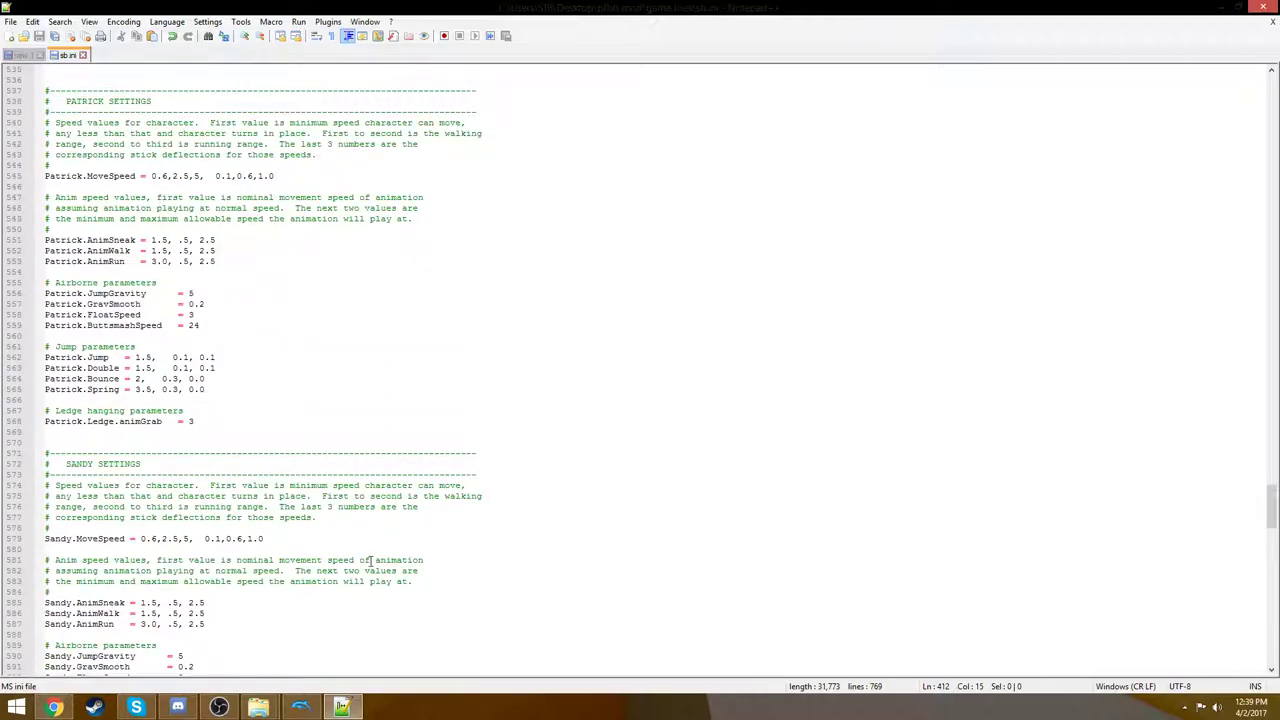
pyautogui.click(172, 176)
pyautogui.click(200, 176)
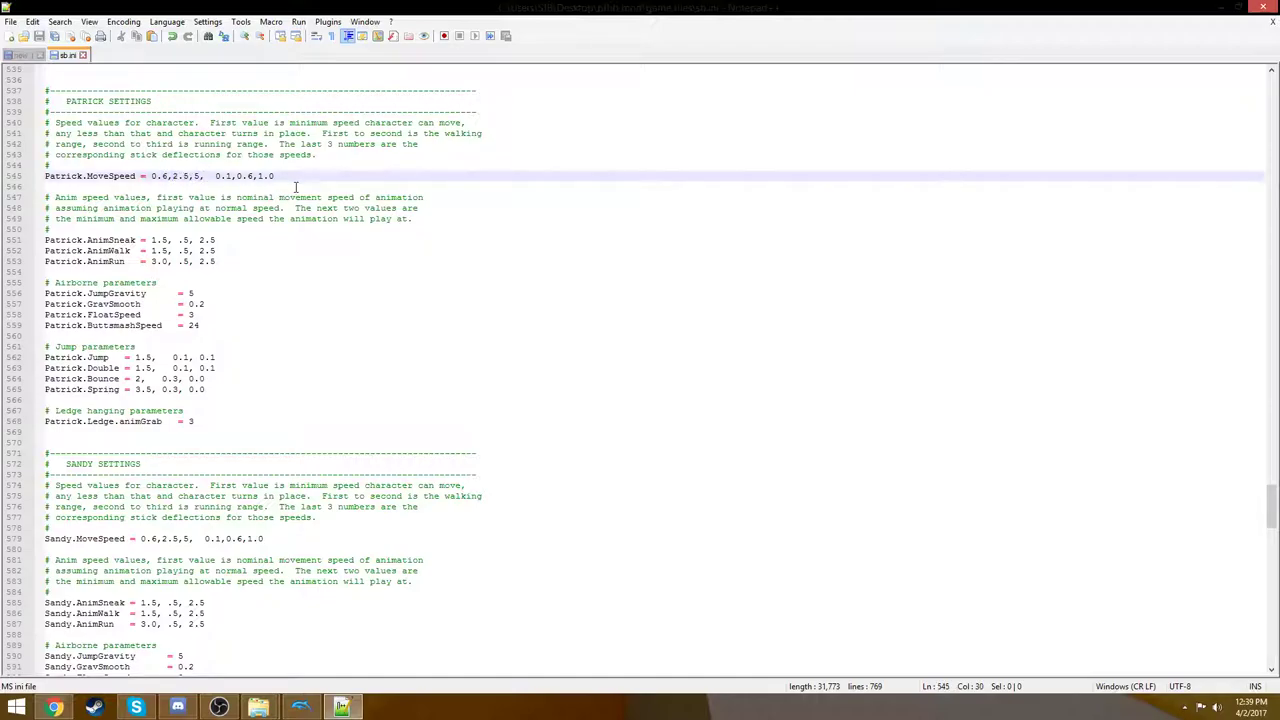
pyautogui.moveTo(168, 176); pyautogui.dragTo(155, 186)
pyautogui.scroll(3, 155, 186)
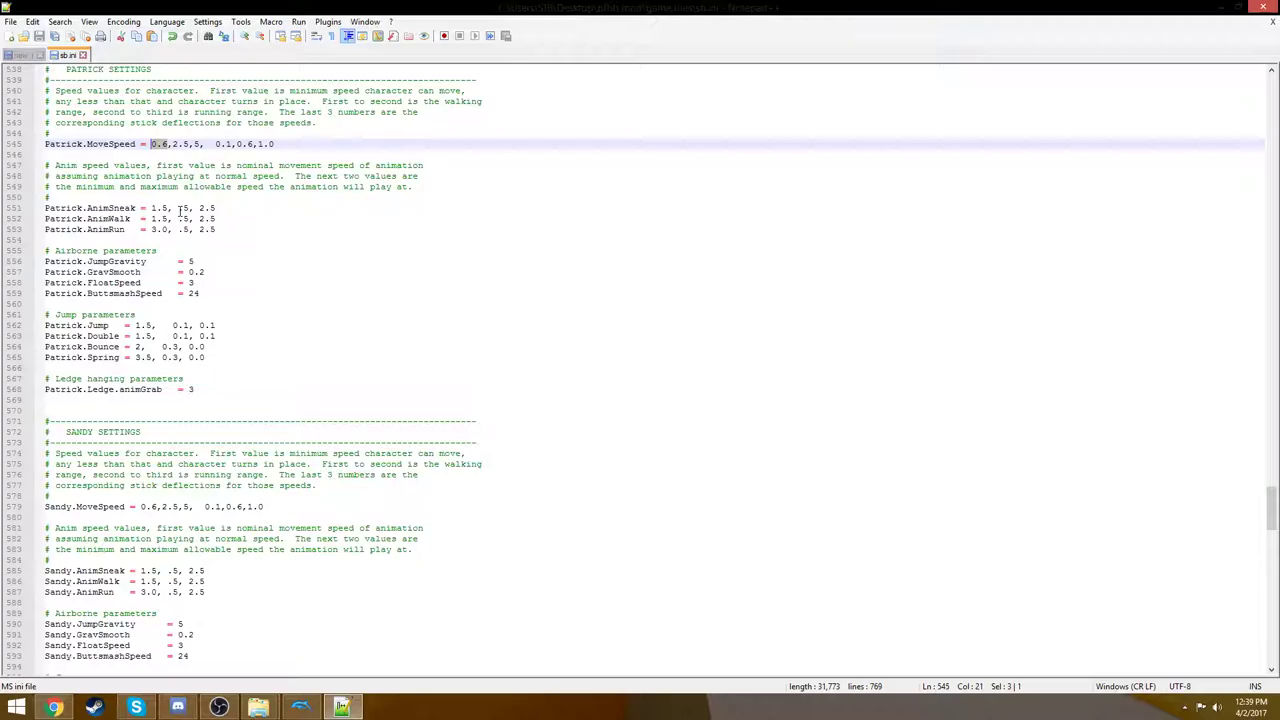
# Look through the Sandy, player out-of-bounds state and SpongeBob underwear-bungee settings
pyautogui.scroll(-17, 248, 270)
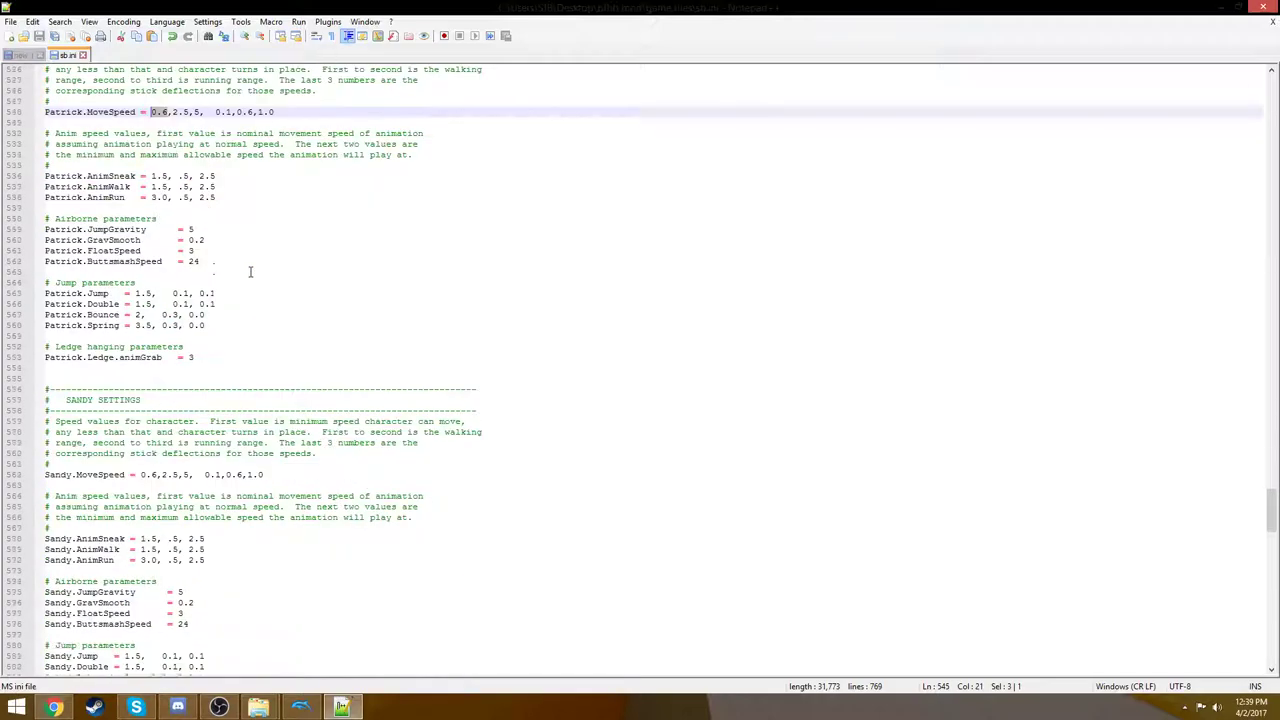
pyautogui.scroll(-20, 248, 270)
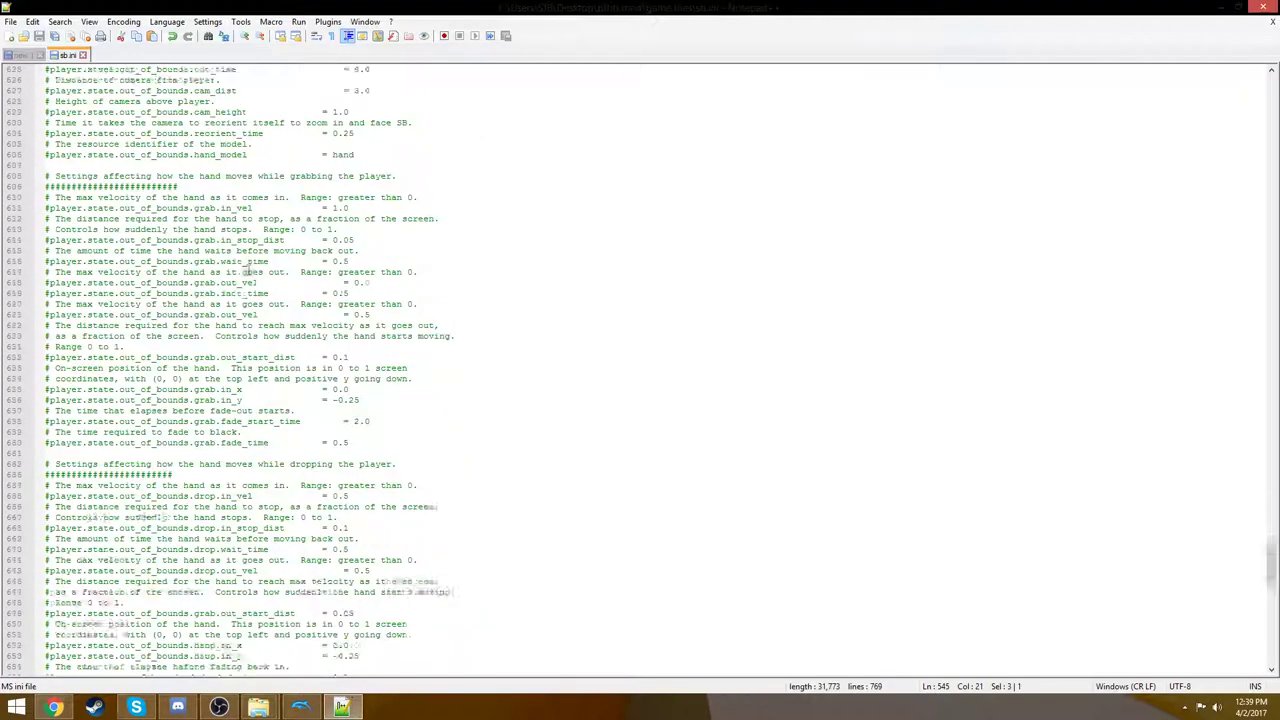
pyautogui.scroll(-8, 250, 270)
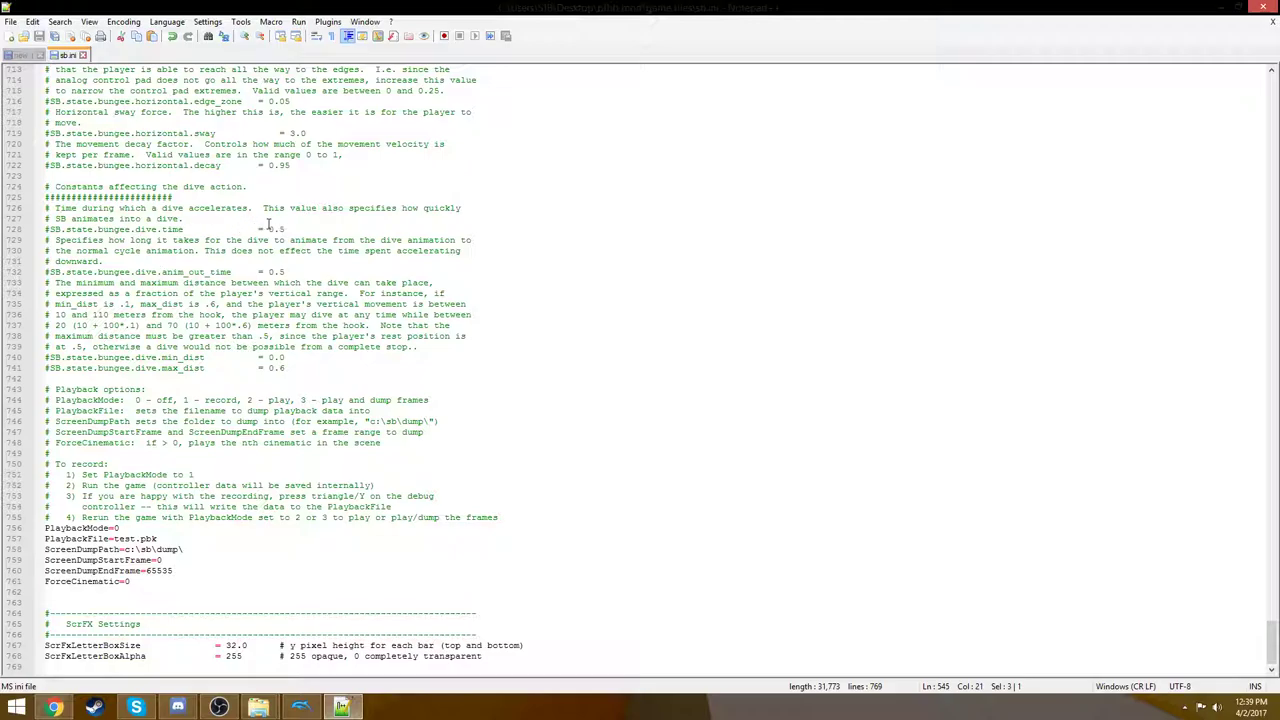
pyautogui.scroll(19, 310, 203)
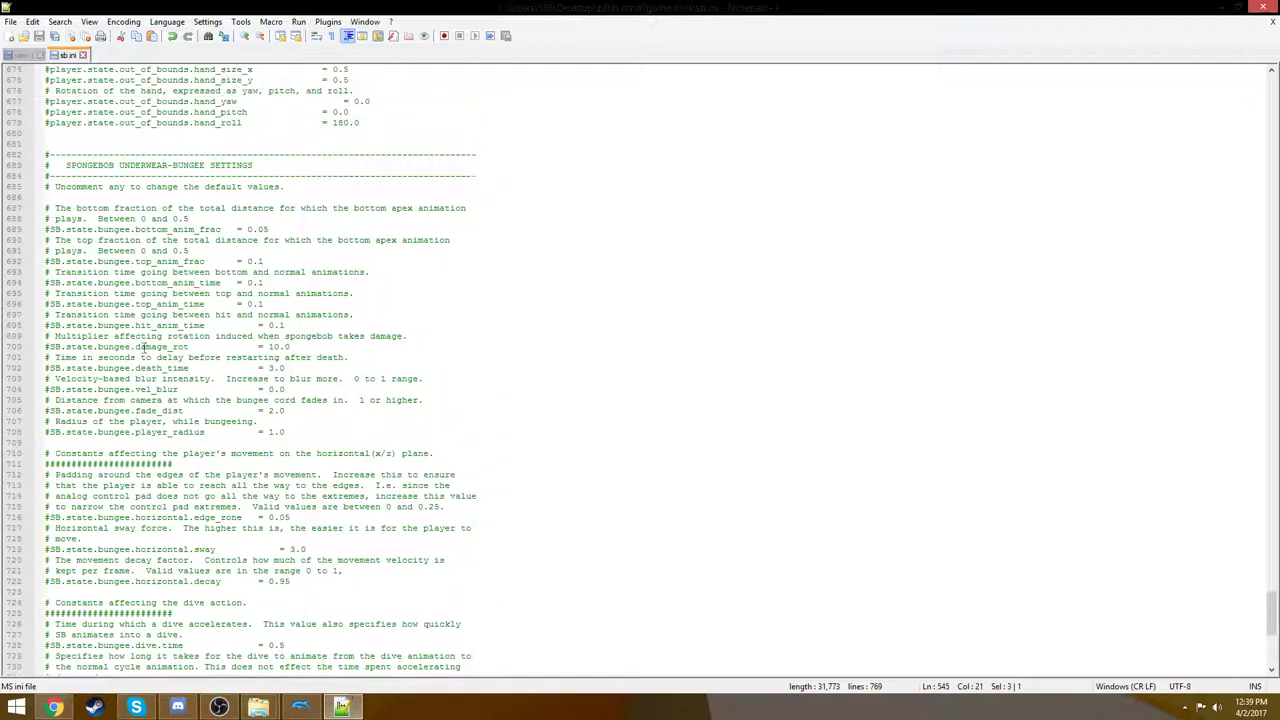
pyautogui.scroll(11, 315, 344)
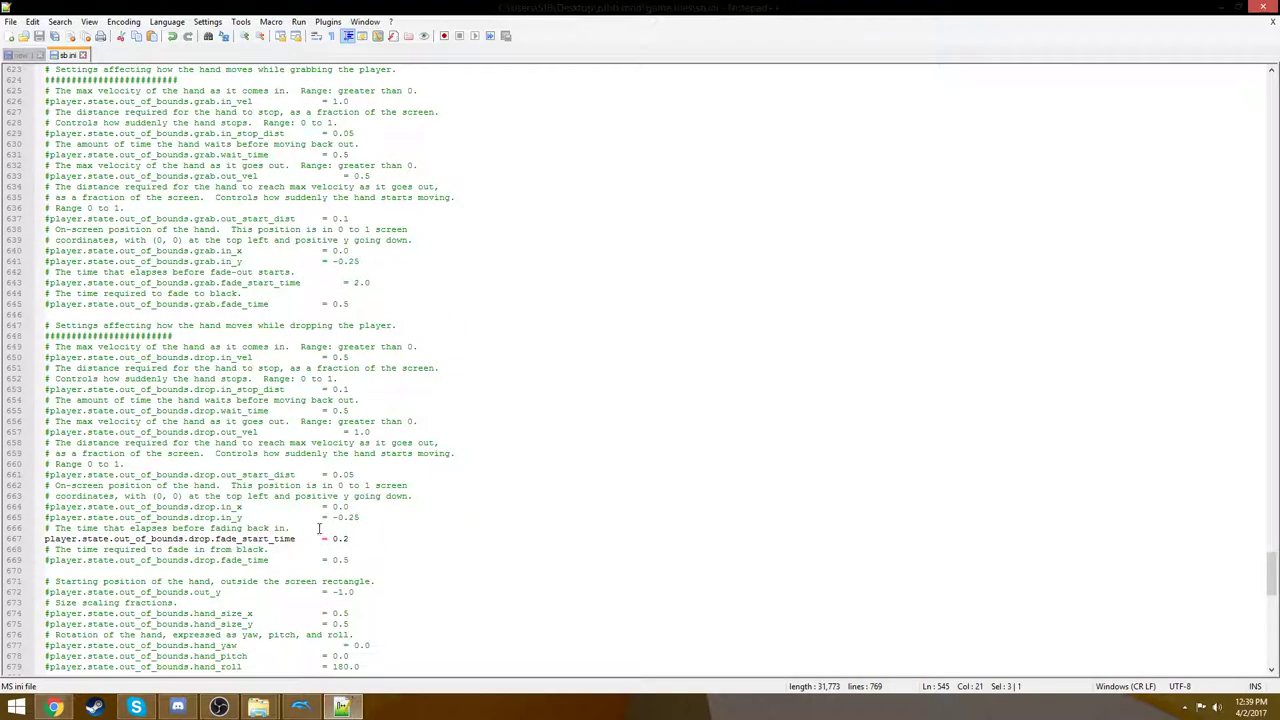
pyautogui.scroll(5, 262, 500)
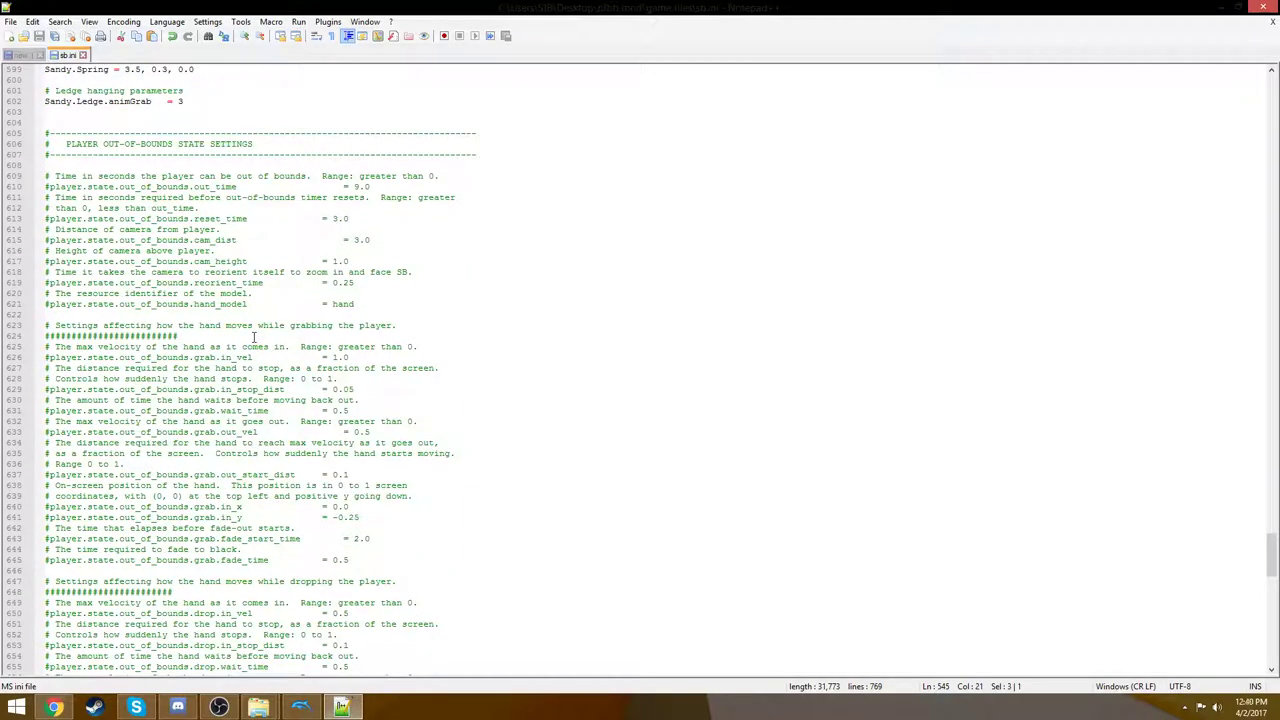
pyautogui.scroll(-1, 157, 336)
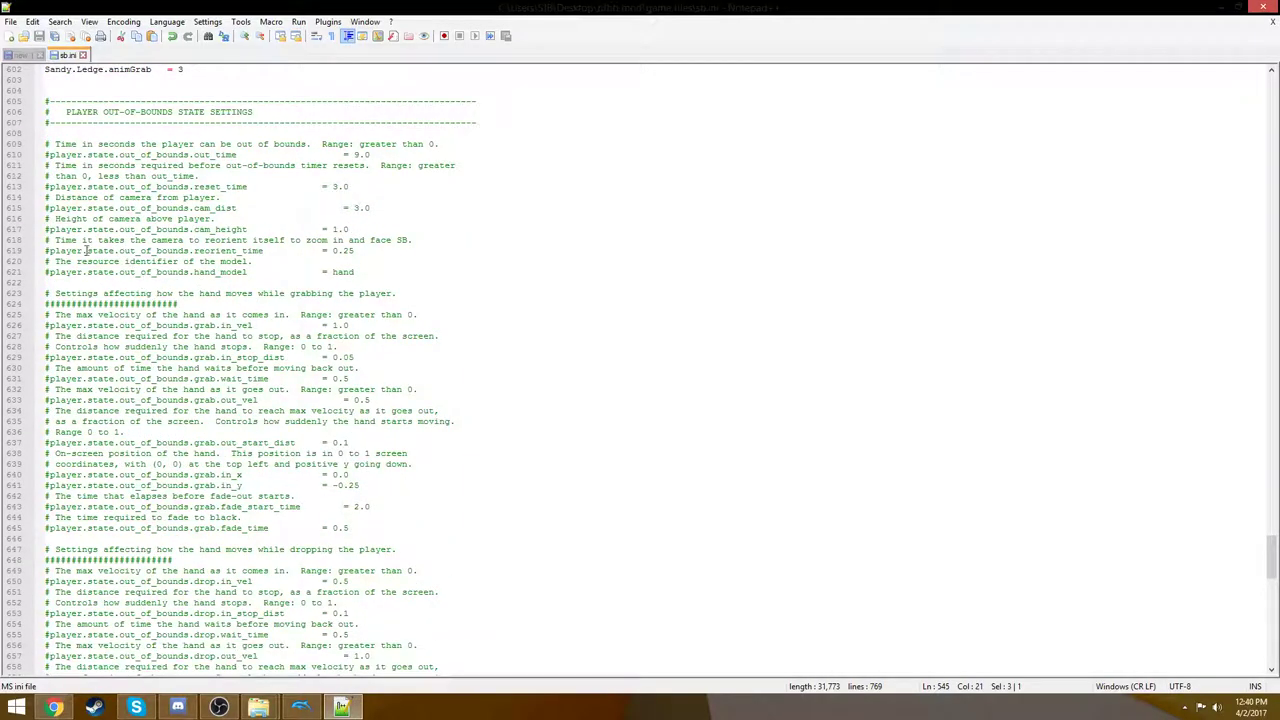
pyautogui.moveTo(63, 155); pyautogui.dragTo(280, 288)
pyautogui.click(283, 300)
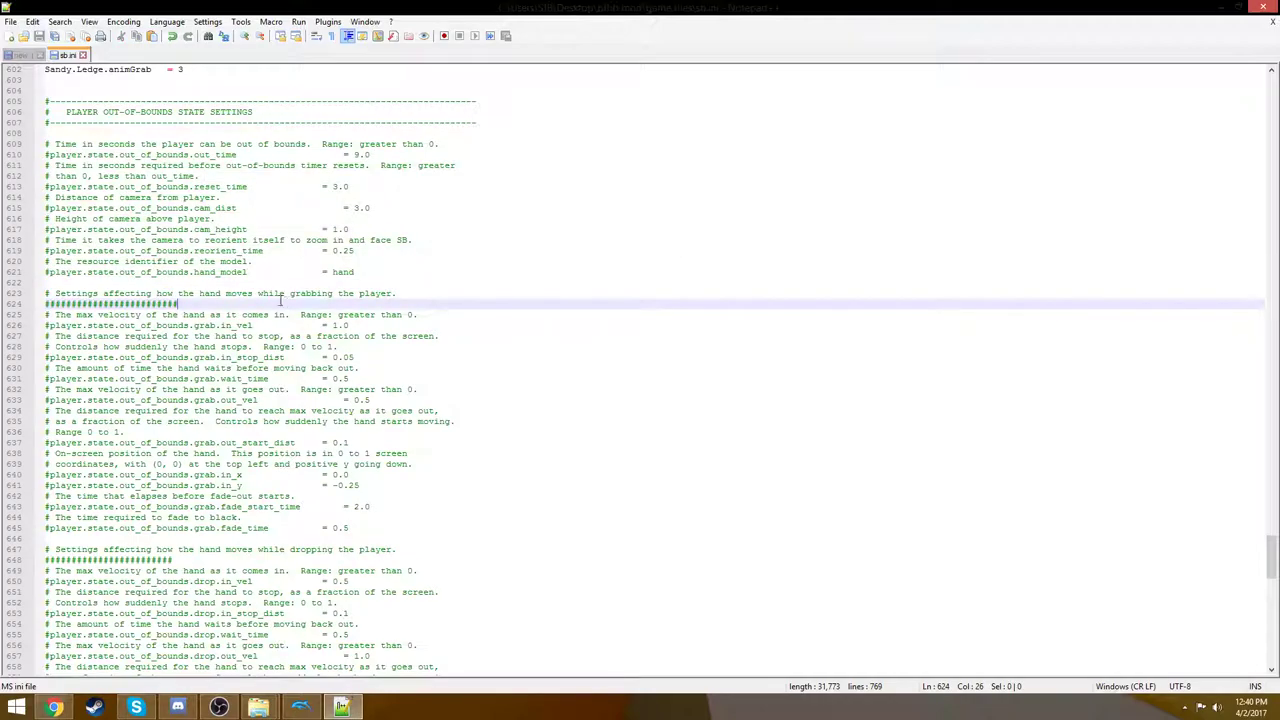
# Review the playback options at the end of the file, including PlaybackMode, PlaybackFile and the screen dump settings
pyautogui.scroll(-13, 201, 244)
pyautogui.scroll(-20, 201, 244)
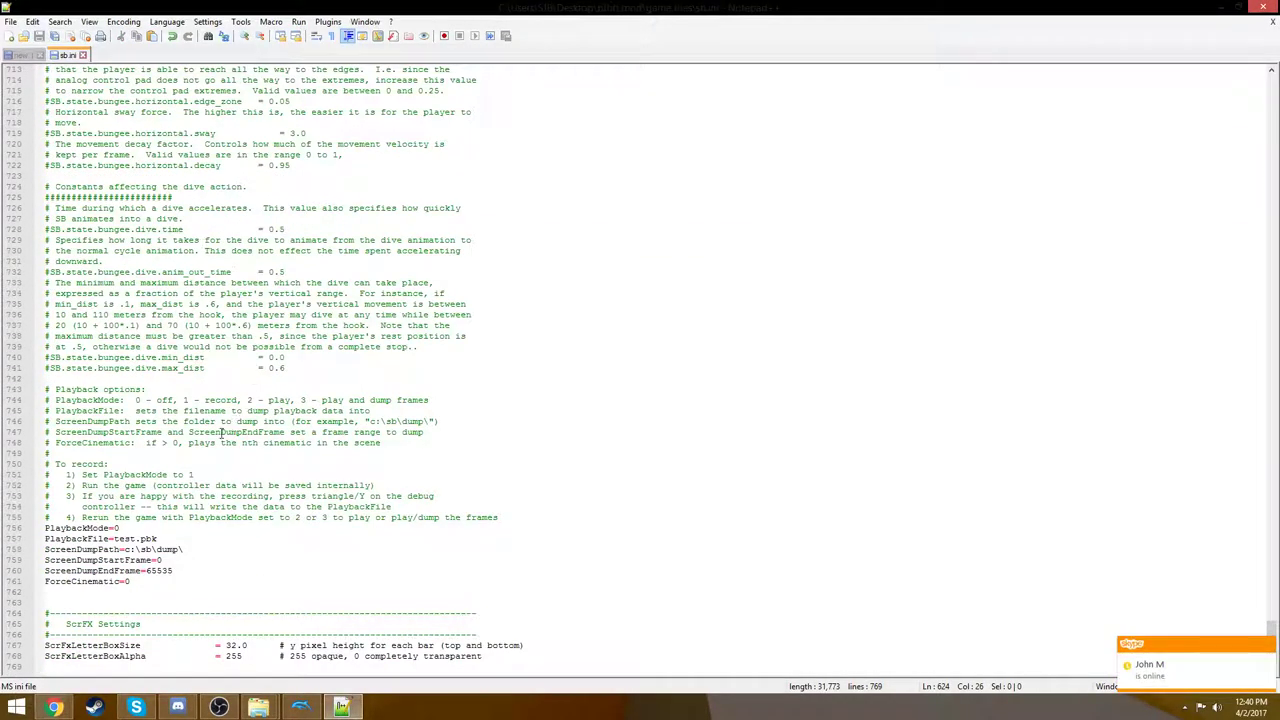
pyautogui.click(200, 527)
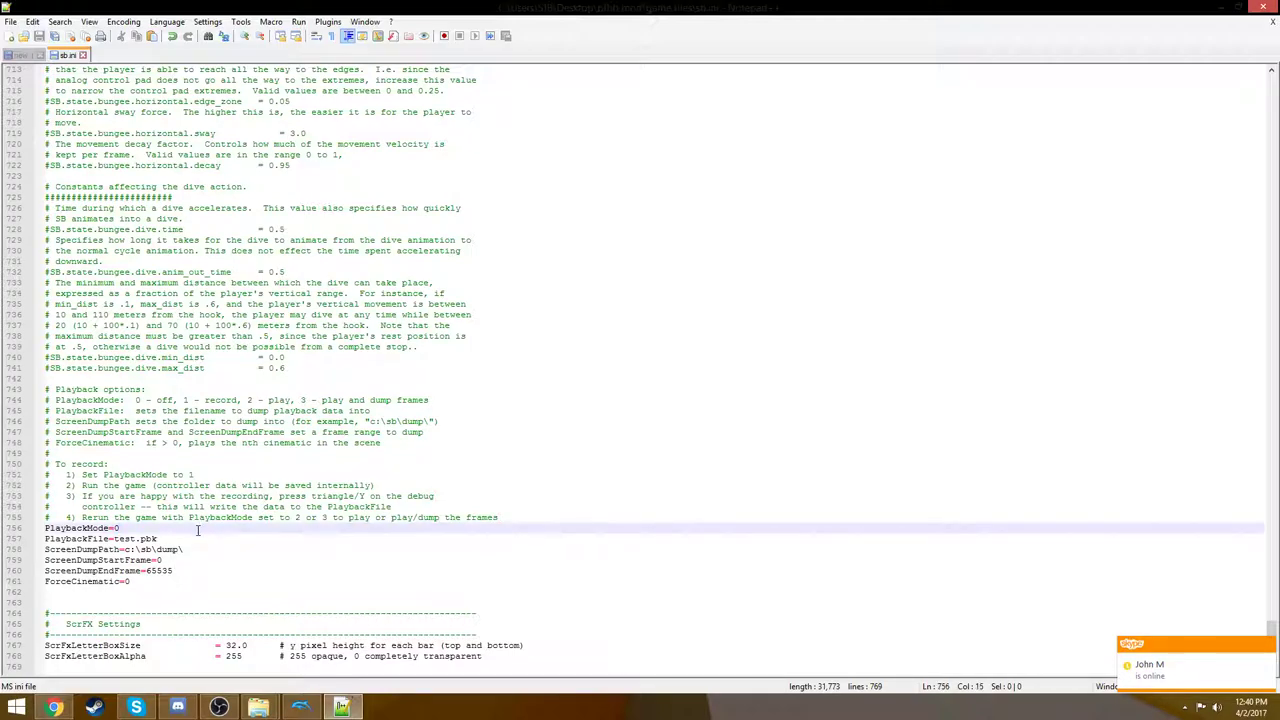
pyautogui.click(185, 542)
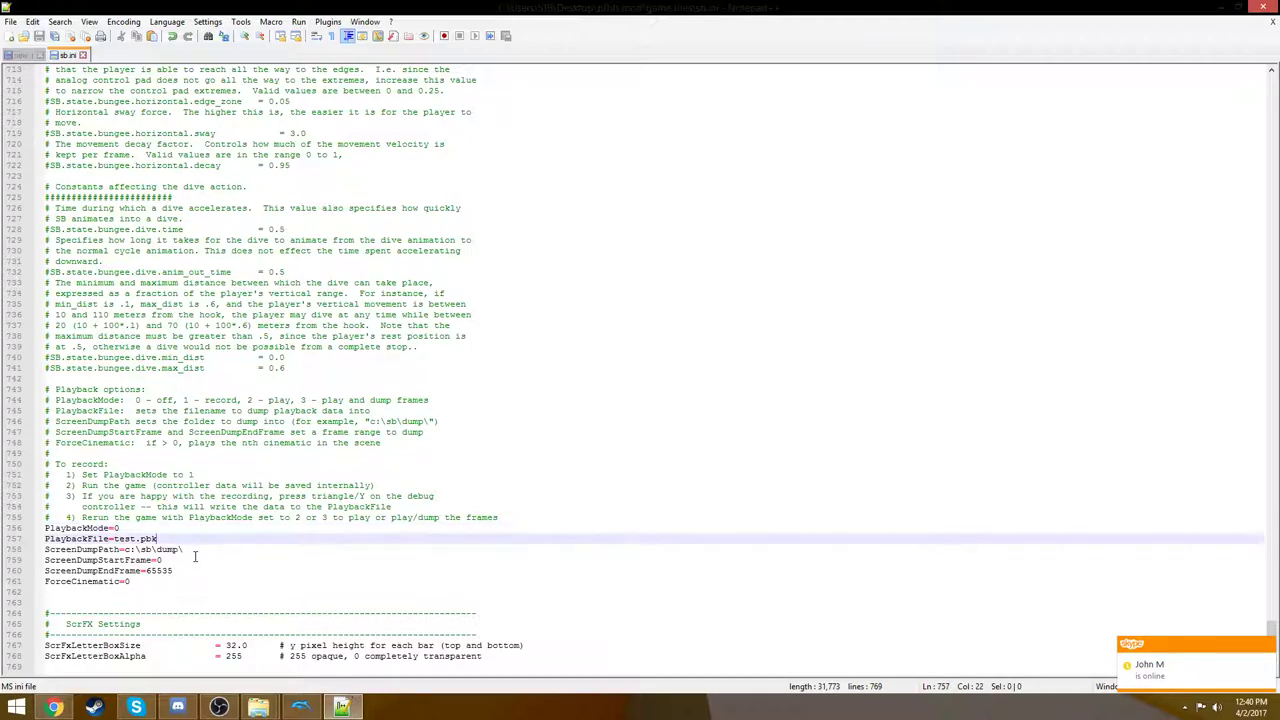
pyautogui.click(194, 560)
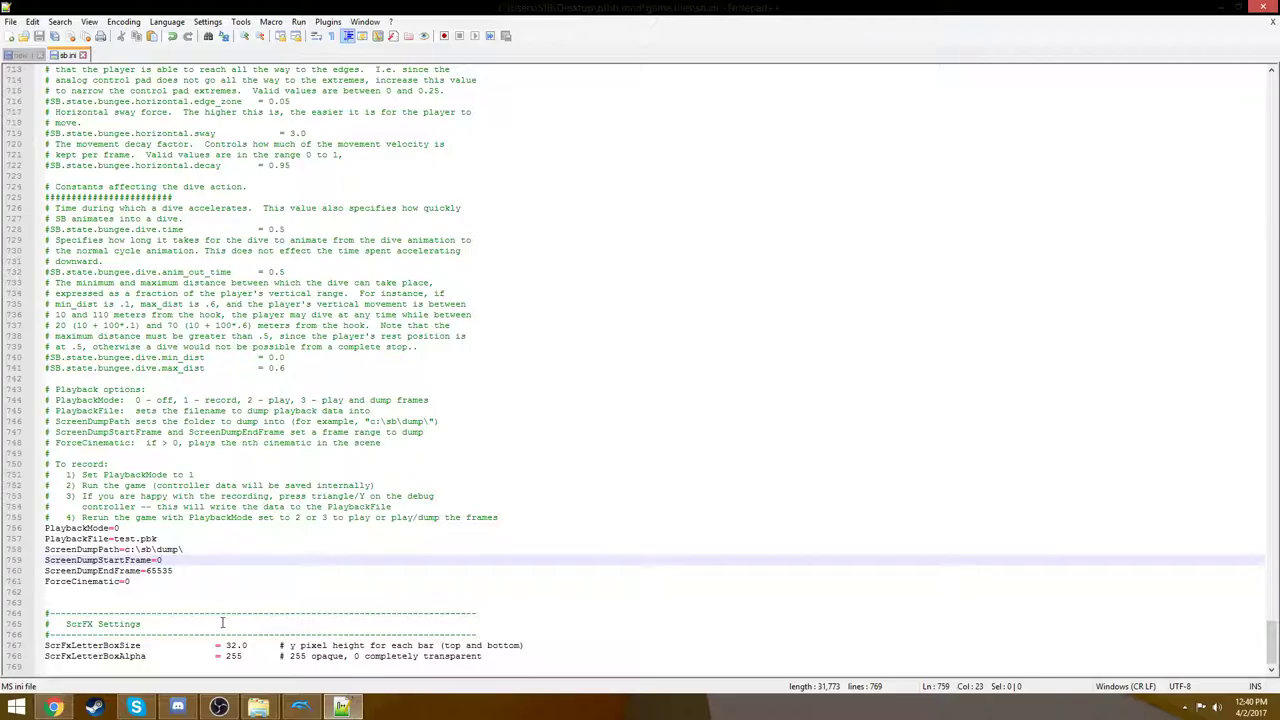
# Return to the start of sb.ini and review the damage delay timers and the BOOT entry
pyautogui.scroll(20, 250, 560)
pyautogui.scroll(20, 290, 508)
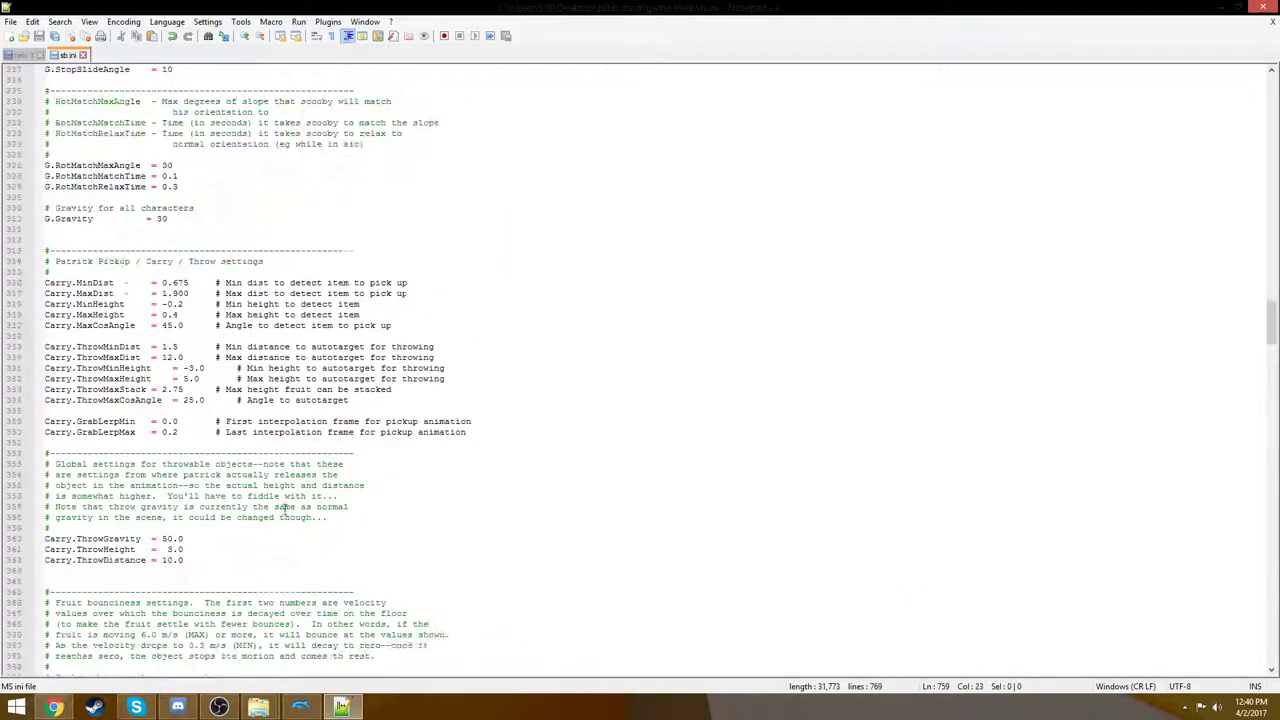
pyautogui.scroll(-1, 286, 497)
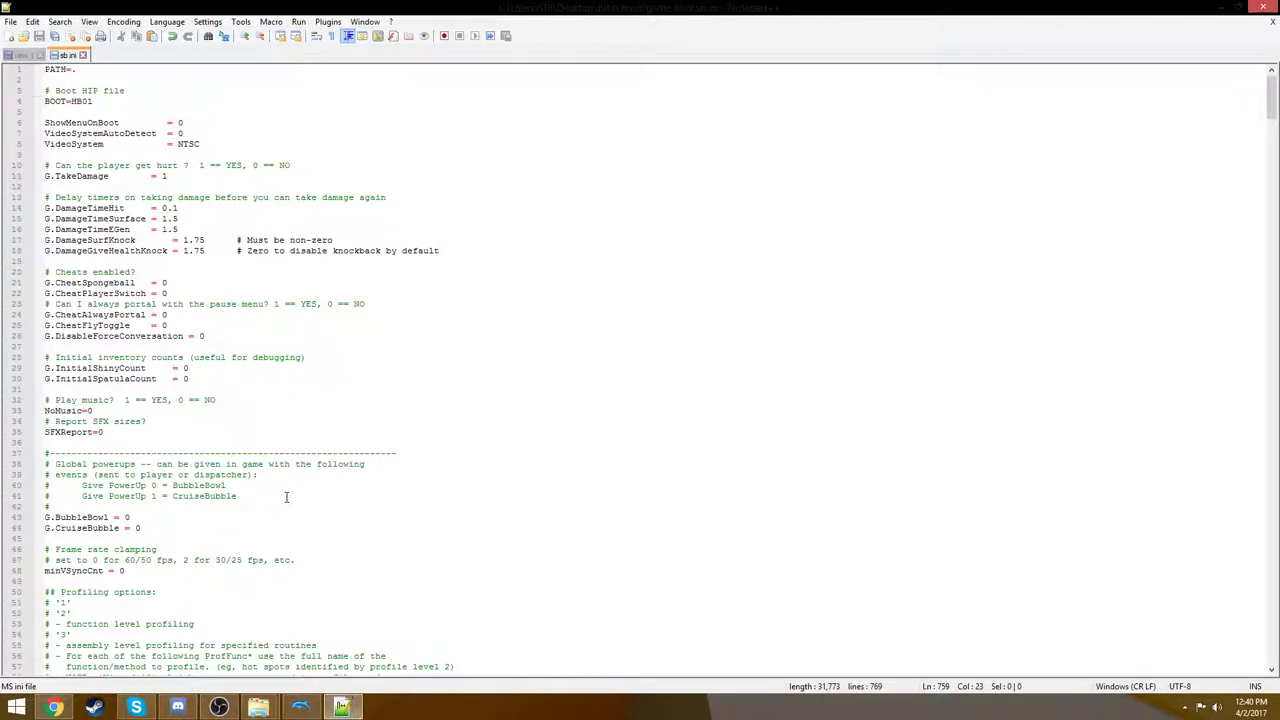
pyautogui.click(257, 323)
pyautogui.scroll(1, 279, 234)
pyautogui.click(280, 220)
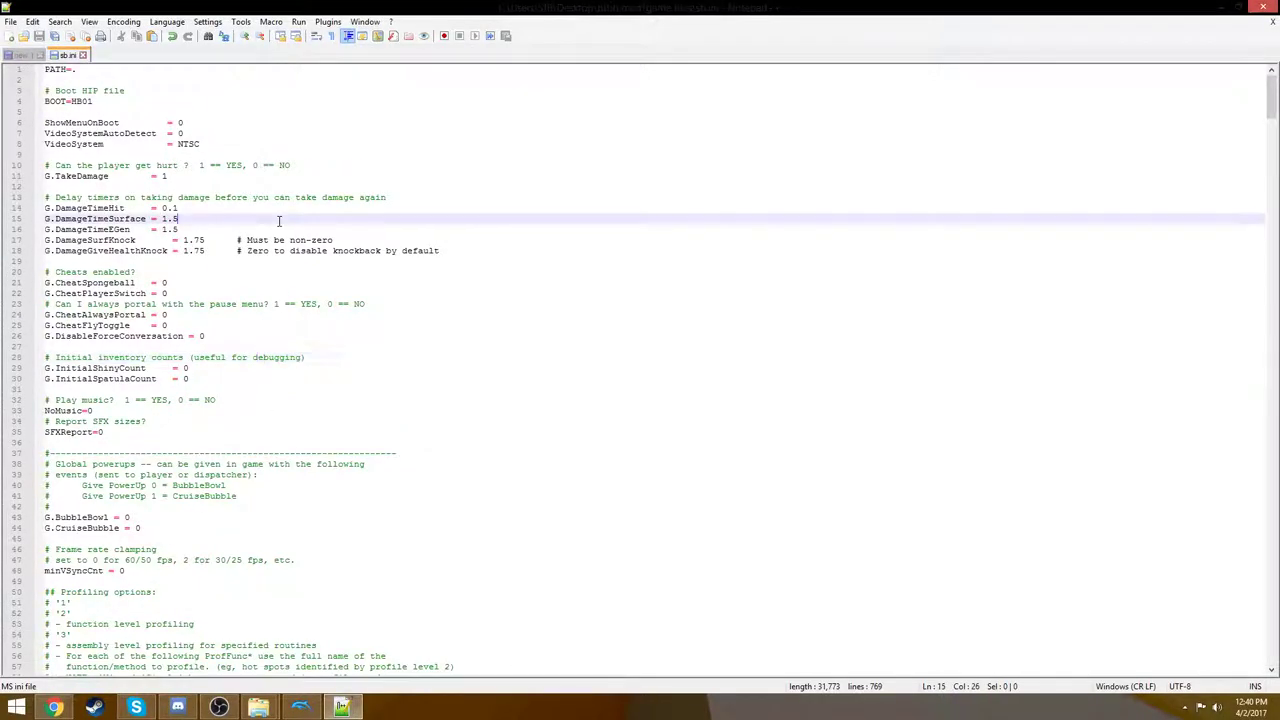
pyautogui.click(282, 209)
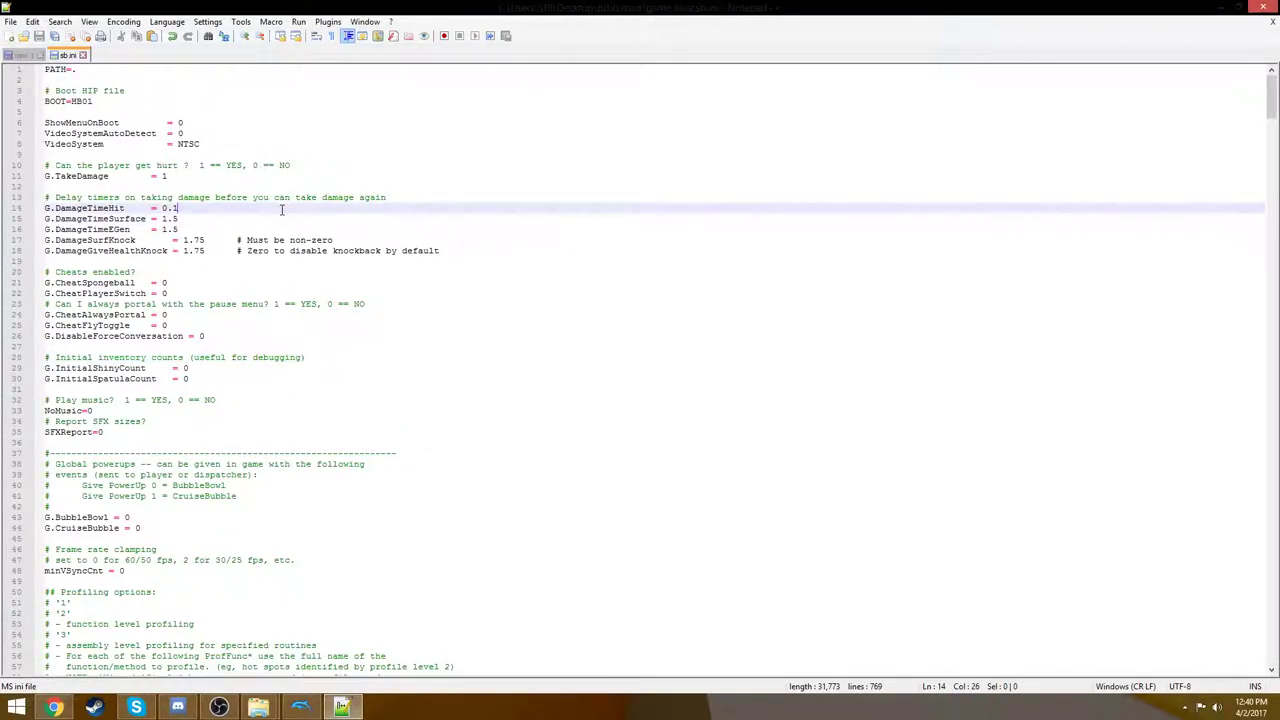
pyautogui.click(236, 102)
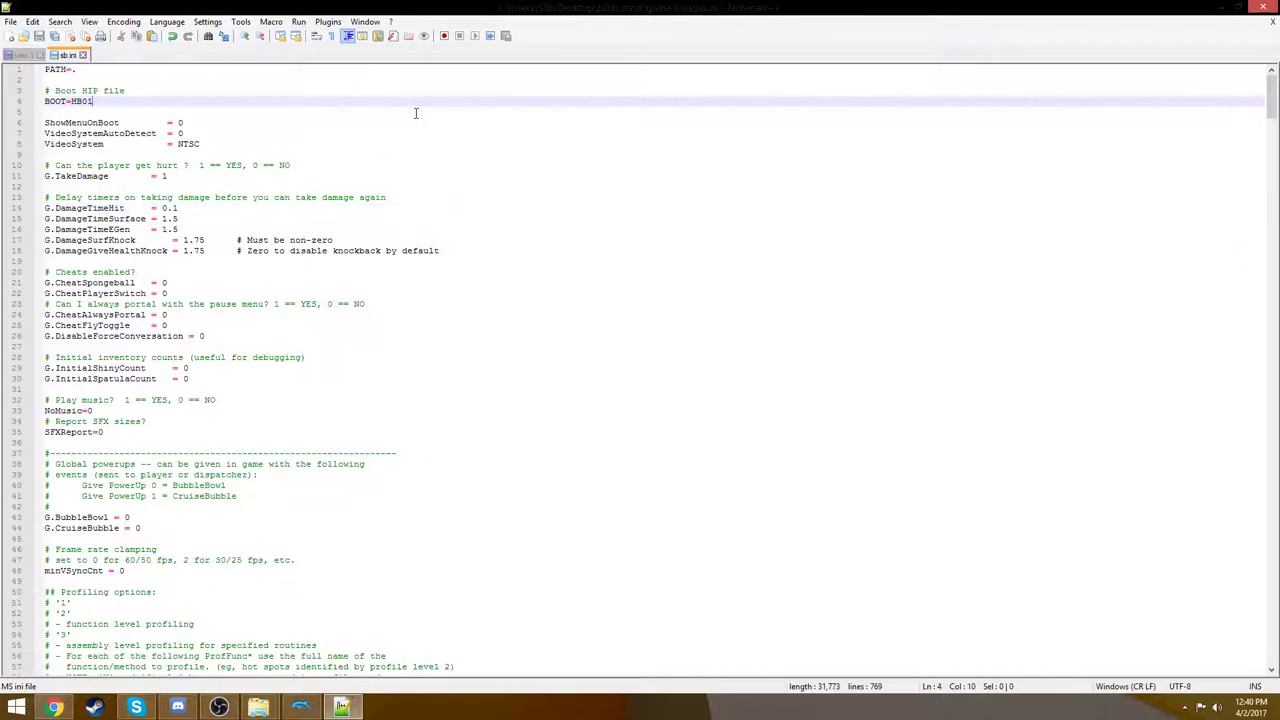
# Switch to Dolphin and launch the extracted game by opening boot.dol from the bfbb mod folder
pyautogui.click(1222, 10)
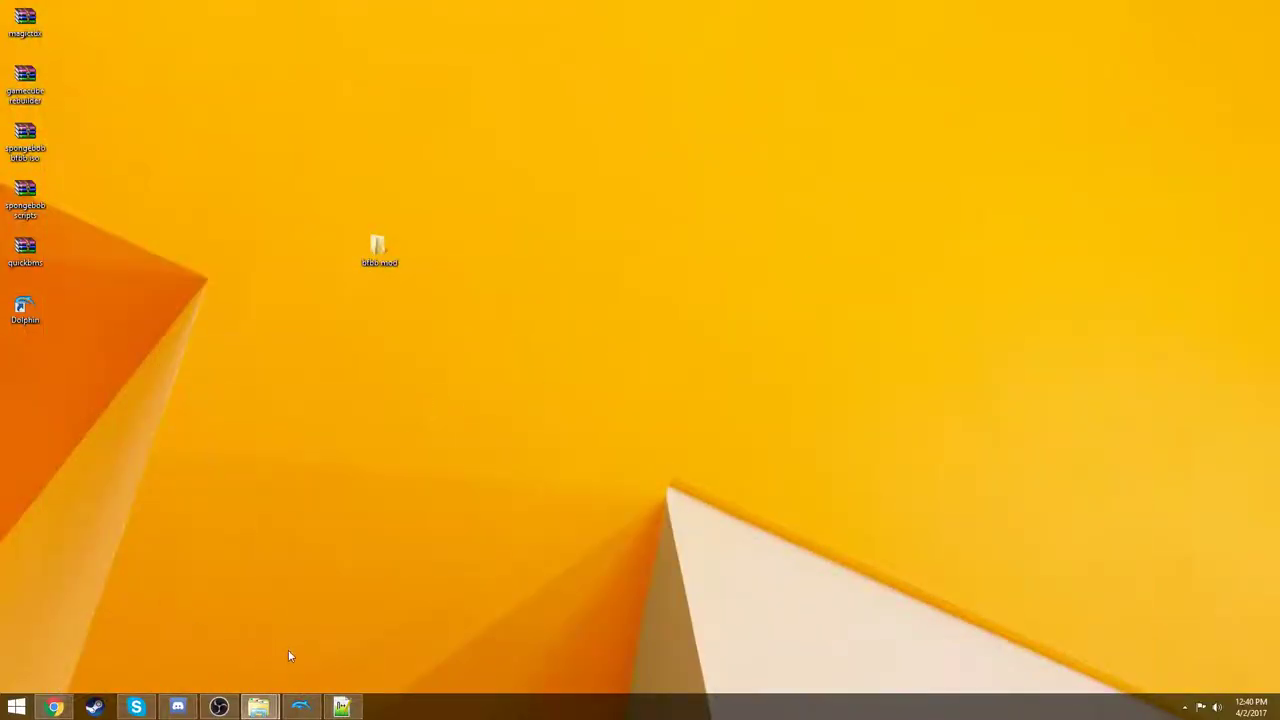
pyautogui.click(298, 702)
pyautogui.click(223, 48)
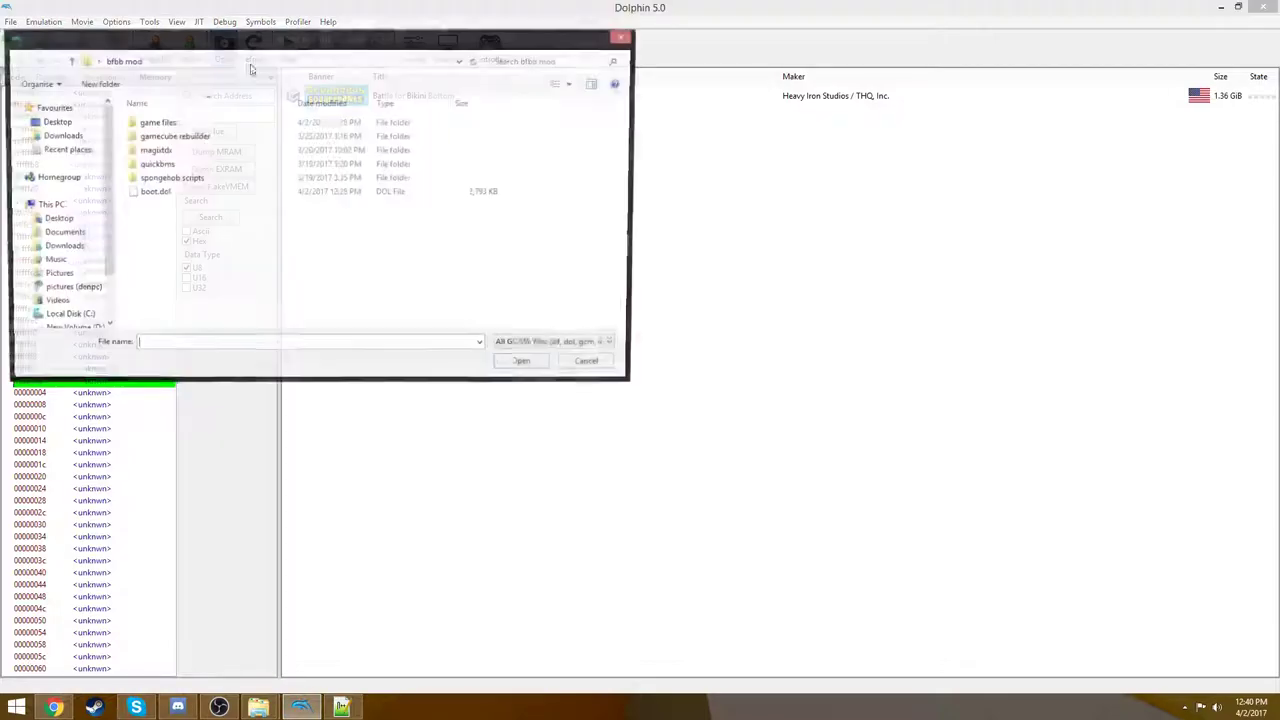
pyautogui.click(222, 196)
pyautogui.doubleClick(222, 196)
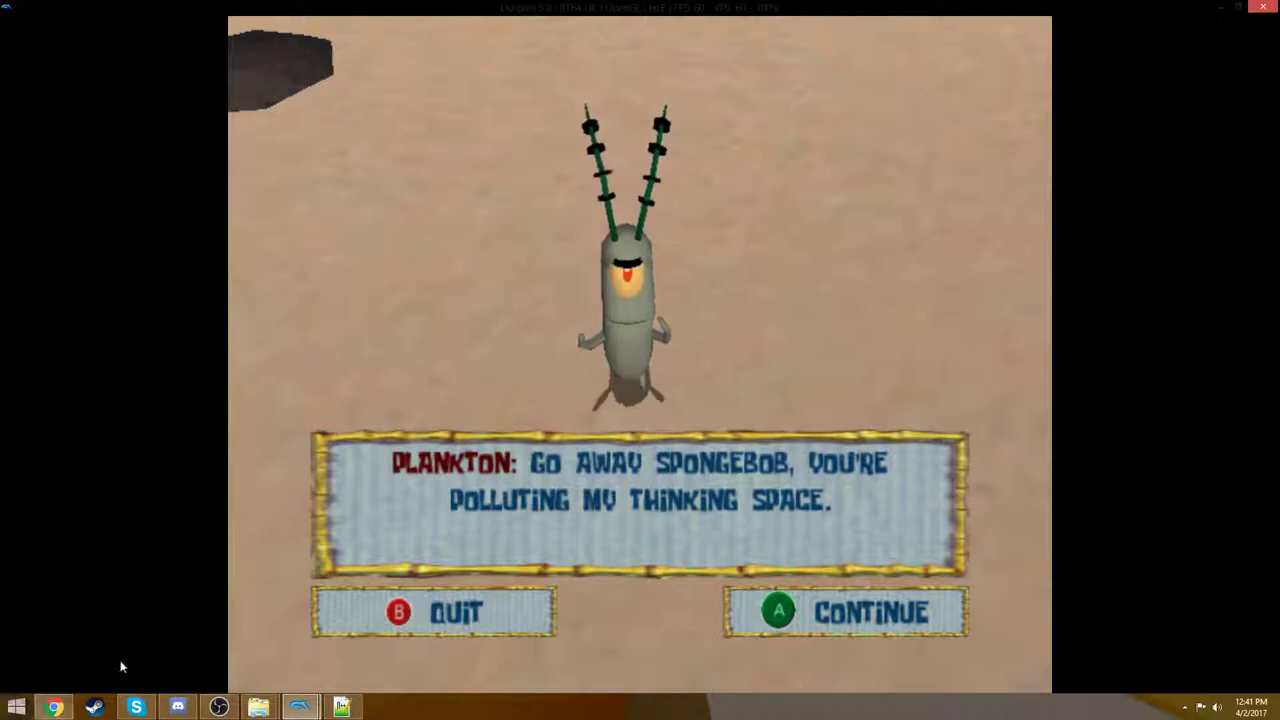
# Open the Port 1 Standard Controller configuration from Dolphin's main window and check the available input devices
pyautogui.click(300, 707)
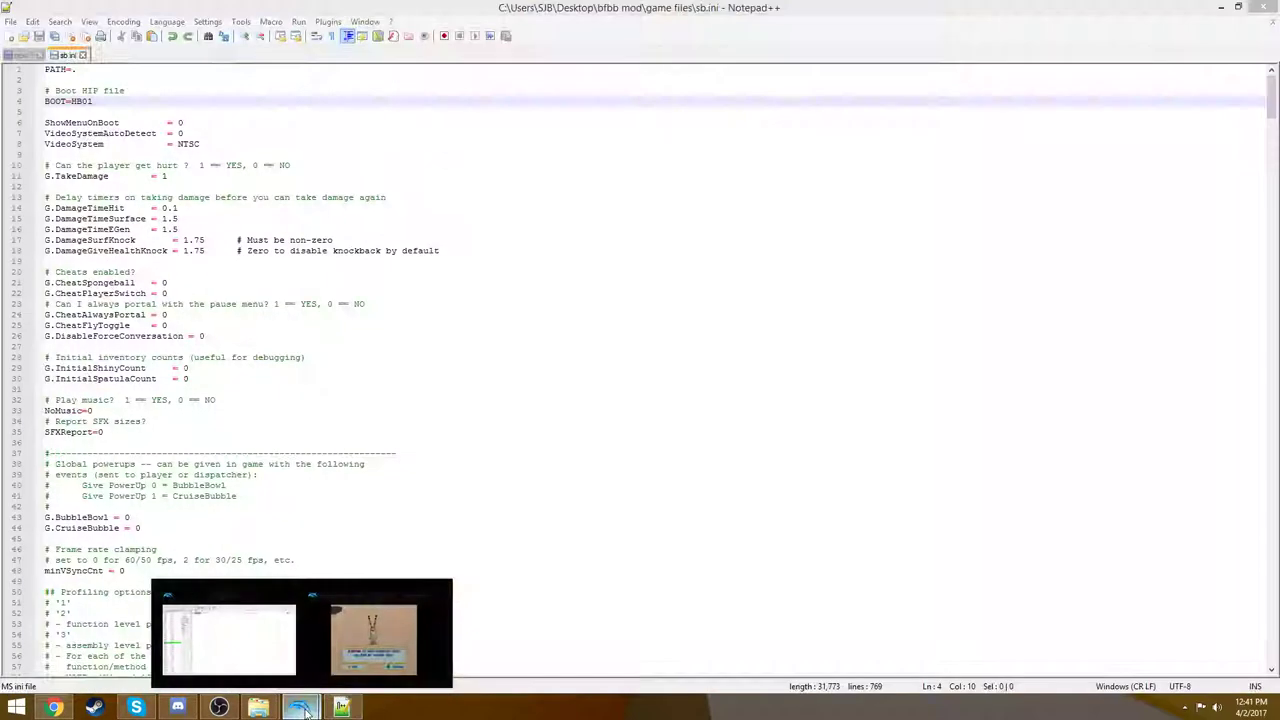
pyautogui.click(268, 632)
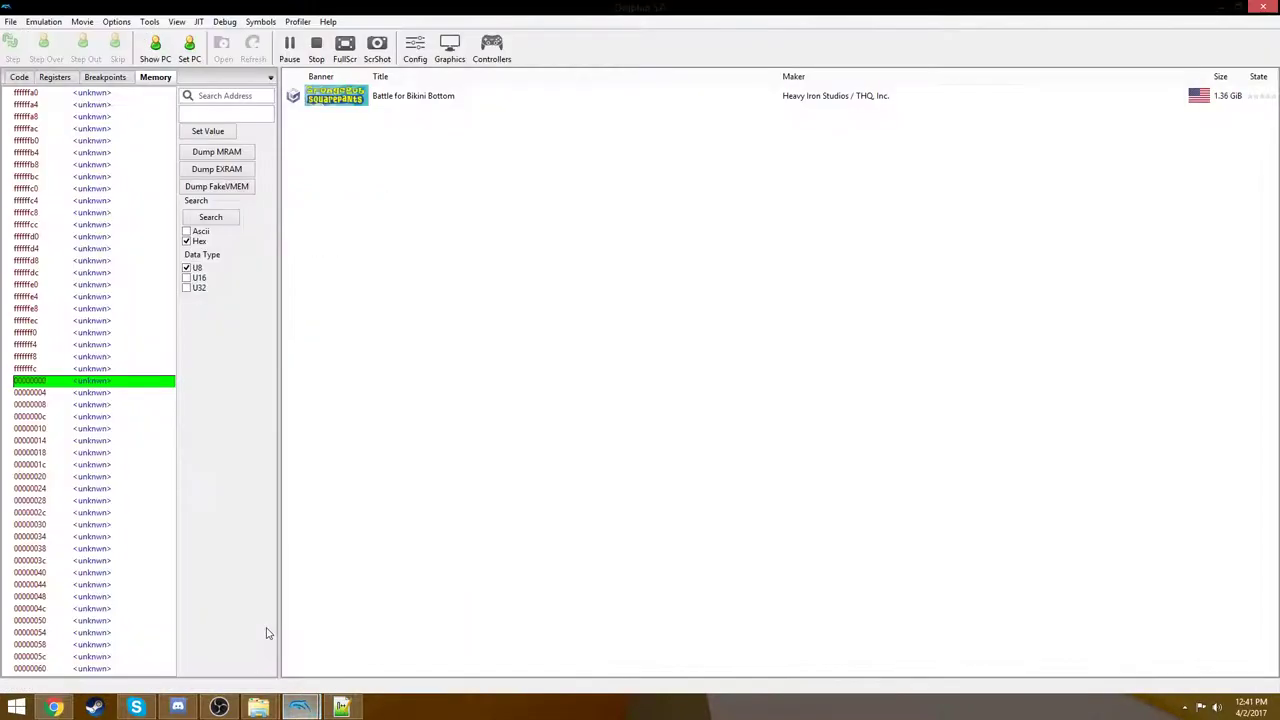
pyautogui.click(492, 48)
pyautogui.click(700, 167)
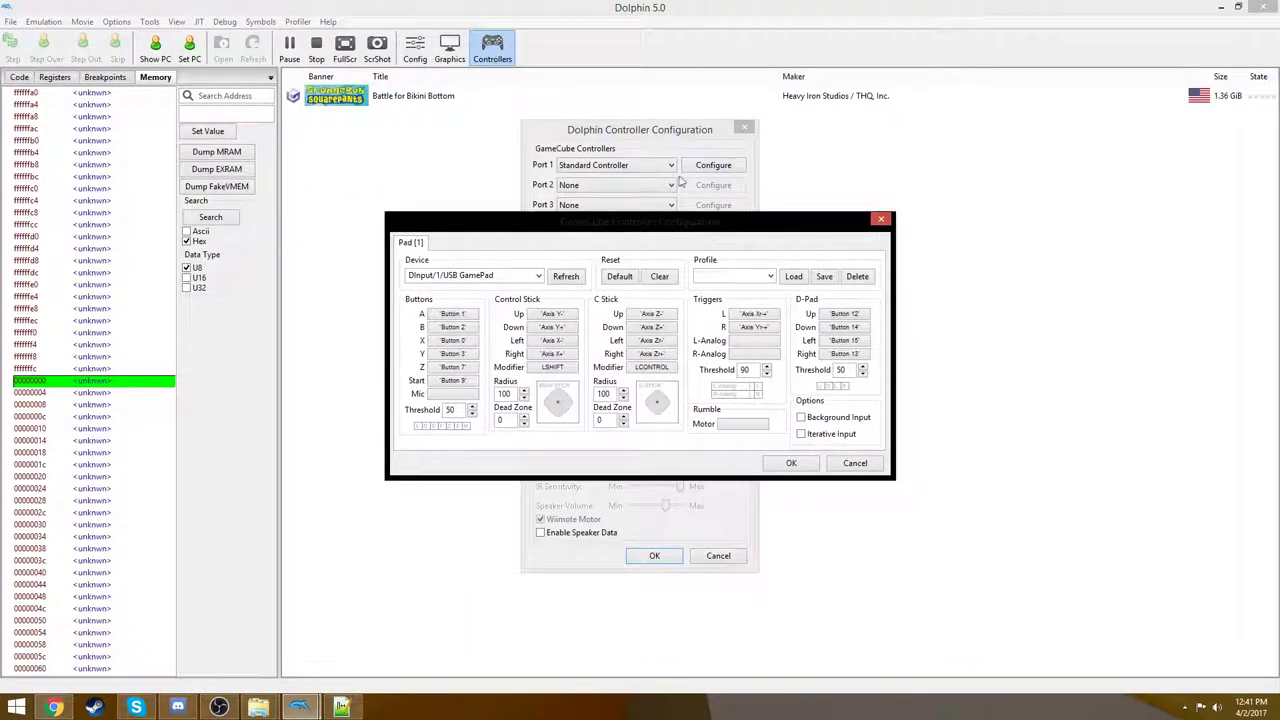
pyautogui.click(538, 276)
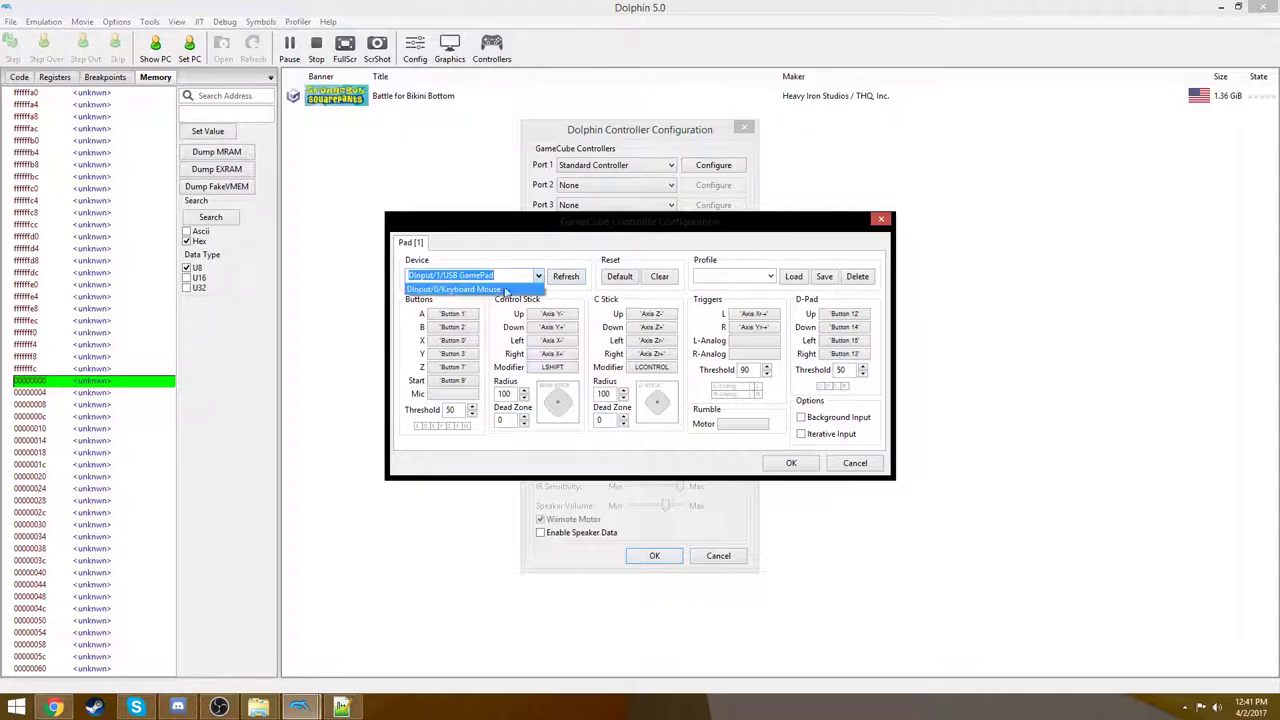
pyautogui.click(510, 293)
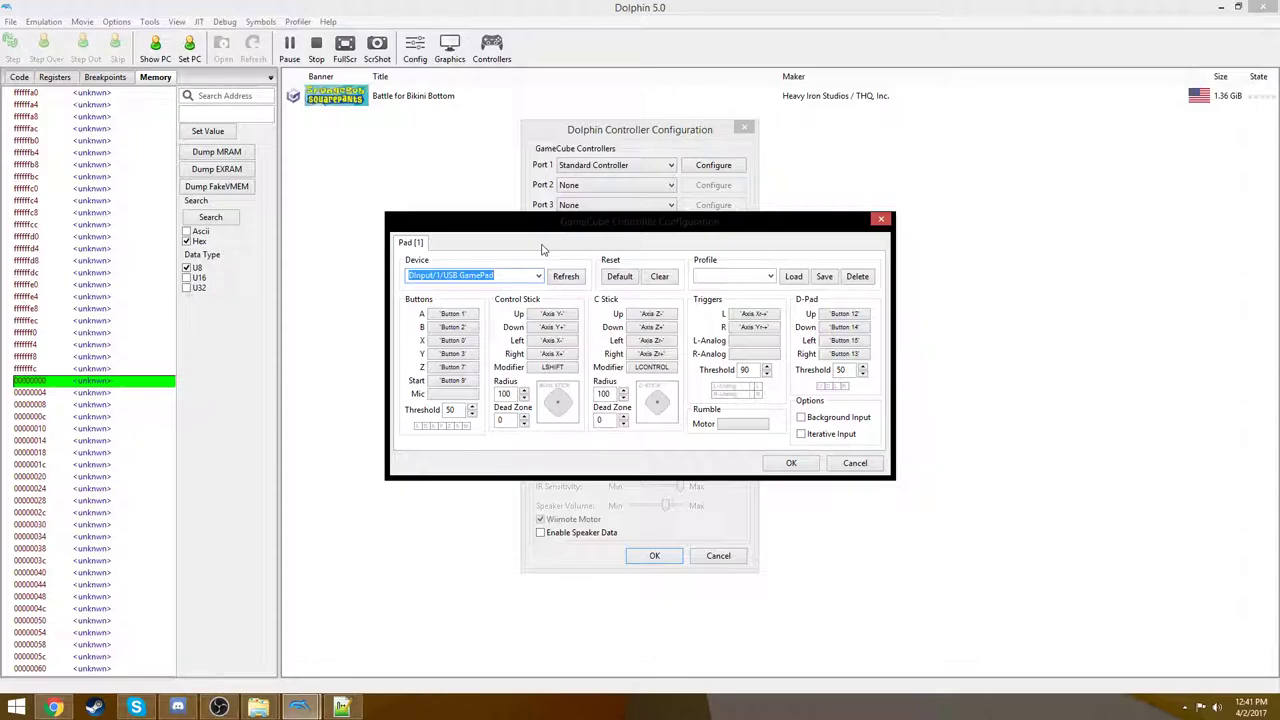
# Refresh the input devices, assign DInput/0/USB GamePad to the Port 1 controller, save the settings and return to the running game
pyautogui.click(568, 277)
pyautogui.click(528, 278)
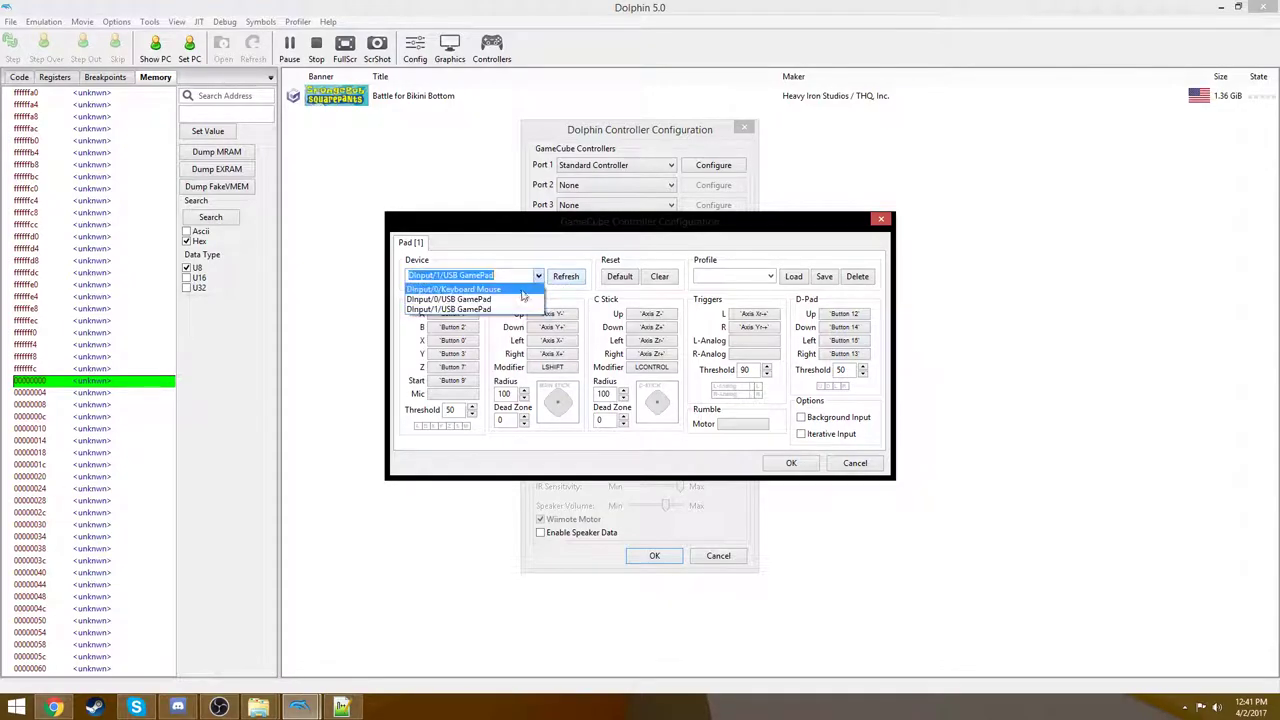
pyautogui.click(520, 299)
pyautogui.click(535, 278)
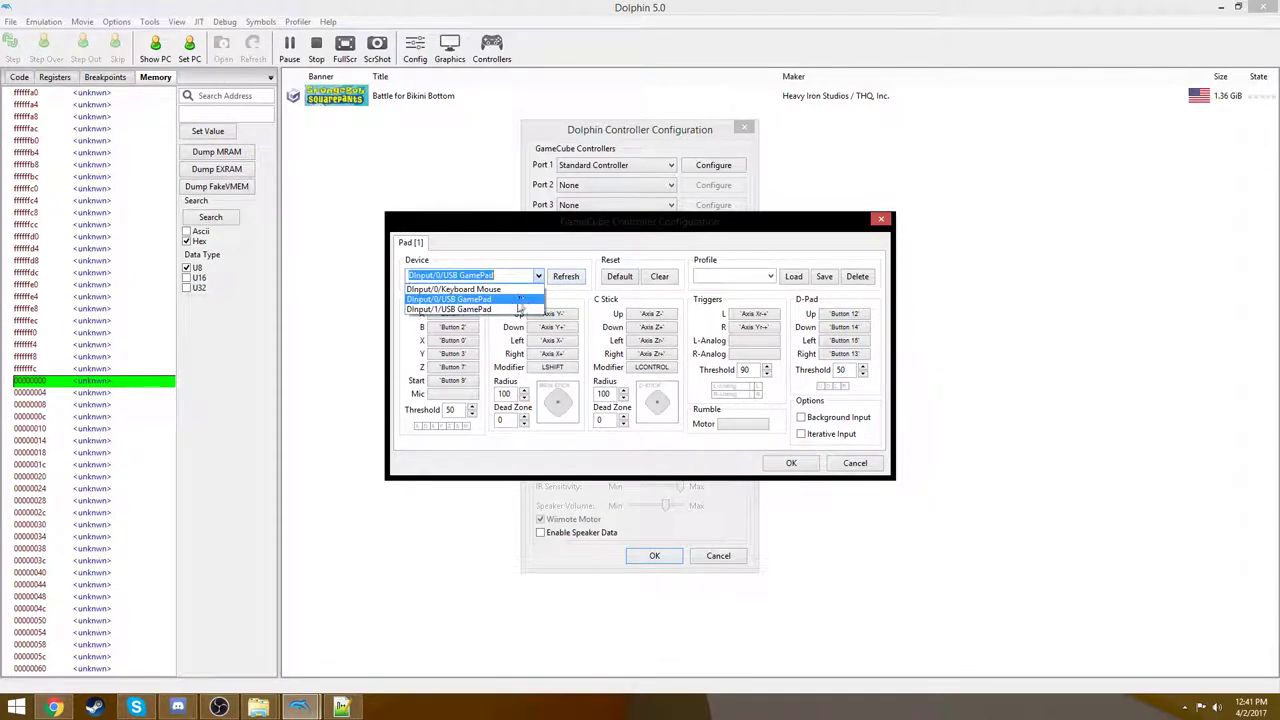
pyautogui.click(520, 300)
pyautogui.click(791, 463)
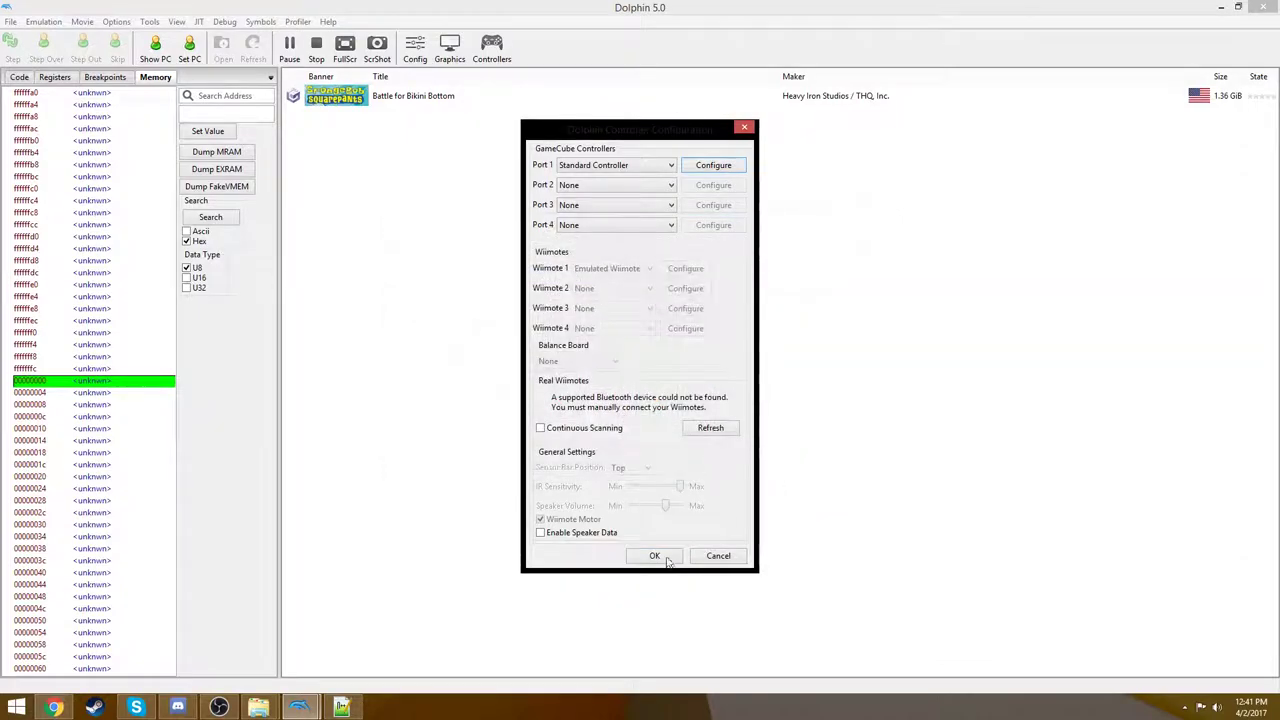
pyautogui.click(655, 556)
pyautogui.moveTo(301, 707)
pyautogui.click(368, 618)
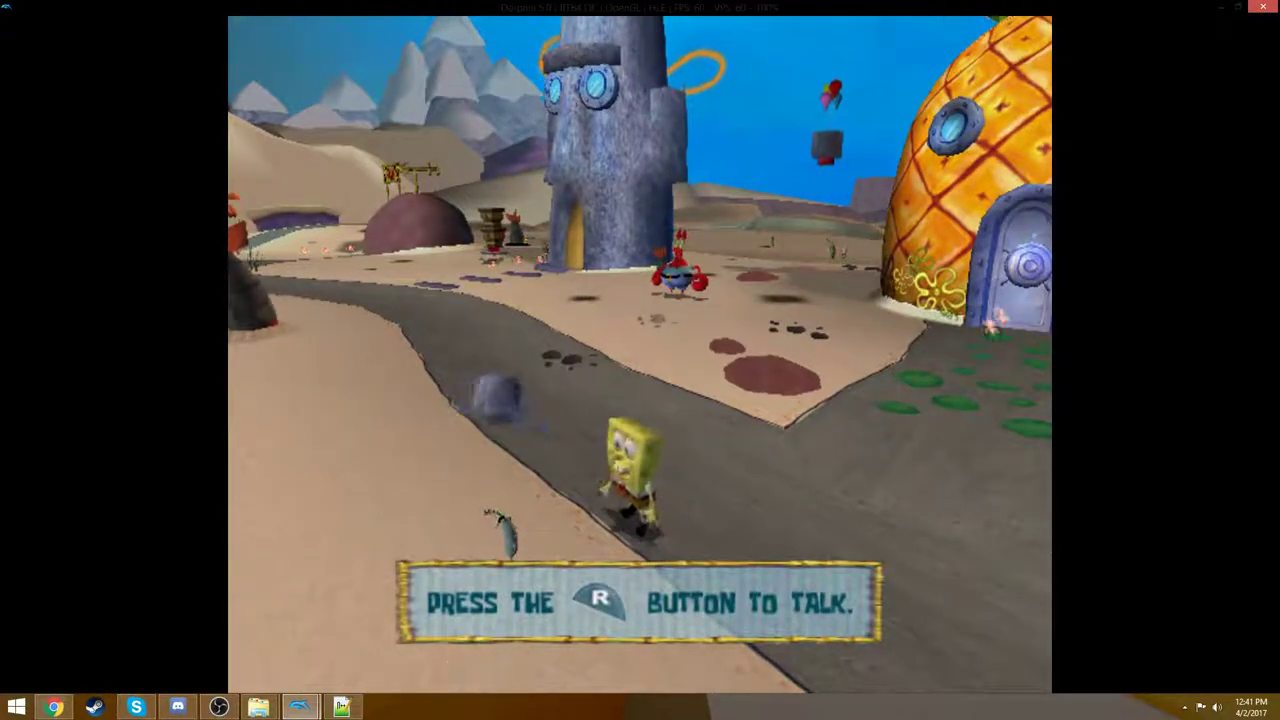
# Switch to the hb folder in File Explorer, look at the hb01 hub files including hb01_hub_all_ext, and return to the game
pyautogui.hotkey('alt', 'Tab')
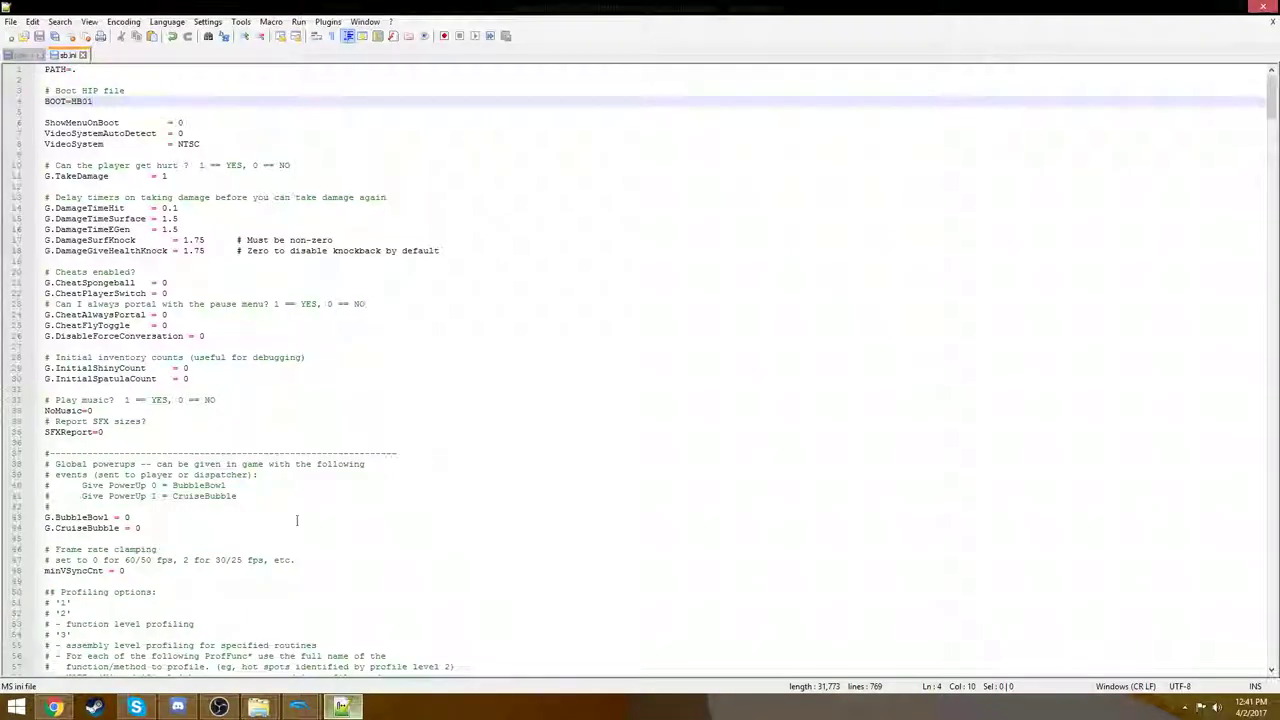
pyautogui.click(1220, 8)
pyautogui.click(258, 707)
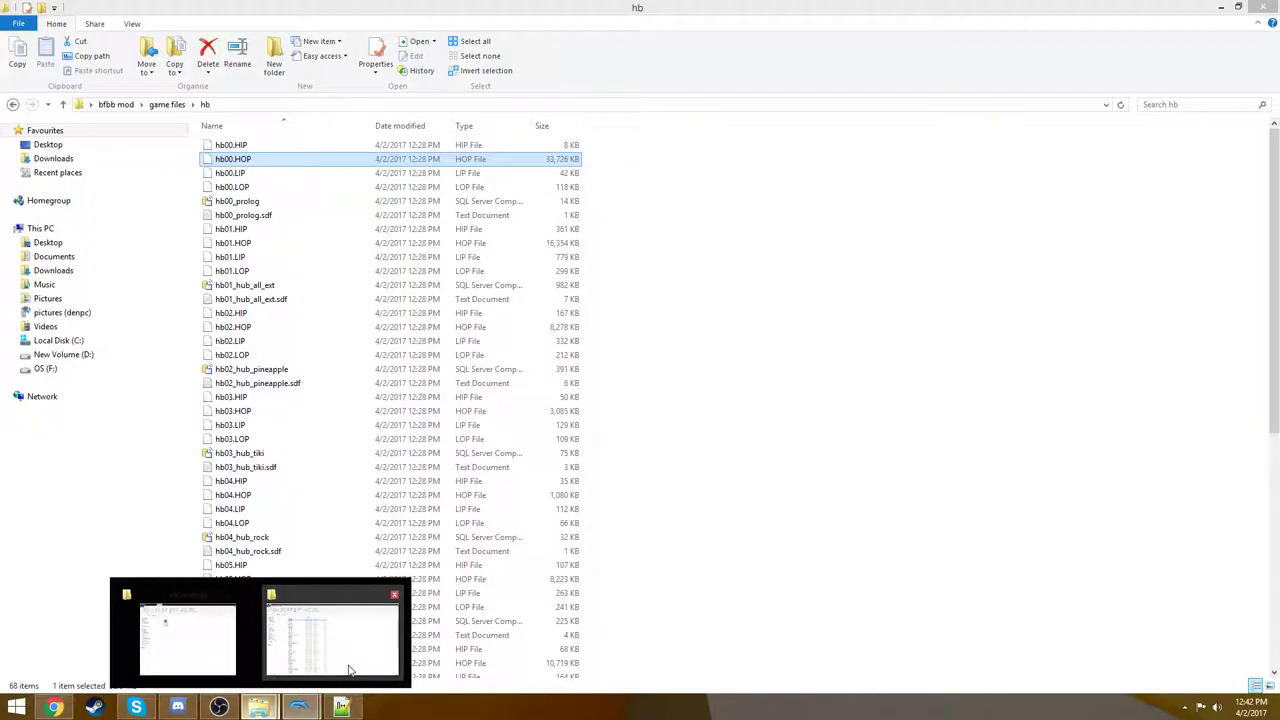
pyautogui.click(349, 669)
pyautogui.click(553, 332)
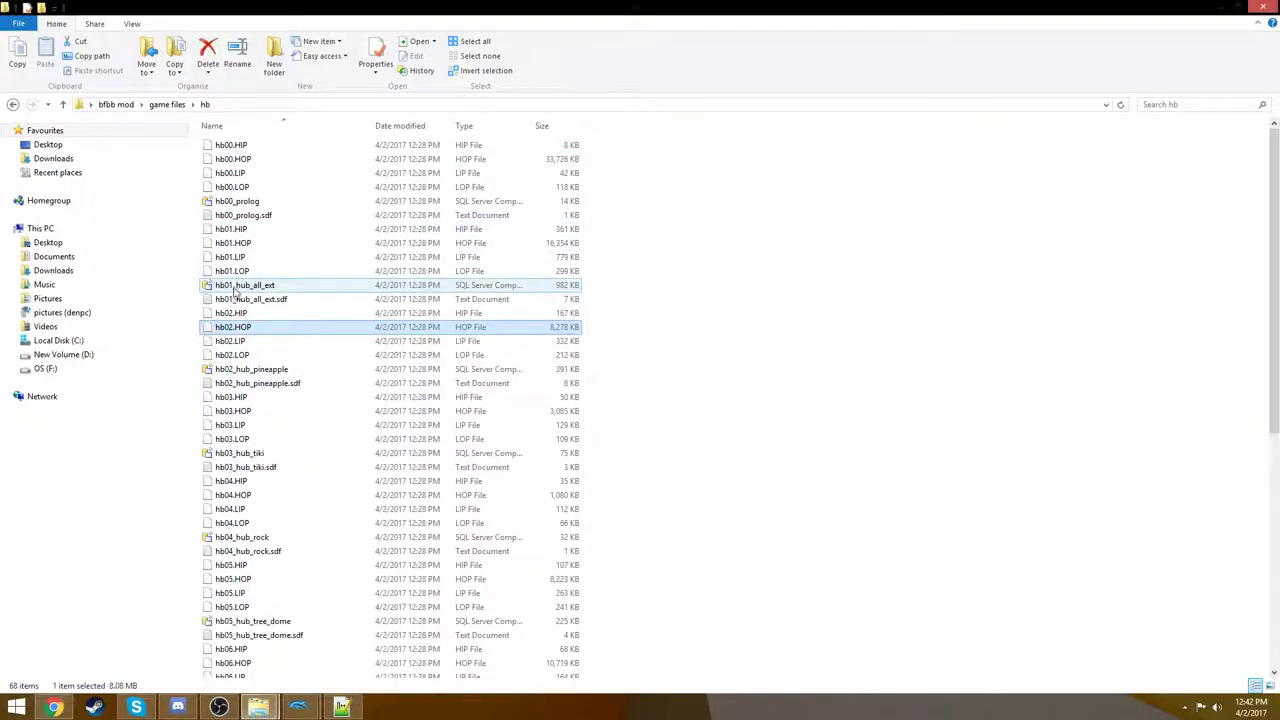
pyautogui.click(245, 285)
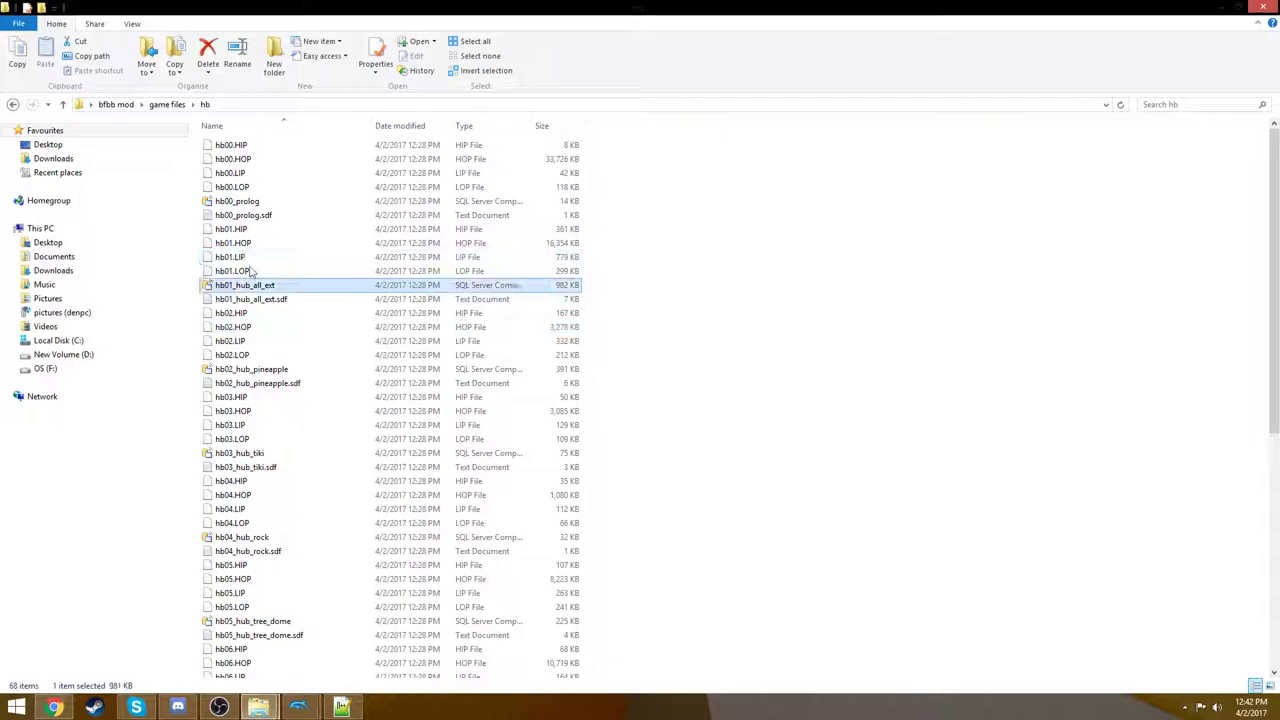
pyautogui.click(1218, 7)
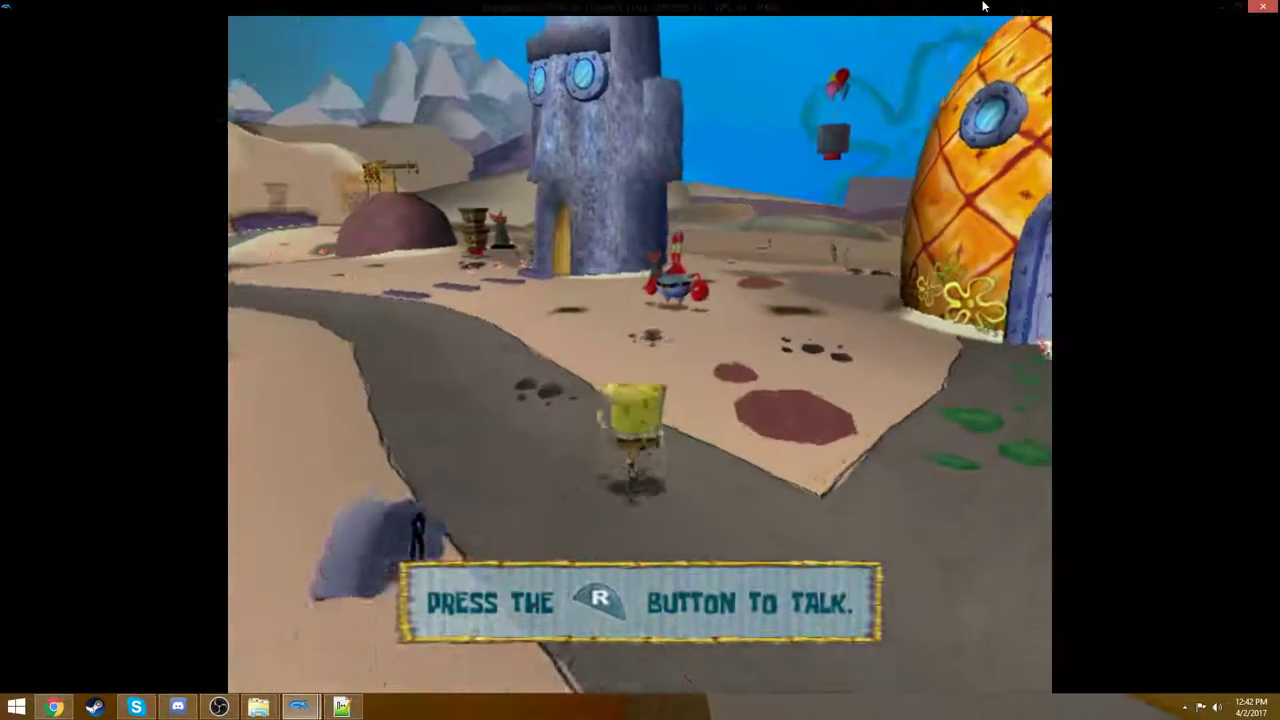